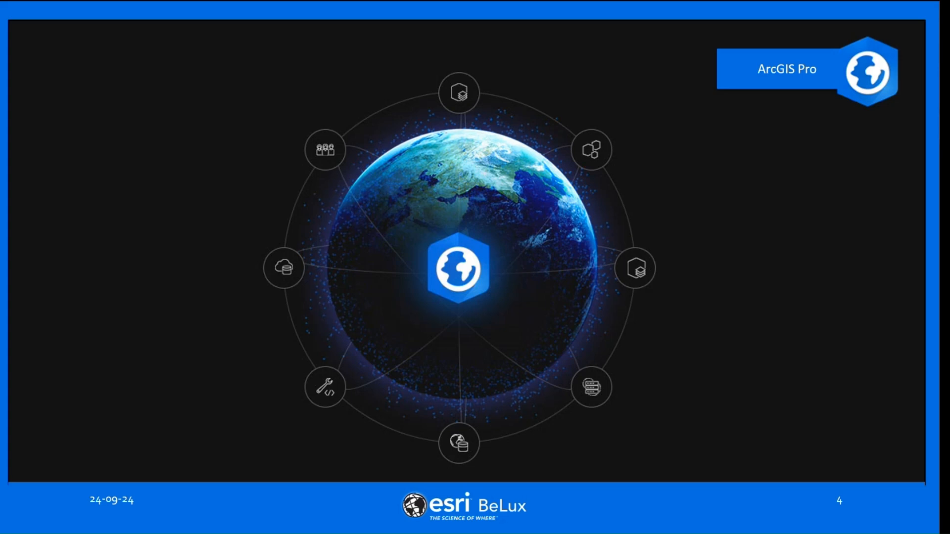
pyautogui.press('Right')
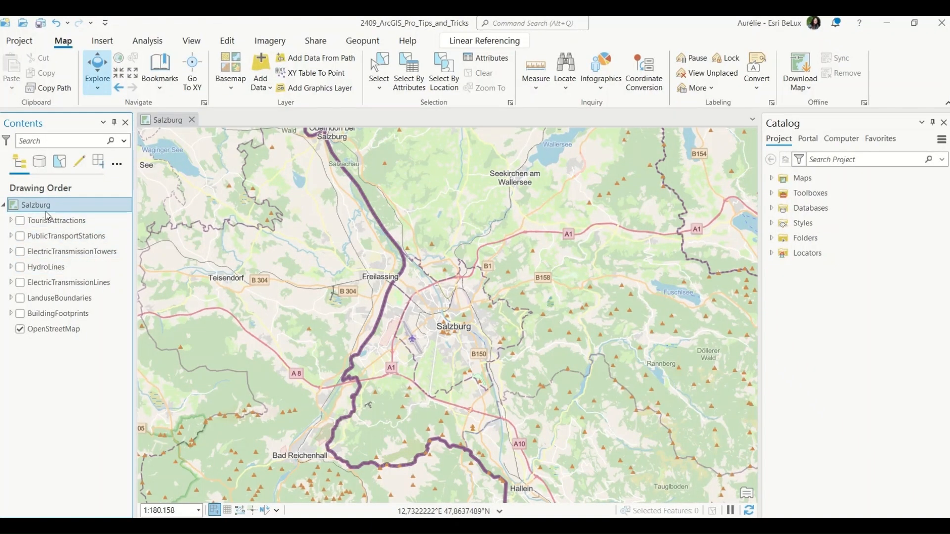
# Turn on visibility for every layer in the Salzburg map, and expand and collapse all layer legends.
pyautogui.click(20, 220)
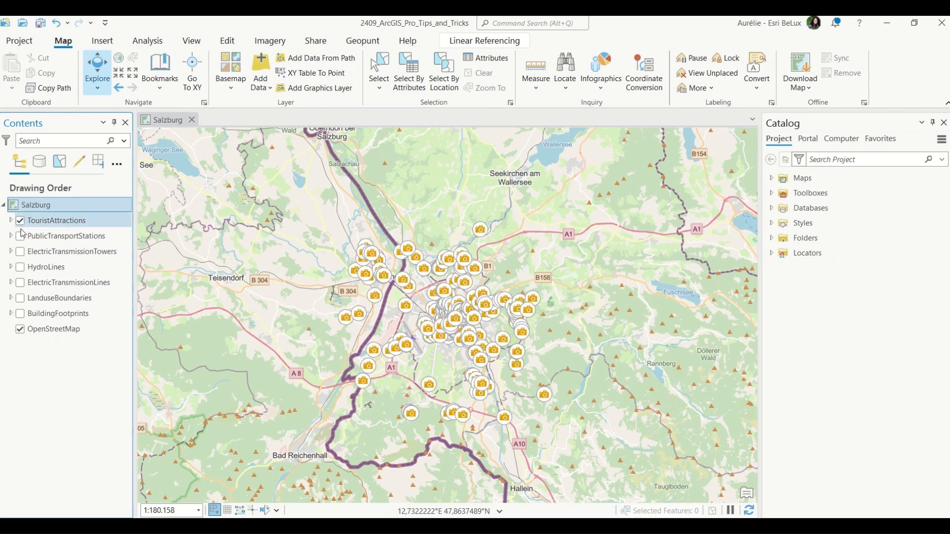
pyautogui.click(21, 236)
pyautogui.click(21, 236)
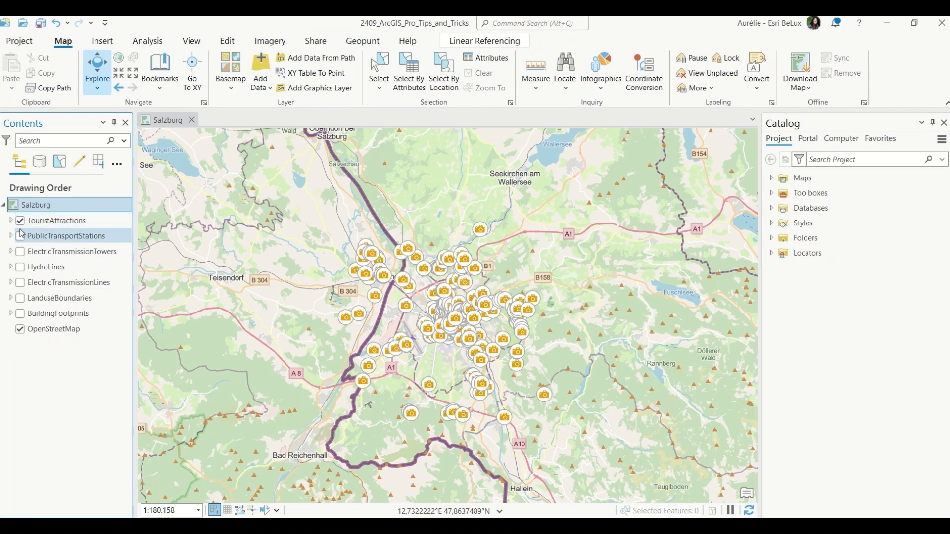
pyautogui.click(21, 231)
pyautogui.click(21, 221)
pyautogui.click(15, 208)
pyautogui.click(23, 220)
pyautogui.keyDown('ctrl'); pyautogui.click(21, 221); pyautogui.keyUp('ctrl')
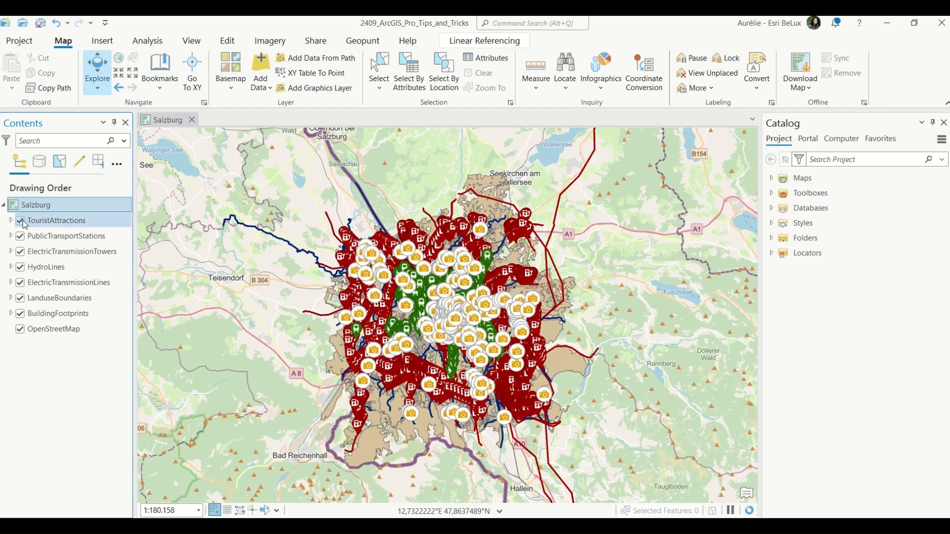
pyautogui.keyDown('ctrl'); pyautogui.click(10, 221); pyautogui.keyUp('ctrl')
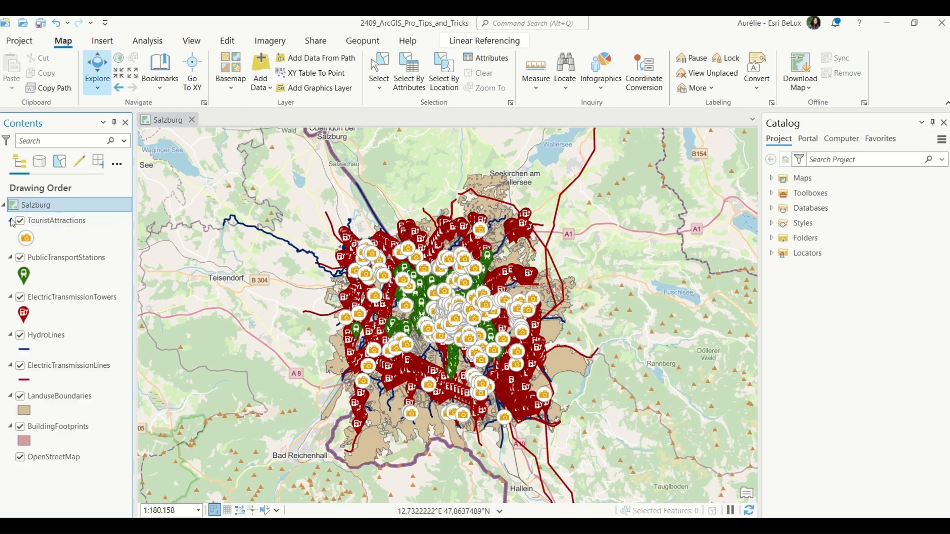
pyautogui.keyDown('ctrl'); pyautogui.click(10, 221); pyautogui.keyUp('ctrl')
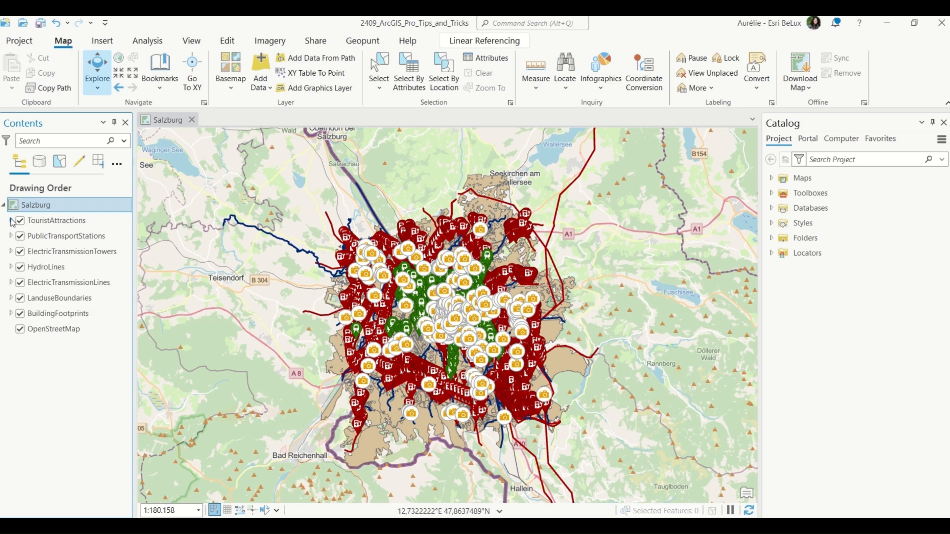
# Select the seven data layers together and expand all their legends.
pyautogui.click(70, 224)
pyautogui.keyDown('ctrl'); pyautogui.click(73, 238); pyautogui.keyUp('ctrl')
pyautogui.keyDown('ctrl'); pyautogui.click(68, 251); pyautogui.keyUp('ctrl')
pyautogui.keyDown('ctrl'); pyautogui.click(64, 267); pyautogui.keyUp('ctrl')
pyautogui.keyDown('ctrl'); pyautogui.click(61, 283); pyautogui.keyUp('ctrl')
pyautogui.keyDown('ctrl'); pyautogui.click(58, 297); pyautogui.keyUp('ctrl')
pyautogui.keyDown('ctrl'); pyautogui.click(53, 314); pyautogui.keyUp('ctrl')
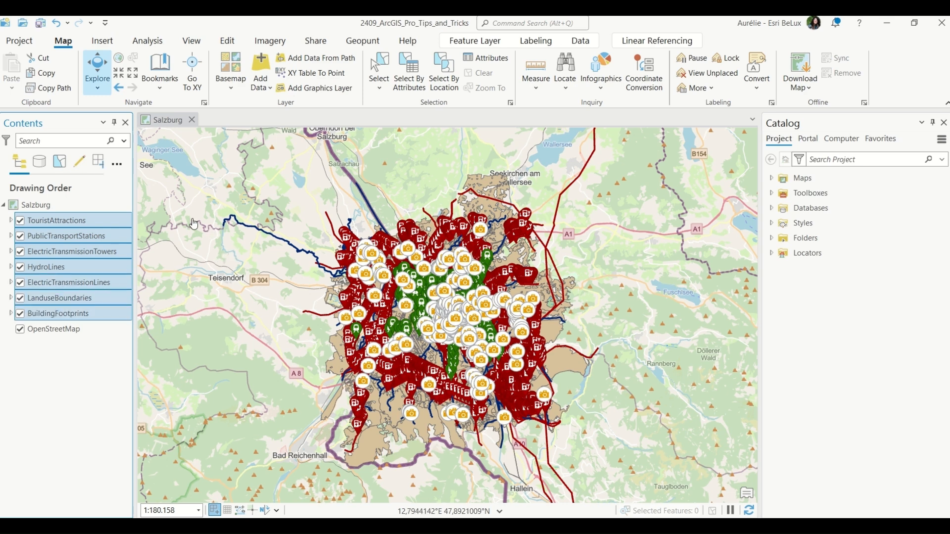
pyautogui.click(20, 221)
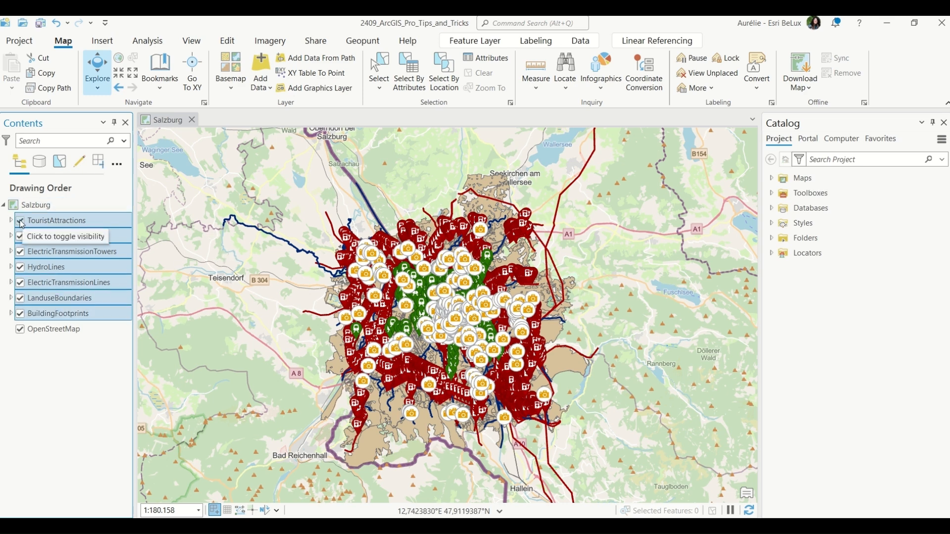
pyautogui.click(19, 221)
pyautogui.click(11, 220)
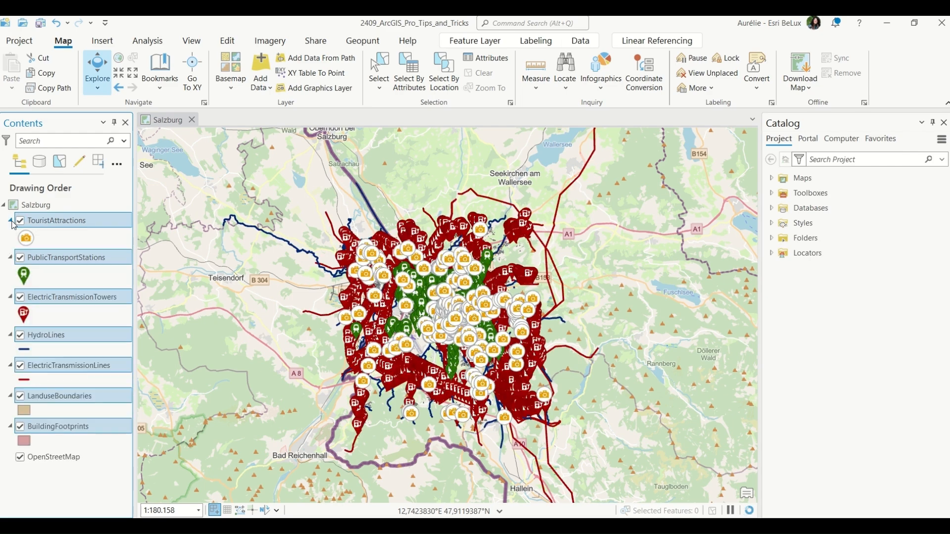
# Toggle the visibility of all selected layers off at once.
pyautogui.press('space')
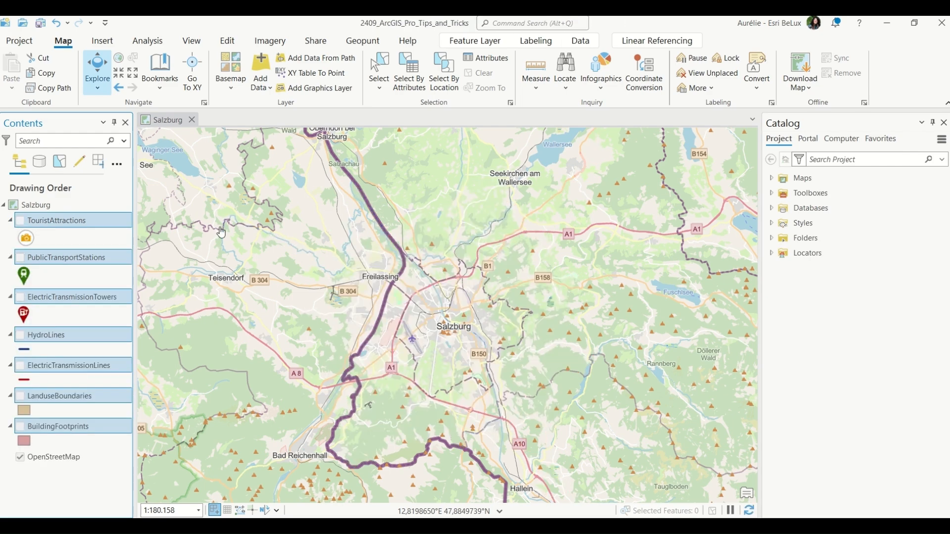
pyautogui.press('space')
pyautogui.press('space')
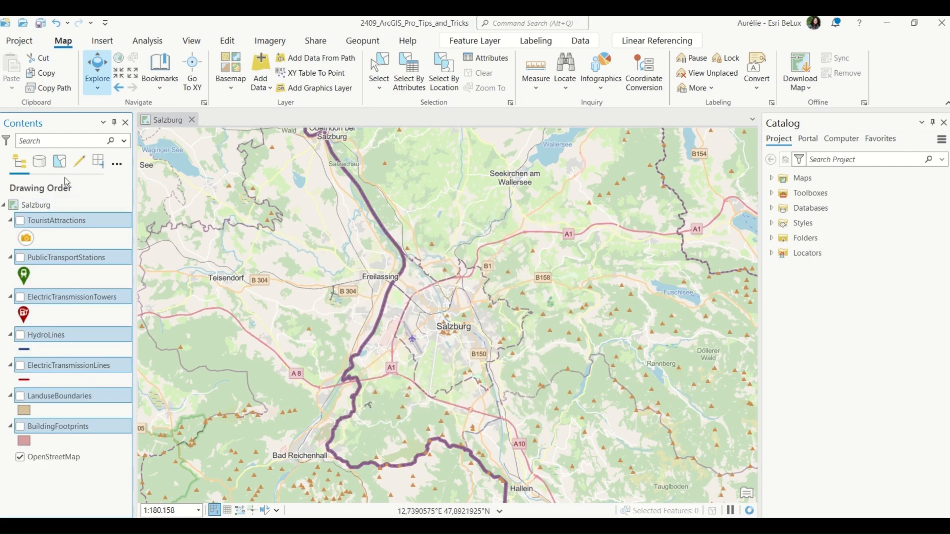
# Filter the Contents layers by "elec" and turn on both electric transmission layers.
pyautogui.click(77, 462)
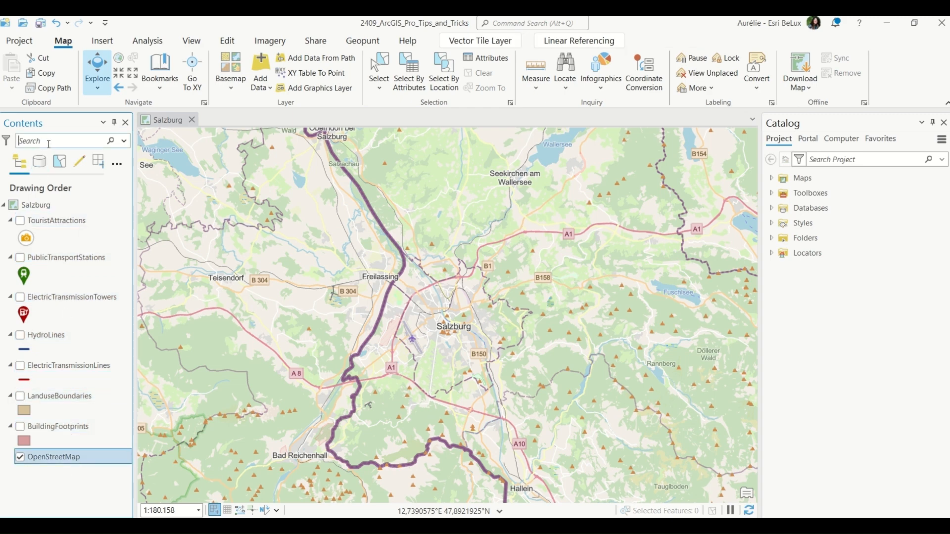
pyautogui.write('elec')
pyautogui.click(20, 221)
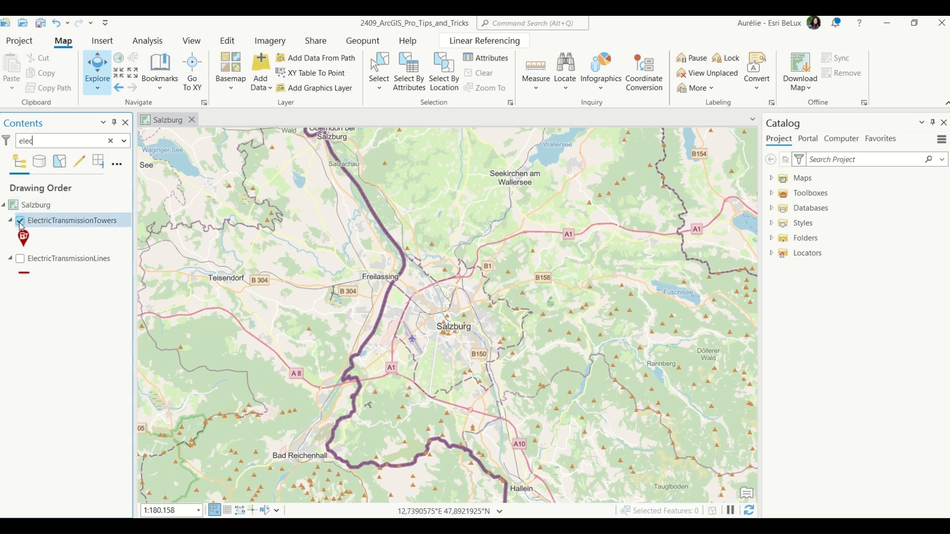
pyautogui.click(20, 258)
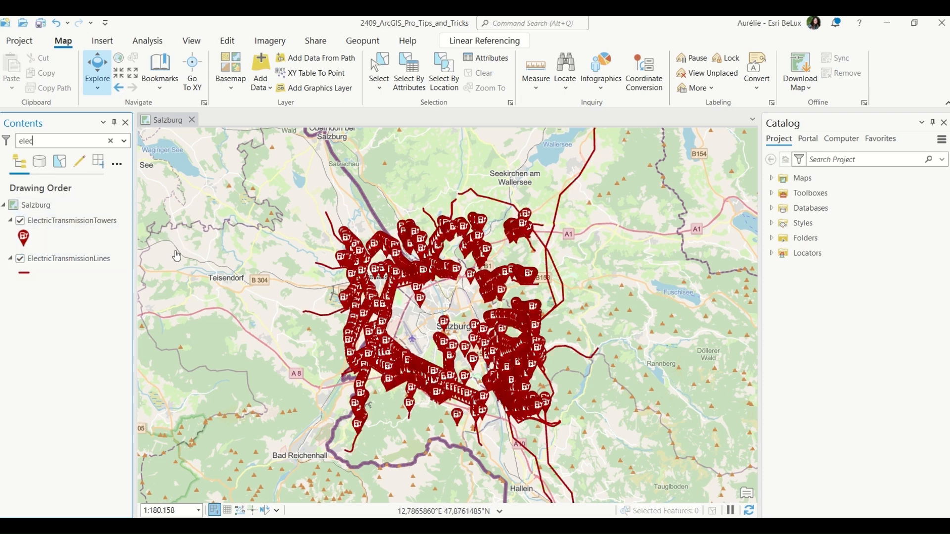
# Select both electric transmission layers and toggle their visibility off together.
pyautogui.click(75, 220)
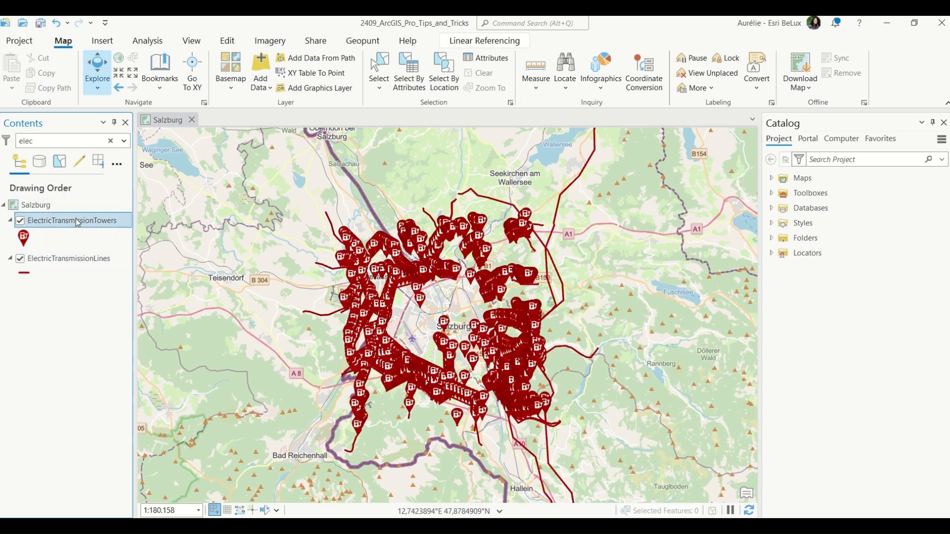
pyautogui.keyDown('ctrl'); pyautogui.click(74, 258); pyautogui.keyUp('ctrl')
pyautogui.press('space')
pyautogui.press('space')
pyautogui.press('space')
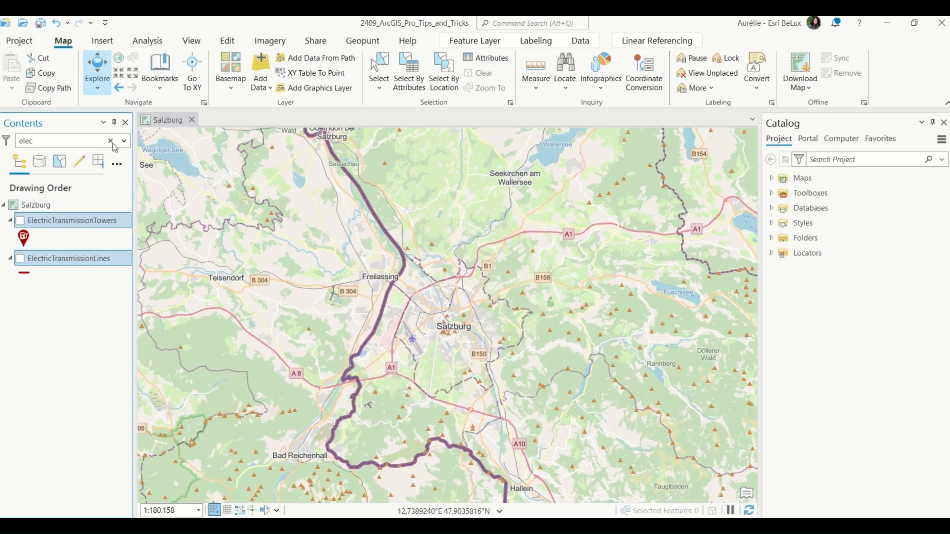
# Clear the layer filter and turn all layers in the Salzburg map back on.
pyautogui.click(112, 142)
pyautogui.click(30, 205)
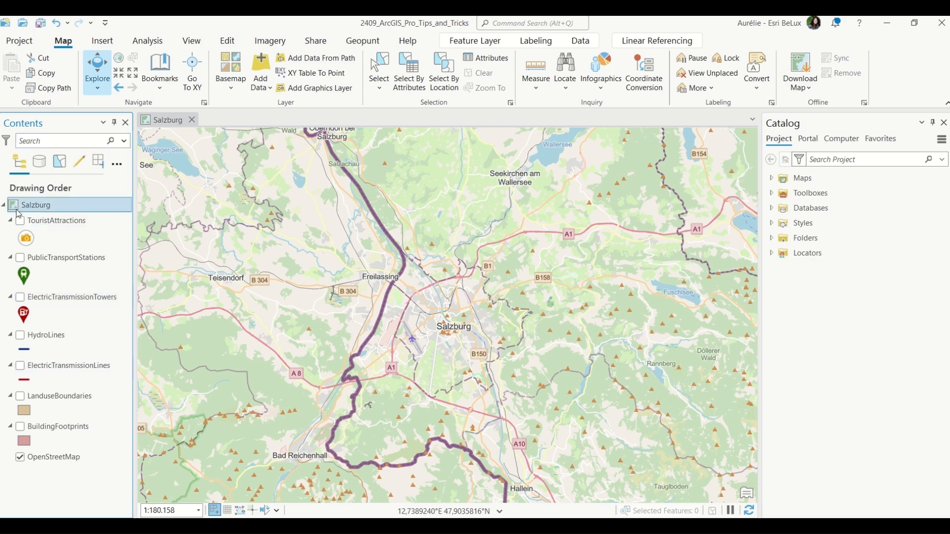
pyautogui.keyDown('ctrl'); pyautogui.click(20, 220); pyautogui.keyUp('ctrl')
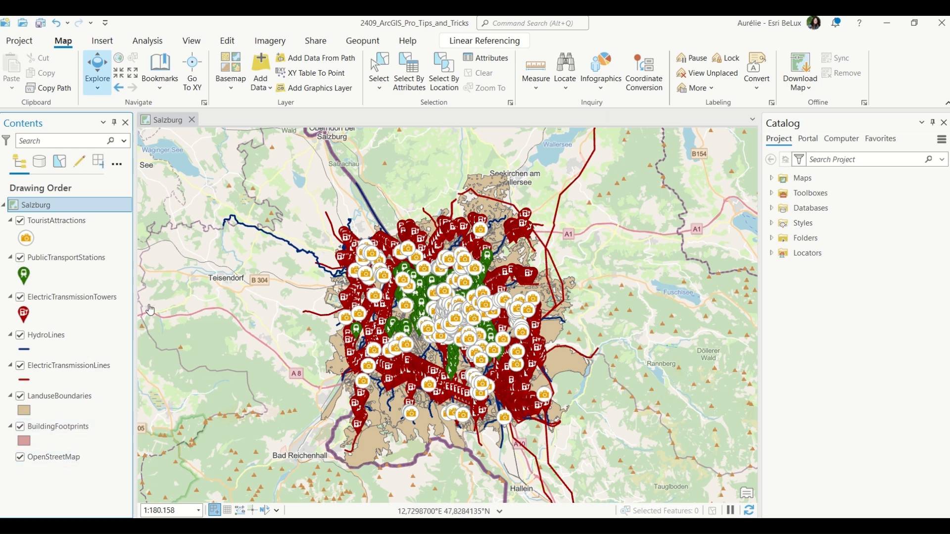
# Zoom to the Salsburg Overview bookmark and to the Birthplace Mozart bookmark in turn.
pyautogui.click(167, 88)
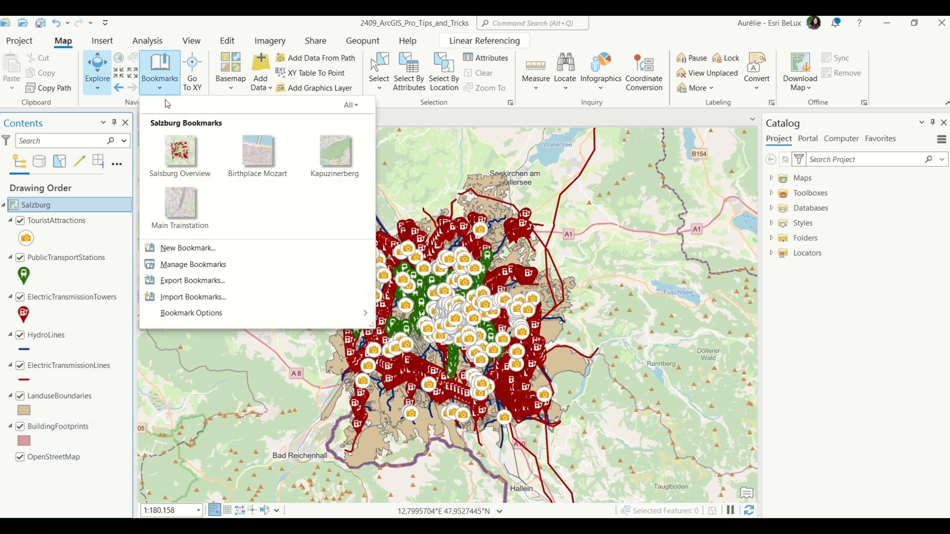
pyautogui.click(182, 154)
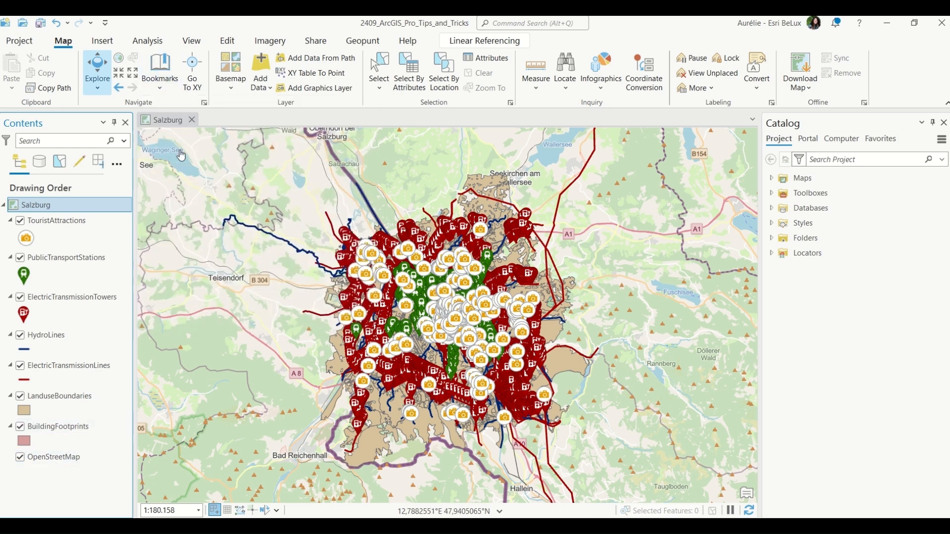
pyautogui.click(173, 88)
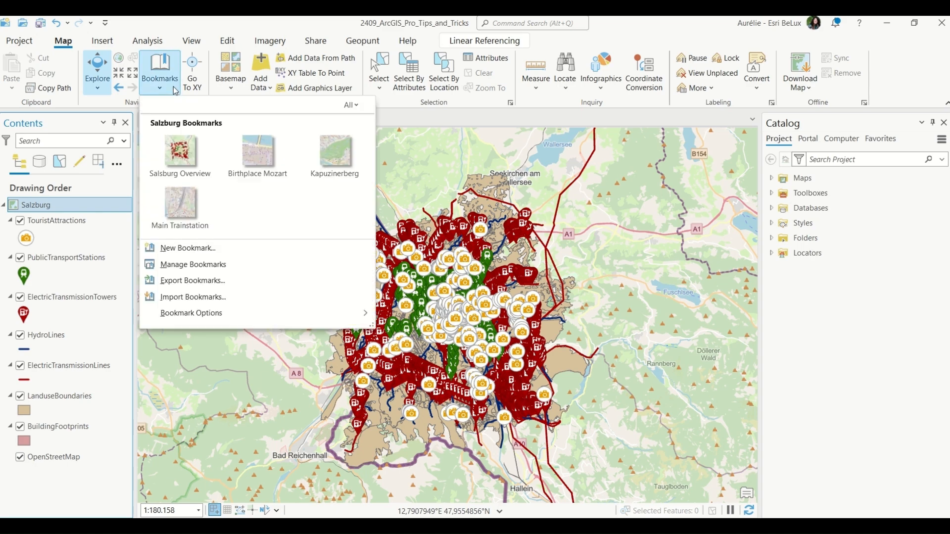
pyautogui.click(229, 184)
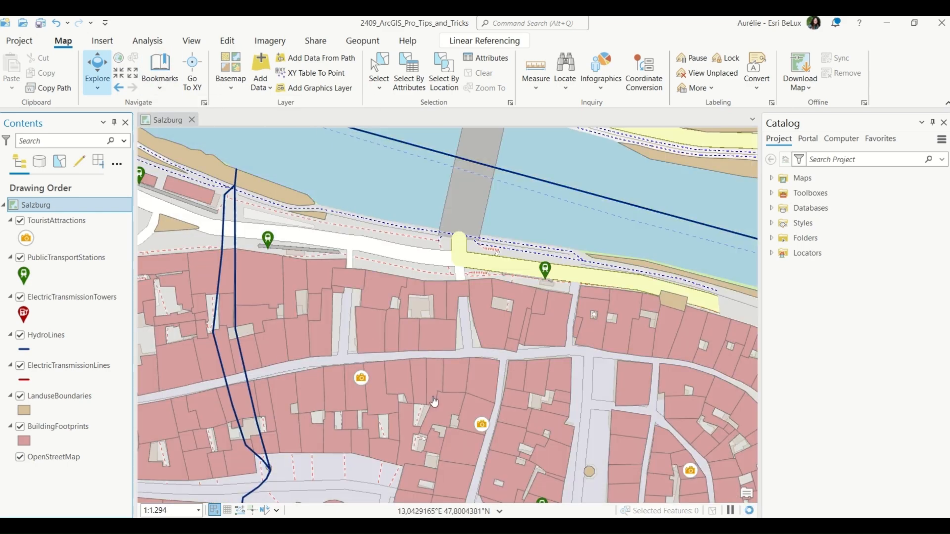
# Turn Show Descriptions on for the bookmarks gallery and switch it off again.
pyautogui.click(159, 72)
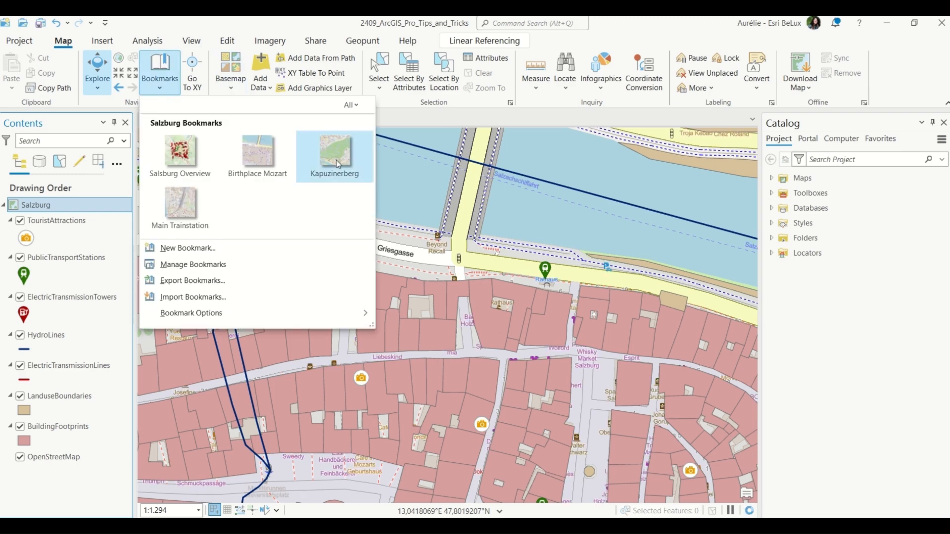
pyautogui.moveTo(292, 322)
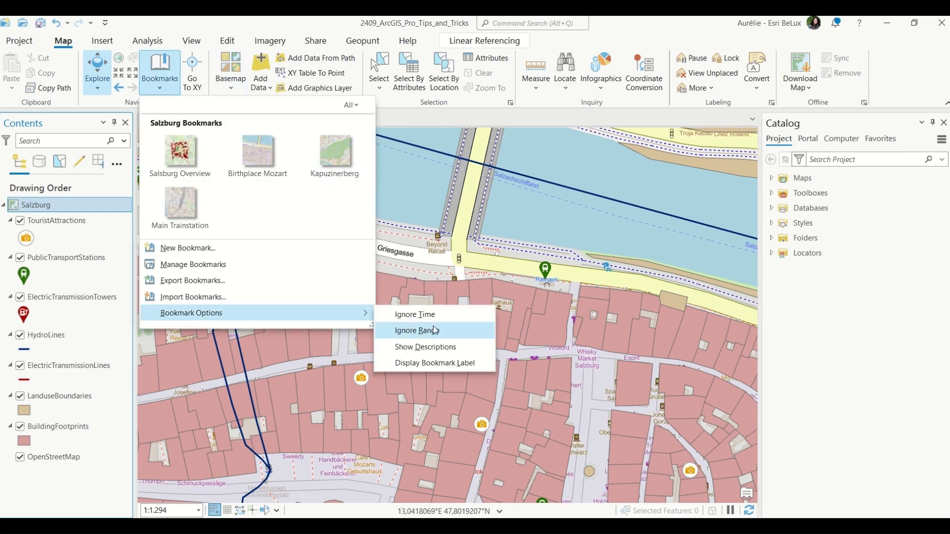
pyautogui.click(457, 348)
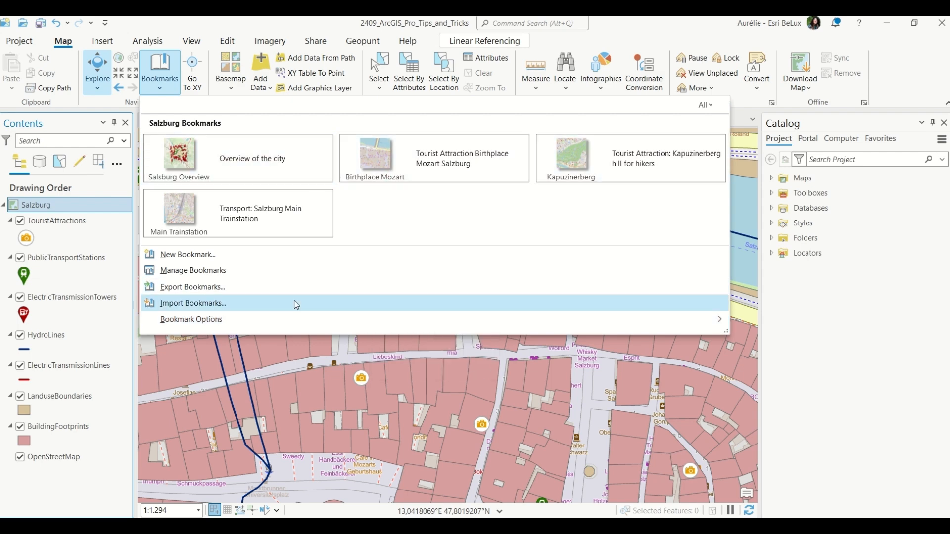
pyautogui.moveTo(285, 321)
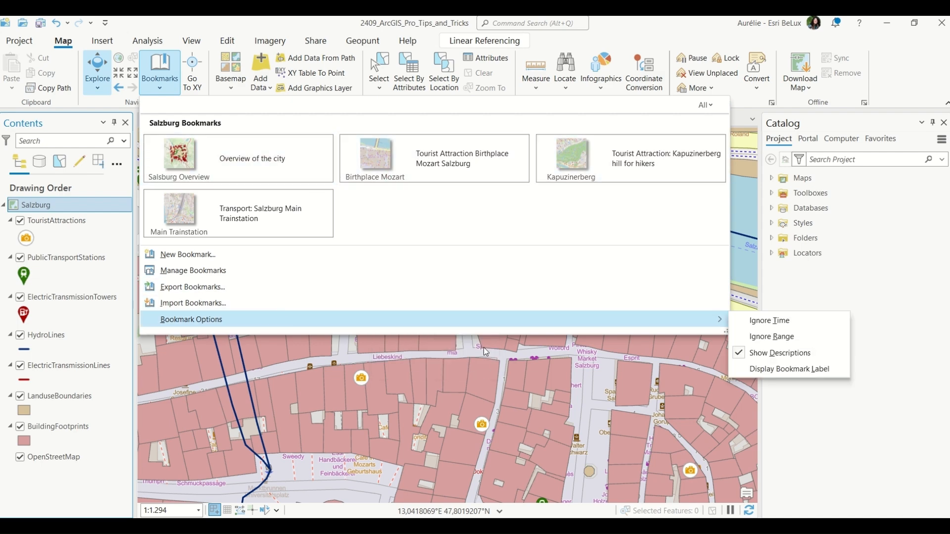
pyautogui.click(773, 354)
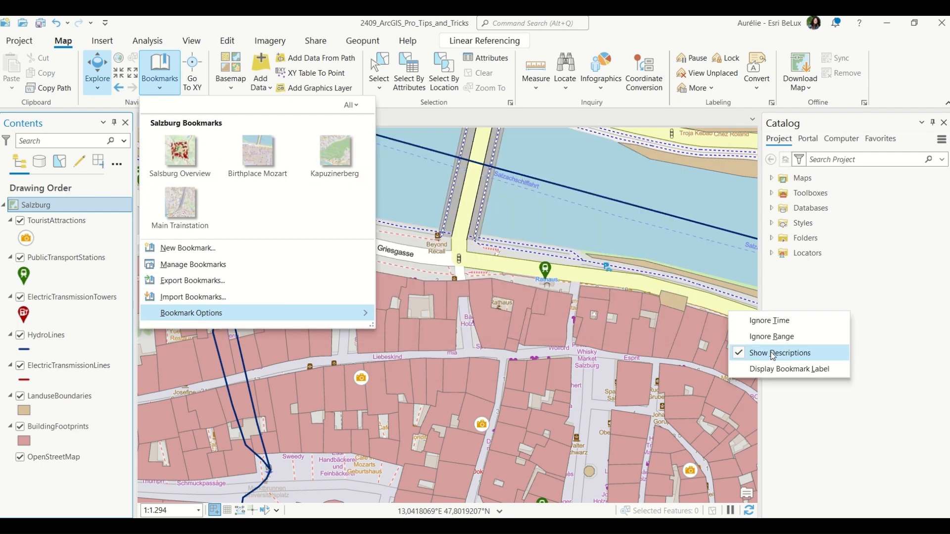
# Open Manage Bookmarks and expand the description of each of the four bookmarks in the Bookmarks pane.
pyautogui.click(249, 266)
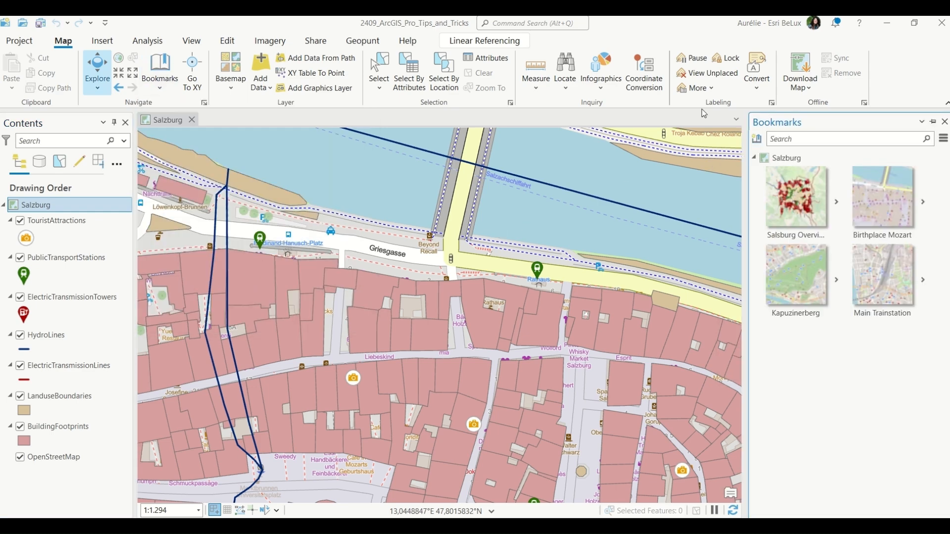
pyautogui.moveTo(838, 192)
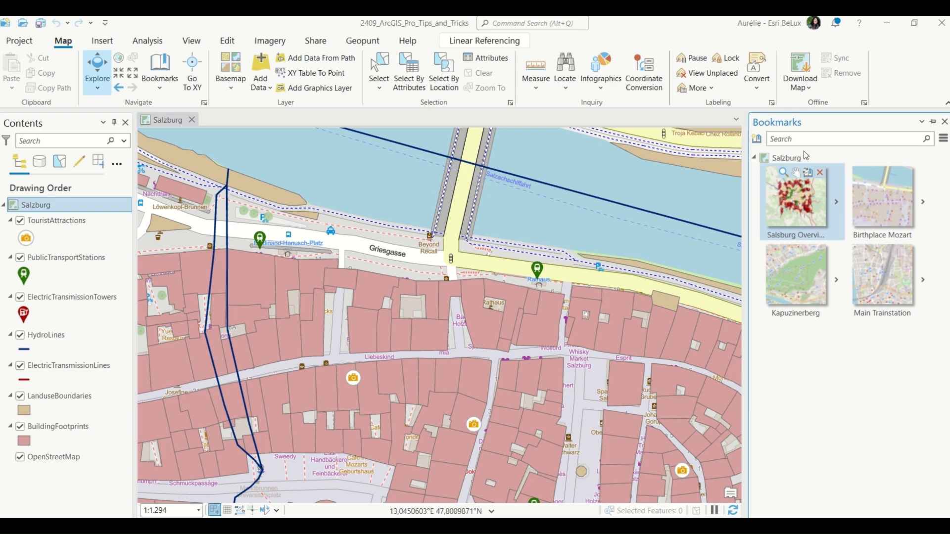
pyautogui.click(944, 139)
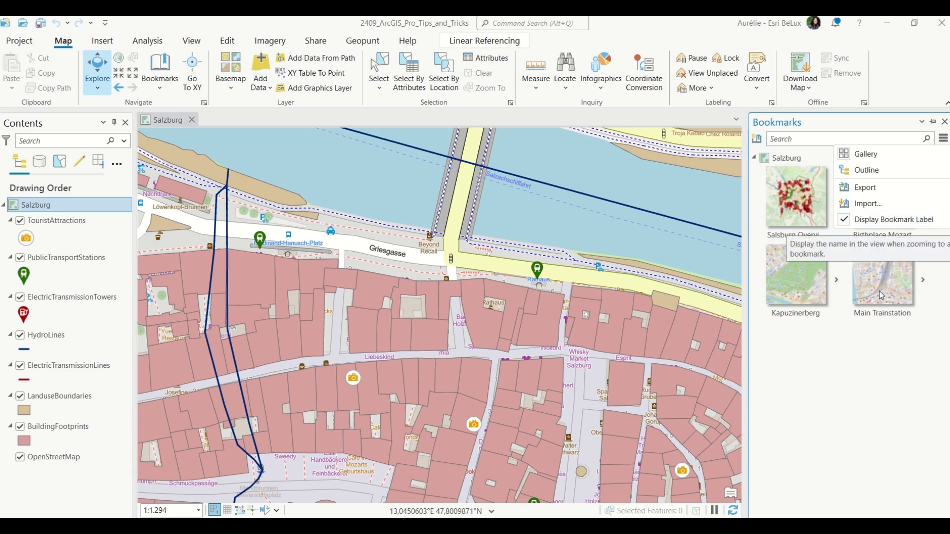
pyautogui.click(923, 279)
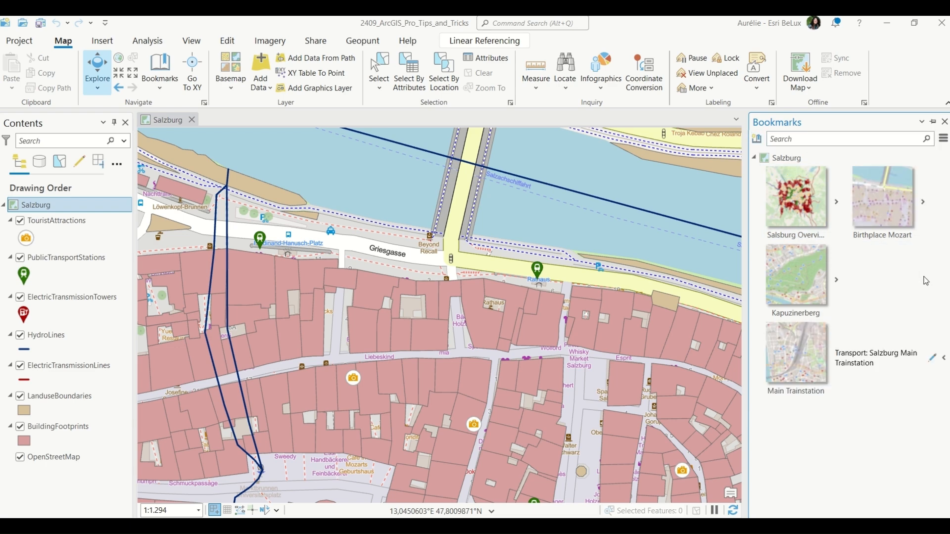
pyautogui.click(837, 279)
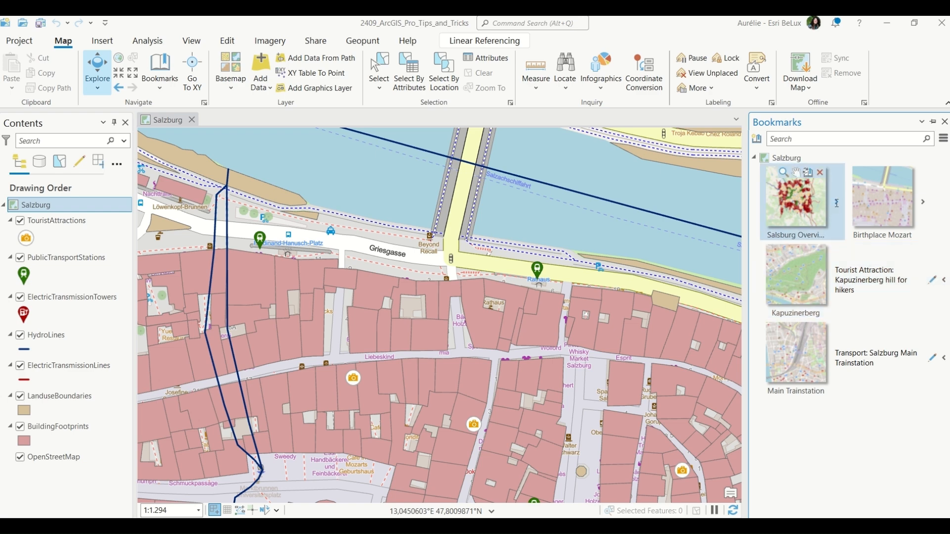
pyautogui.click(836, 204)
pyautogui.click(836, 279)
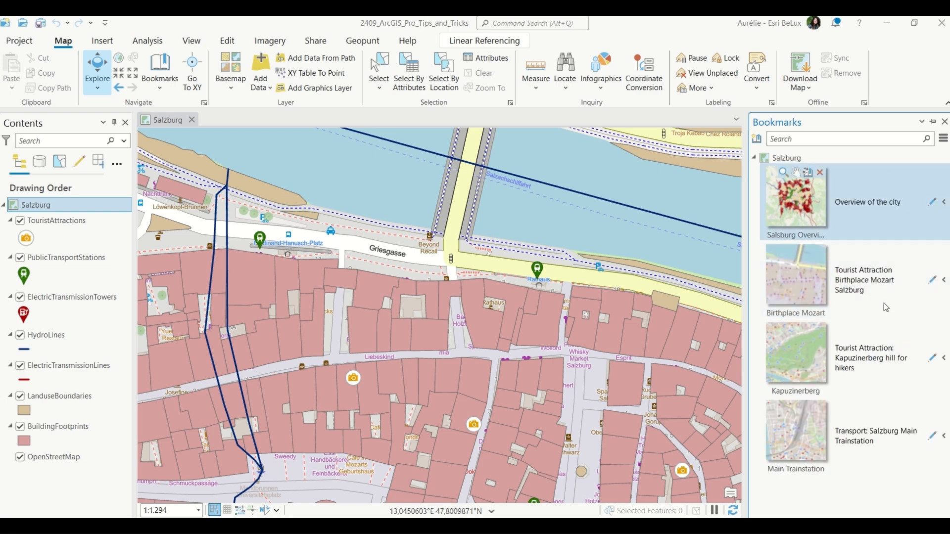
# Switch the Bookmarks pane to Outline view and back to Gallery view.
pyautogui.click(943, 145)
pyautogui.click(880, 232)
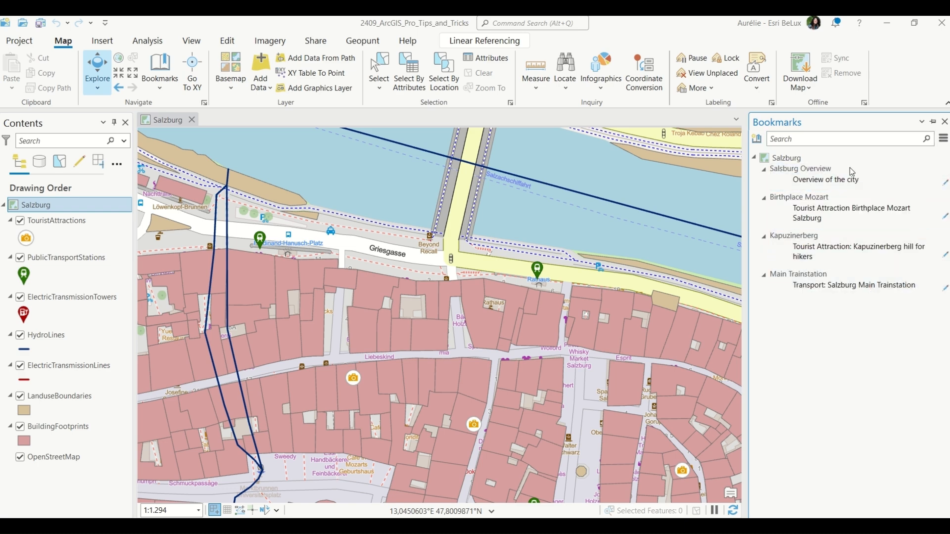
pyautogui.click(944, 139)
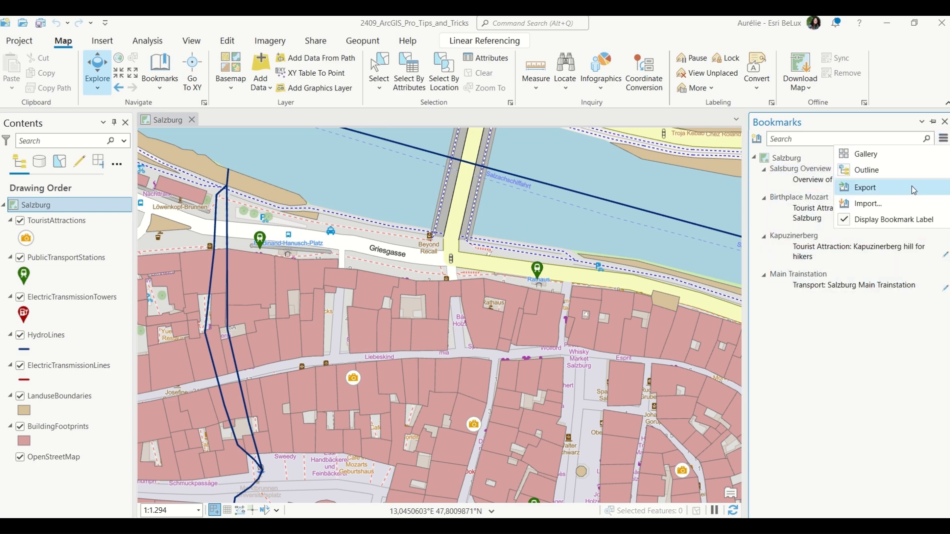
pyautogui.click(913, 154)
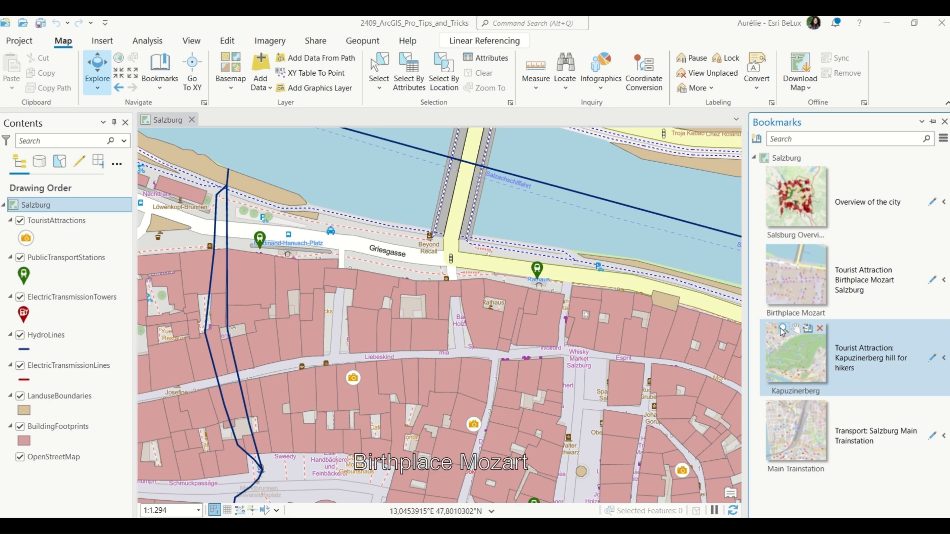
# Zoom to the Kapuzinerberg bookmark and then back to the Salsburg Overview bookmark.
pyautogui.click(782, 329)
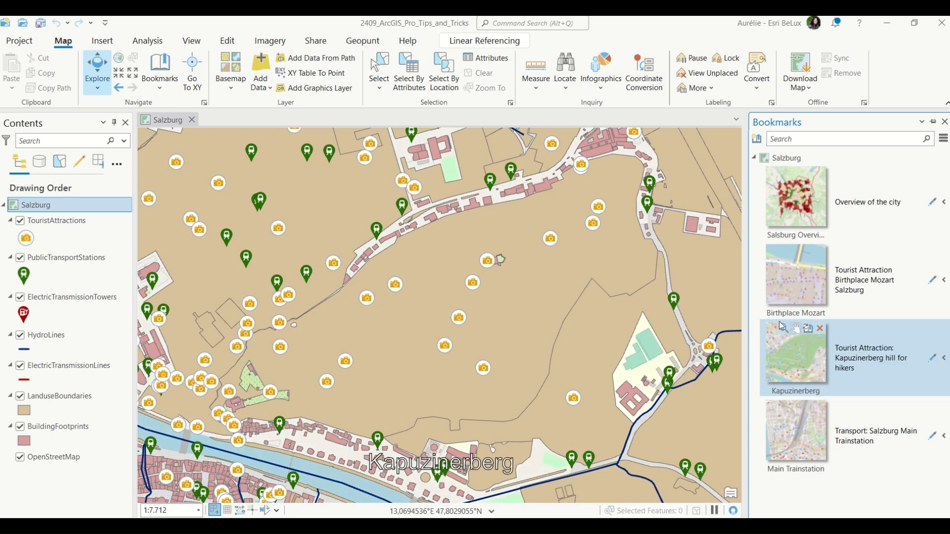
pyautogui.click(792, 195)
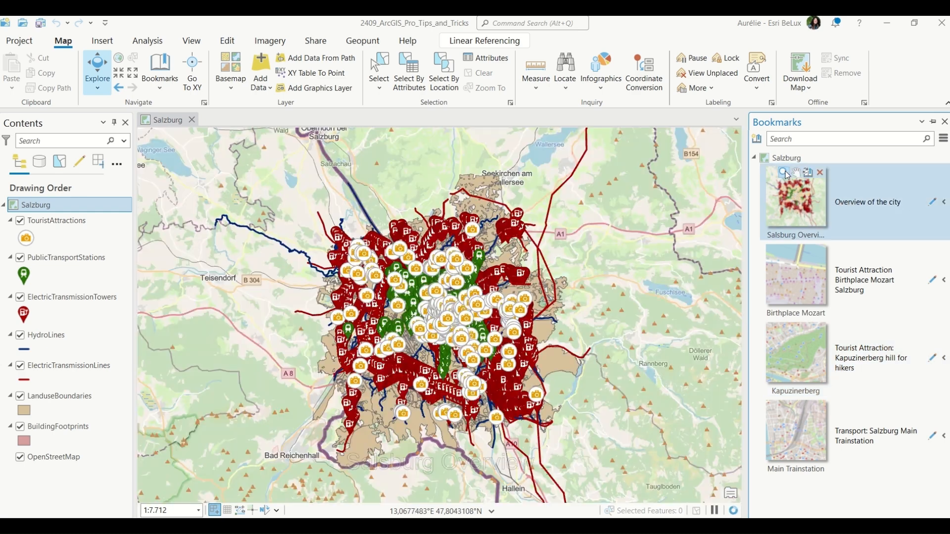
# Change the basemap to Light Gray Canvas and update the Salsburg Overview bookmark to the current view.
pyautogui.click(231, 88)
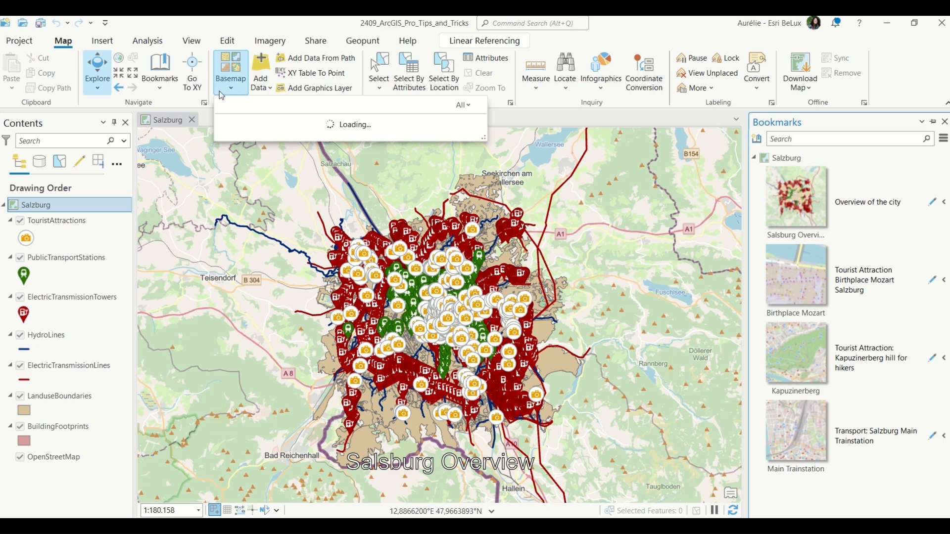
pyautogui.scroll(-5, 405, 397)
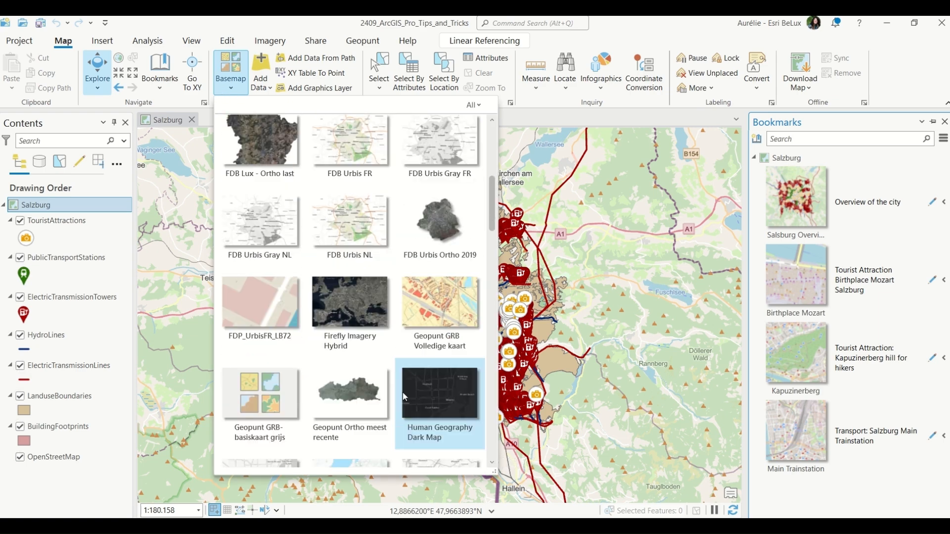
pyautogui.scroll(-2, 409, 390)
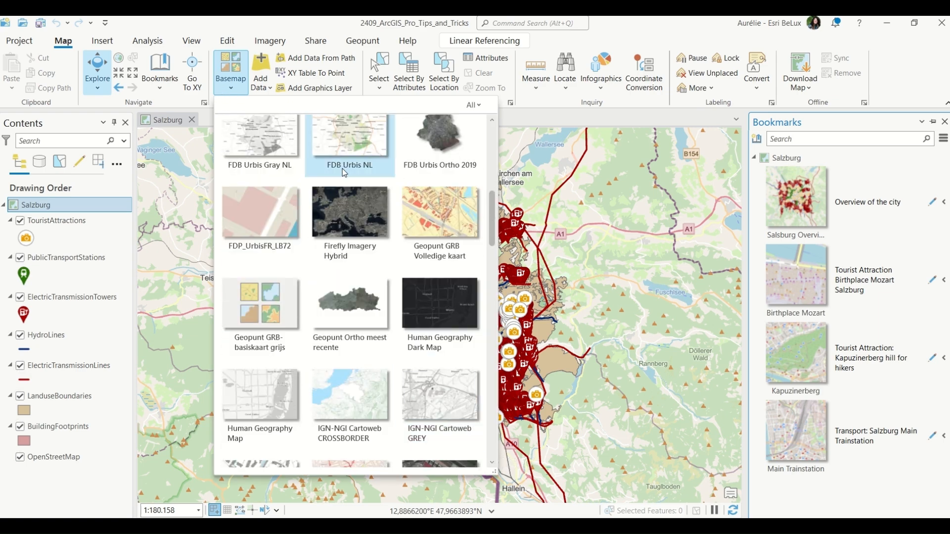
pyautogui.scroll(-3, 421, 385)
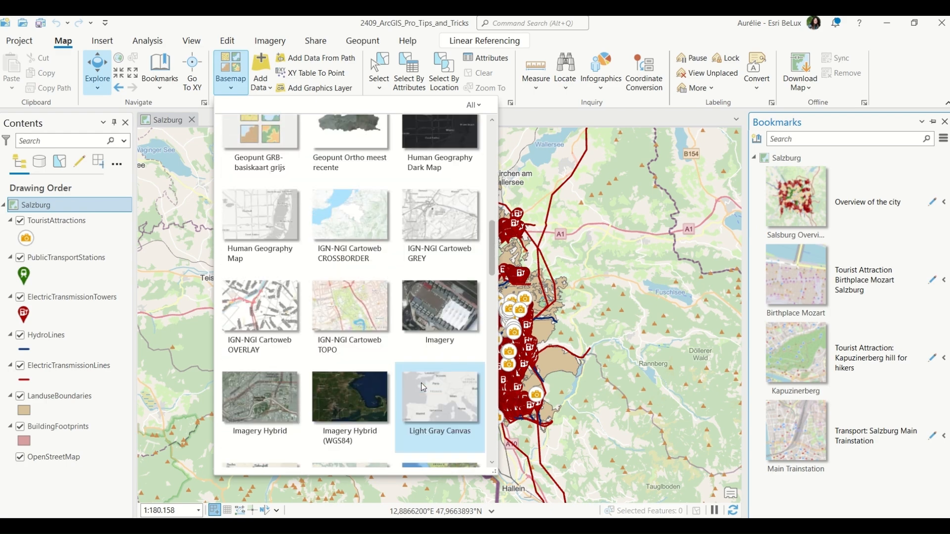
pyautogui.click(432, 409)
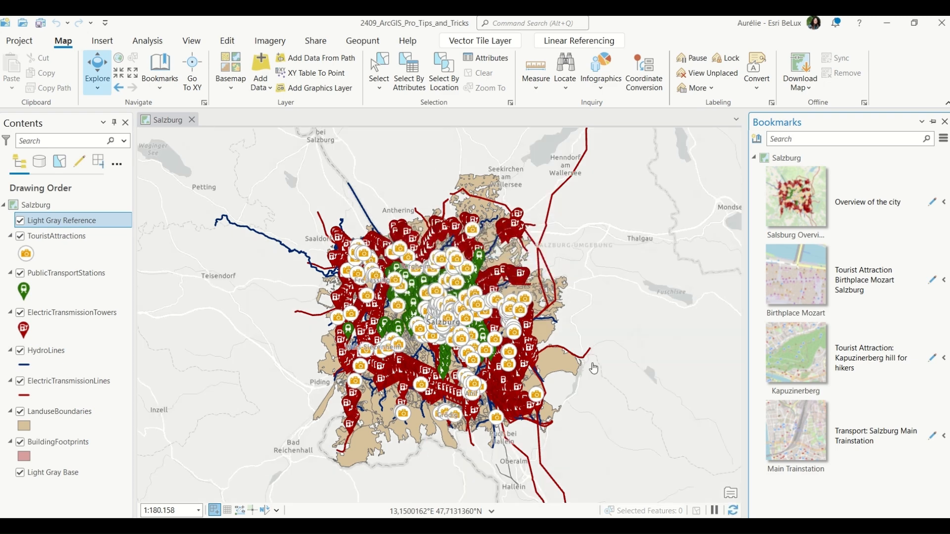
pyautogui.moveTo(790, 201)
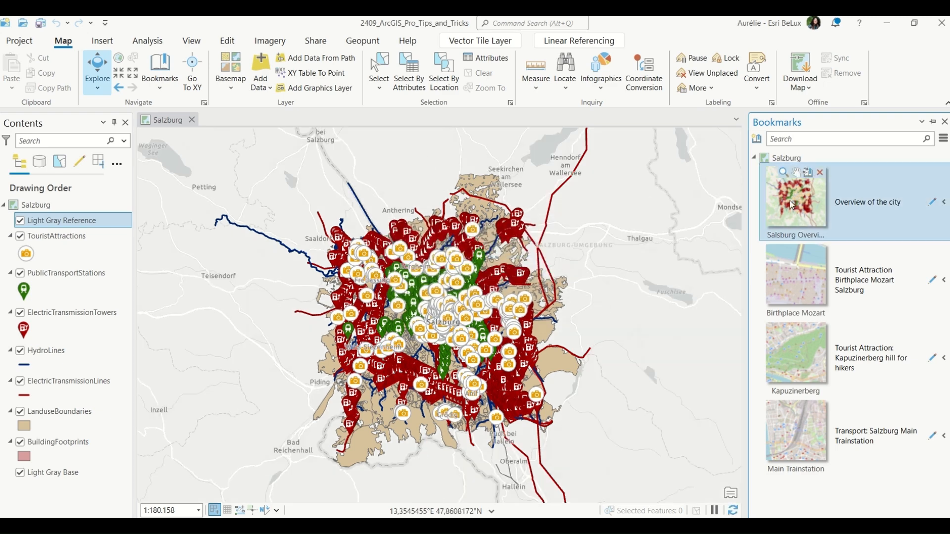
pyautogui.click(808, 172)
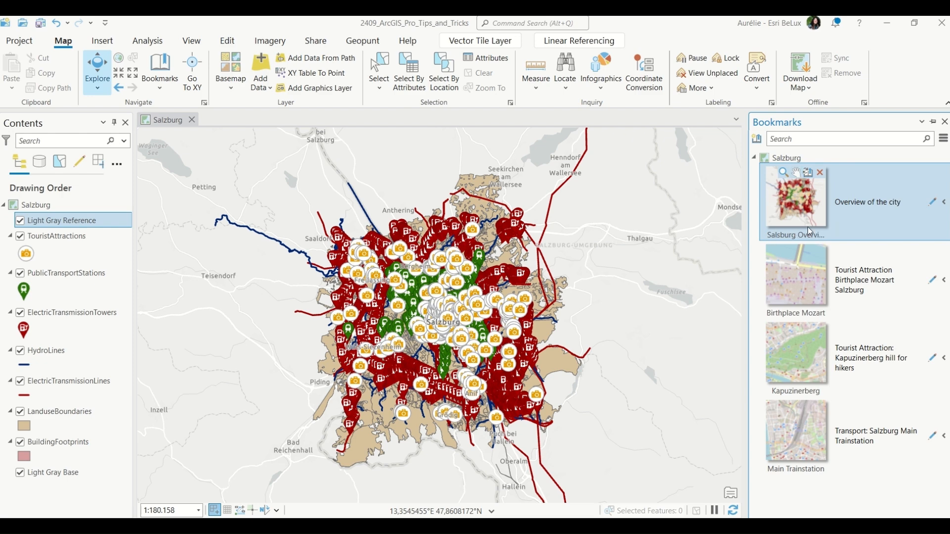
# Change the basemap back to OpenStreetMap.
pyautogui.click(233, 93)
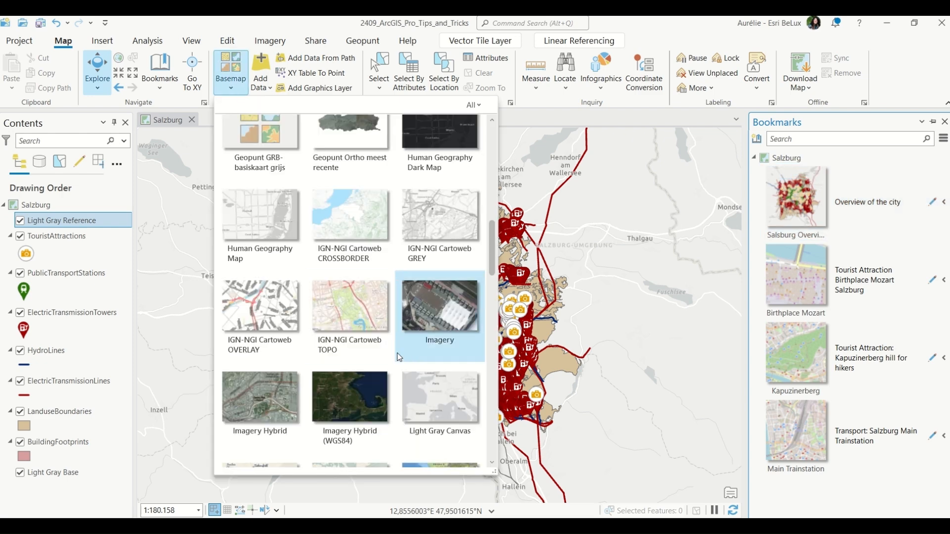
pyautogui.scroll(-2, 402, 346)
pyautogui.scroll(-5, 398, 365)
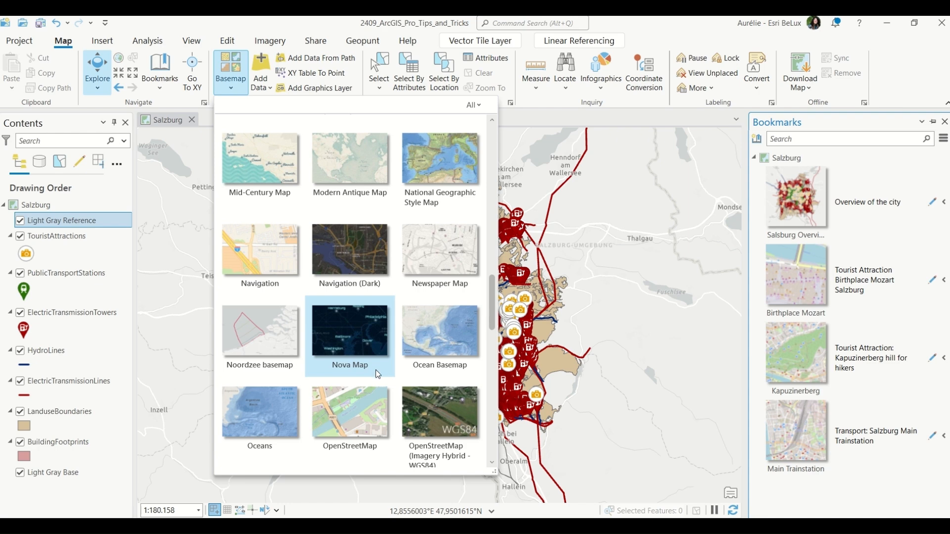
pyautogui.click(354, 379)
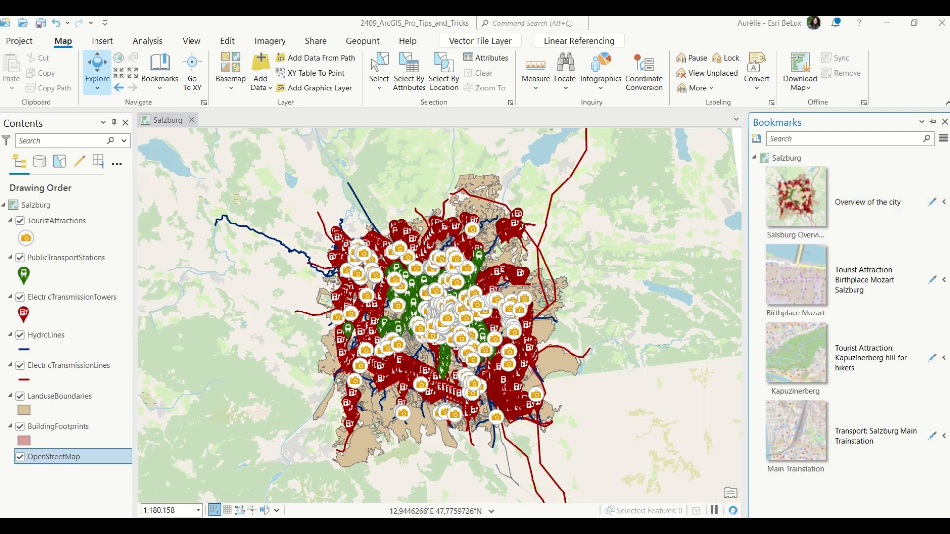
# Filter the bookmarks by "moza", zoom to the Birthplace Mozart bookmark, and clear the filter.
pyautogui.click(934, 124)
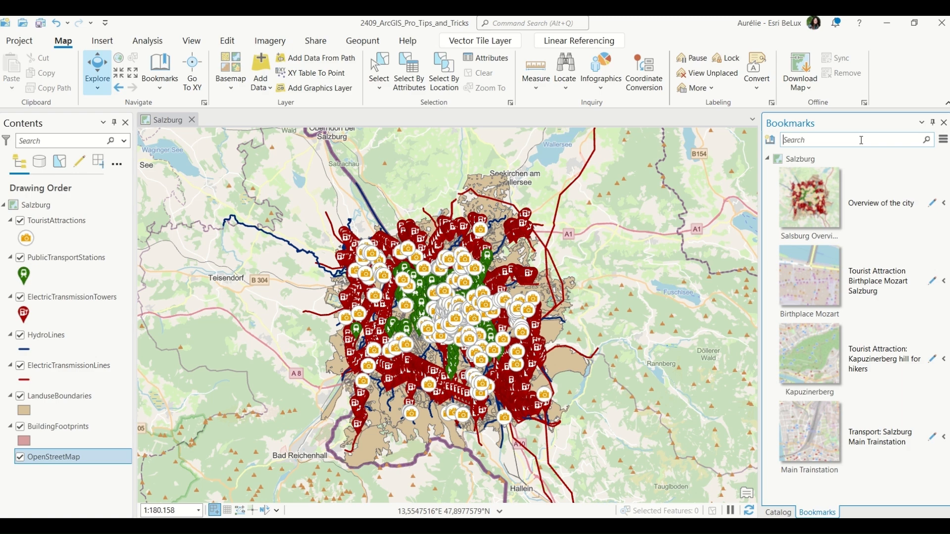
pyautogui.write('moza')
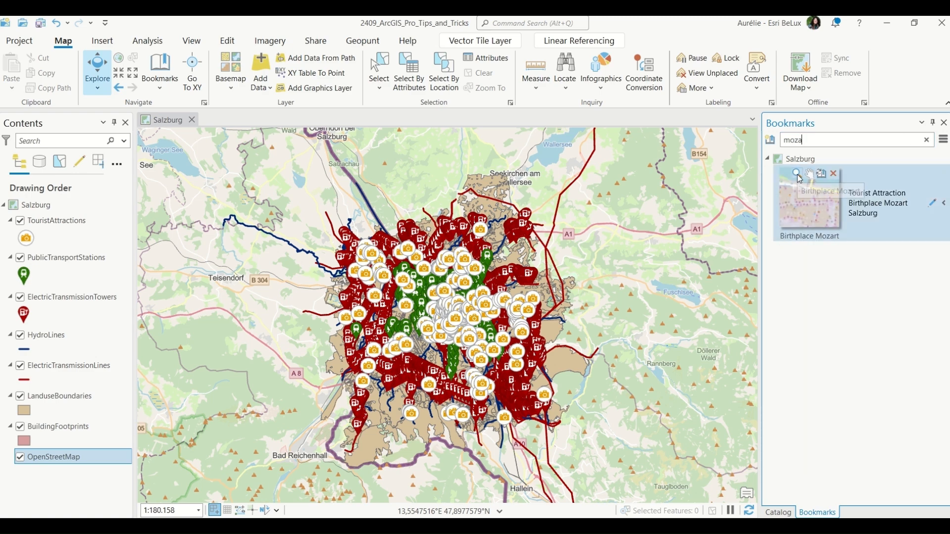
pyautogui.click(797, 174)
pyautogui.click(926, 140)
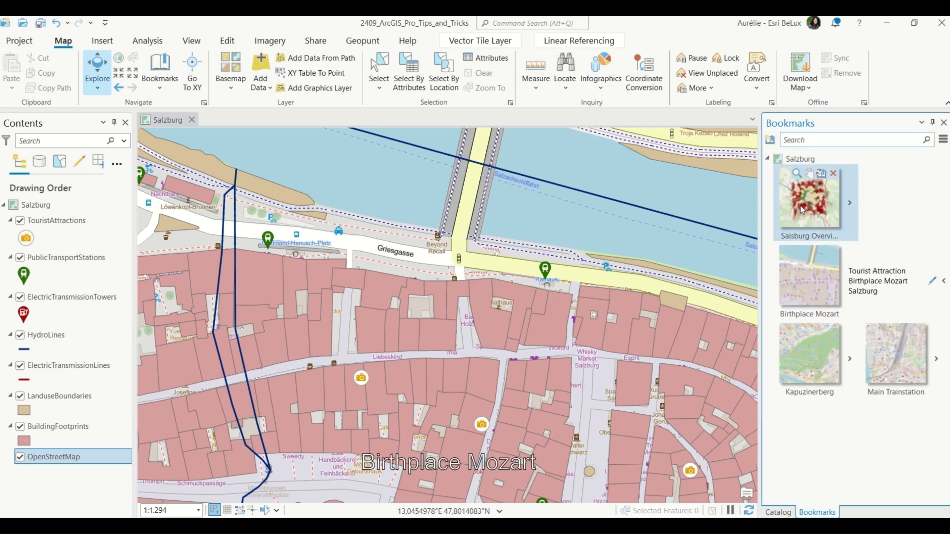
# Zoom to the Salsburg Overview bookmark and close the Bookmarks pane.
pyautogui.click(797, 174)
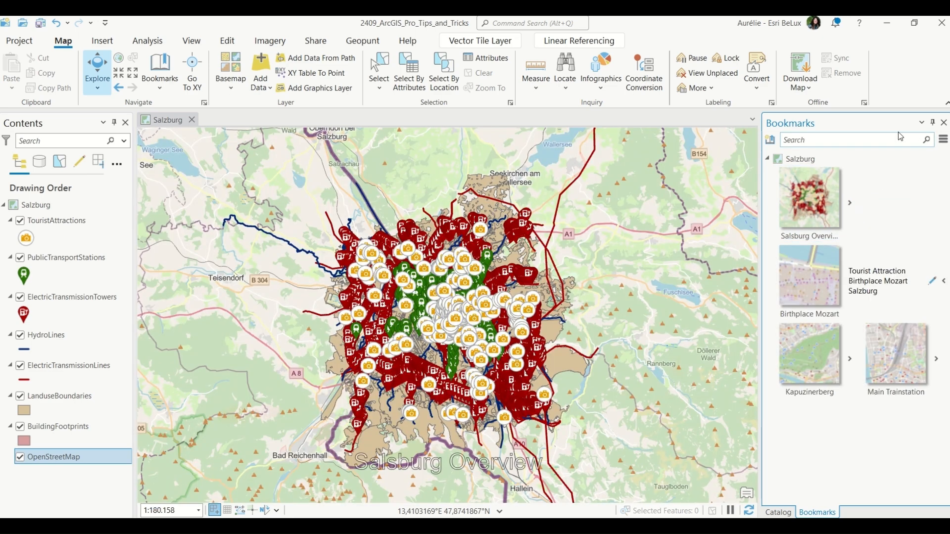
pyautogui.click(942, 124)
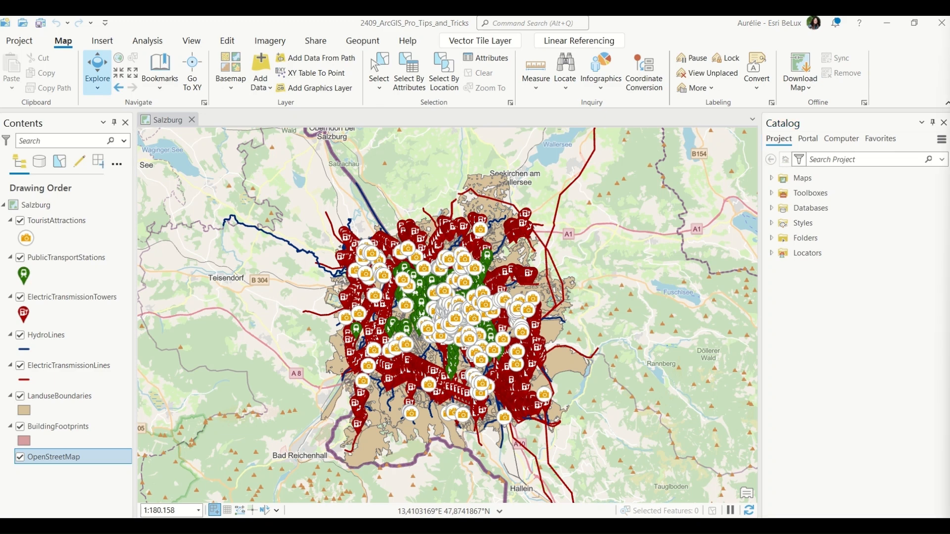
# Open the attribute table of the TouristAttractions layer.
pyautogui.click(51, 219)
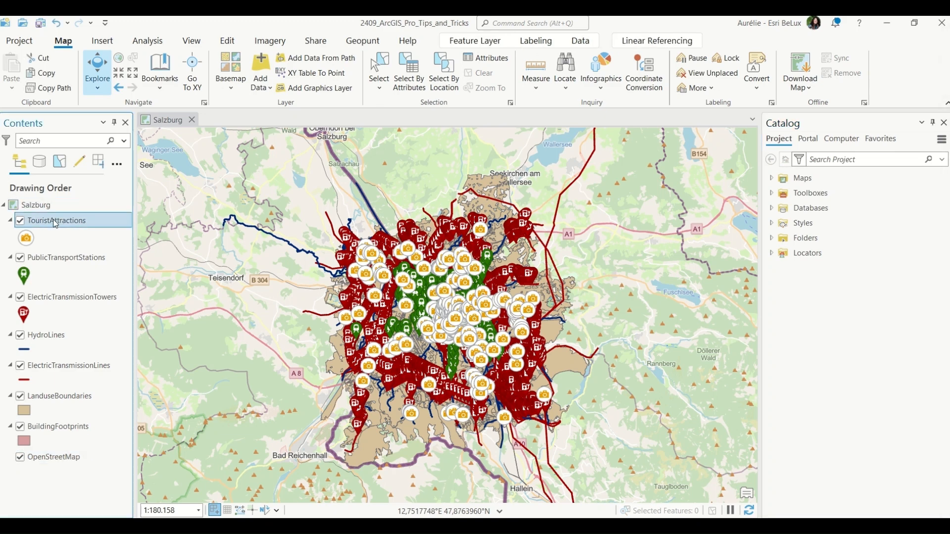
pyautogui.rightClick(106, 225)
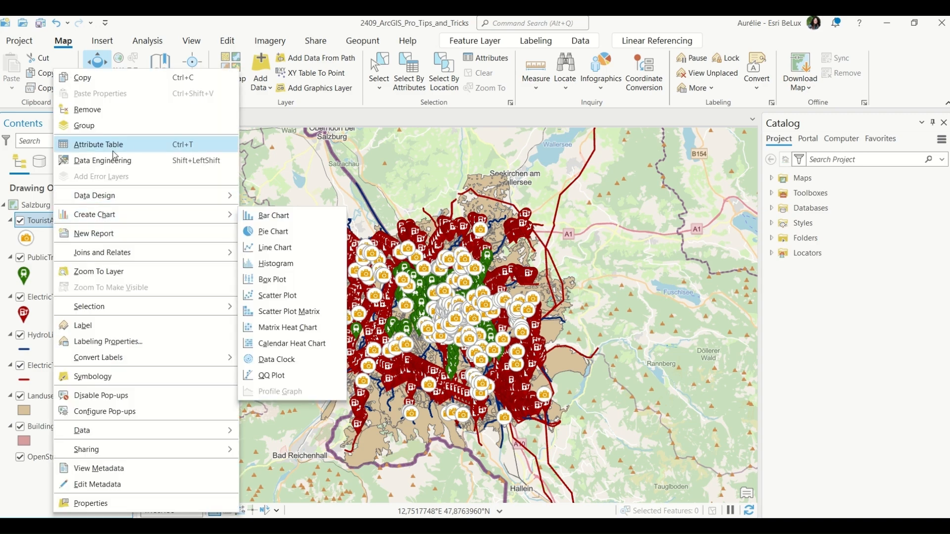
pyautogui.click(185, 147)
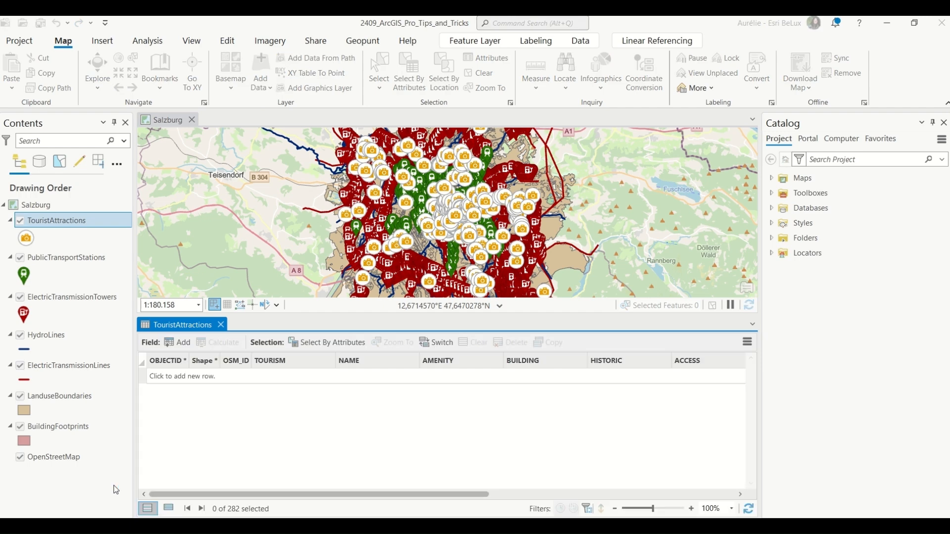
# Open the PublicTransportStations attribute table and close it again.
pyautogui.keyDown('ctrl'); pyautogui.click(72, 257); pyautogui.keyUp('ctrl')
pyautogui.hotkey('ctrl', 't')
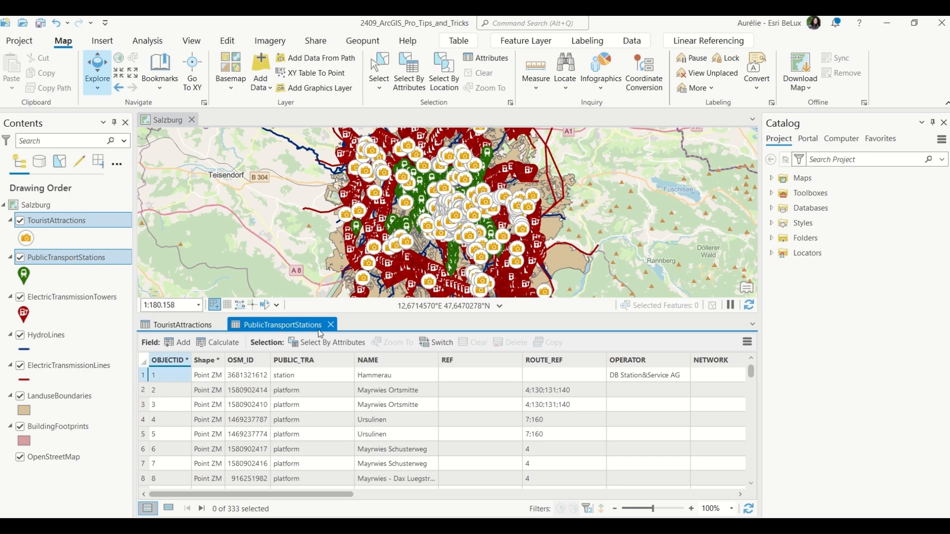
pyautogui.click(330, 325)
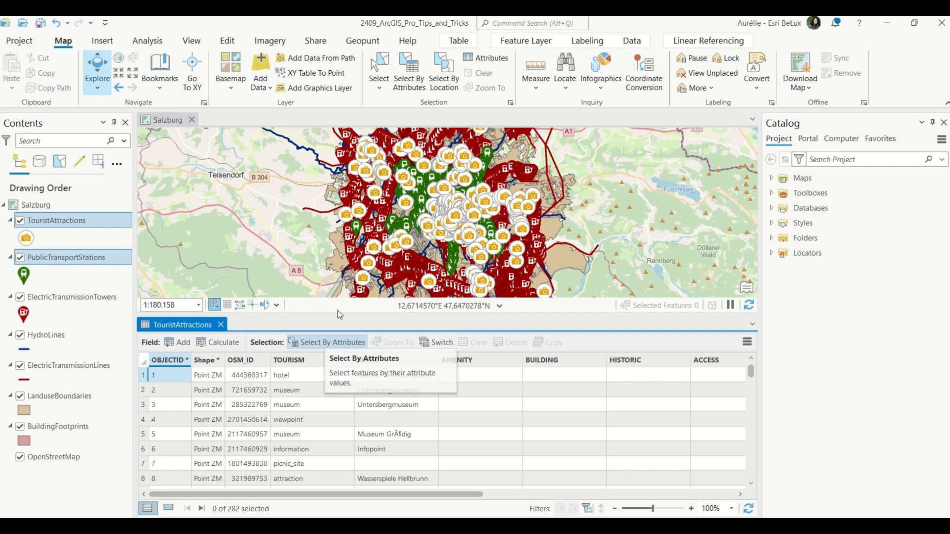
# Use Select By Attributes to select TouristAttractions where TOURISM is equal to hotel as a new selection.
pyautogui.click(334, 344)
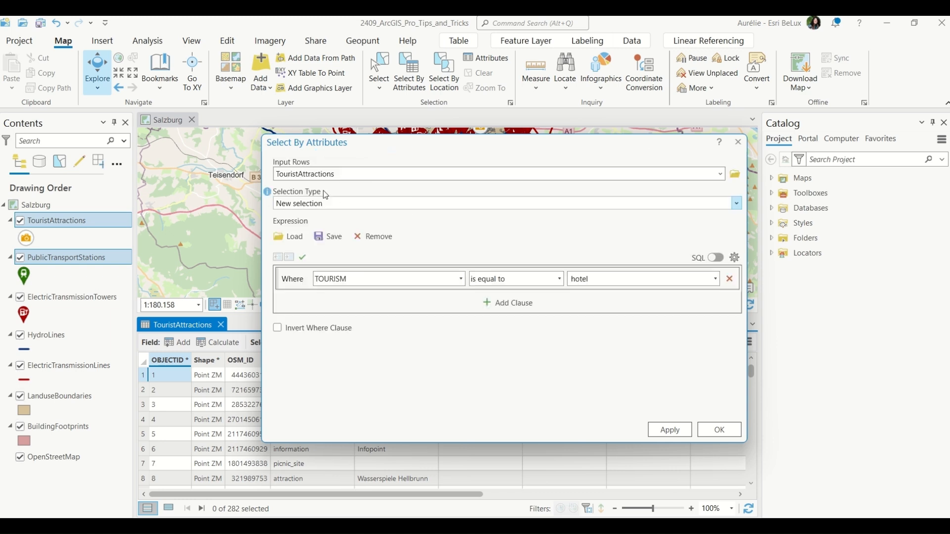
pyautogui.click(329, 203)
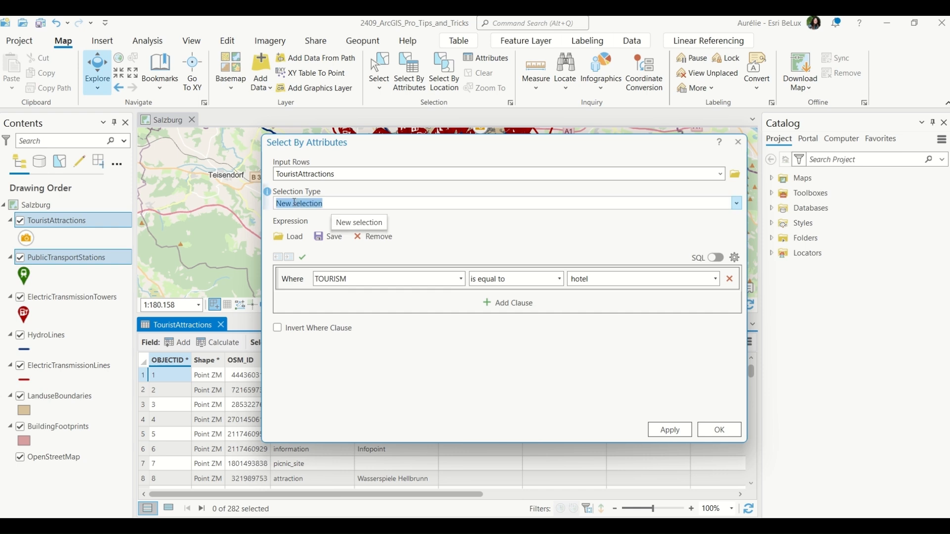
pyautogui.click(362, 205)
pyautogui.click(303, 258)
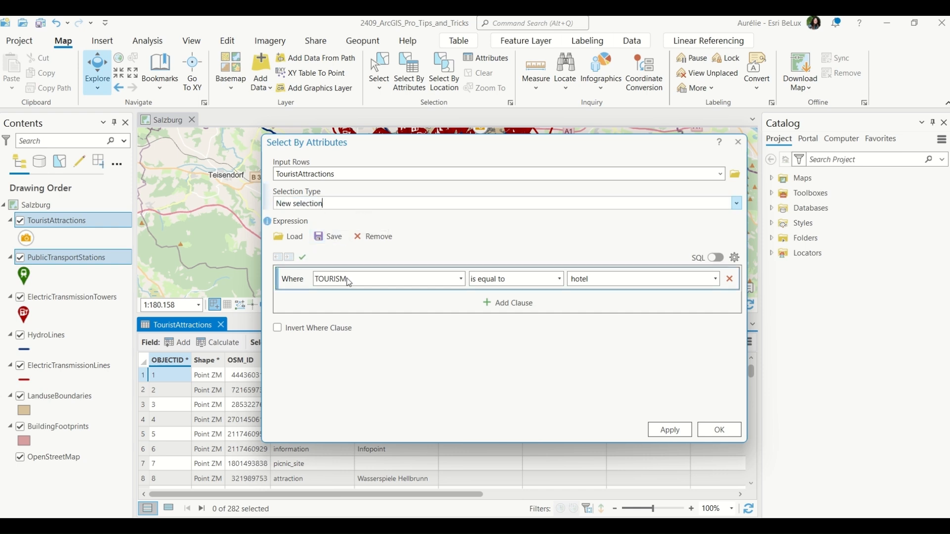
pyautogui.doubleClick(593, 281)
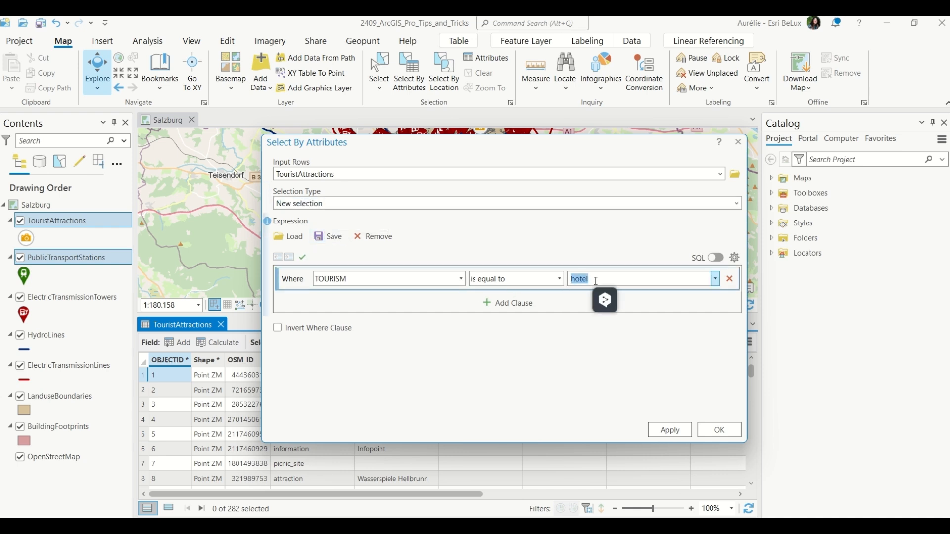
pyautogui.click(673, 434)
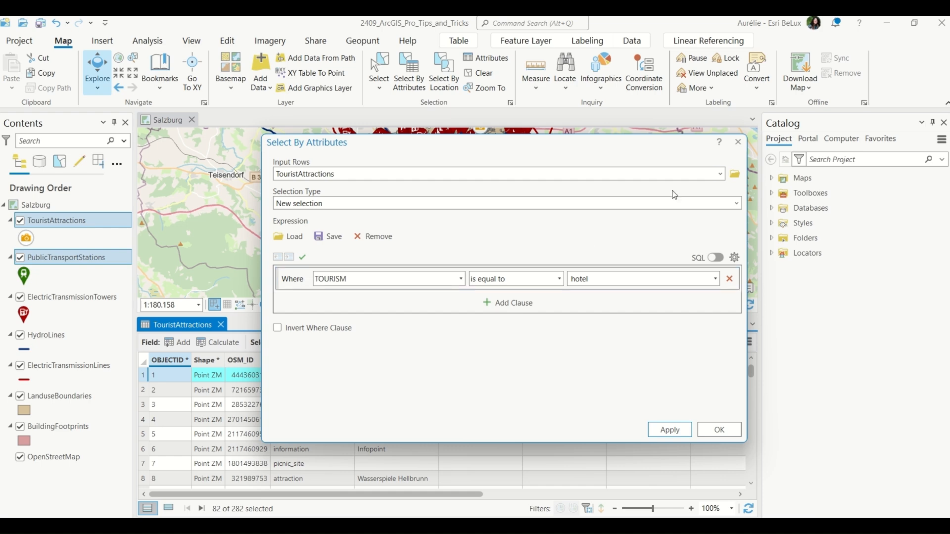
pyautogui.click(740, 144)
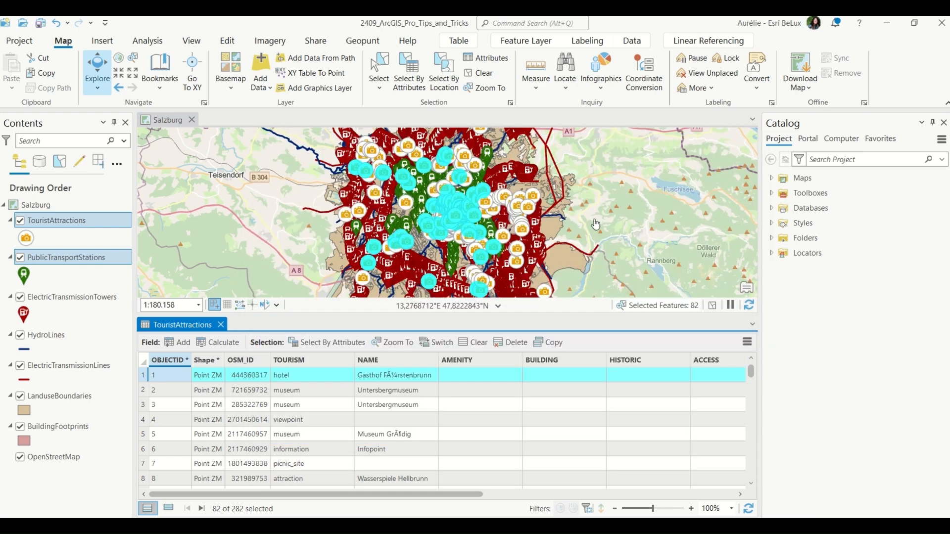
# Show only the selected records in the TouristAttractions attribute table and enlarge the table view.
pyautogui.click(169, 512)
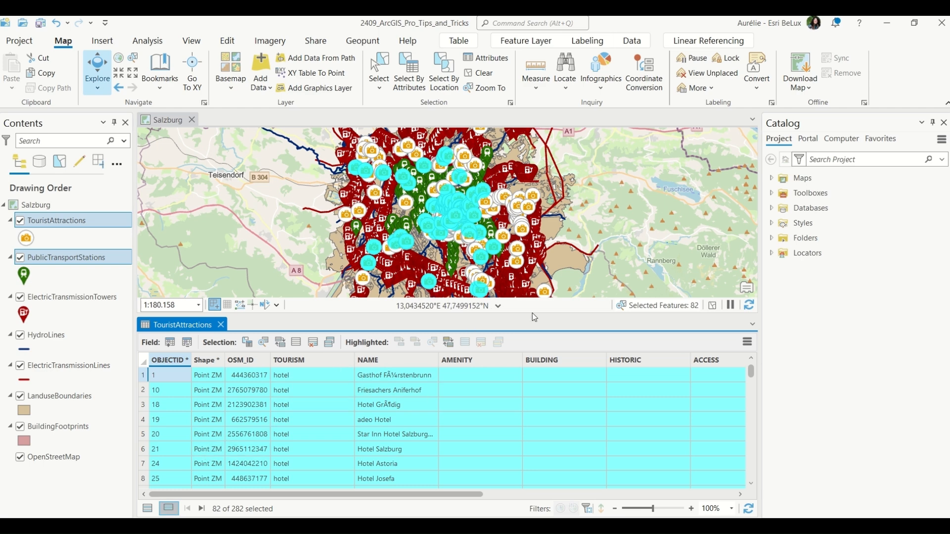
pyautogui.moveTo(538, 315); pyautogui.dragTo(495, 366)
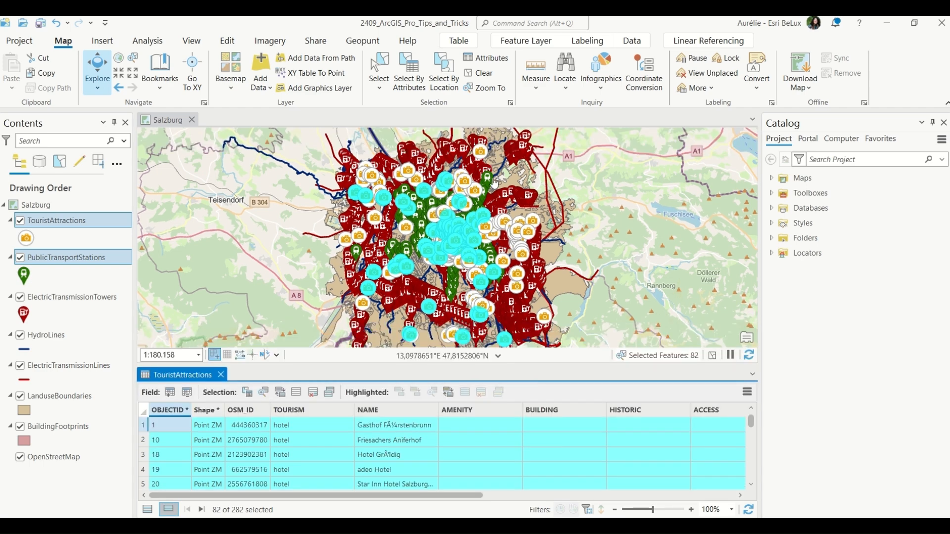
pyautogui.click(451, 394)
pyautogui.click(452, 394)
pyautogui.click(451, 394)
pyautogui.click(452, 393)
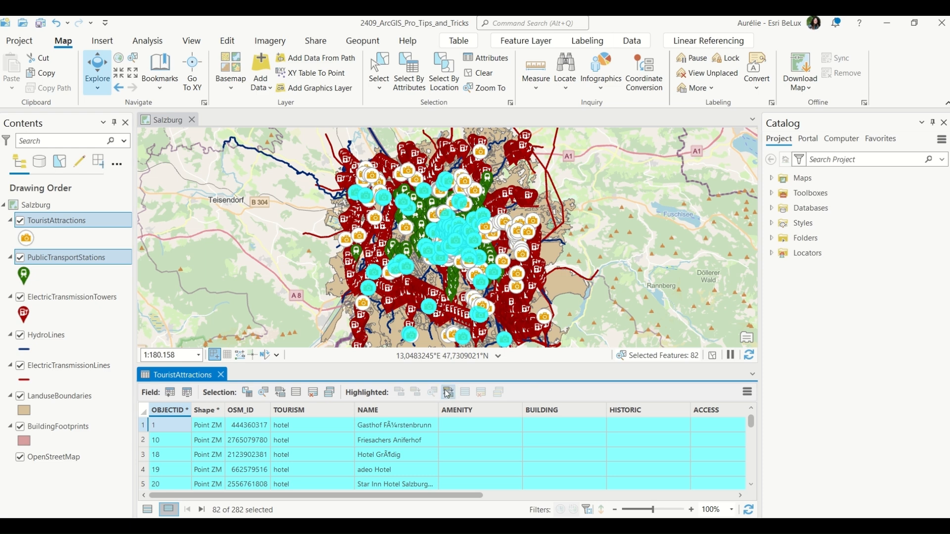
# Switch the selection to the unselected attractions and switch it back.
pyautogui.click(283, 395)
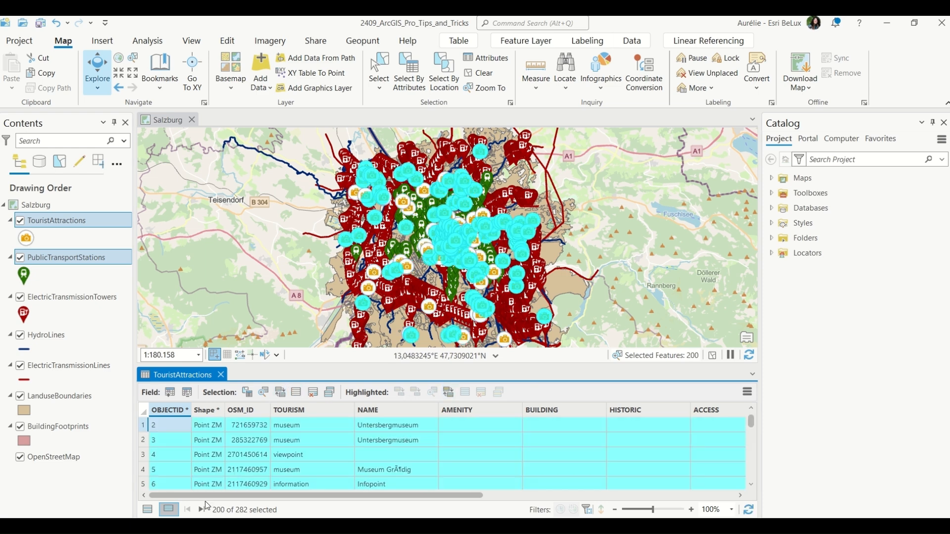
pyautogui.click(281, 393)
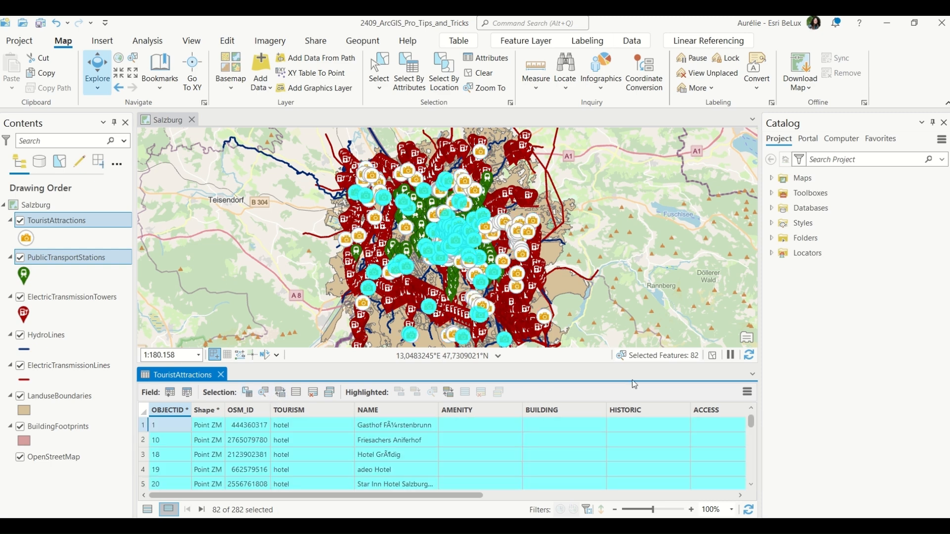
# Clear the current selection and reselect TouristAttractions with Select By Attributes where TOURISM is equal to hotel.
pyautogui.click(487, 80)
pyautogui.click(713, 356)
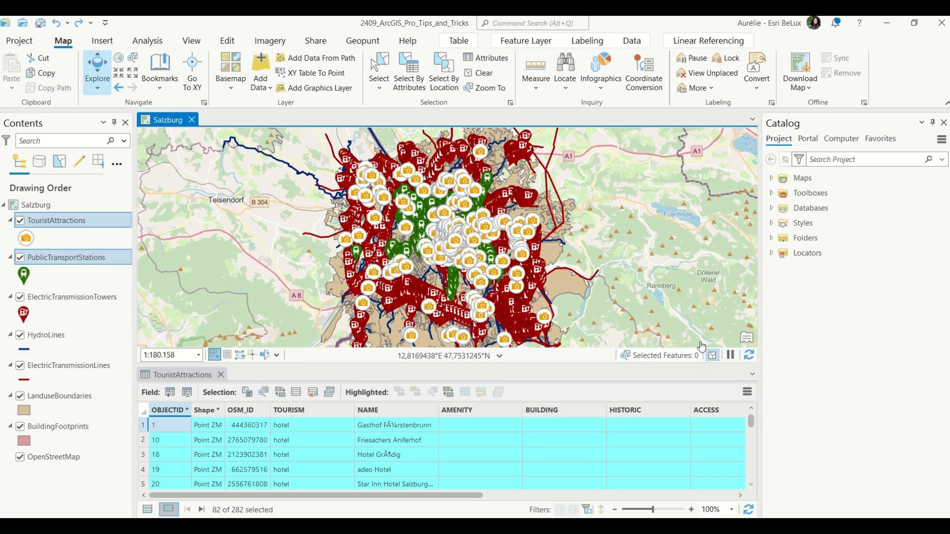
pyautogui.click(248, 392)
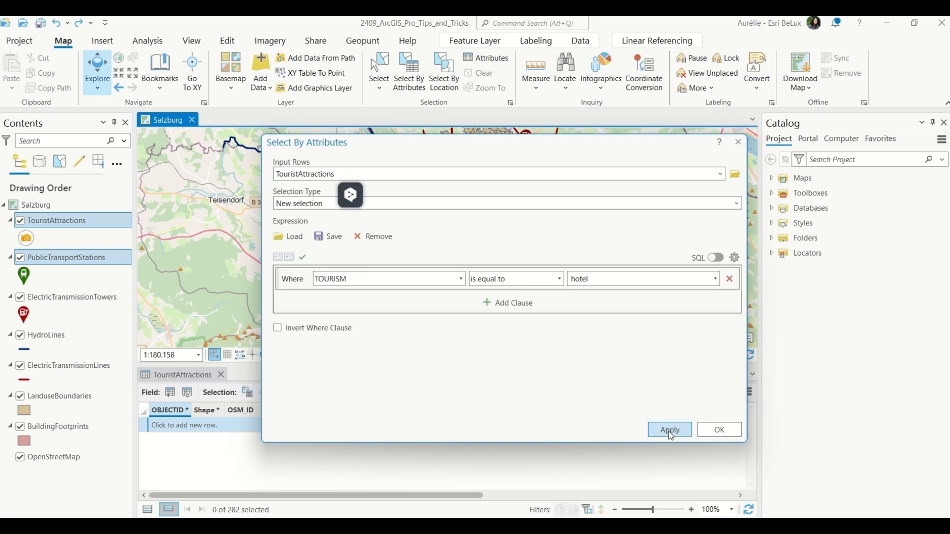
pyautogui.click(669, 430)
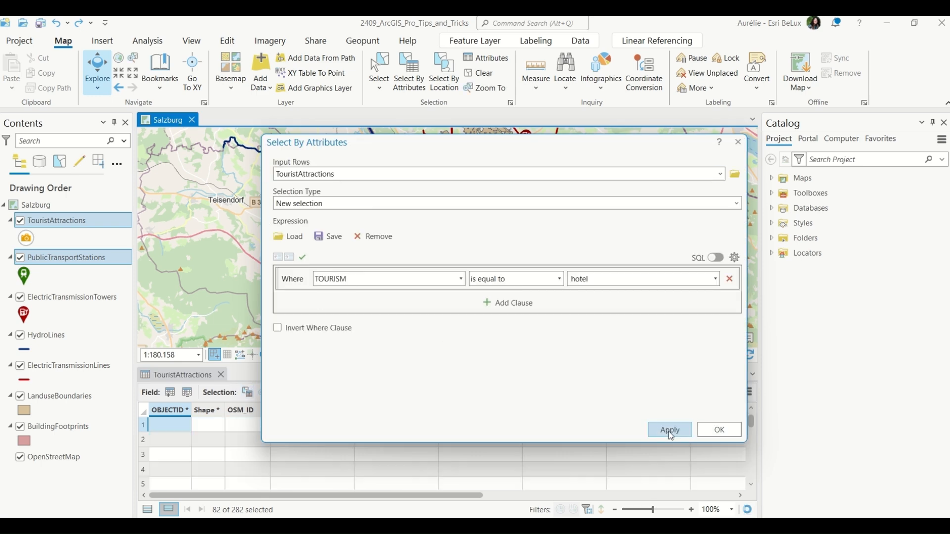
pyautogui.click(718, 430)
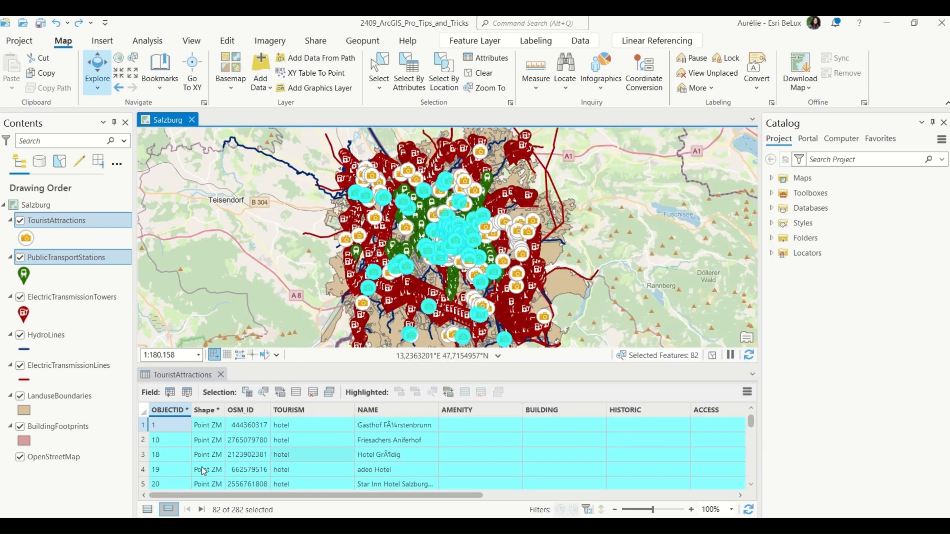
pyautogui.click(144, 410)
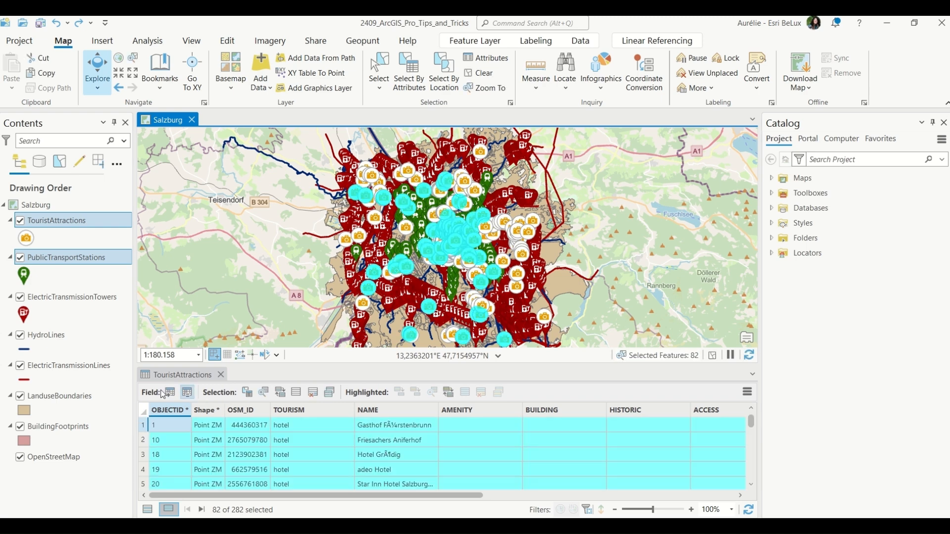
pyautogui.click(144, 411)
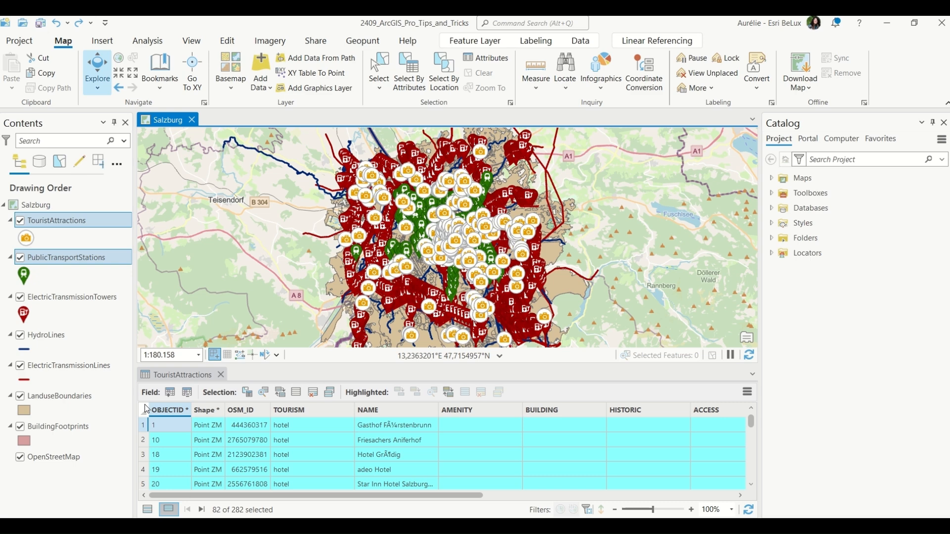
# Apply the hotel expression in Select By Attributes with Invert Where Clause checked, then apply it again unchecked.
pyautogui.click(247, 392)
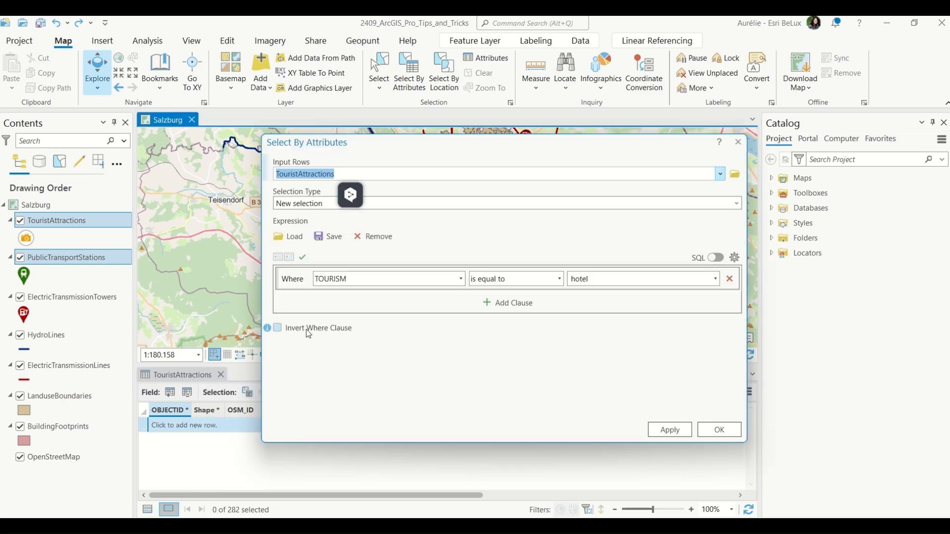
pyautogui.click(328, 328)
pyautogui.click(663, 430)
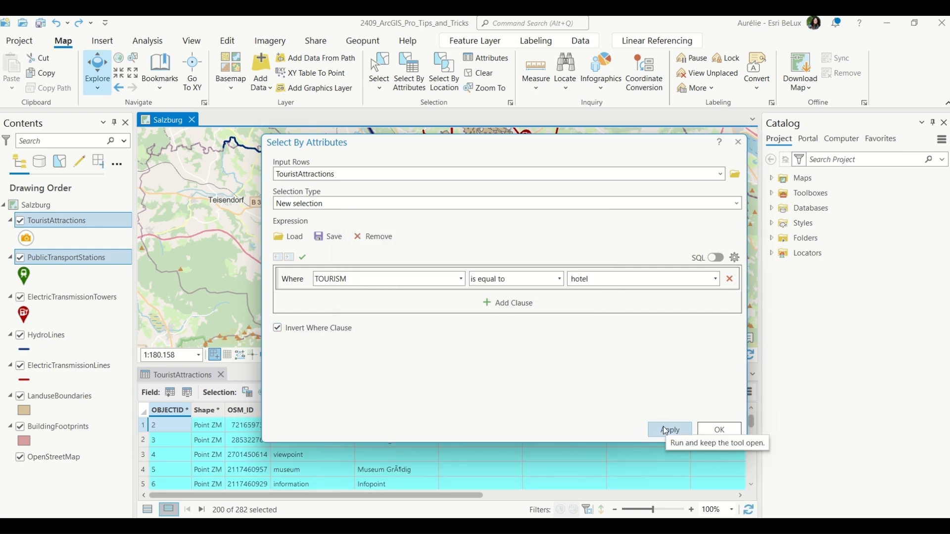
pyautogui.click(319, 329)
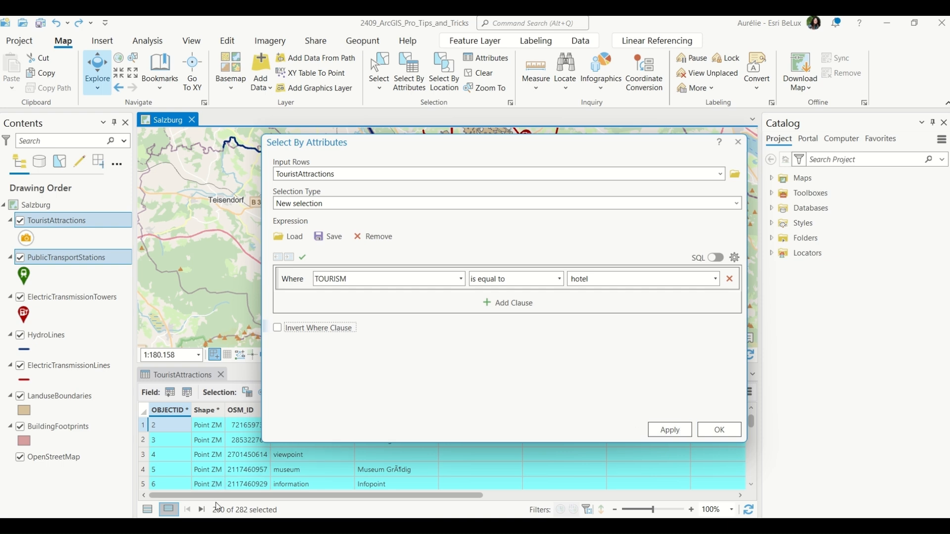
pyautogui.click(670, 429)
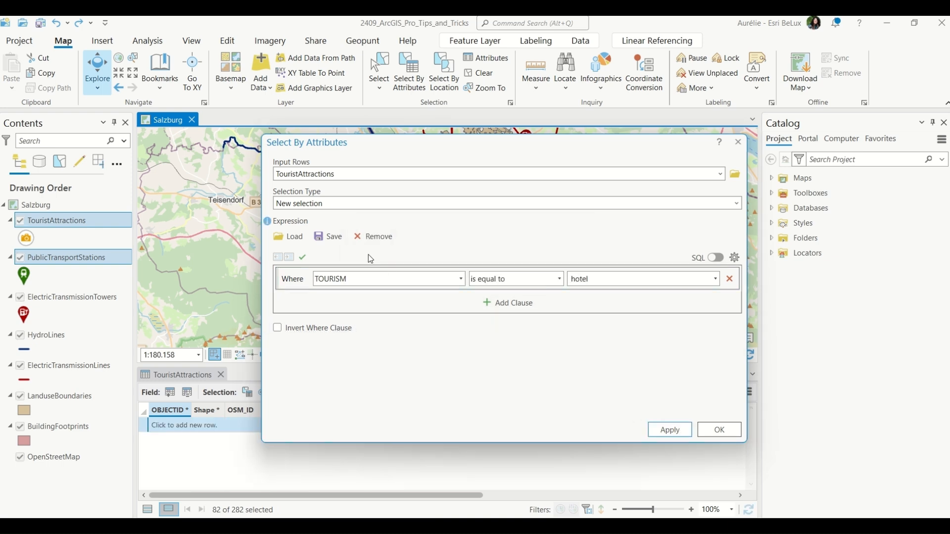
# Save the hotel expression over Querry_Hotel.exp in the project folder and close Select By Attributes with OK.
pyautogui.click(327, 238)
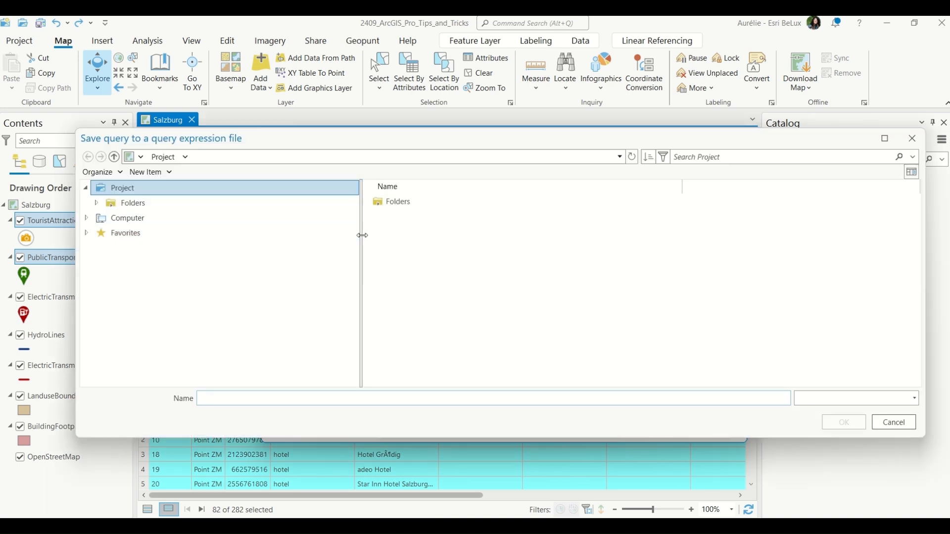
pyautogui.doubleClick(406, 201)
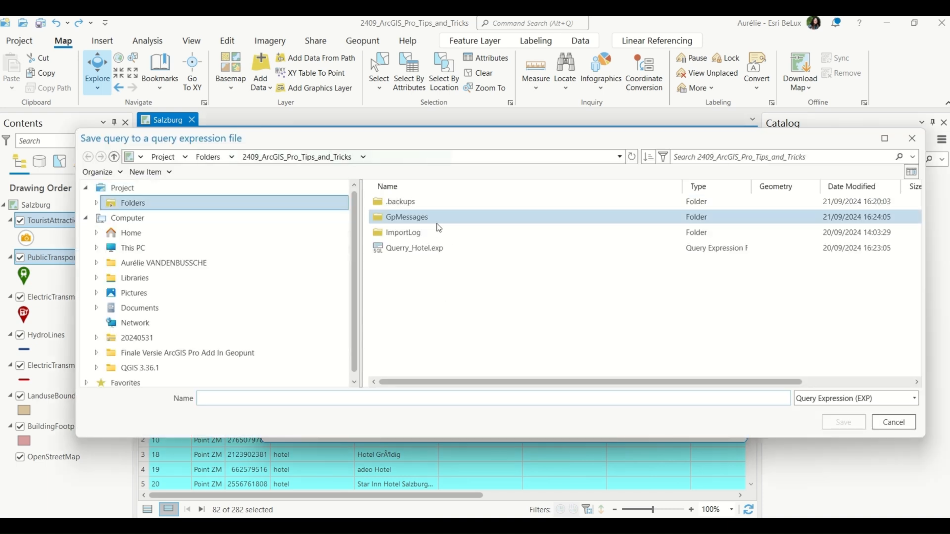
pyautogui.click(476, 247)
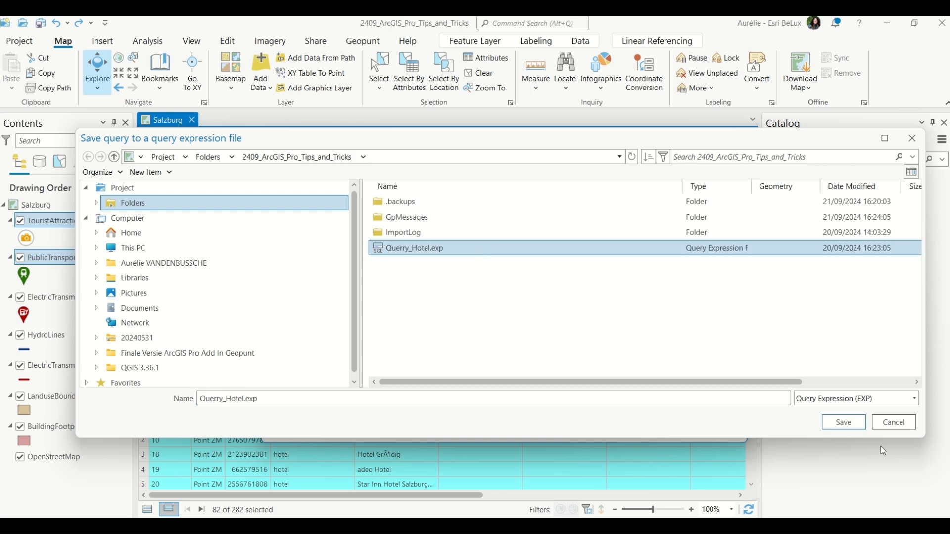
pyautogui.click(842, 422)
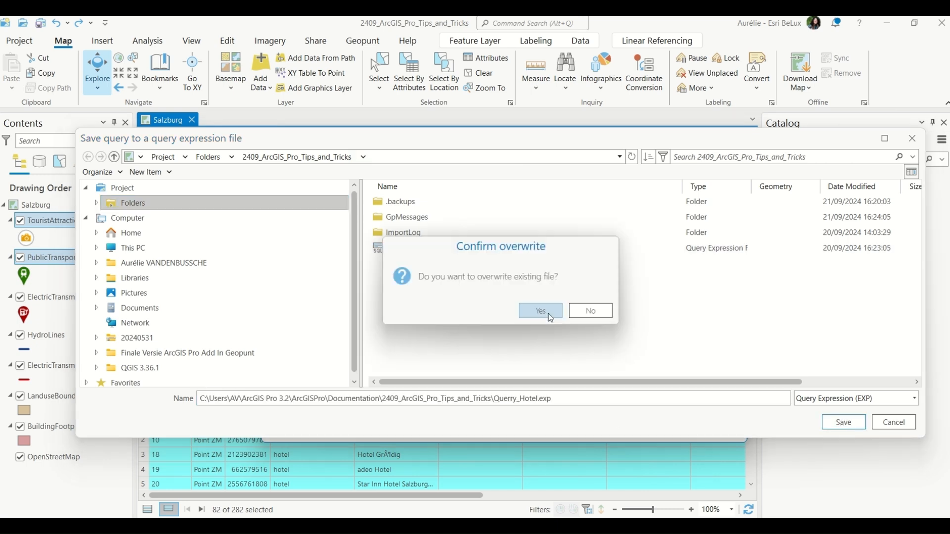
pyautogui.click(540, 311)
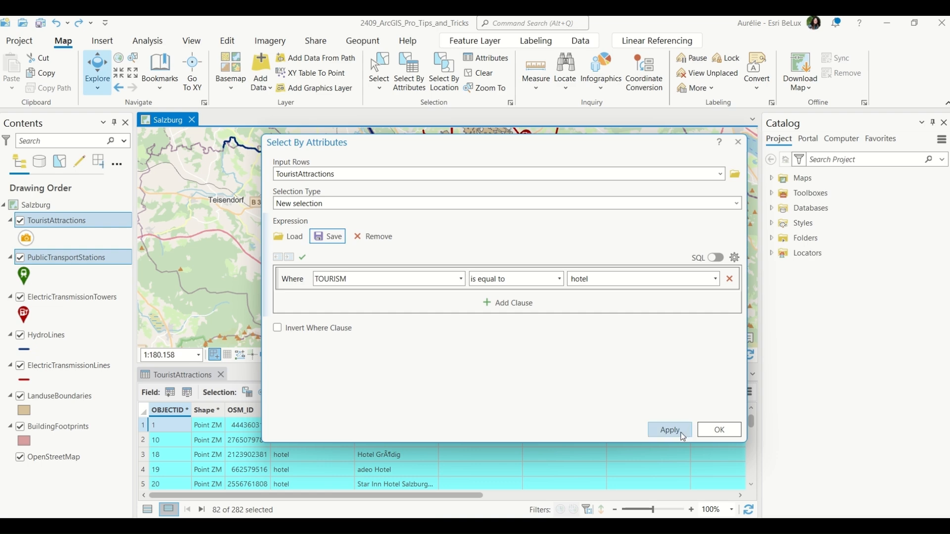
pyautogui.click(719, 430)
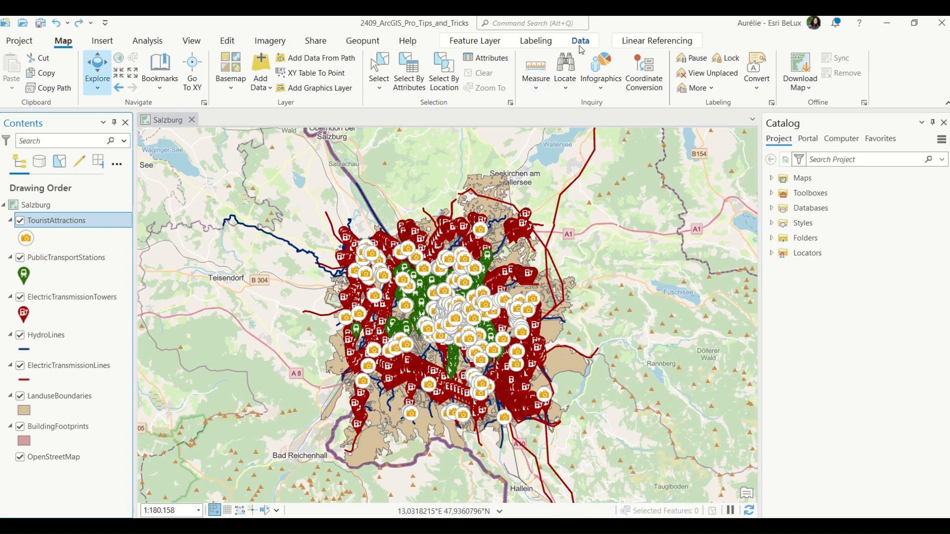
# Activate the Querry_Hotel definition query on the TouristAttractions layer.
pyautogui.click(582, 48)
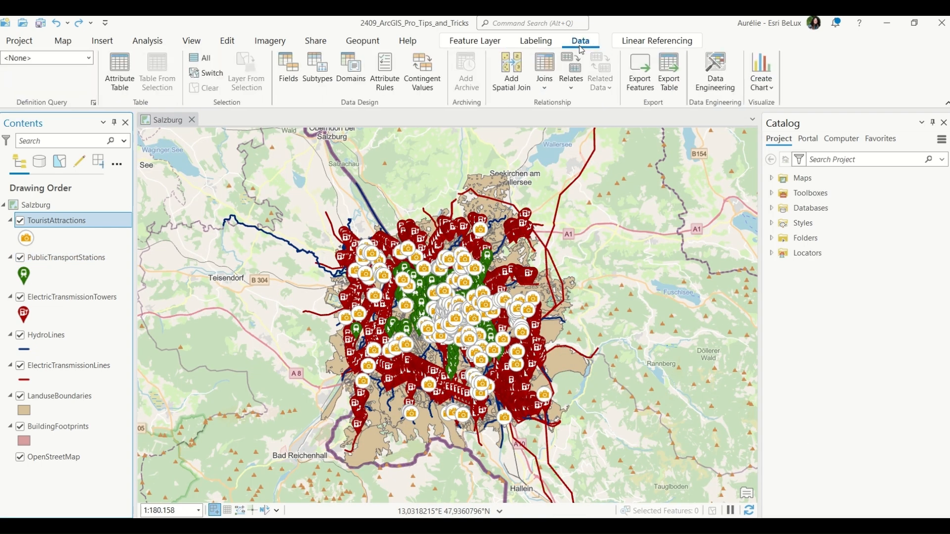
pyautogui.click(88, 57)
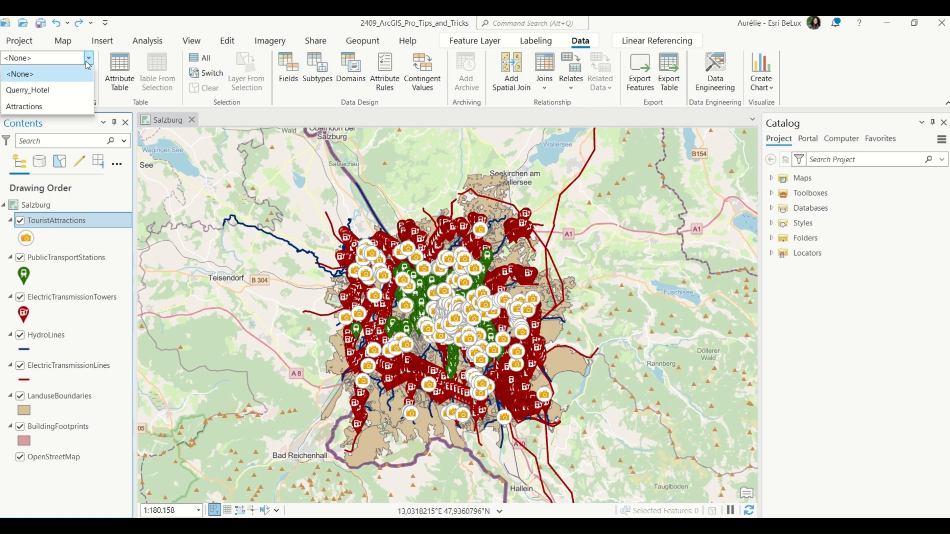
pyautogui.click(61, 90)
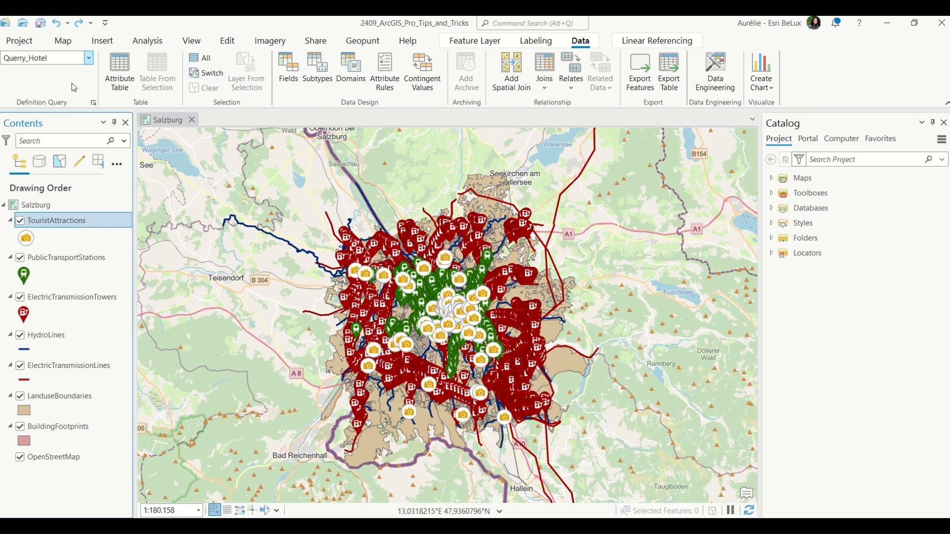
# Open the filtered TouristAttractions attribute table, scroll through its records and close it.
pyautogui.rightClick(74, 221)
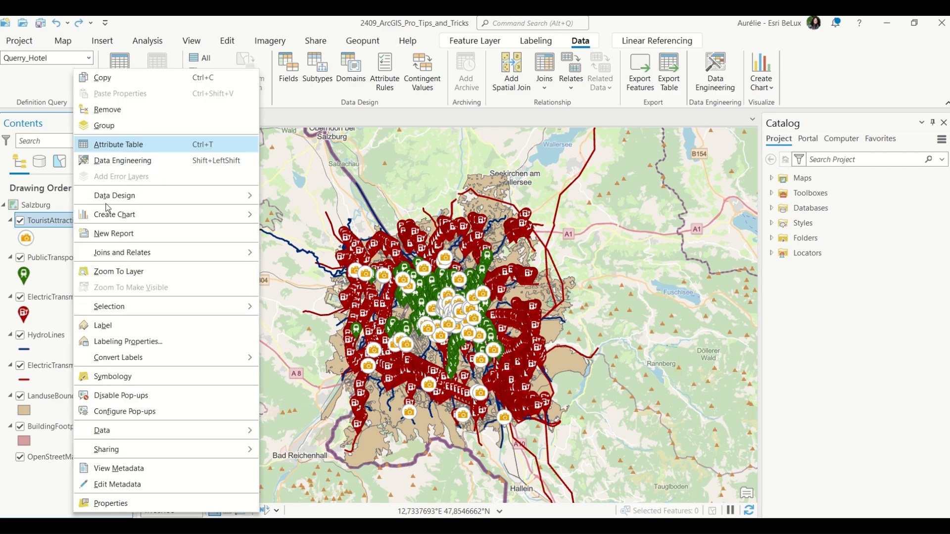
pyautogui.click(125, 149)
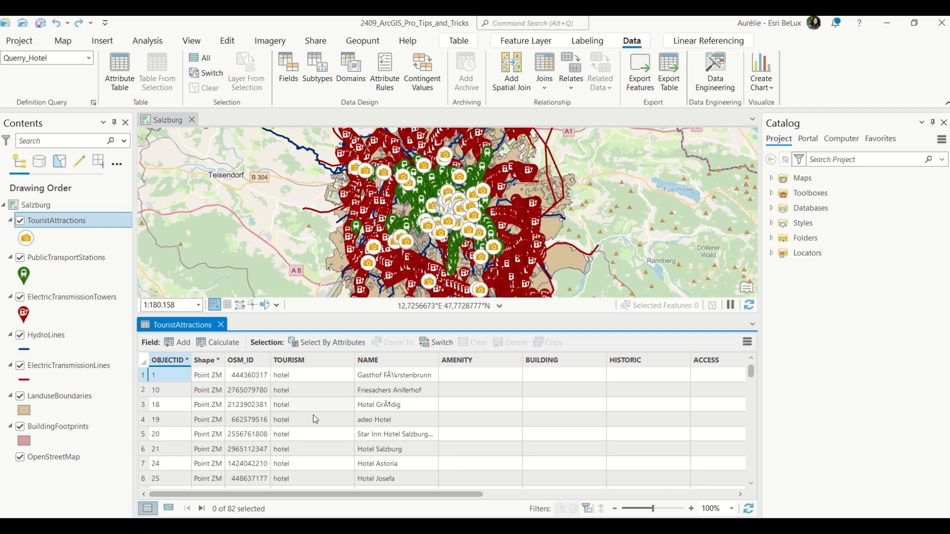
pyautogui.scroll(-15, 312, 472)
pyautogui.scroll(15, 314, 470)
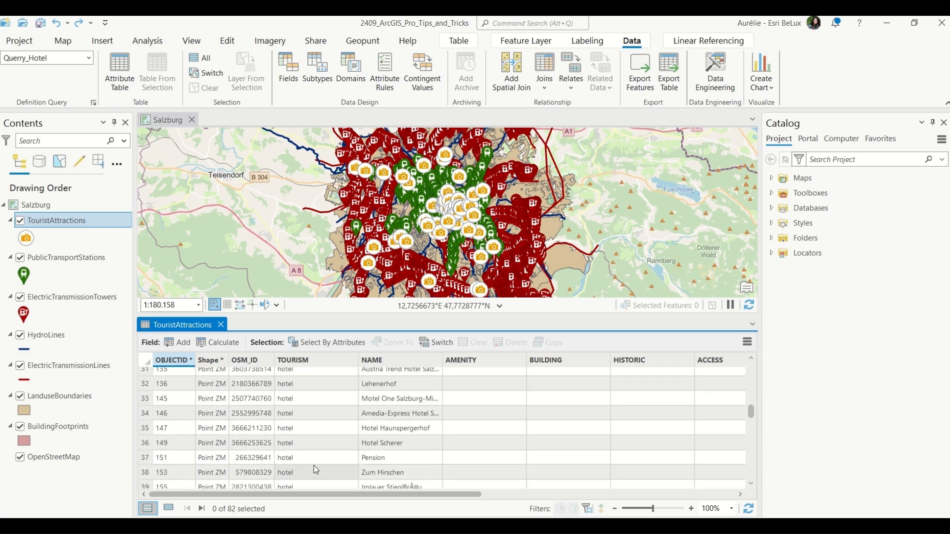
pyautogui.click(220, 326)
# Switch the active definition query to Attractions and open and close the attribute table to check the records.
pyautogui.click(88, 58)
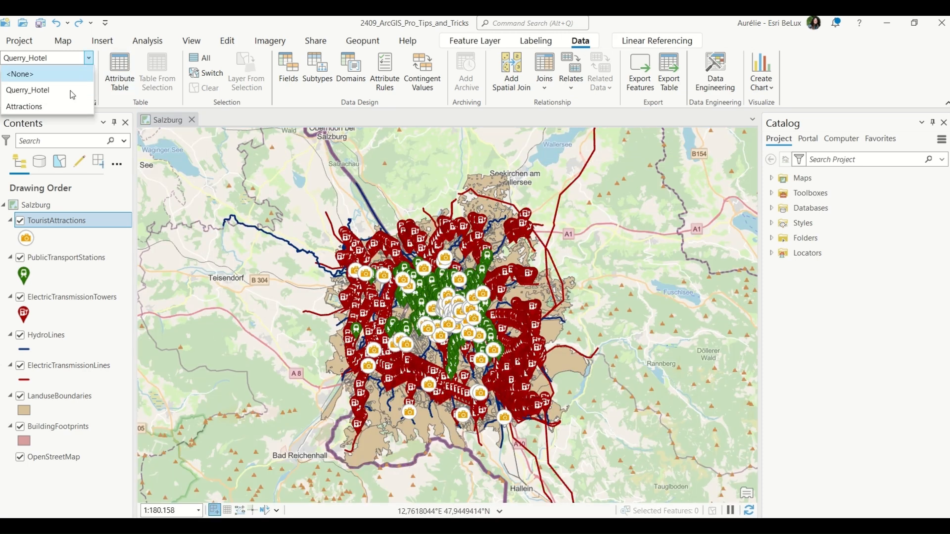
pyautogui.click(51, 106)
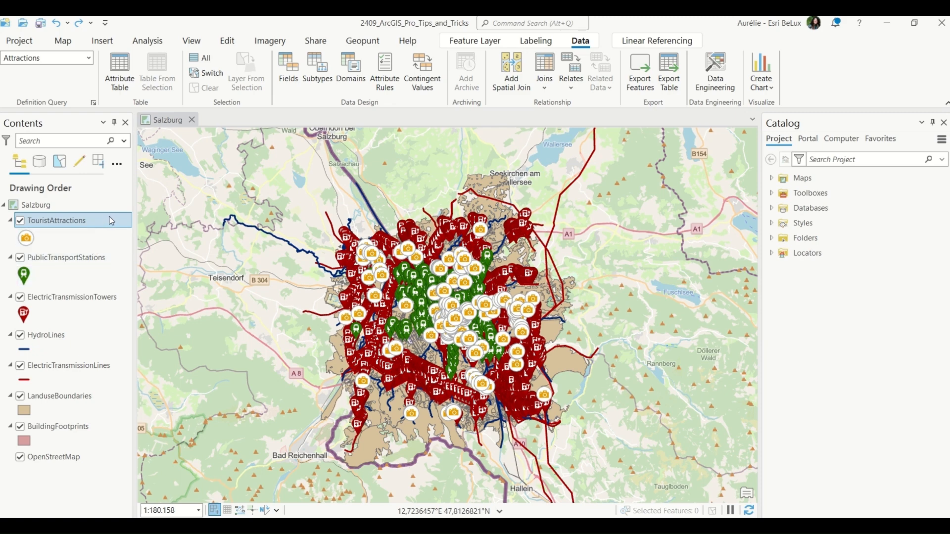
pyautogui.hotkey('ctrl', 't')
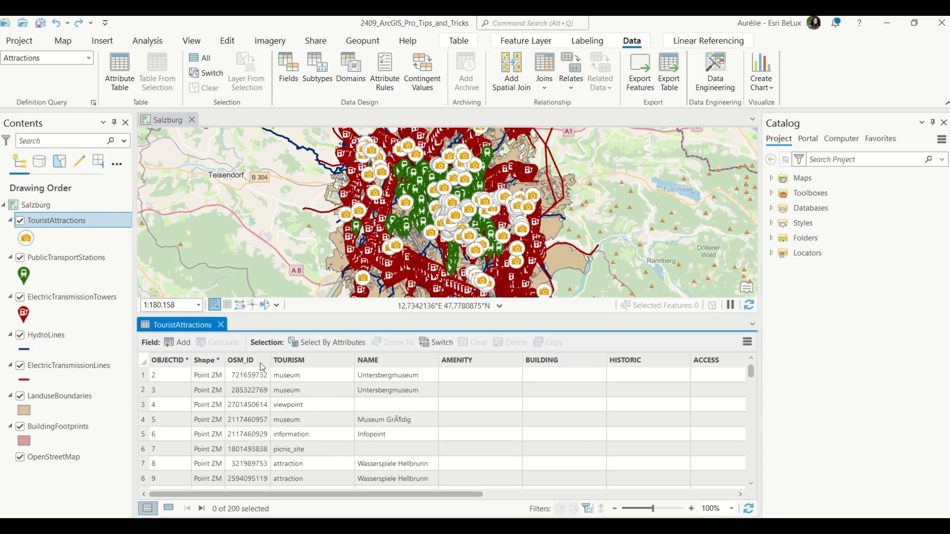
pyautogui.click(221, 324)
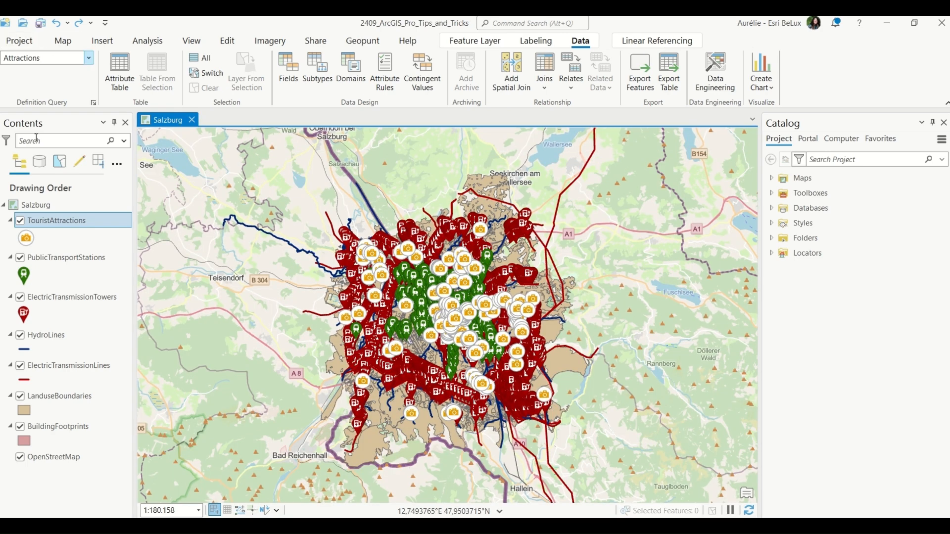
# In the TouristAttractions layer properties, add a definition query named Museum where TOURISM is equal to museum.
pyautogui.doubleClick(63, 221)
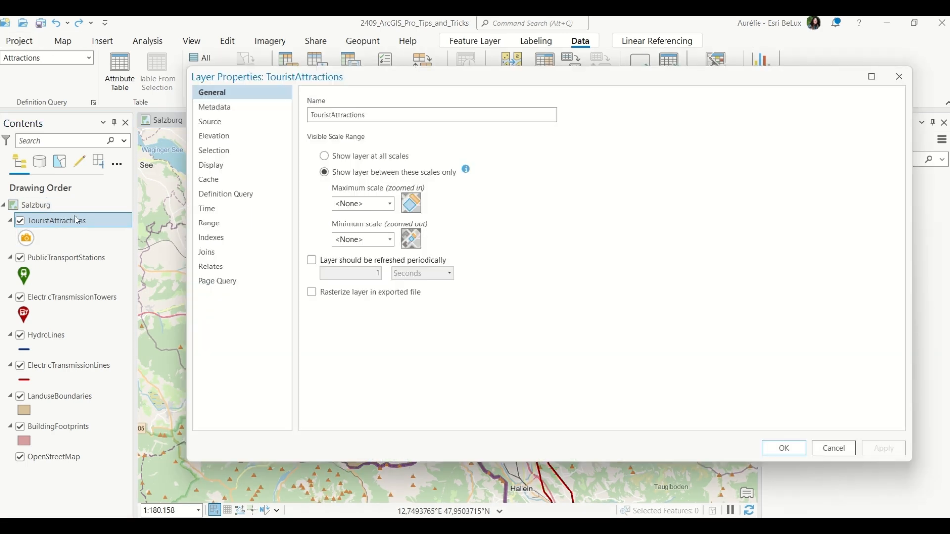
pyautogui.click(252, 195)
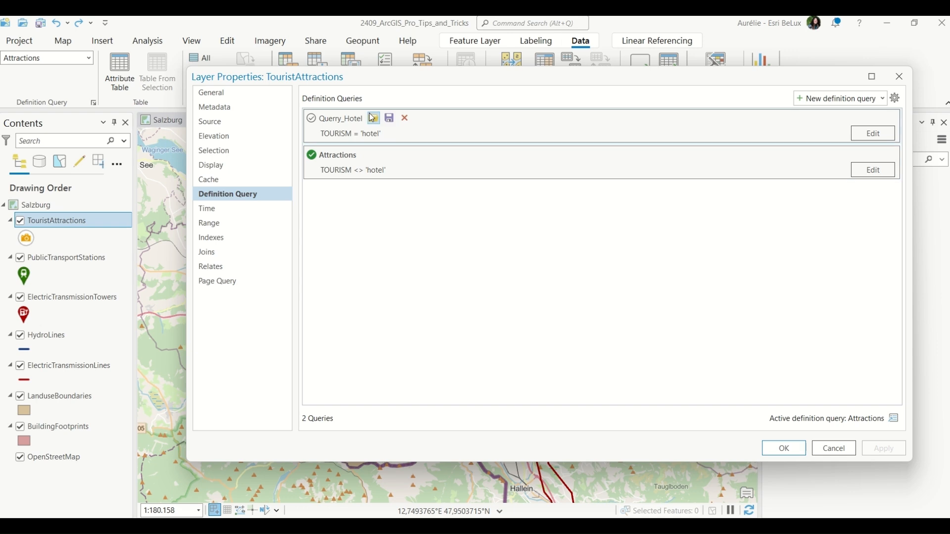
pyautogui.click(849, 99)
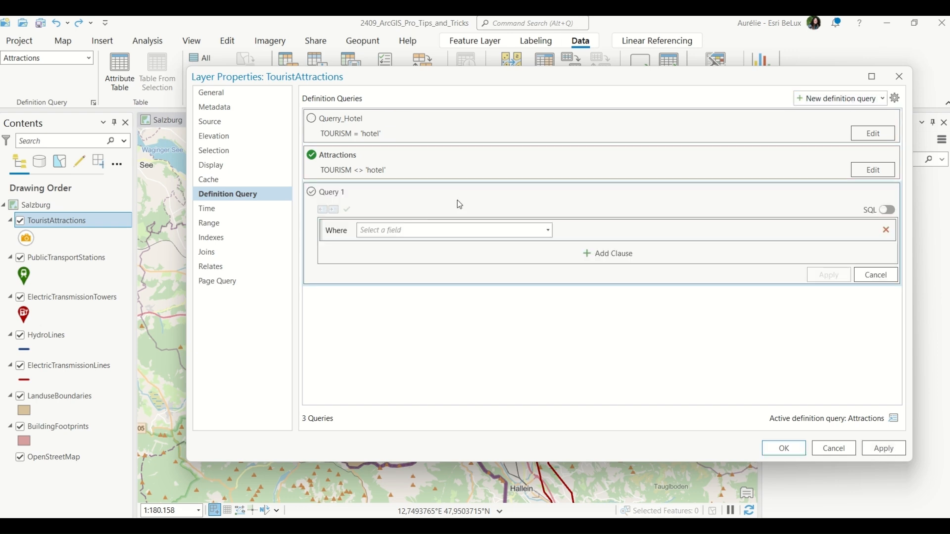
pyautogui.click(552, 231)
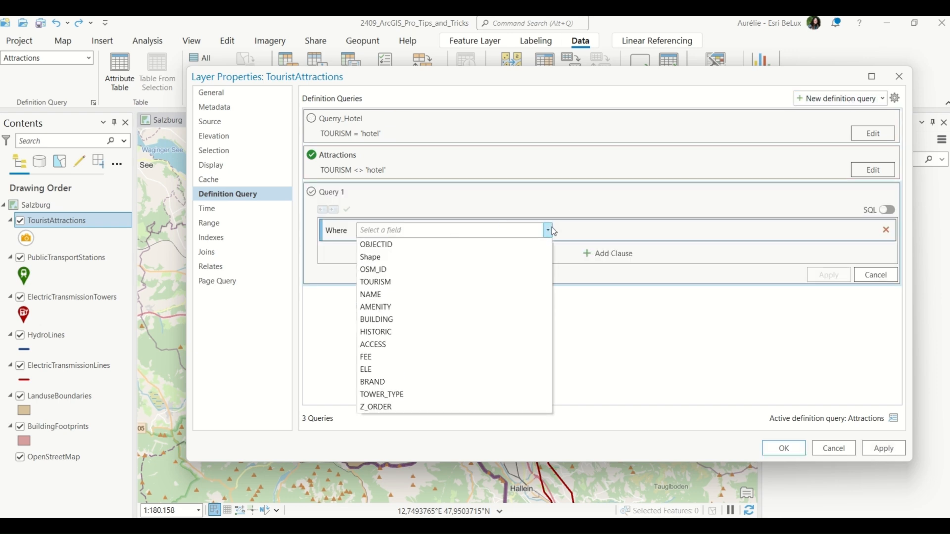
pyautogui.click(510, 283)
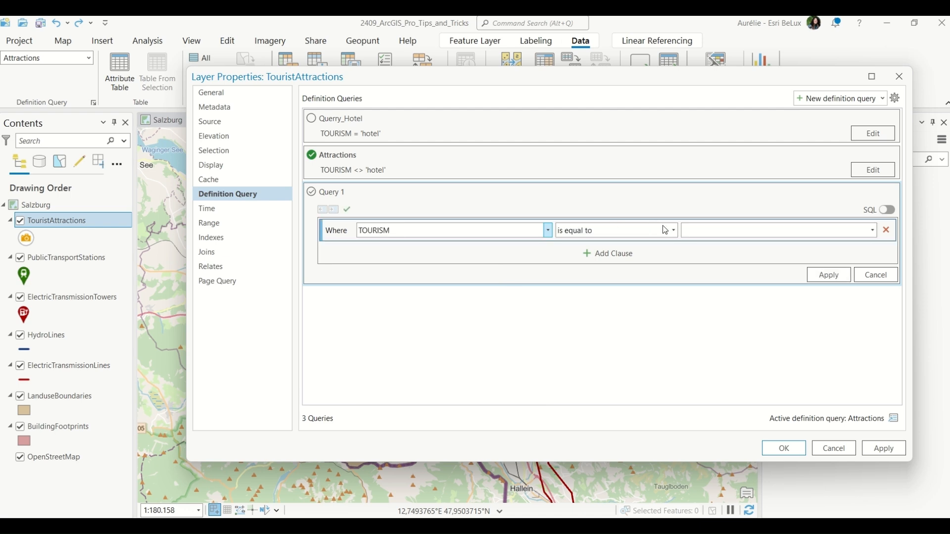
pyautogui.click(874, 231)
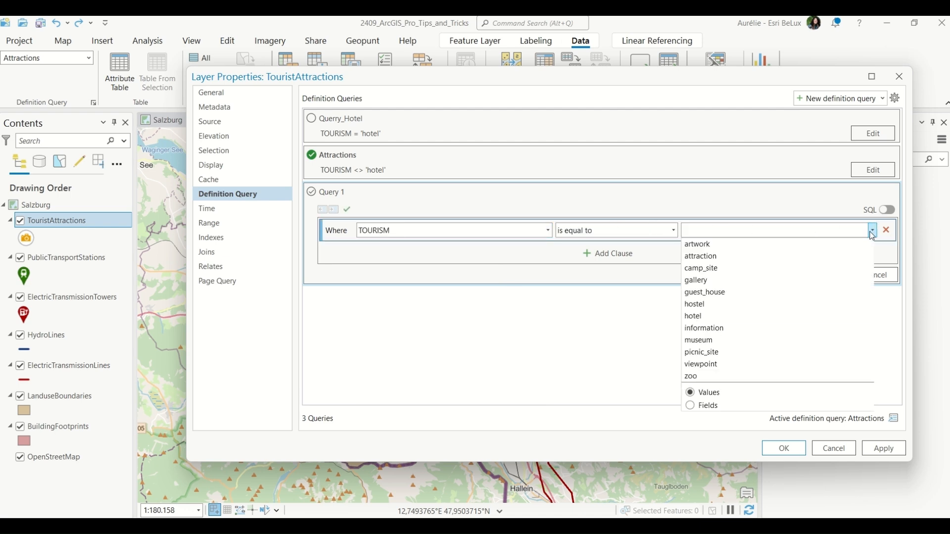
pyautogui.click(829, 340)
pyautogui.click(836, 276)
pyautogui.moveTo(344, 191); pyautogui.dragTo(317, 195)
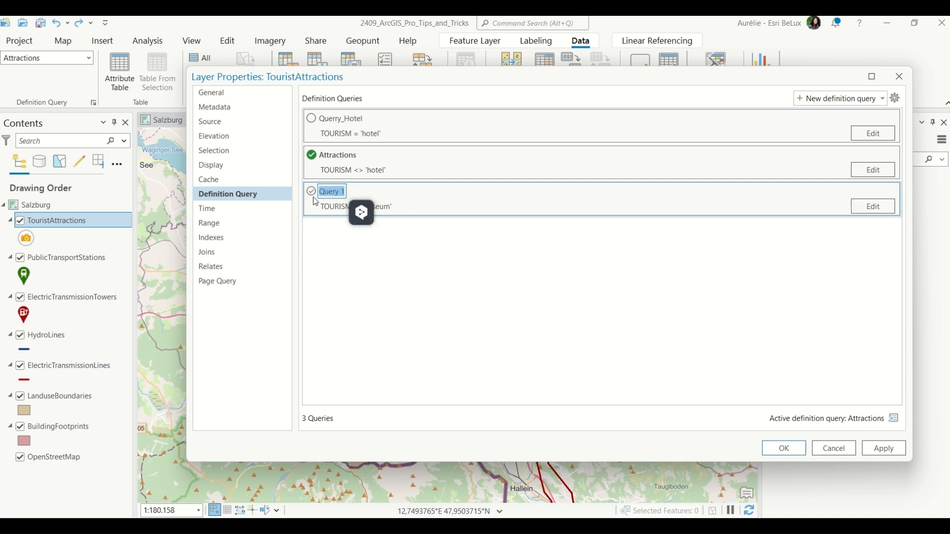
pyautogui.write('Mu')
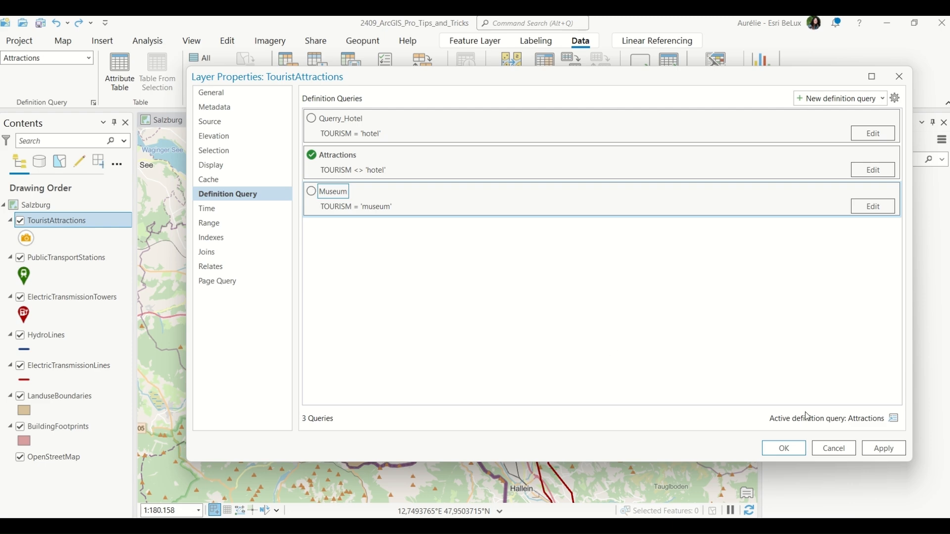
pyautogui.write('seum')
# Finish naming the new definition query Museum, apply it and close the layer properties.
pyautogui.click(885, 450)
pyautogui.click(784, 447)
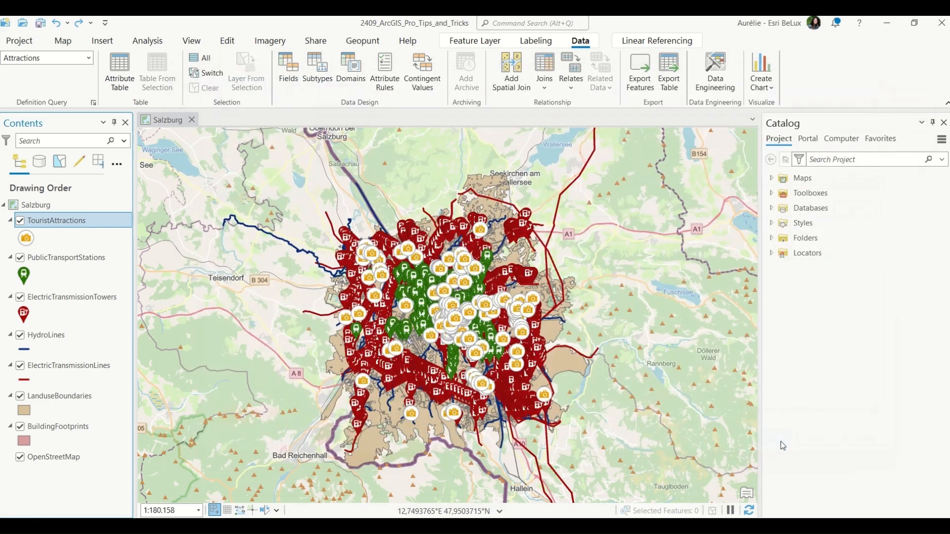
# Set the TouristAttractions active definition query to <None>.
pyautogui.click(86, 59)
pyautogui.scroll(2, 43, 108)
pyautogui.click(40, 72)
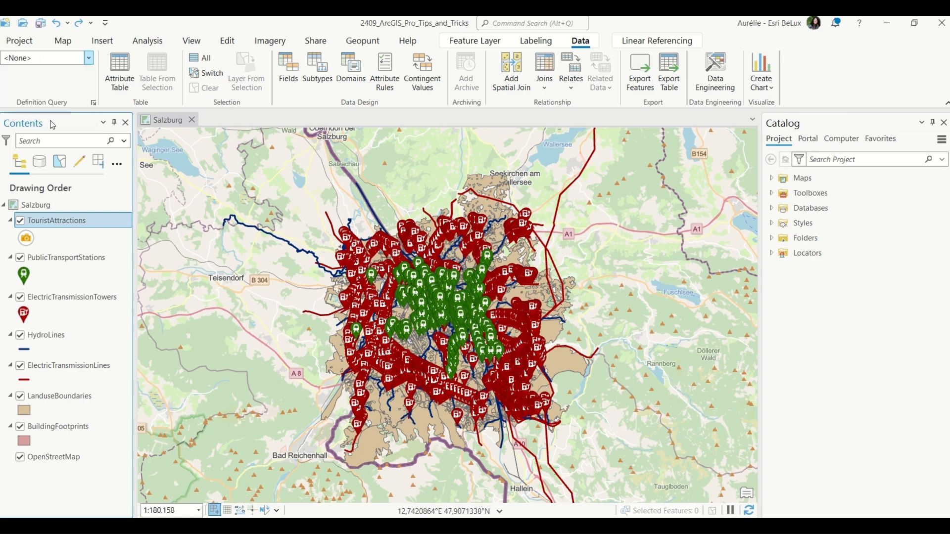
# Open the TouristAttractions attribute table and switch the active definition query to Museum to filter the records.
pyautogui.hotkey('ctrl', 't')
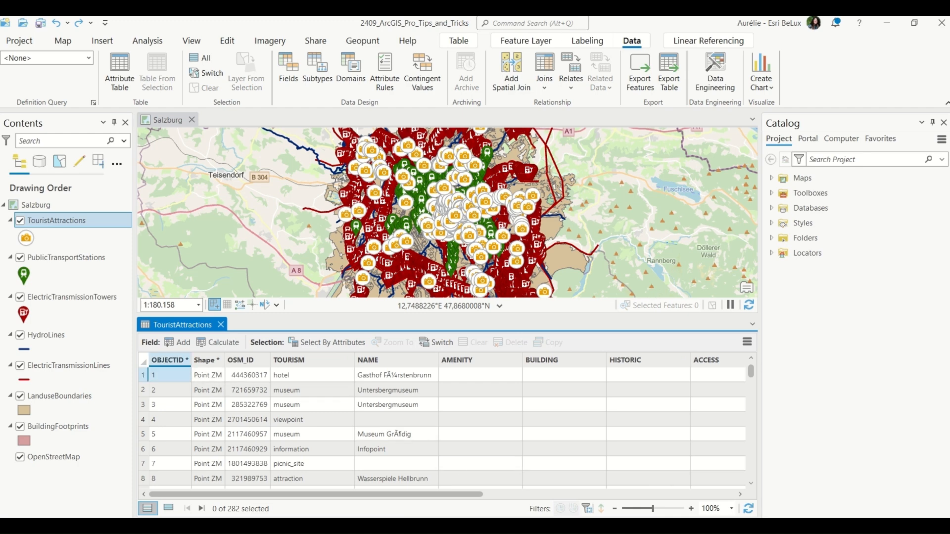
pyautogui.click(88, 58)
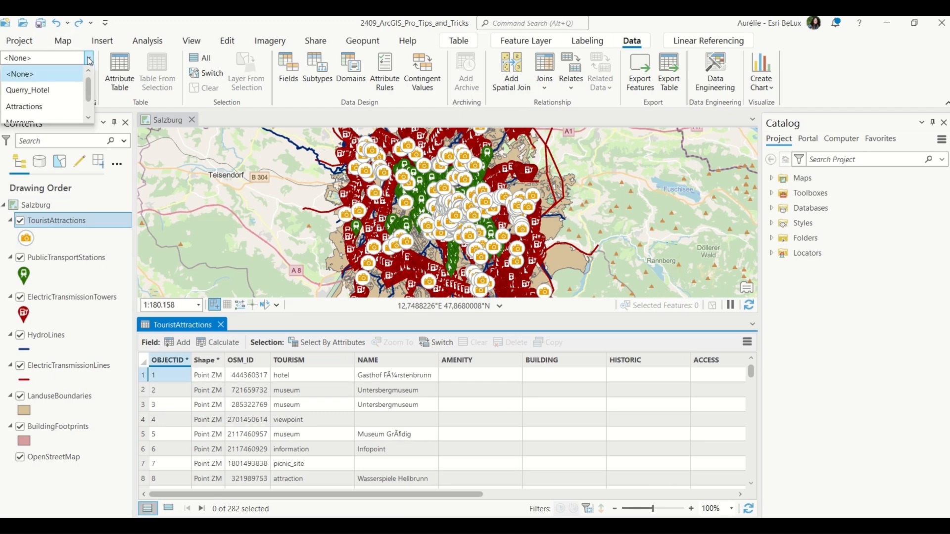
pyautogui.scroll(-1, 37, 110)
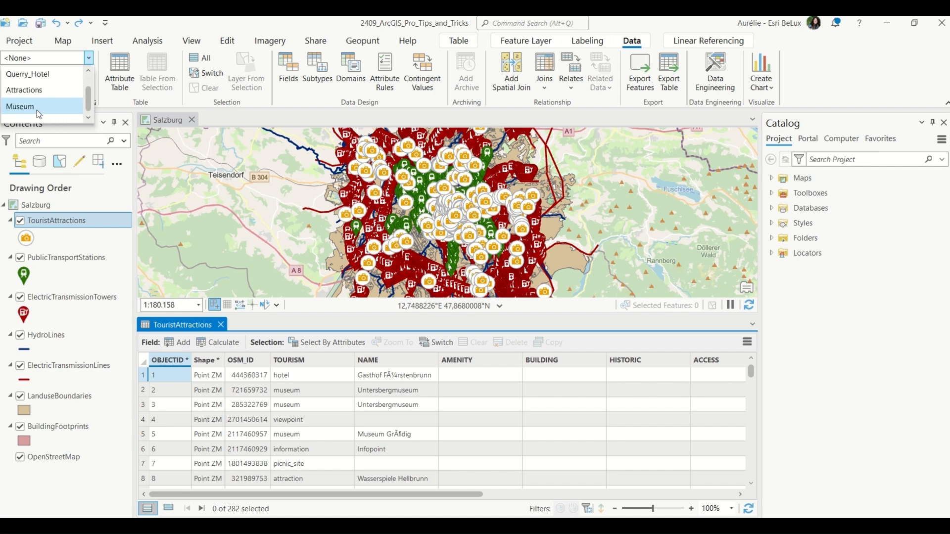
pyautogui.click(36, 110)
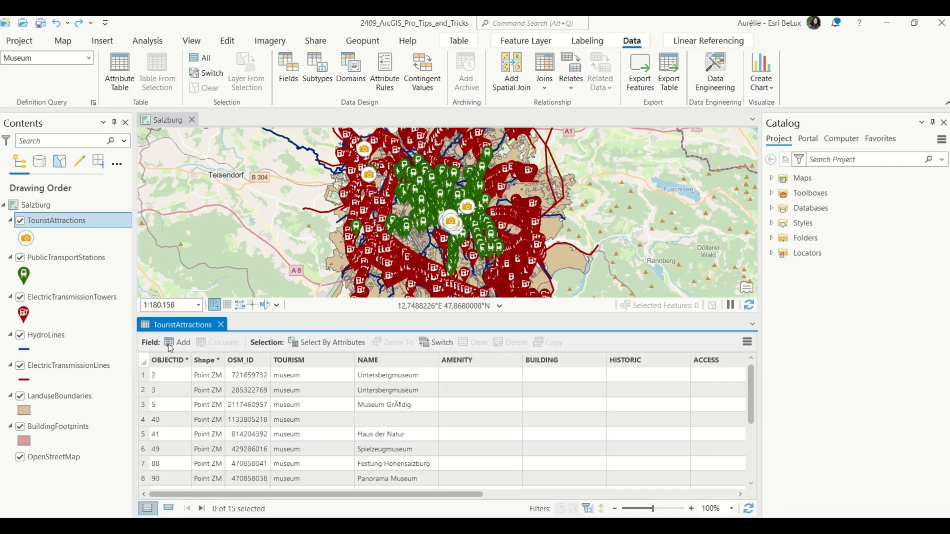
pyautogui.click(171, 375)
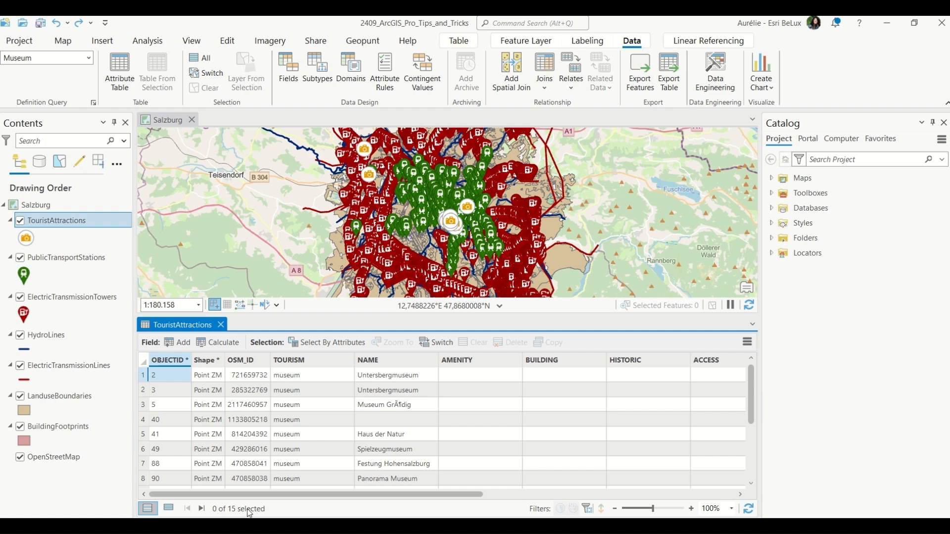
# In the TouristAttractions layer properties, look at the option to add definition queries from files, then close the dialog.
pyautogui.doubleClick(82, 221)
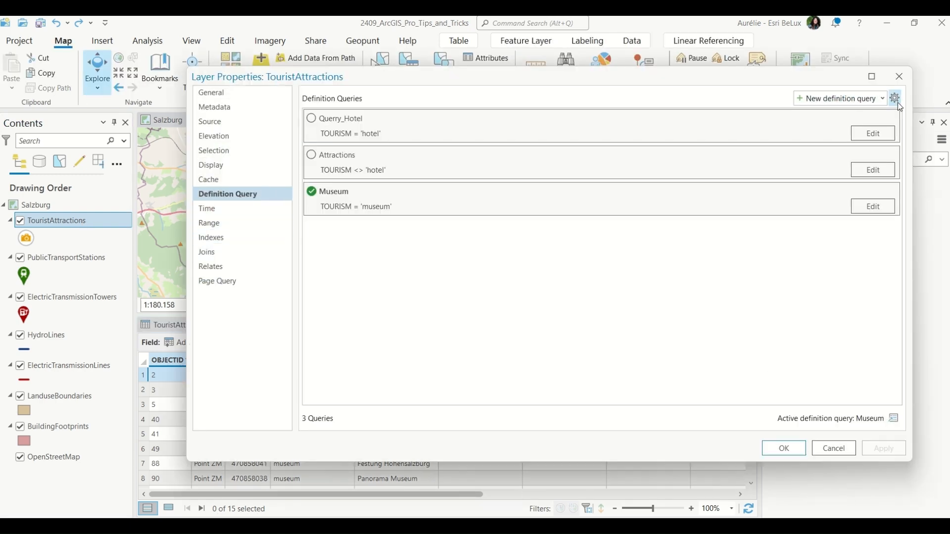
pyautogui.click(884, 99)
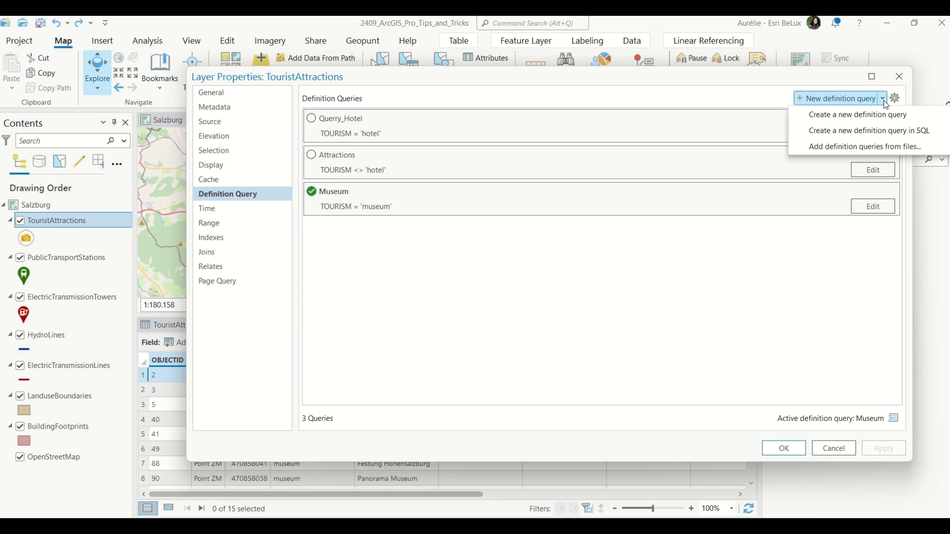
pyautogui.click(900, 146)
pyautogui.click(495, 248)
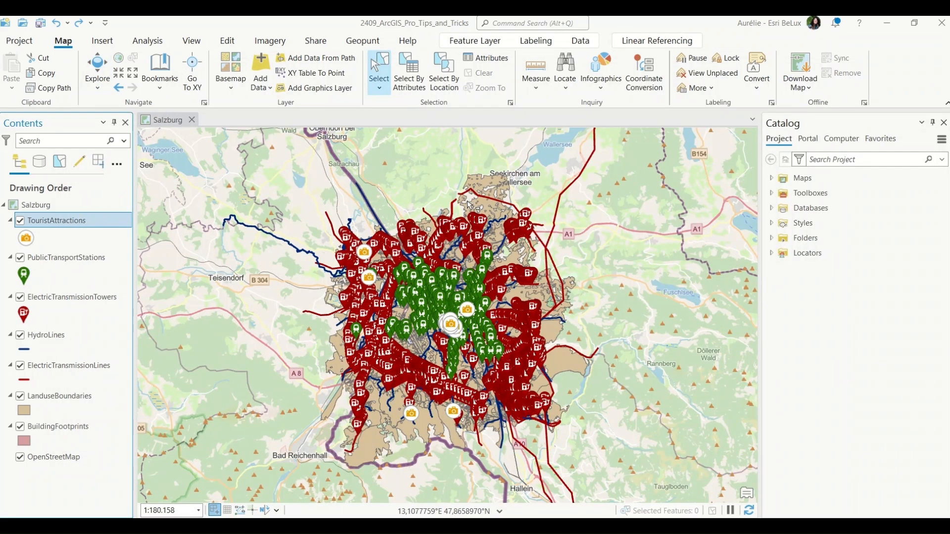
# Set the active definition query back to <None> so all tourist attractions are shown.
pyautogui.click(581, 41)
pyautogui.click(88, 58)
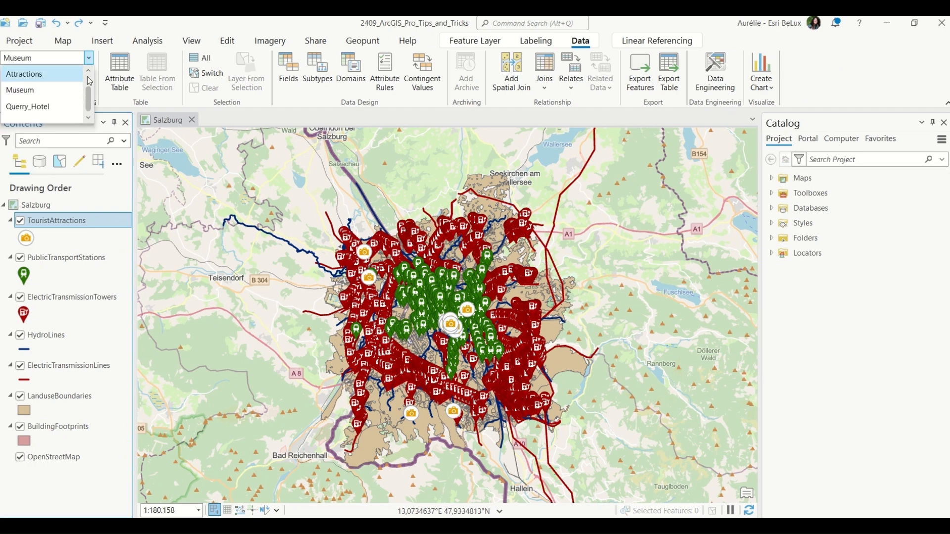
pyautogui.click(70, 75)
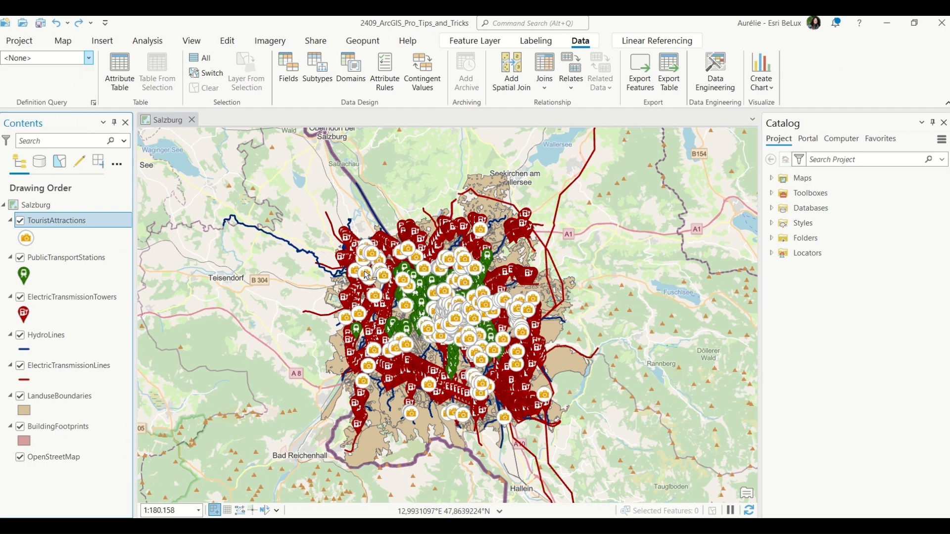
# Zoom to the Birthplace Mozart bookmark.
pyautogui.click(63, 40)
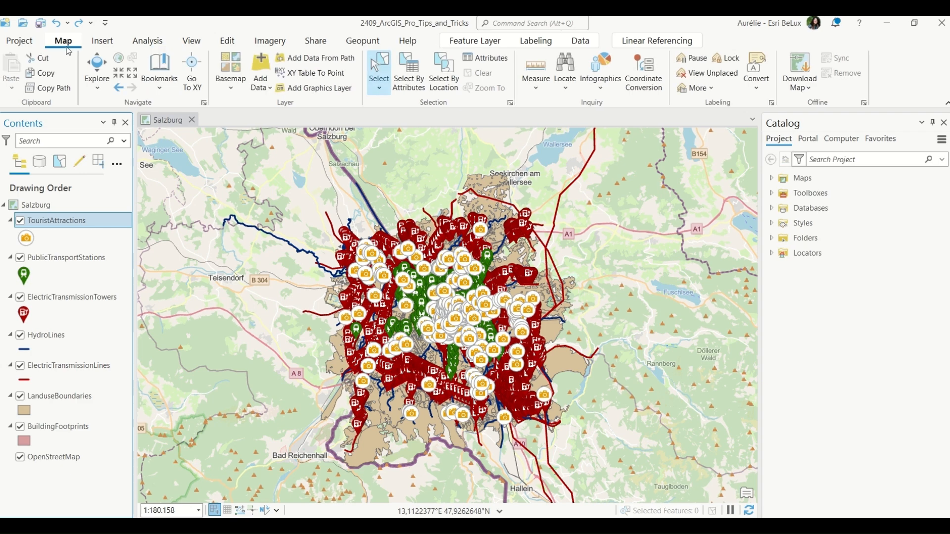
pyautogui.click(165, 88)
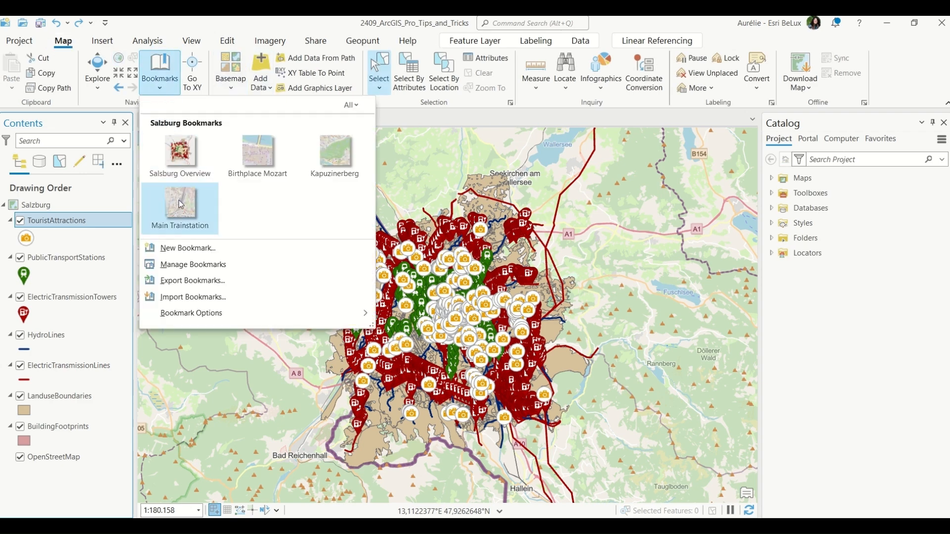
pyautogui.click(263, 158)
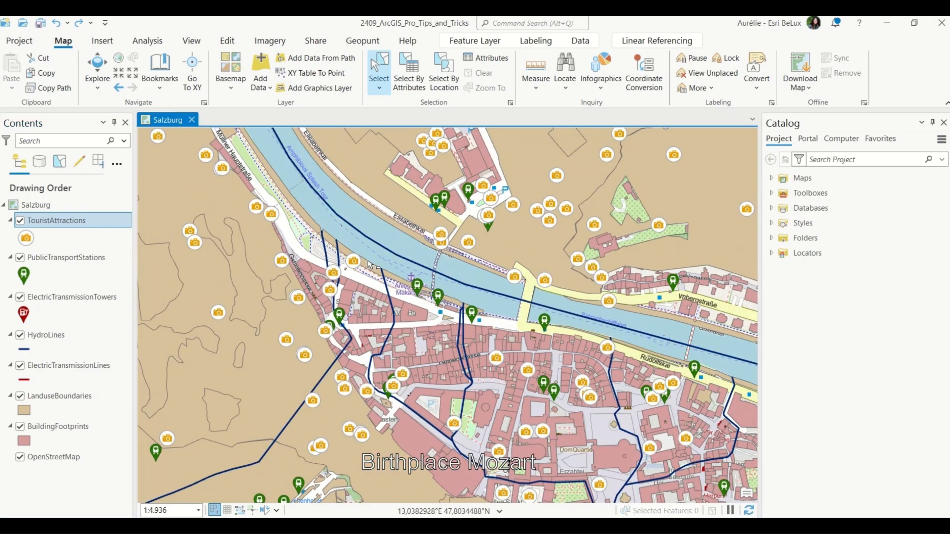
# Drag-select features around the old town, then clear the selections of every layer except TouristAttractions in the selection list.
pyautogui.moveTo(332, 218); pyautogui.dragTo(661, 485)
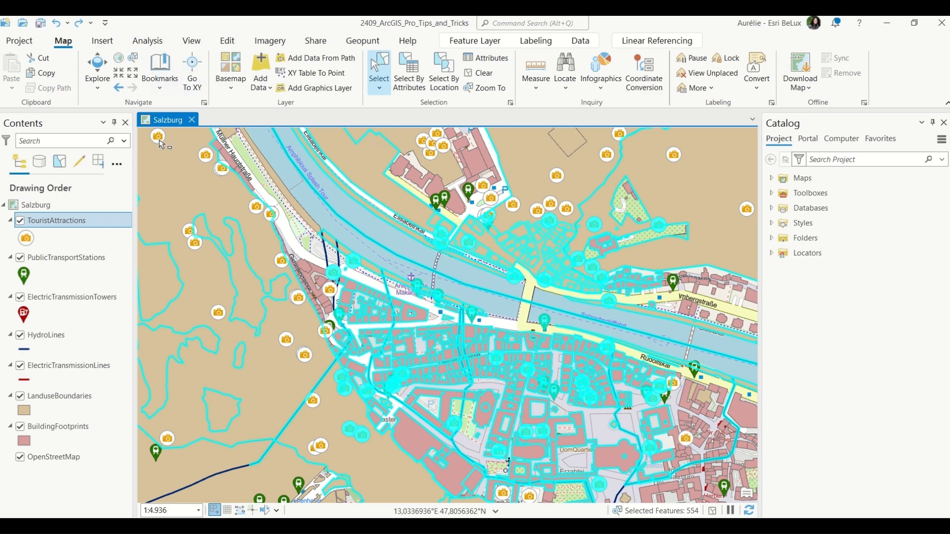
pyautogui.click(60, 162)
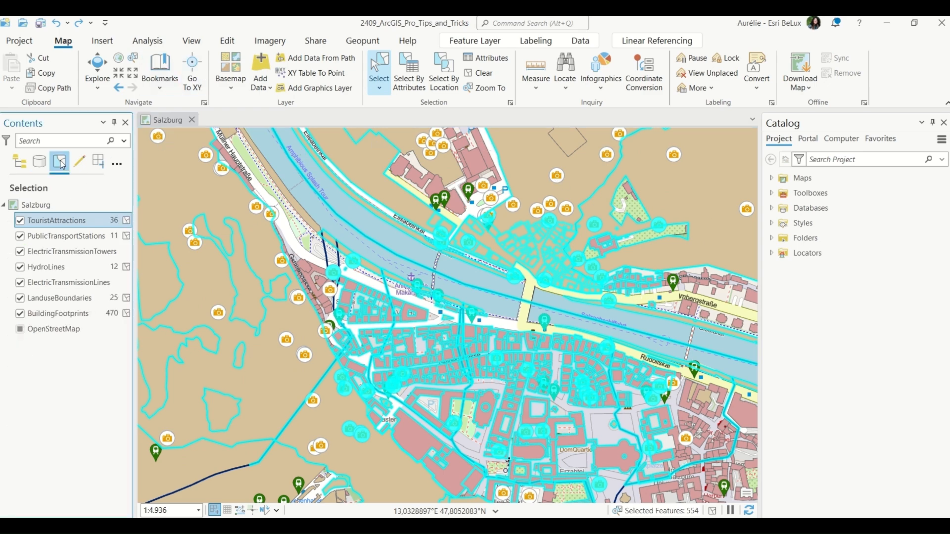
pyautogui.click(127, 237)
pyautogui.click(126, 267)
pyautogui.click(127, 298)
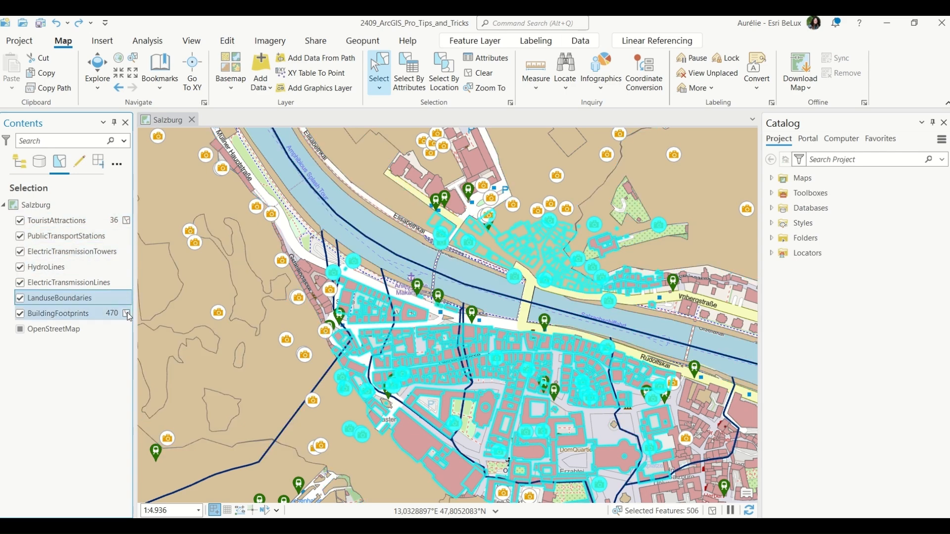
pyautogui.click(127, 313)
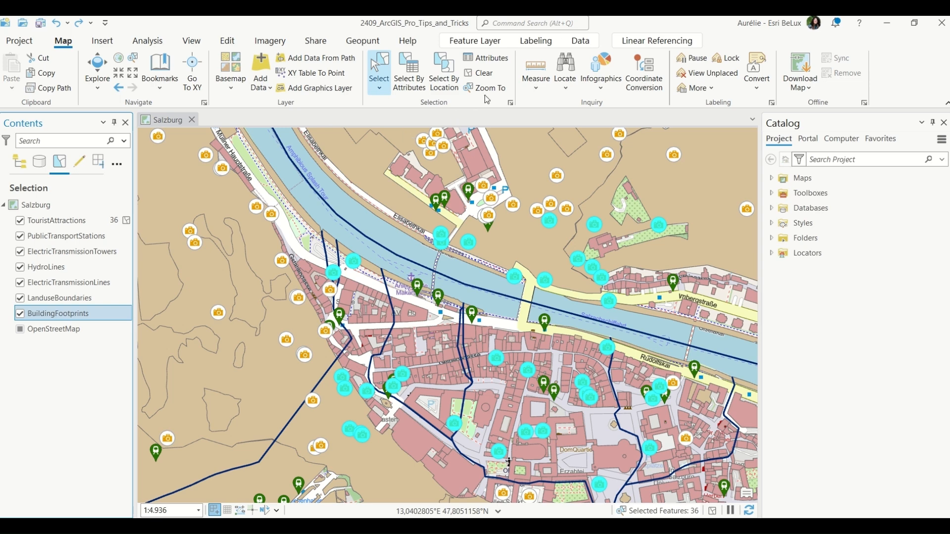
# Clear the selection and drag-select the old town again with only TouristAttractions selectable.
pyautogui.click(478, 73)
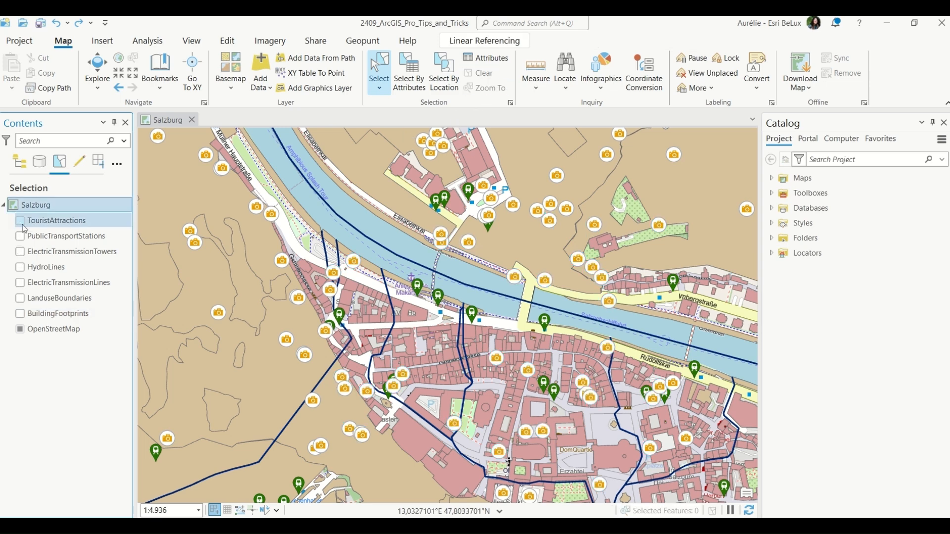
pyautogui.click(22, 162)
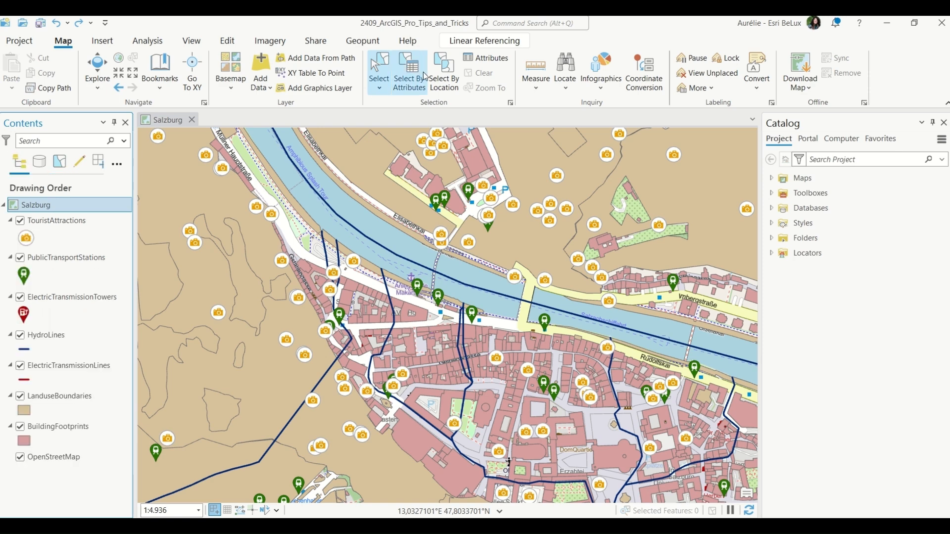
pyautogui.moveTo(293, 206); pyautogui.dragTo(683, 495)
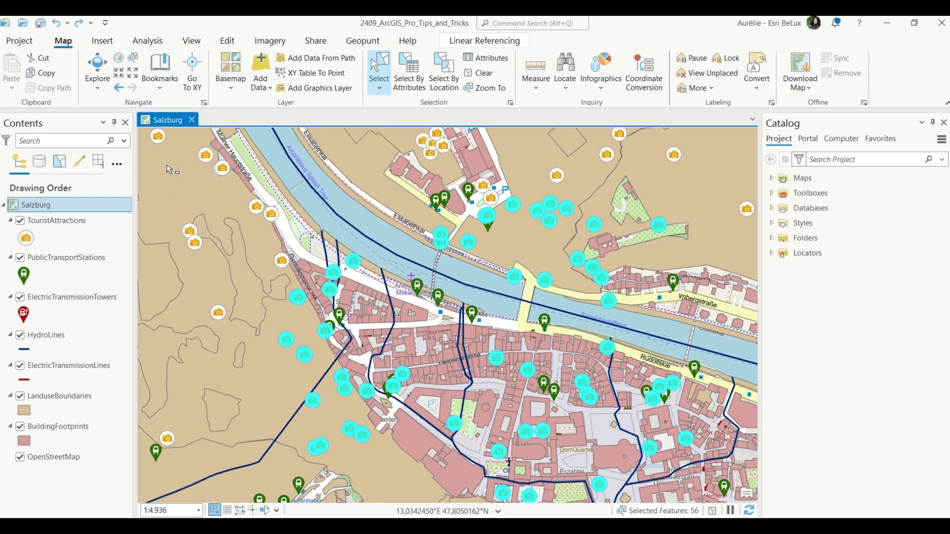
# In the selection list, change TouristAttractions' selectability and clear its selection, then drag-select the old town area again.
pyautogui.click(59, 161)
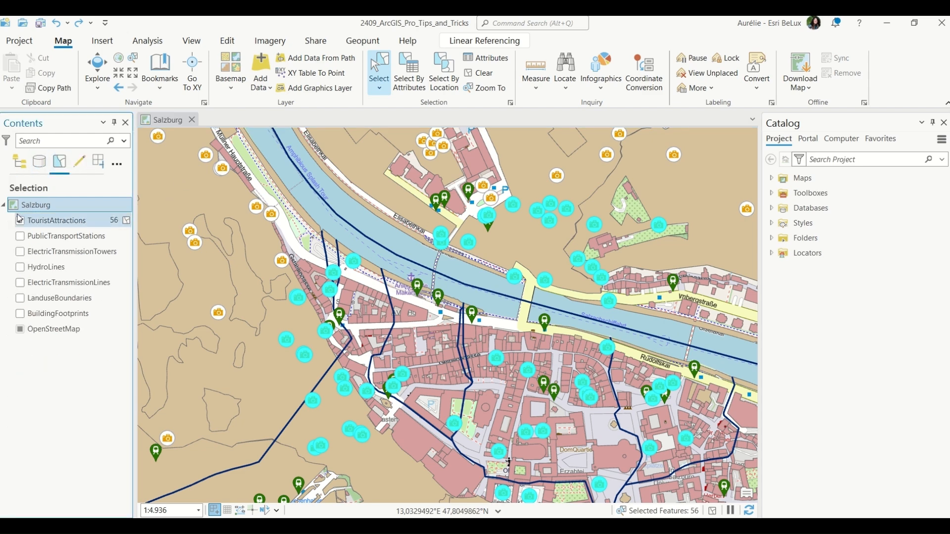
pyautogui.keyDown('ctrl'); pyautogui.click(20, 221); pyautogui.keyUp('ctrl')
pyautogui.click(127, 221)
pyautogui.moveTo(316, 210); pyautogui.dragTo(582, 391)
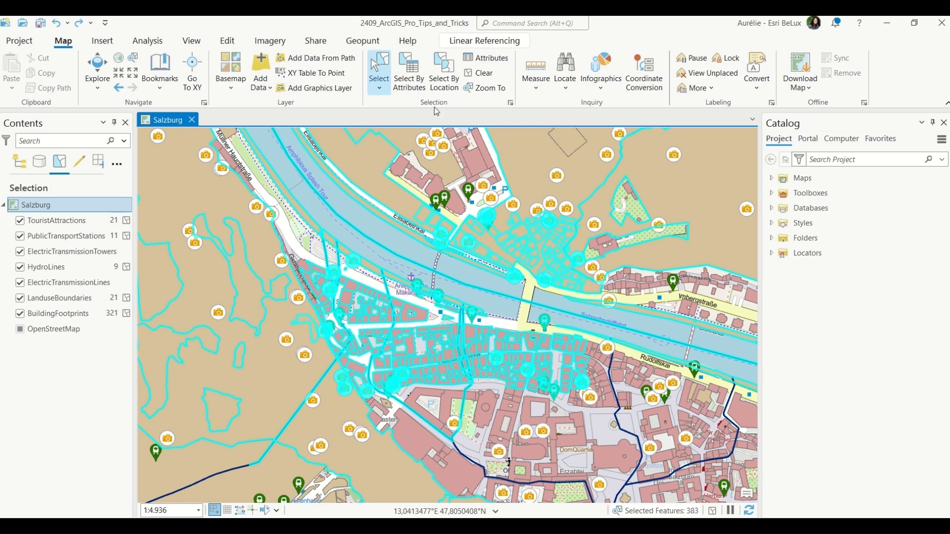
# Clear the selection and return the map to the full Salzburg overview.
pyautogui.click(478, 74)
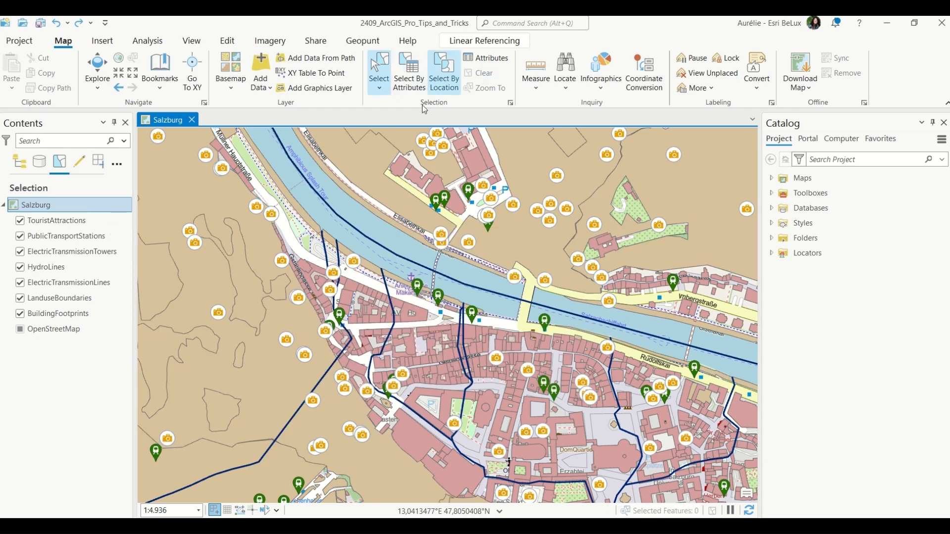
pyautogui.click(160, 69)
pyautogui.click(193, 161)
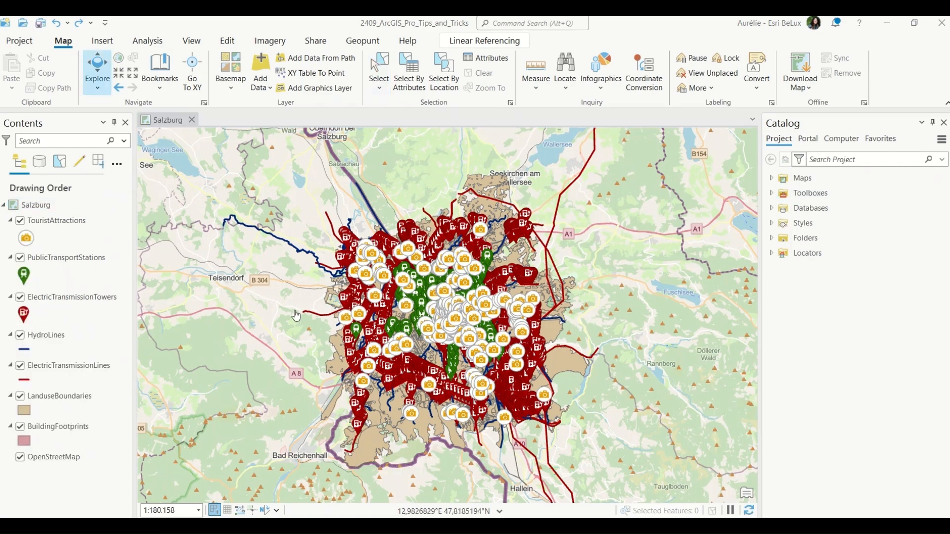
# Open the Data Engineering view for the TouristAttractions layer.
pyautogui.click(58, 222)
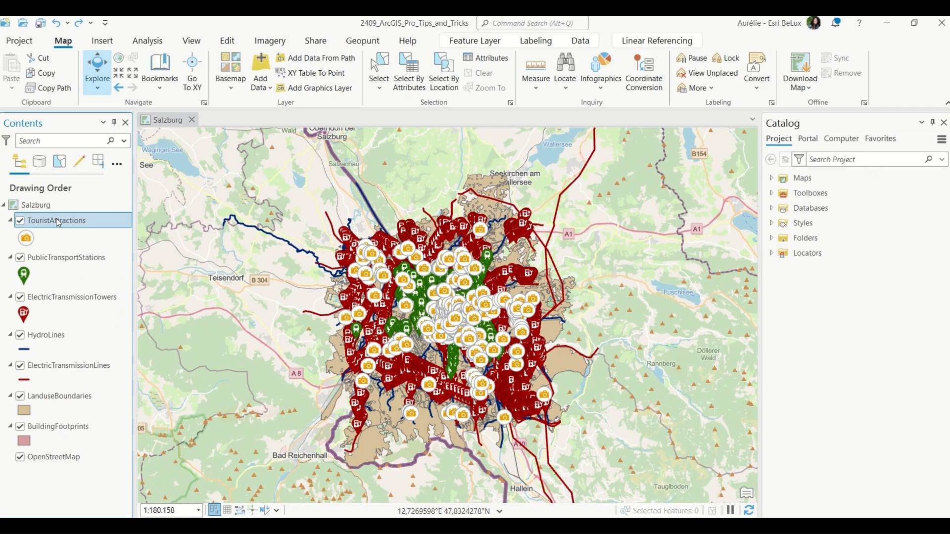
pyautogui.rightClick(58, 222)
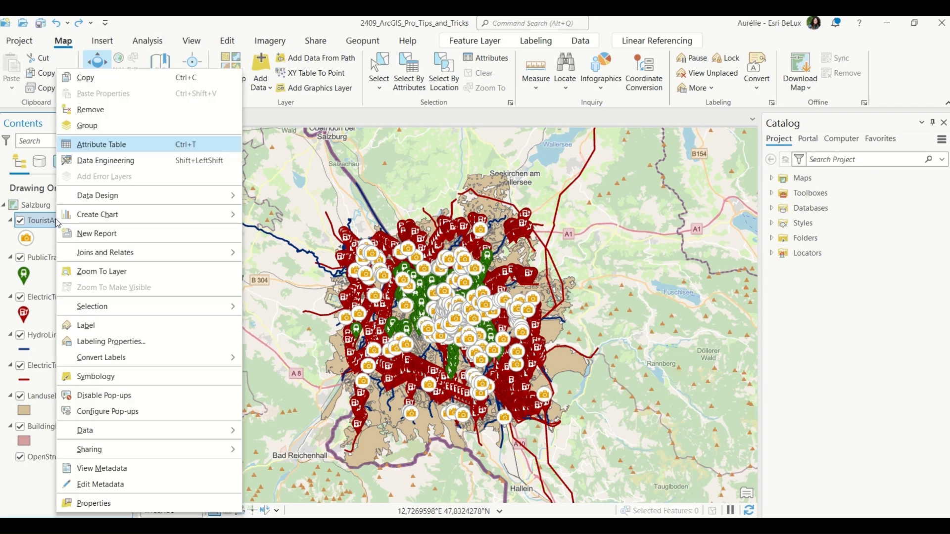
pyautogui.click(137, 162)
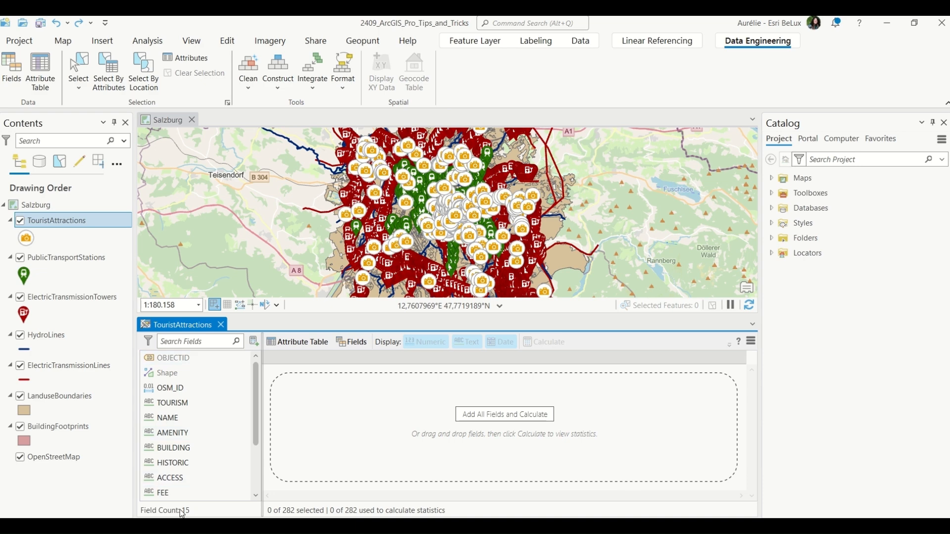
# Update the layer's symbology from the TOURISM field, then undo the symbology change.
pyautogui.click(169, 383)
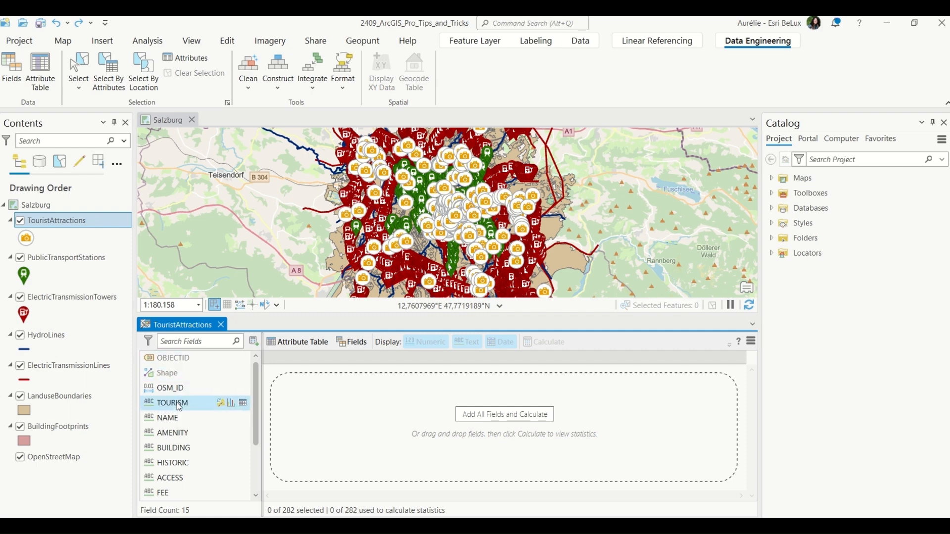
pyautogui.click(221, 403)
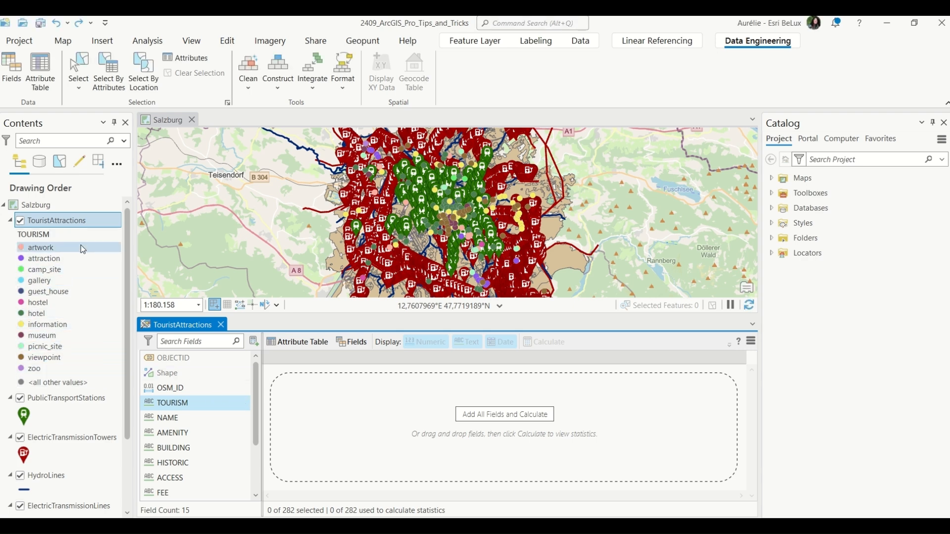
pyautogui.click(56, 23)
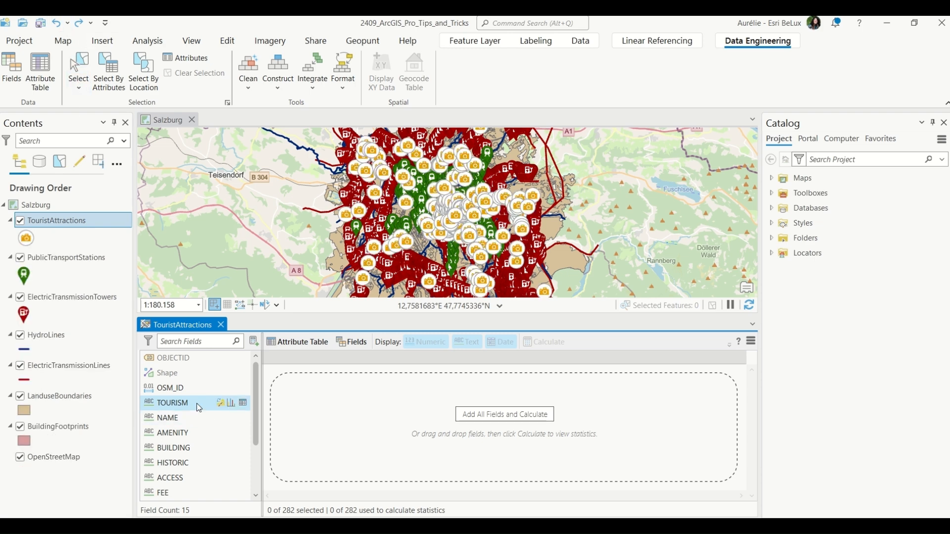
# Open the attribute table at the TOURISM field, close it, and create a count chart of the TOURISM field.
pyautogui.click(243, 403)
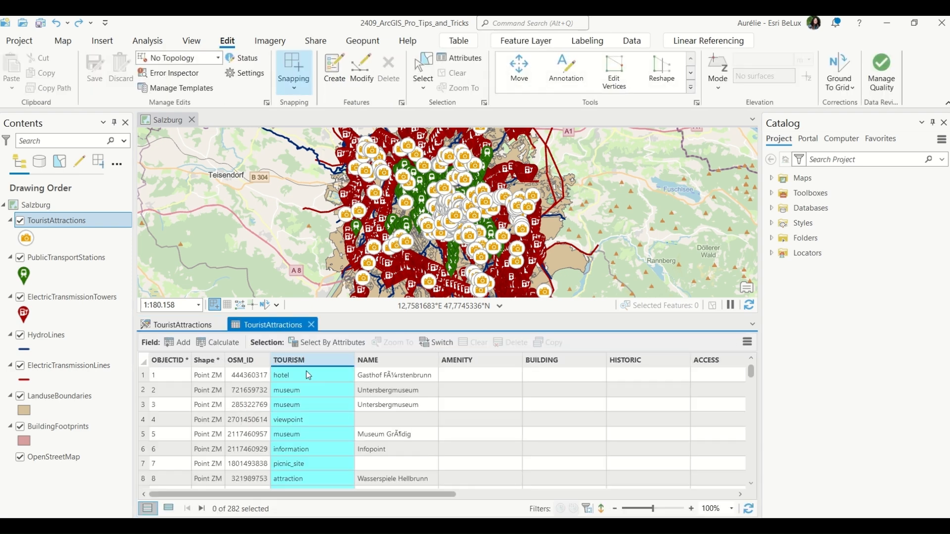
pyautogui.click(311, 326)
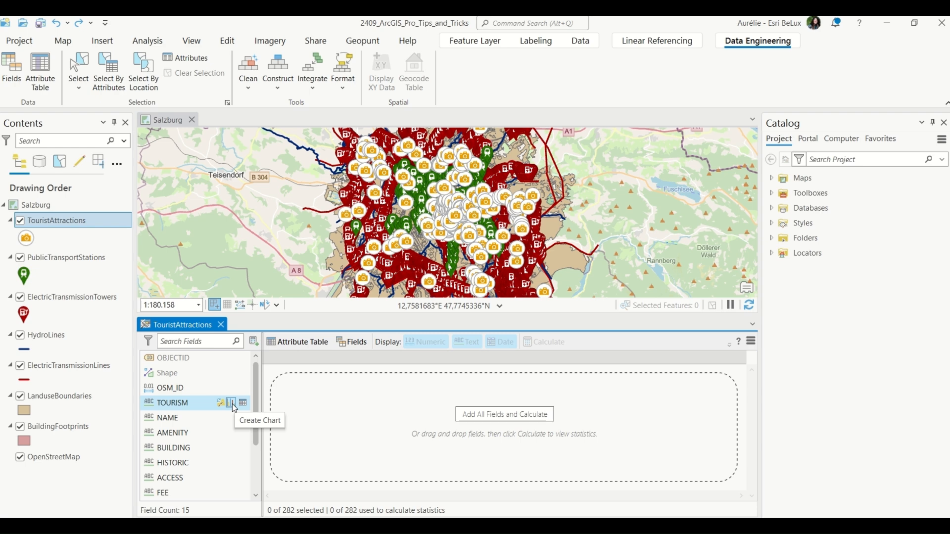
pyautogui.click(232, 404)
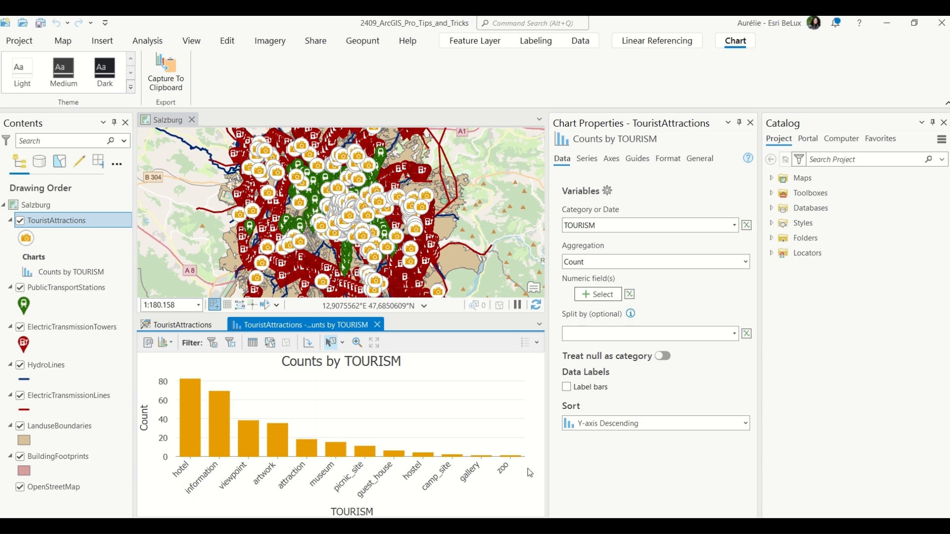
# Close the chart and add the TOURISM and Cost fields to the Data Engineering statistics table.
pyautogui.click(377, 325)
pyautogui.moveTo(212, 406)
pyautogui.moveTo(184, 410); pyautogui.dragTo(410, 412)
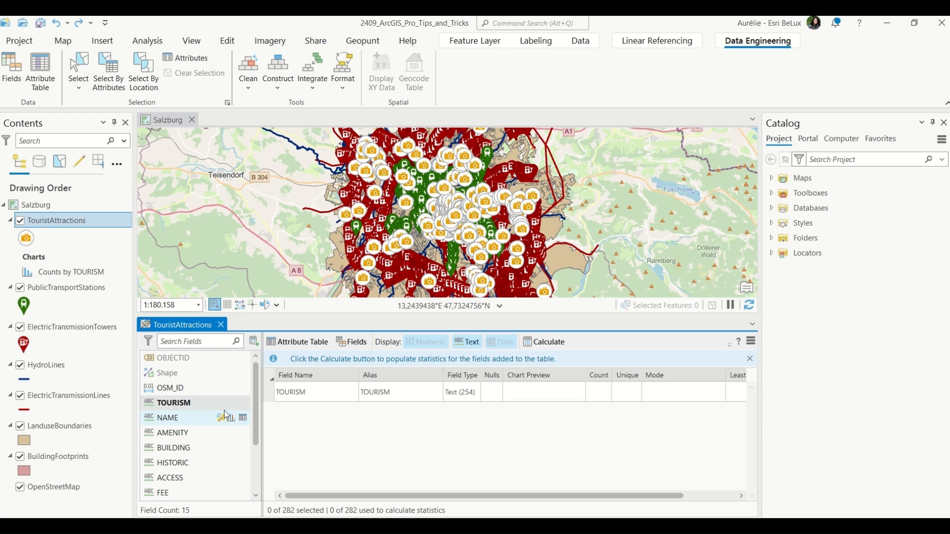
pyautogui.scroll(-2, 215, 417)
pyautogui.moveTo(184, 497); pyautogui.dragTo(367, 428)
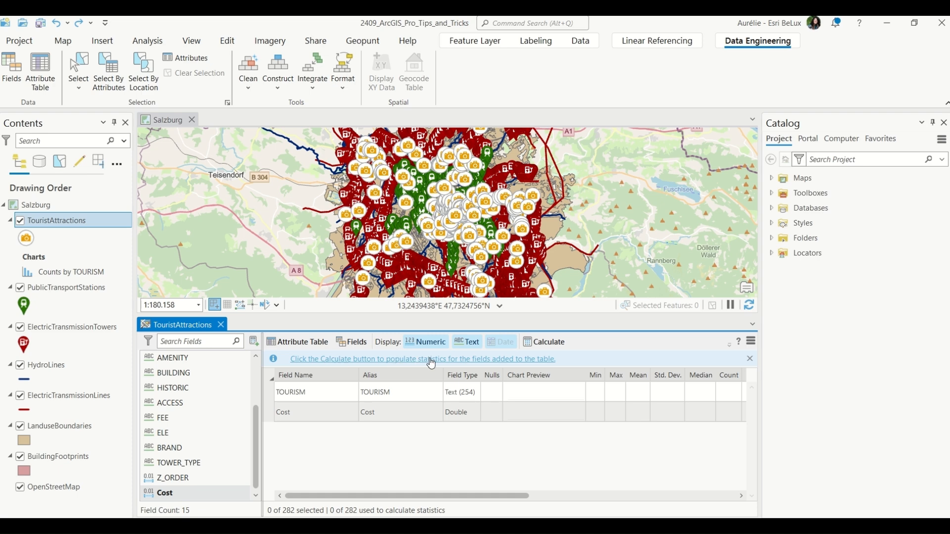
# Calculate statistics for the TOURISM and Cost fields.
pyautogui.click(549, 346)
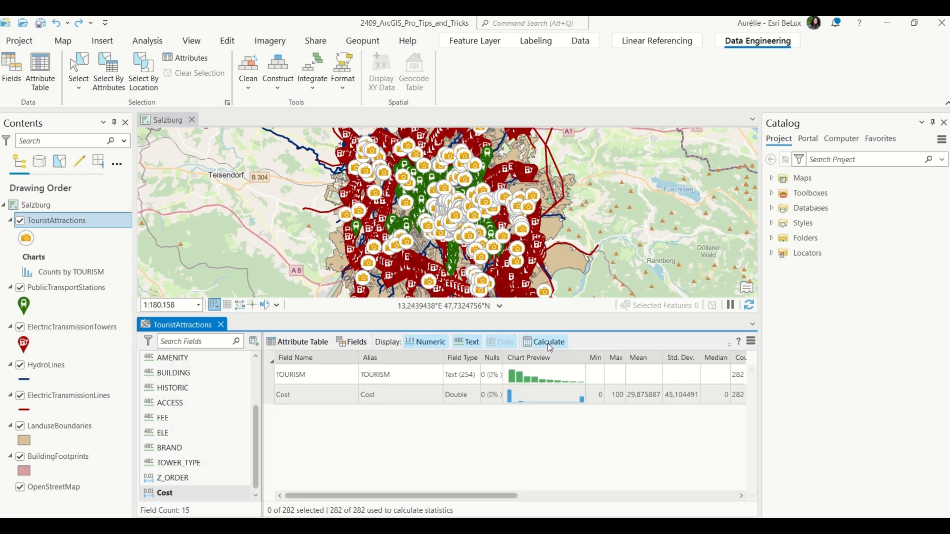
pyautogui.moveTo(495, 500); pyautogui.dragTo(539, 501)
# Open a histogram of the Cost field, then close the histogram and the chart properties pane.
pyautogui.rightClick(495, 395)
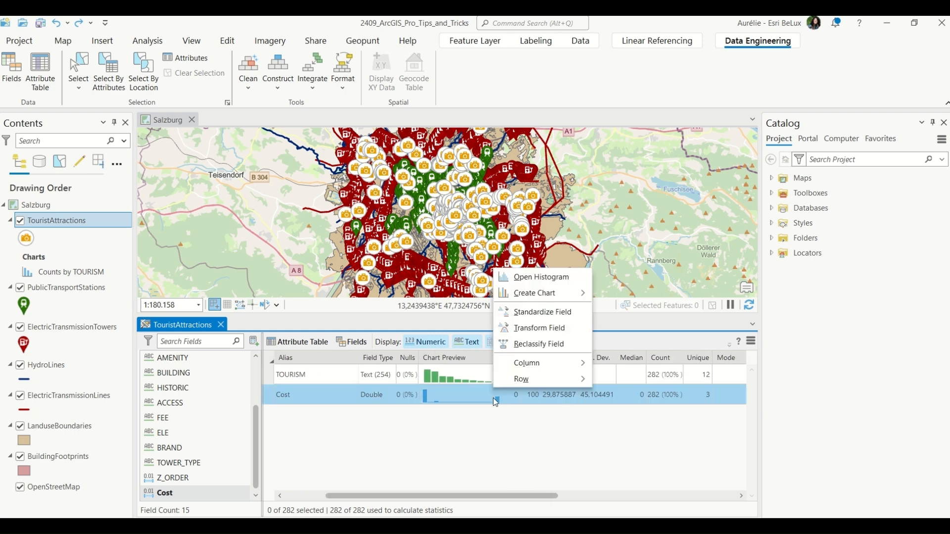
pyautogui.click(536, 278)
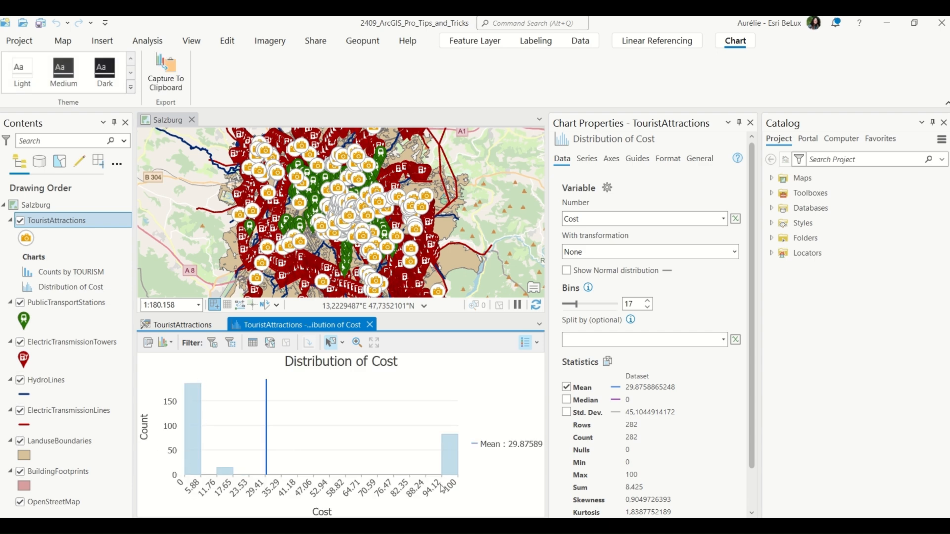
pyautogui.click(370, 324)
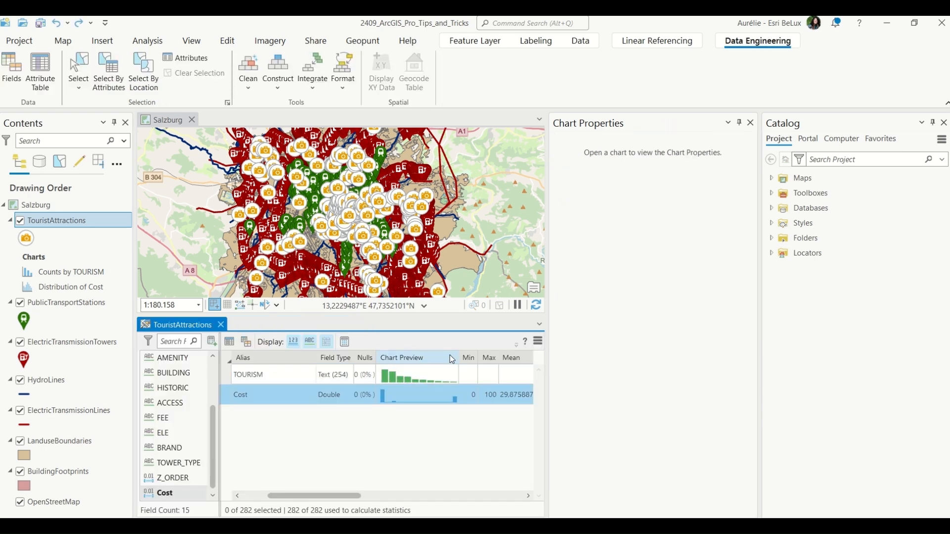
pyautogui.click(751, 122)
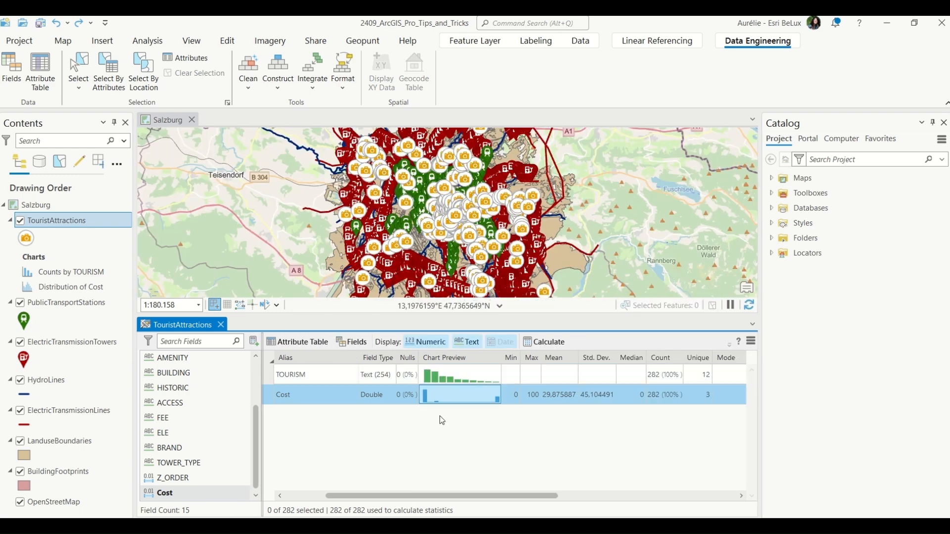
# Scroll across the statistics columns for the TOURISM and Cost fields.
pyautogui.moveTo(452, 497); pyautogui.dragTo(458, 500)
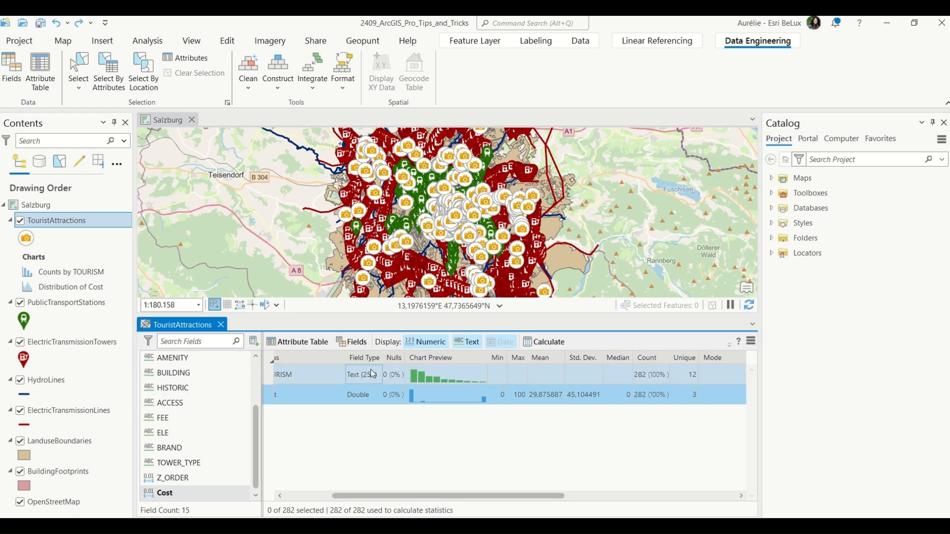
pyautogui.moveTo(467, 495); pyautogui.dragTo(474, 495)
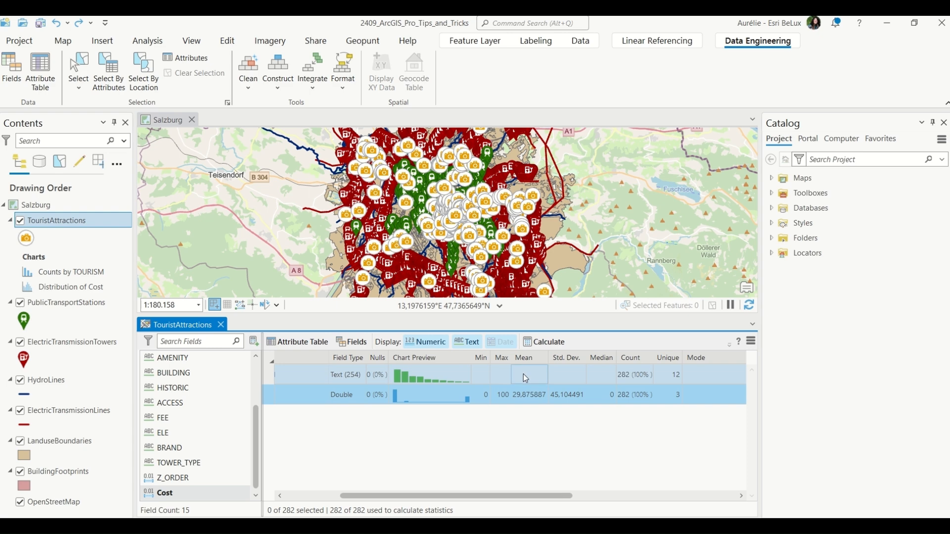
pyautogui.moveTo(557, 495); pyautogui.dragTo(735, 479)
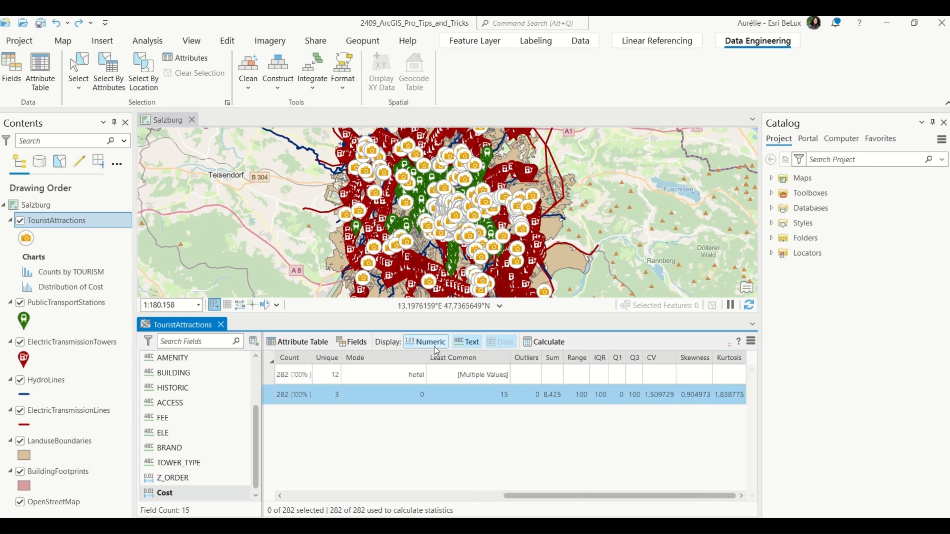
# Toggle the Text and Numeric display filters to show only numeric fields, then both field types again.
pyautogui.click(470, 343)
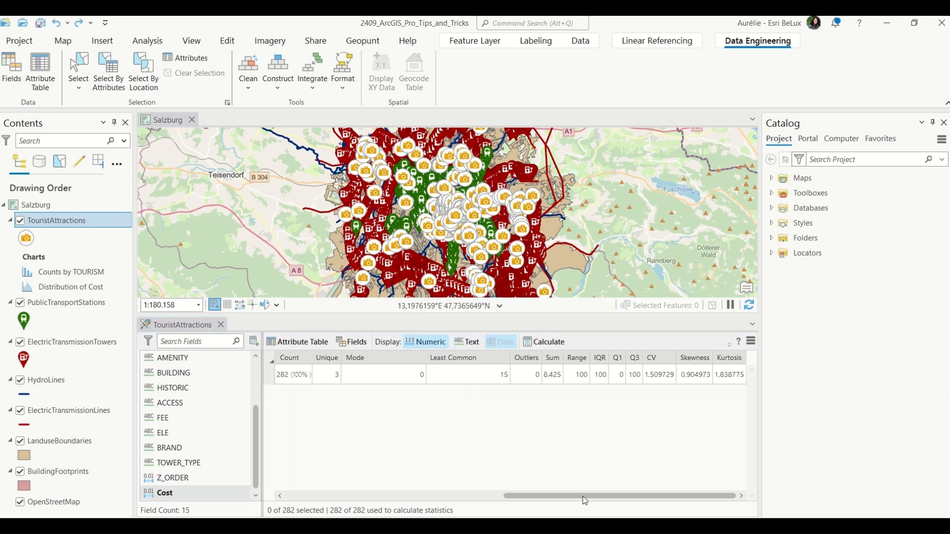
pyautogui.moveTo(588, 496); pyautogui.dragTo(369, 495)
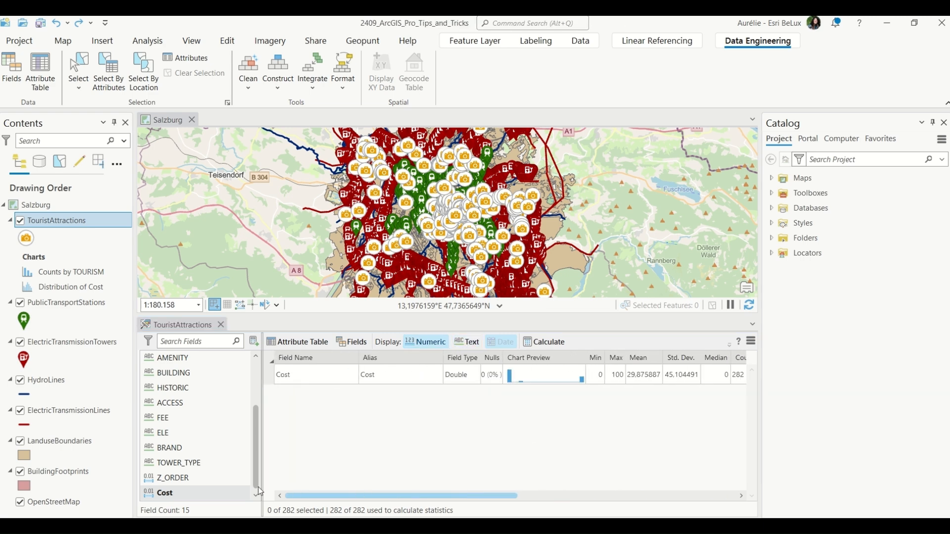
pyautogui.click(465, 344)
pyautogui.click(421, 341)
pyautogui.click(435, 343)
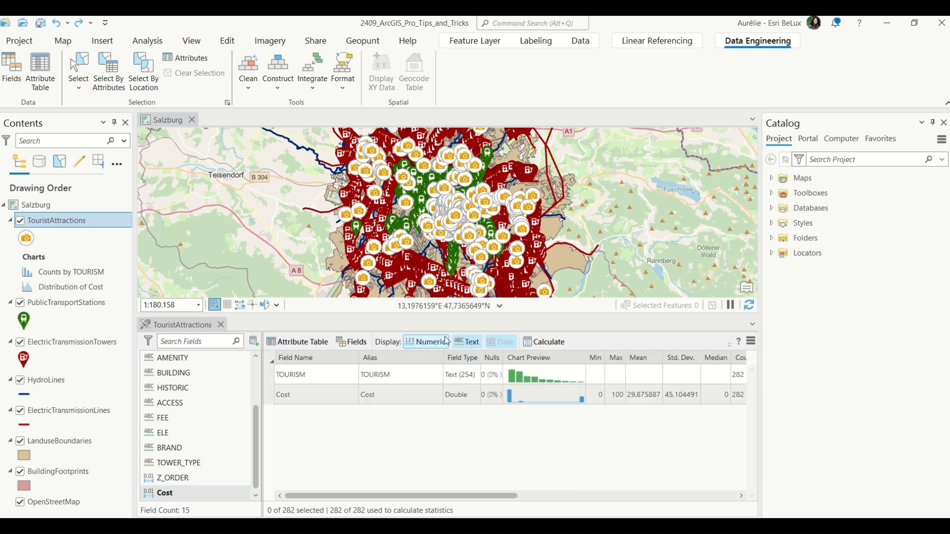
# Add the ACCESS field to the statistics table and calculate its statistics.
pyautogui.moveTo(170, 403); pyautogui.dragTo(319, 408)
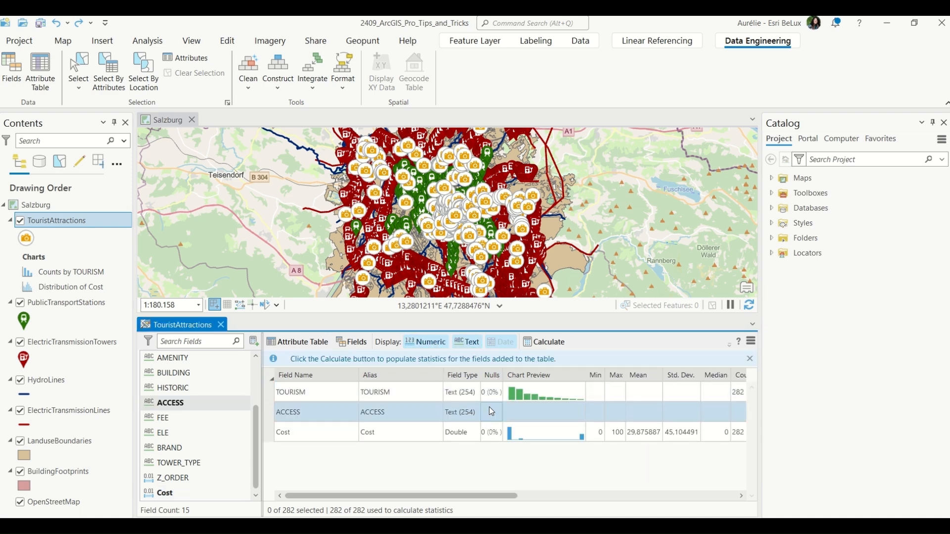
pyautogui.click(552, 344)
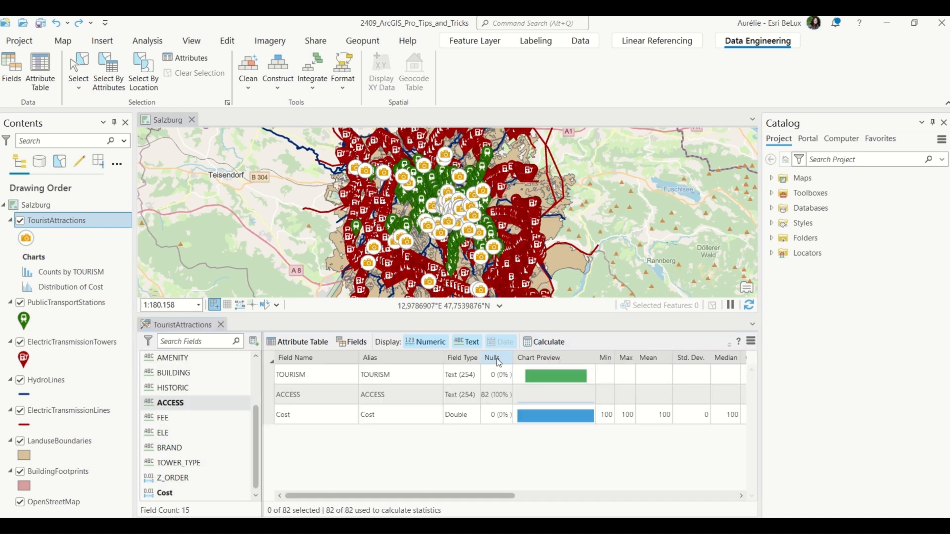
# Select the features whose ACCESS value is null from the statistics table.
pyautogui.click(499, 397)
pyautogui.rightClick(499, 397)
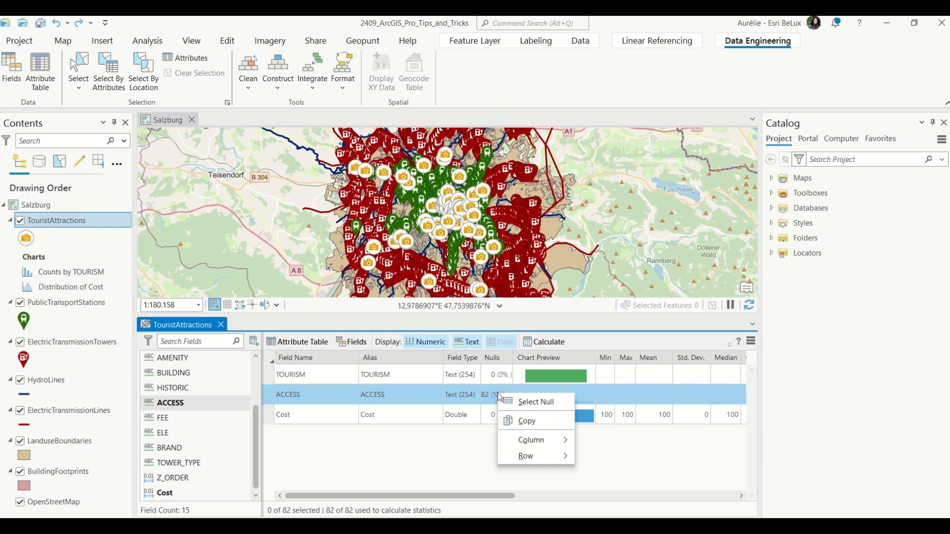
pyautogui.click(543, 403)
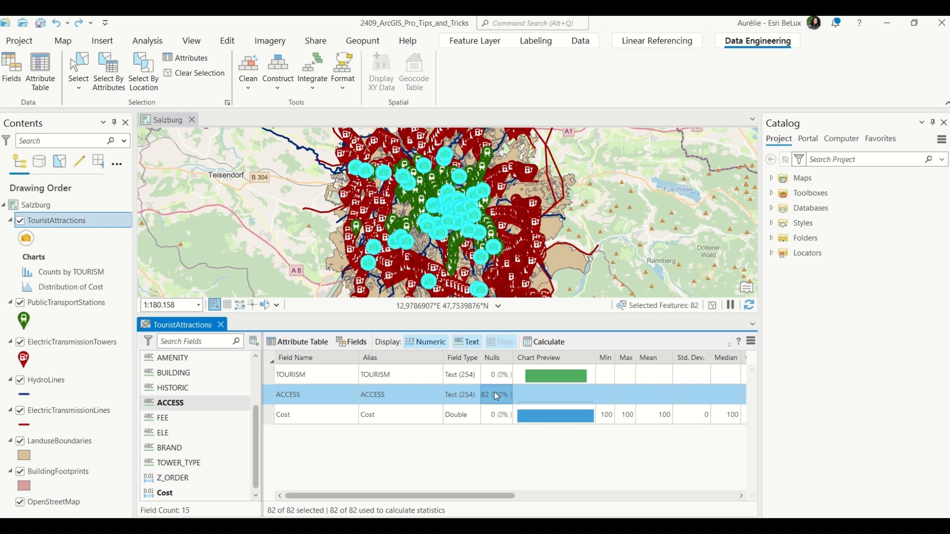
# Open the TouristAttractions attribute table showing only selected records, review the ACCESS column, and close it.
pyautogui.rightClick(97, 222)
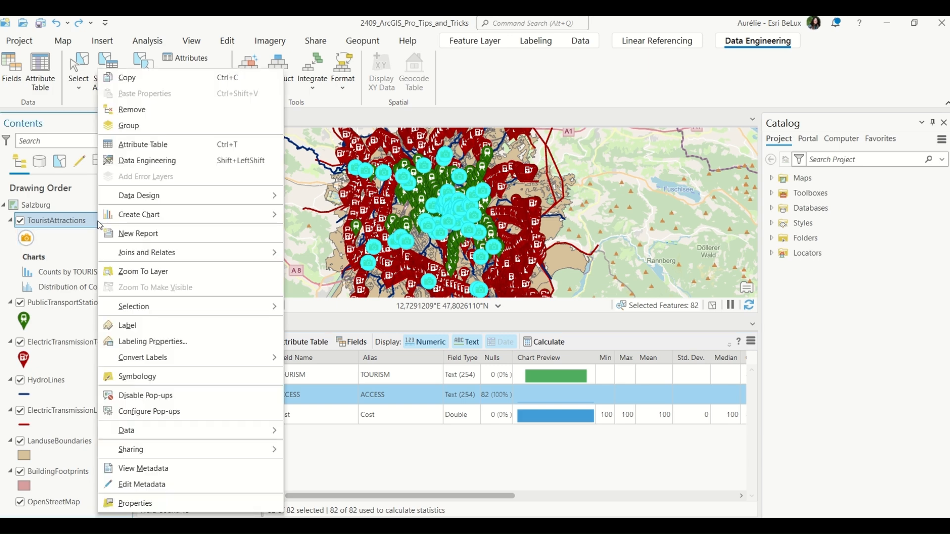
pyautogui.click(143, 145)
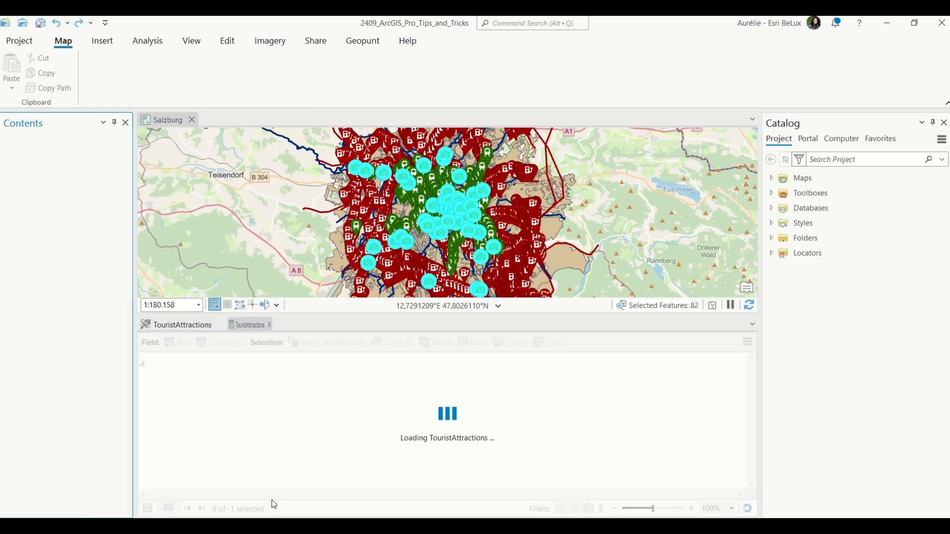
pyautogui.click(170, 510)
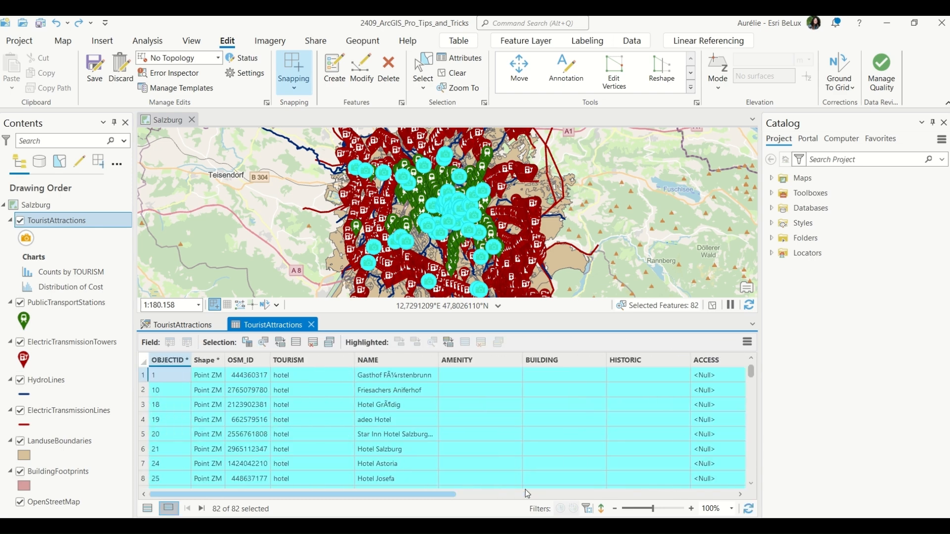
pyautogui.click(726, 363)
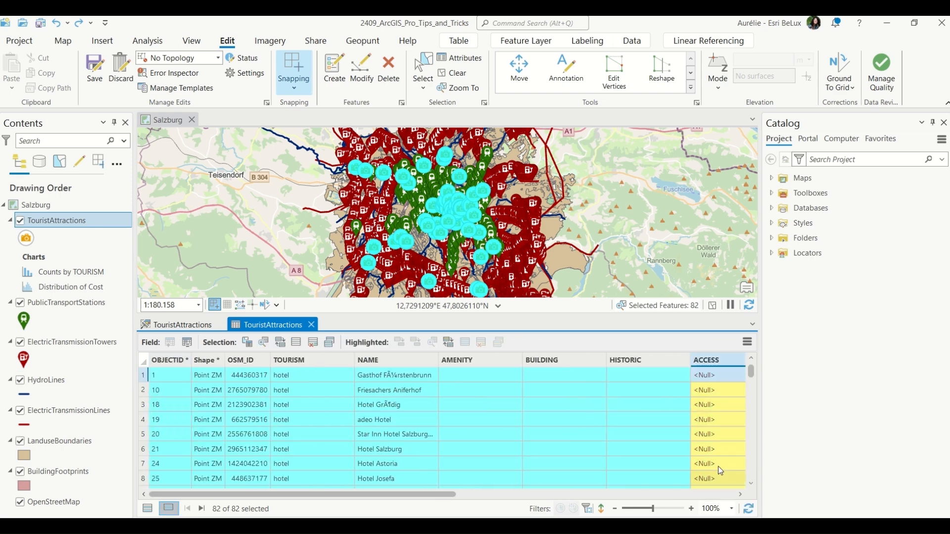
pyautogui.scroll(-20, 717, 466)
pyautogui.scroll(10, 717, 465)
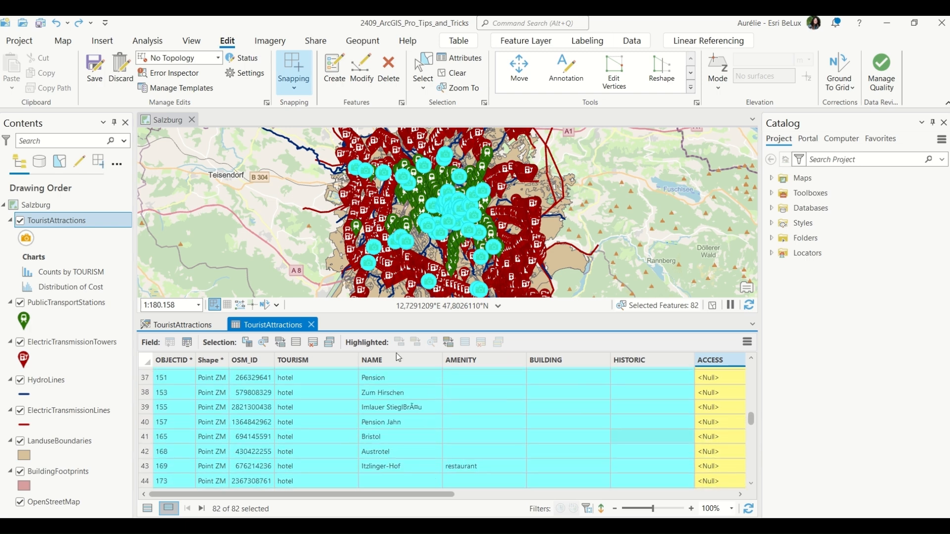
pyautogui.click(311, 324)
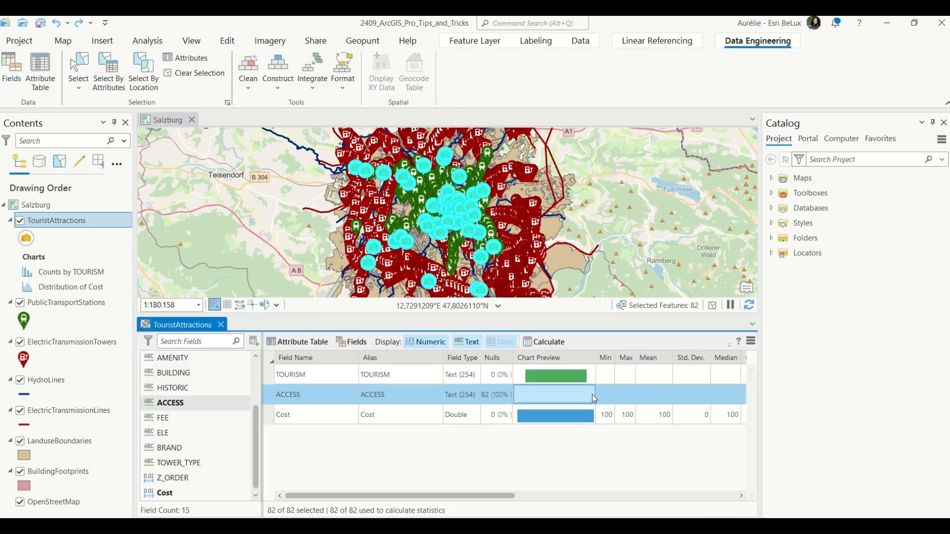
# Undo the last seven actions from the undo history list.
pyautogui.click(67, 24)
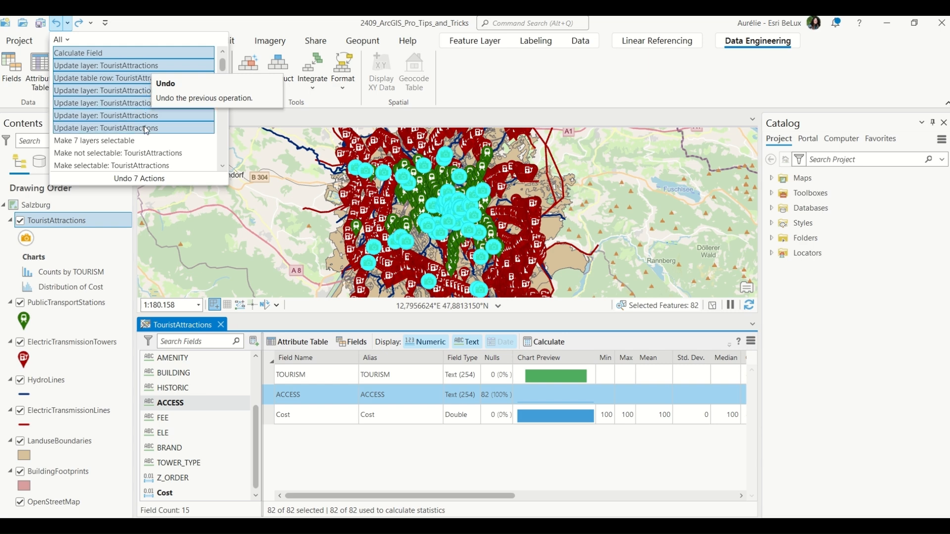
pyautogui.click(164, 129)
# View the undo history grouped by category, then switch back to listing all actions.
pyautogui.click(61, 40)
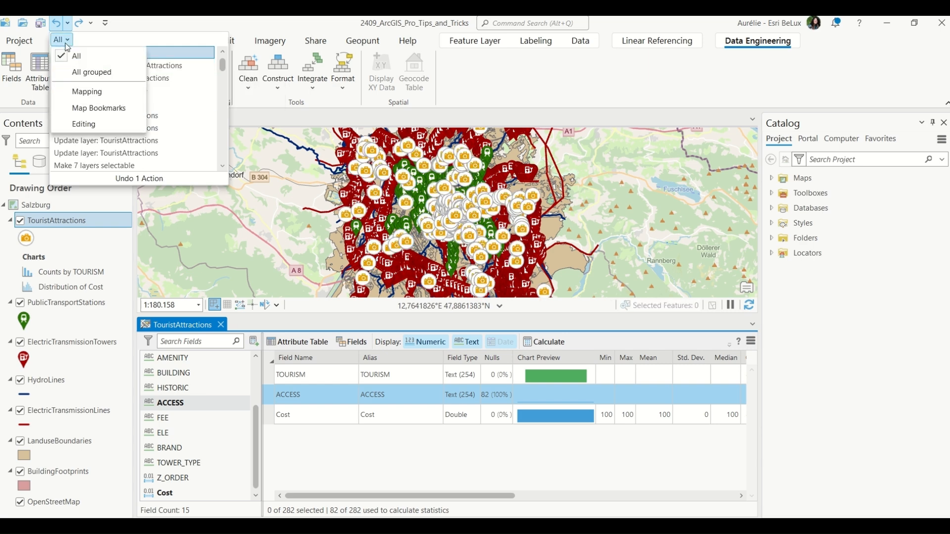
pyautogui.click(118, 75)
pyautogui.click(60, 54)
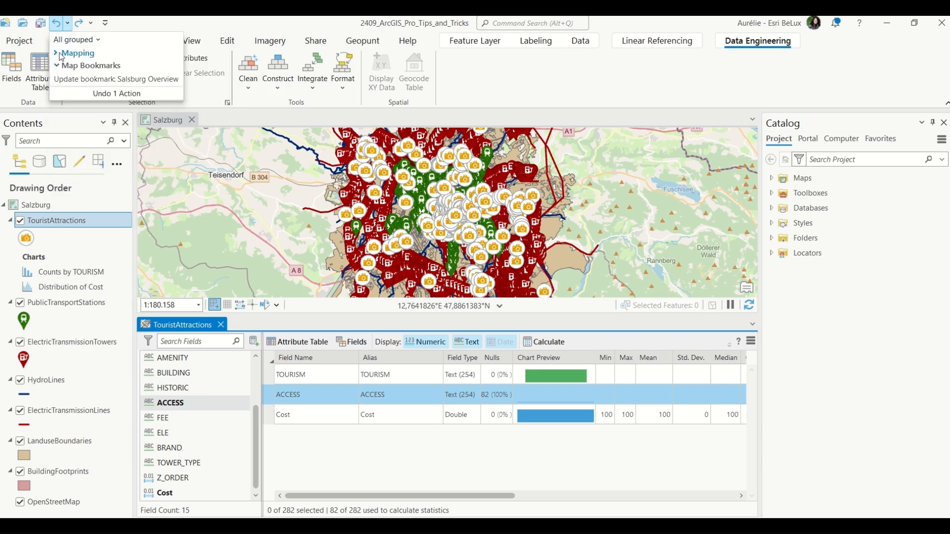
pyautogui.click(89, 65)
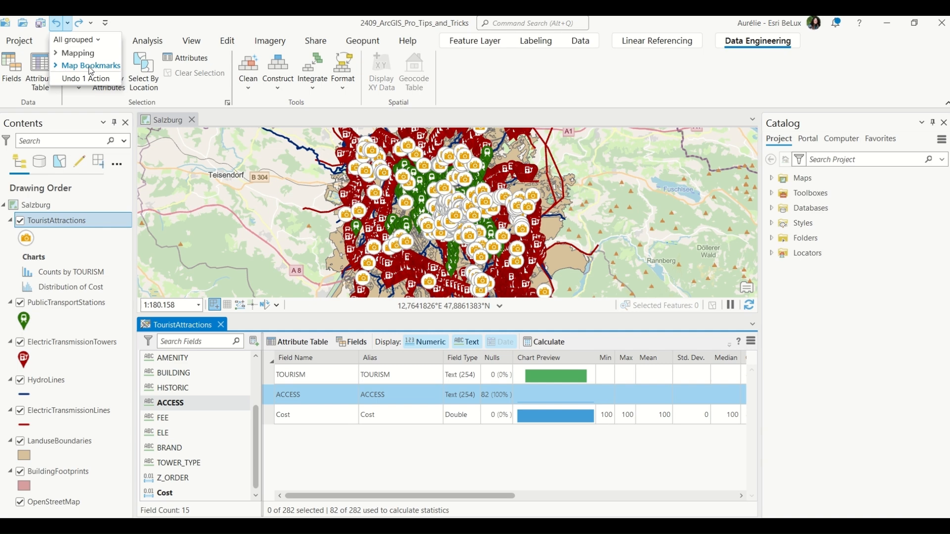
pyautogui.click(58, 54)
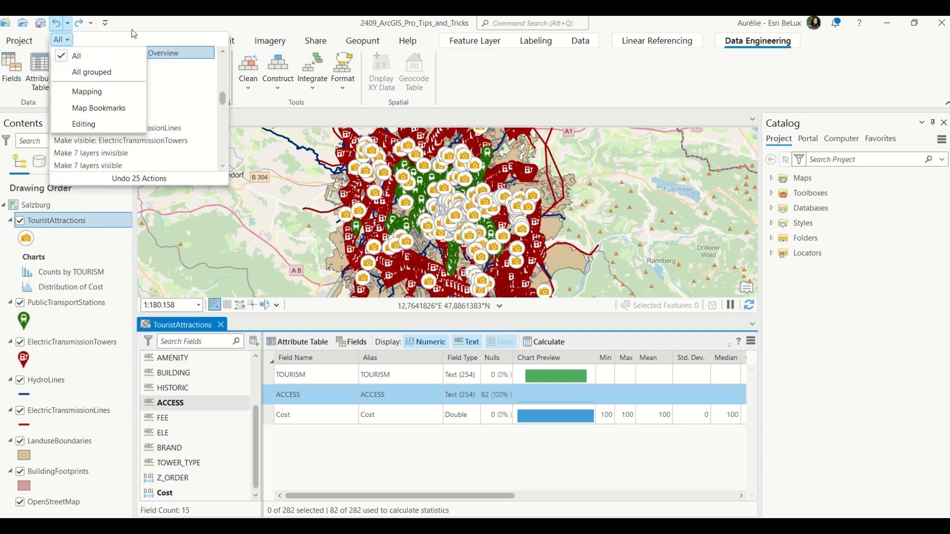
pyautogui.click(131, 28)
# Open the redo history and view it grouped by category.
pyautogui.click(91, 23)
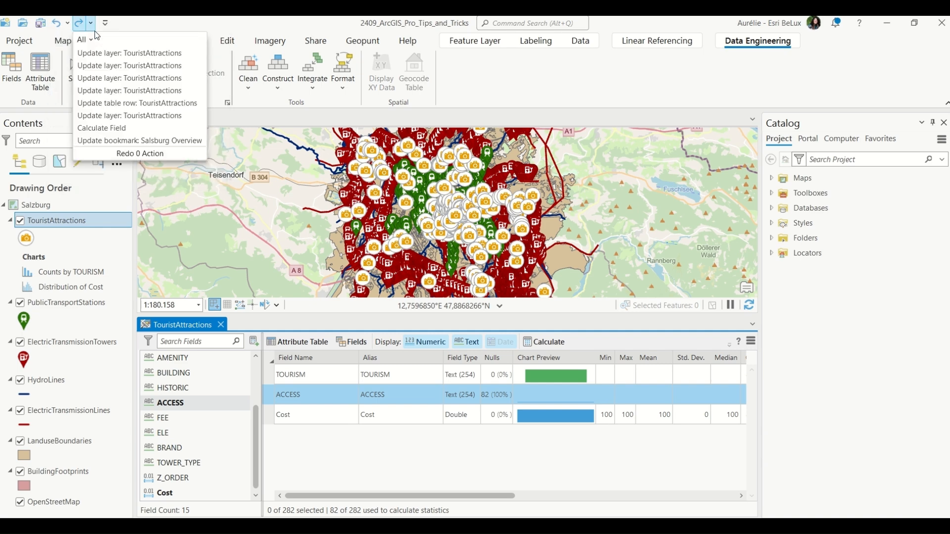
pyautogui.click(94, 41)
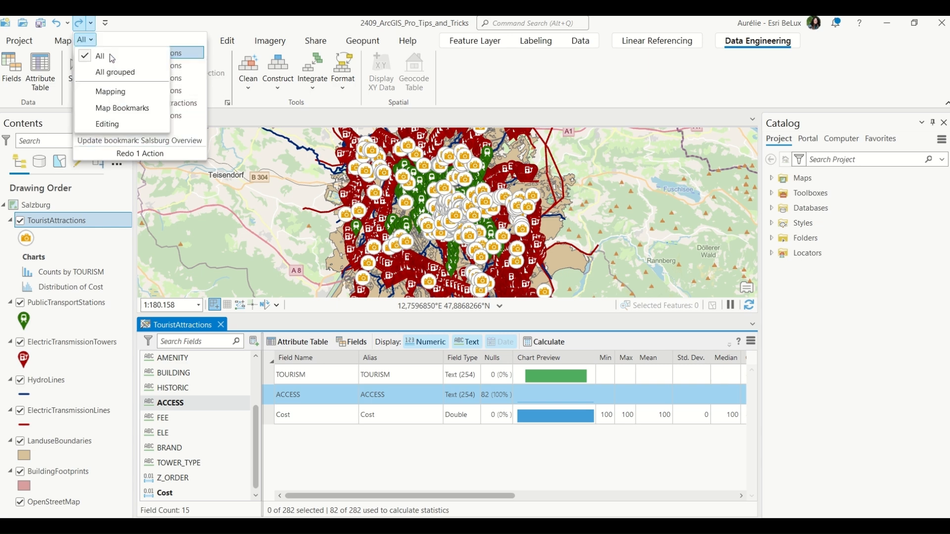
pyautogui.click(115, 72)
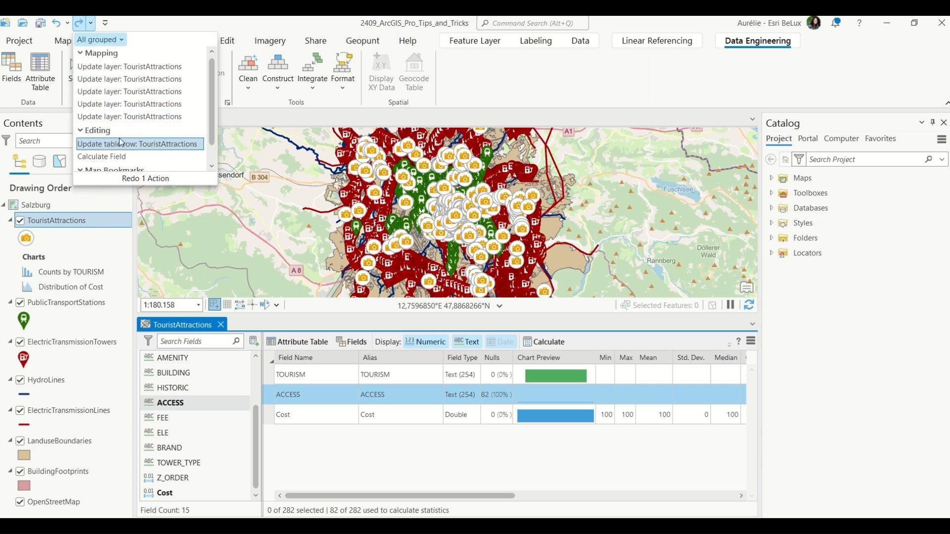
pyautogui.scroll(-1, 117, 166)
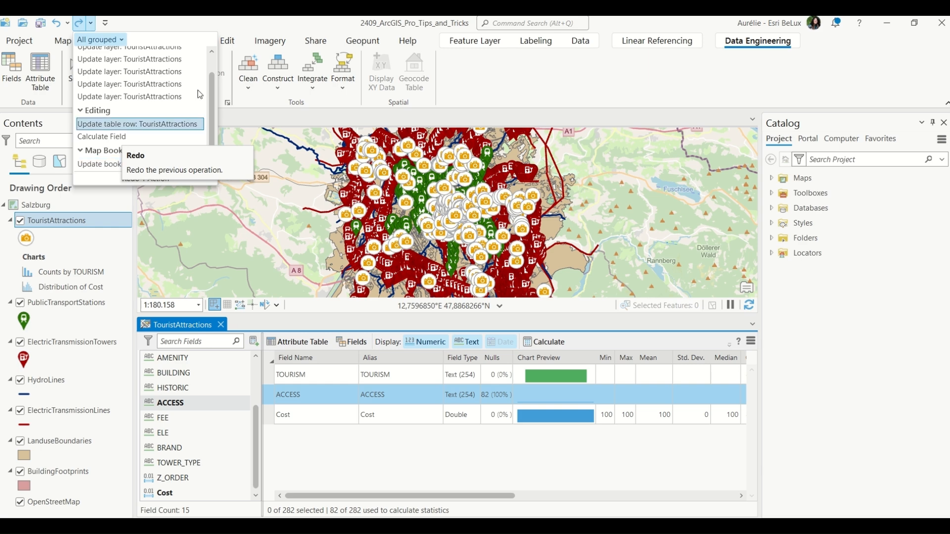
pyautogui.click(170, 28)
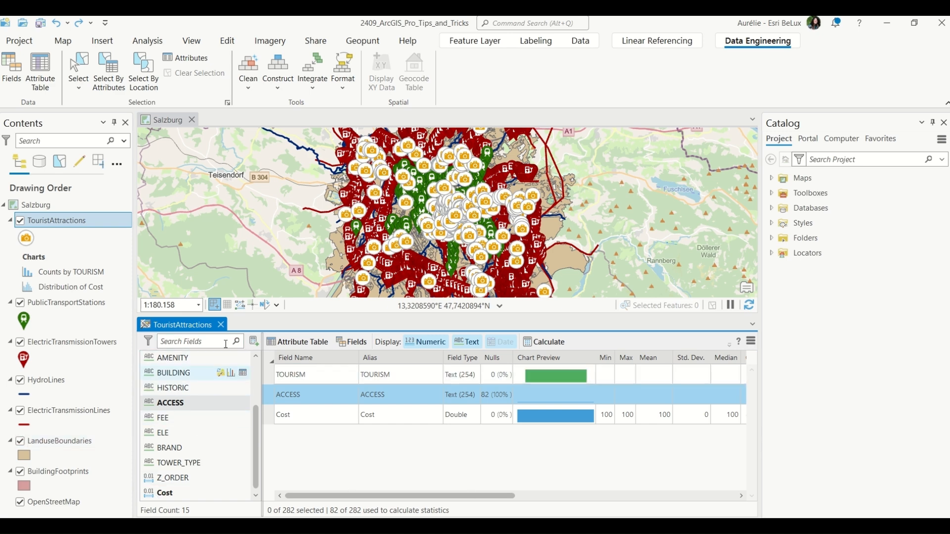
# Add all fields with calculated statistics, then symbolize TouristAttractions by the TOURISM field's unique values.
pyautogui.click(253, 345)
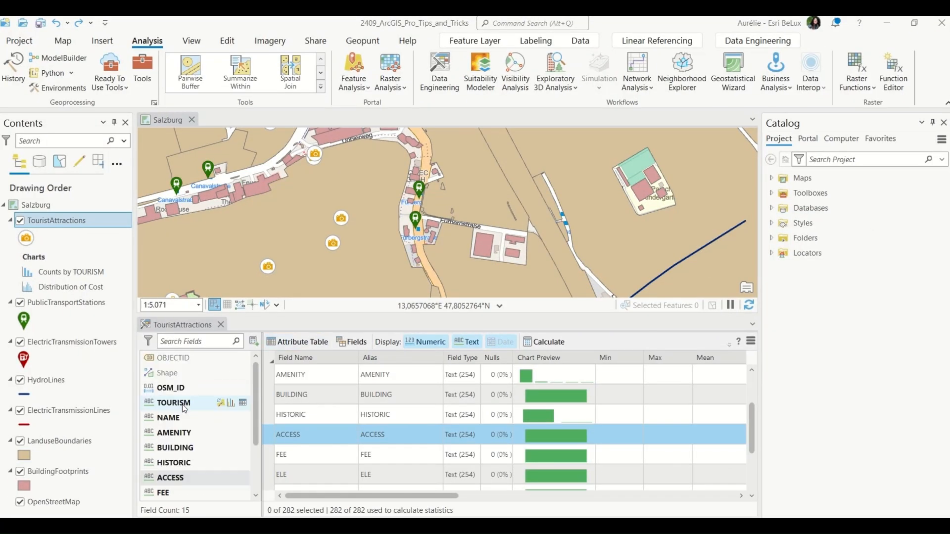
pyautogui.click(184, 404)
pyautogui.click(221, 402)
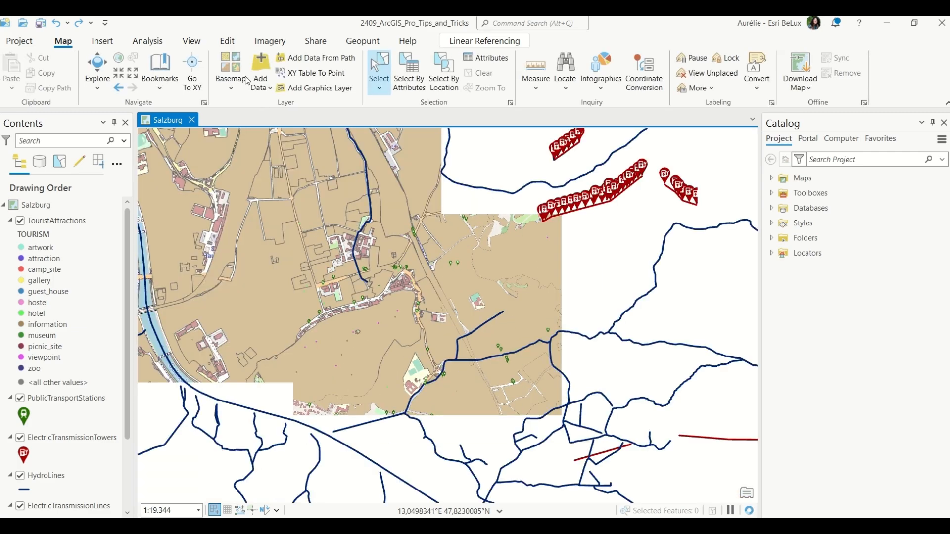
# Jump to a Salzburg bookmark and expand the TouristAttractions legend.
pyautogui.click(168, 83)
pyautogui.click(179, 150)
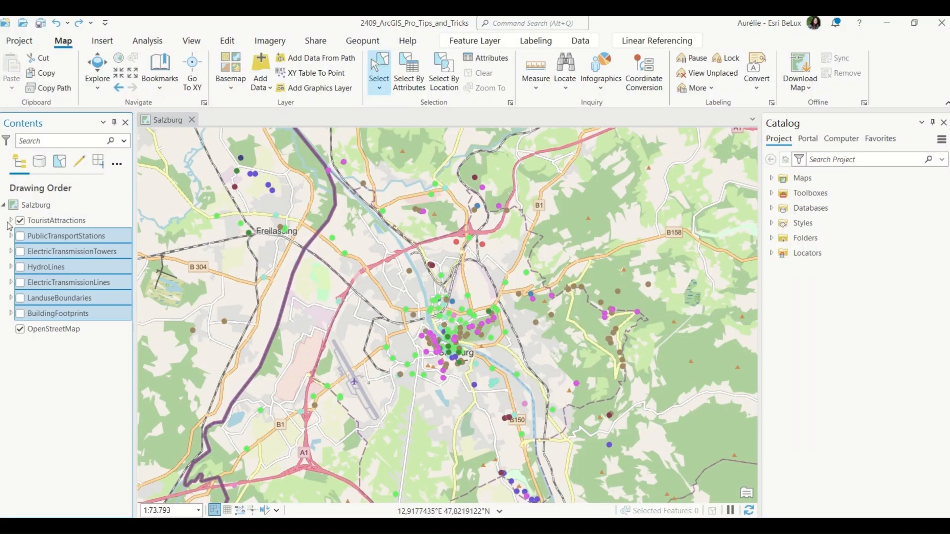
pyautogui.click(11, 221)
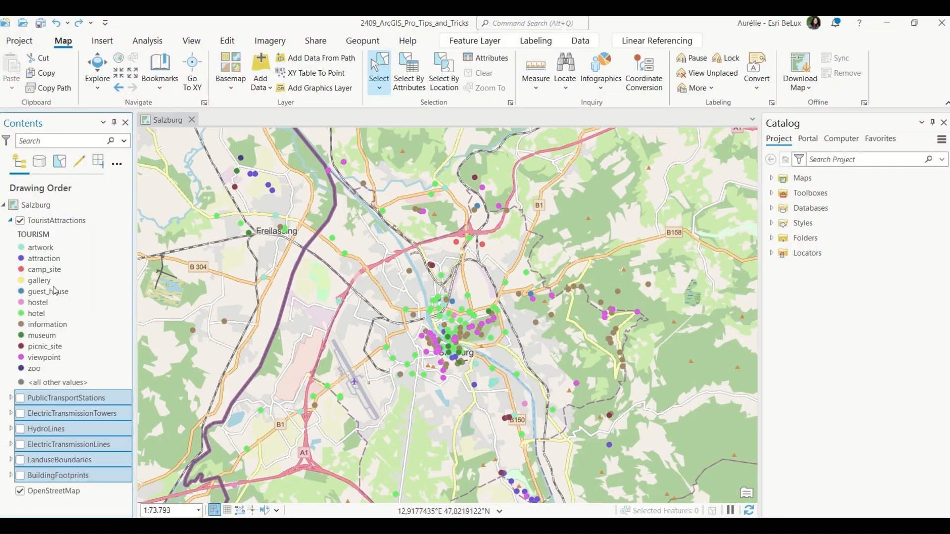
# Turn on the PublicTransportStations layer over central Salzburg.
pyautogui.scroll(1, 453, 338)
pyautogui.scroll(1, 454, 338)
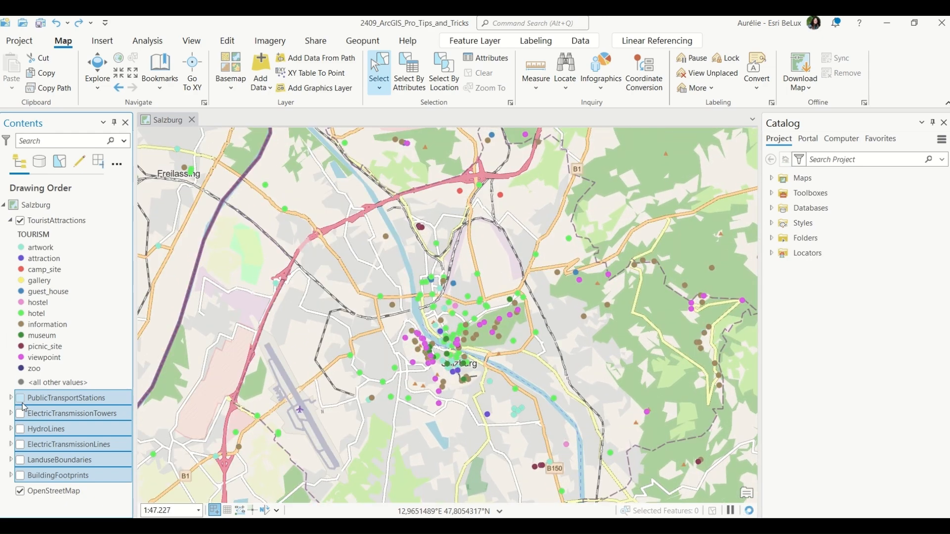
pyautogui.click(20, 399)
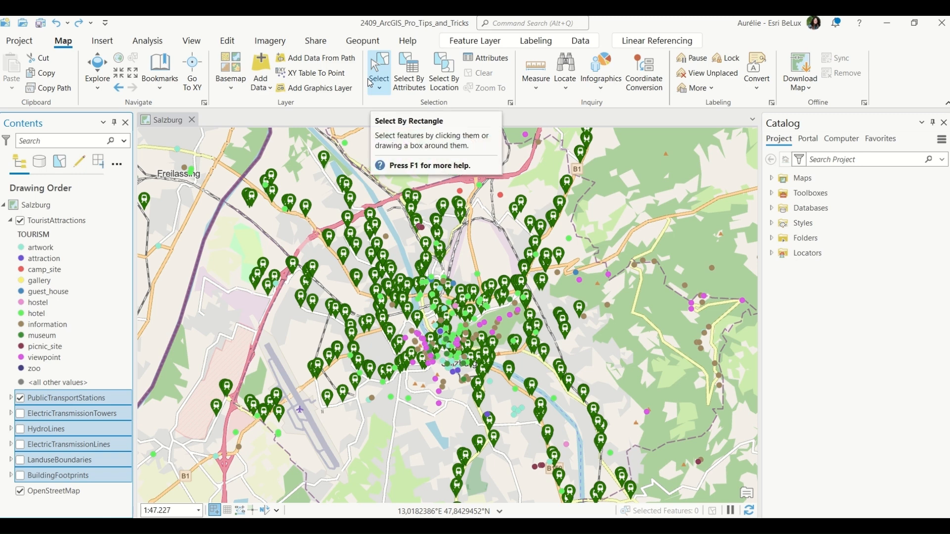
# Simulate green-blind vision on the map with the Deuteranopia colour vision simulator.
pyautogui.click(192, 41)
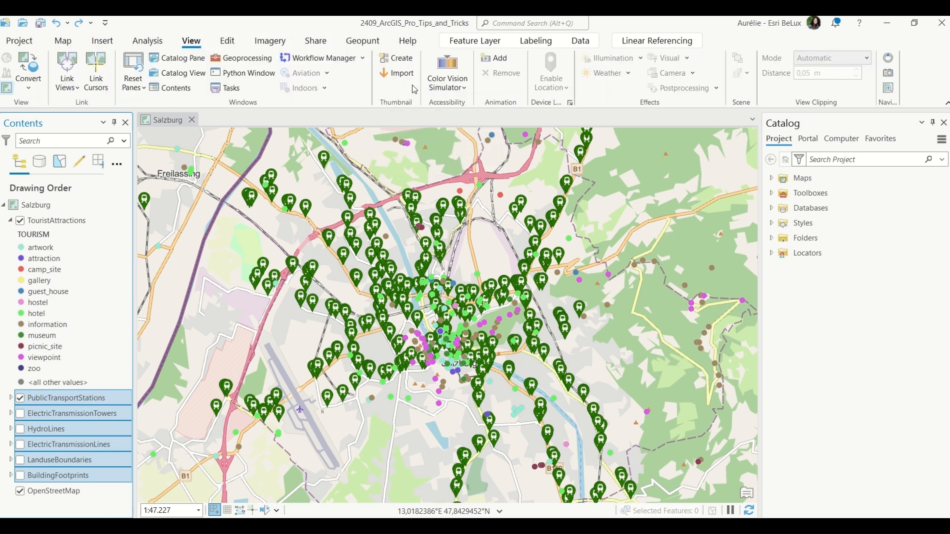
pyautogui.click(442, 90)
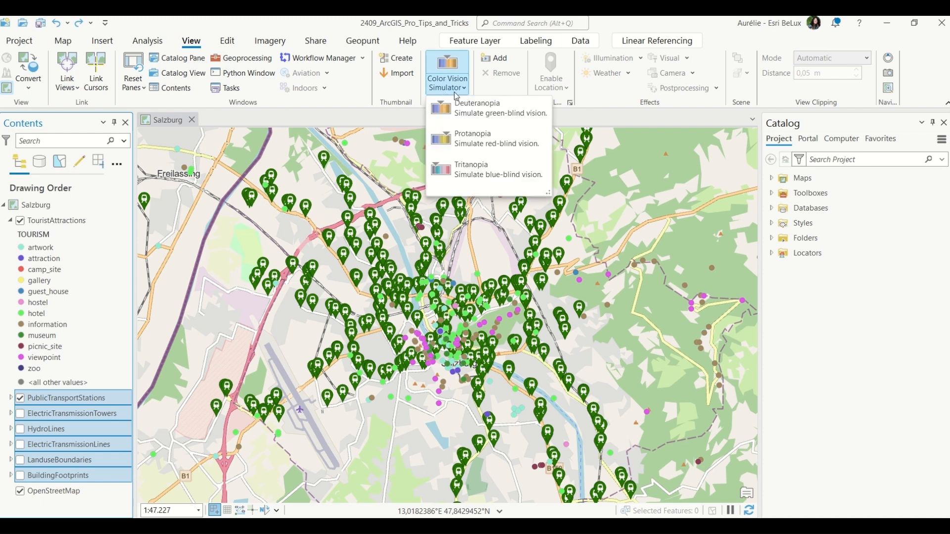
pyautogui.click(505, 122)
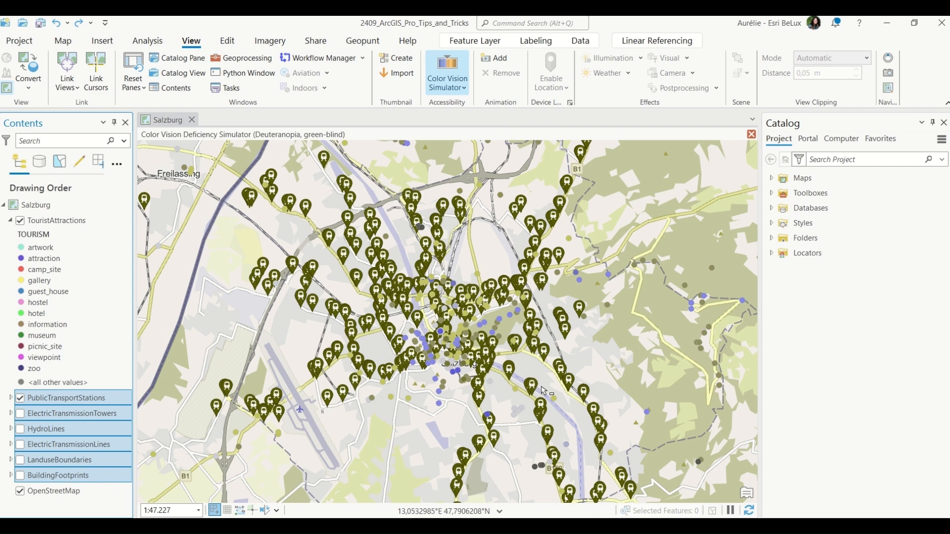
# Format all TouristAttractions class symbols at once with the Landmark point symbol from the gallery.
pyautogui.rightClick(45, 227)
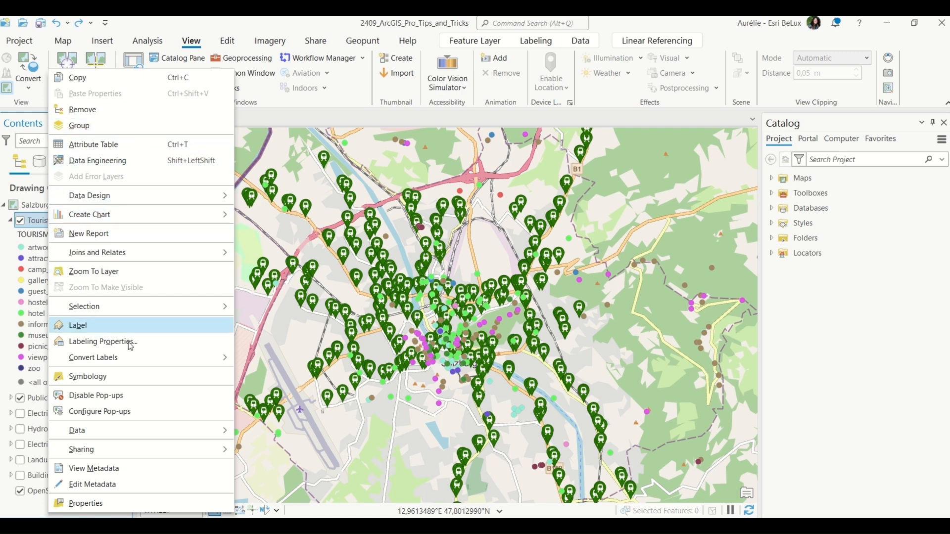
pyautogui.click(123, 377)
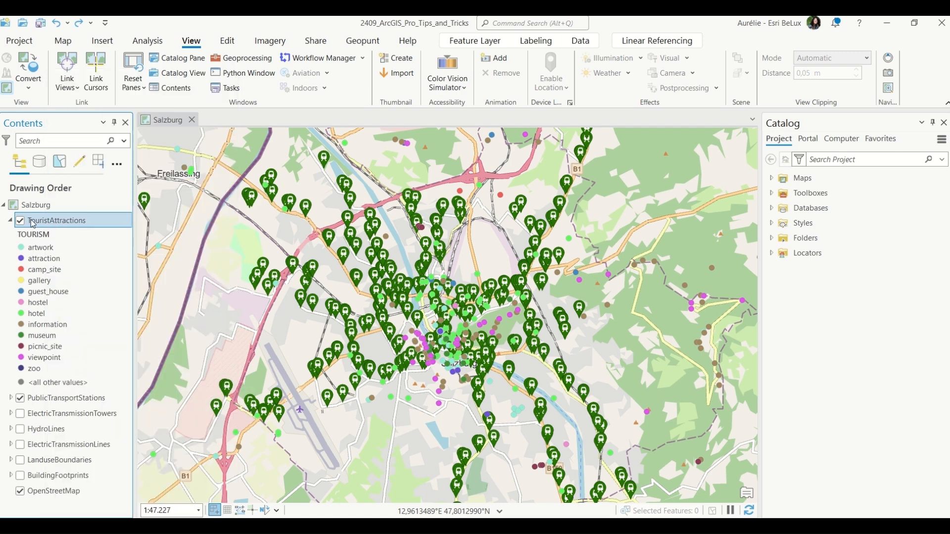
pyautogui.click(541, 275)
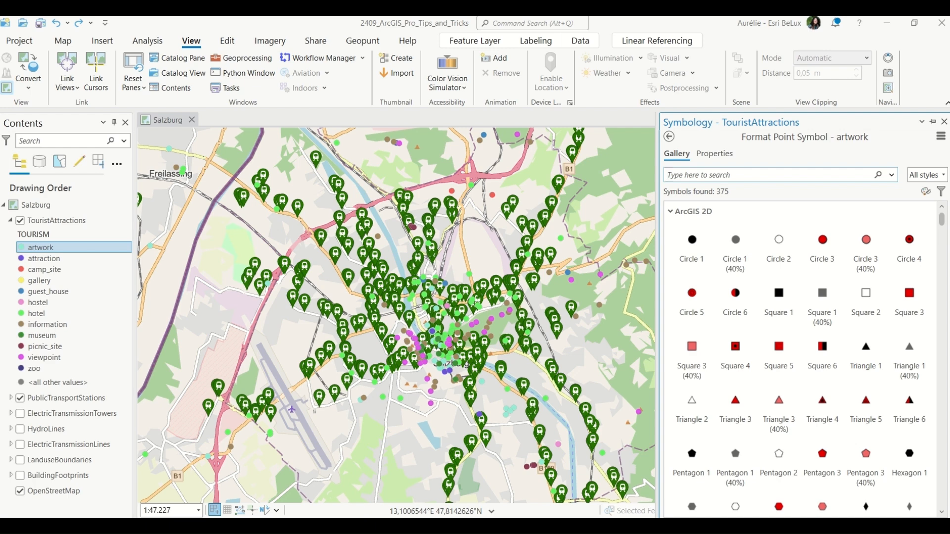
pyautogui.click(23, 247)
pyautogui.click(698, 153)
pyautogui.click(653, 136)
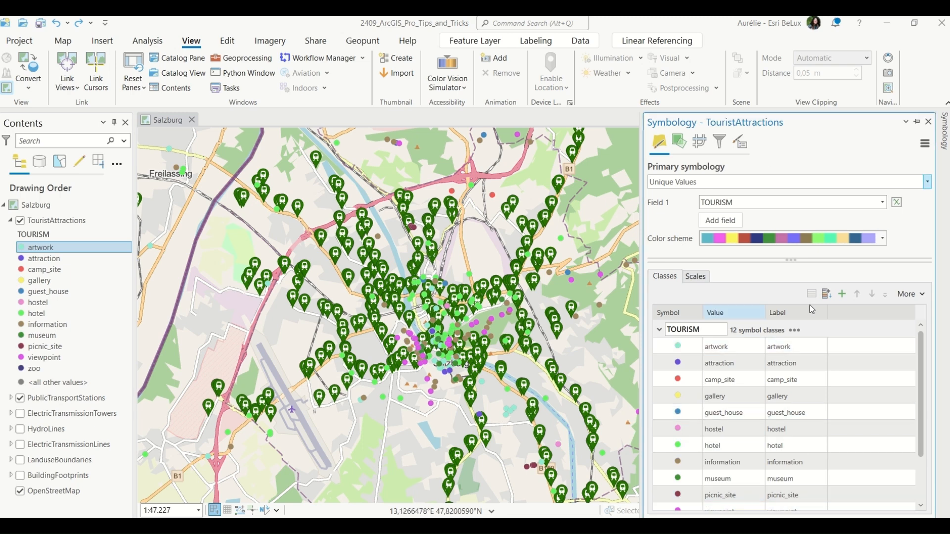
pyautogui.click(922, 297)
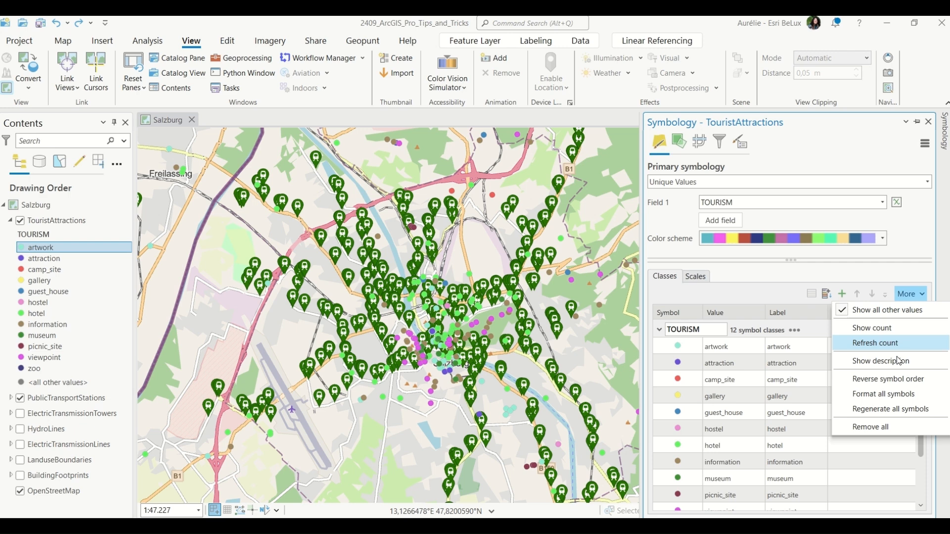
pyautogui.click(907, 399)
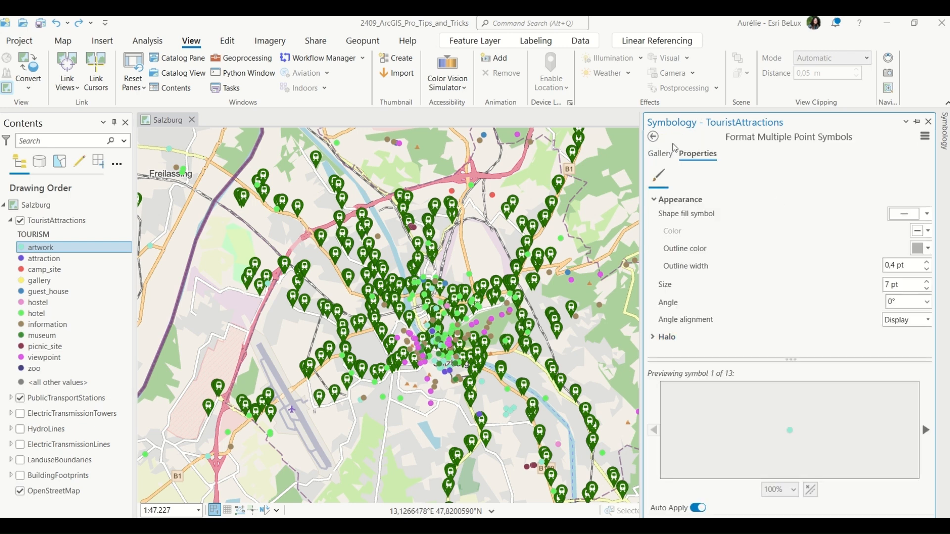
pyautogui.click(661, 155)
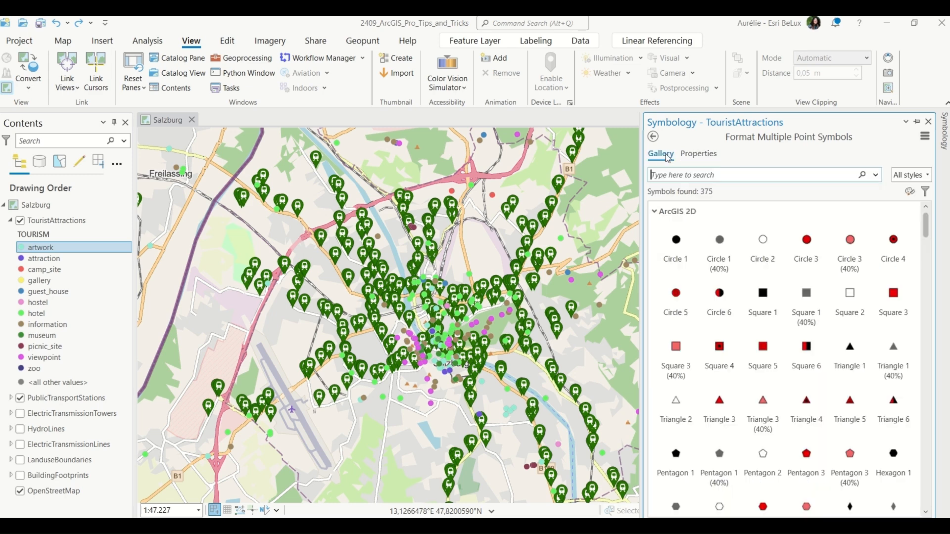
pyautogui.scroll(-10, 849, 452)
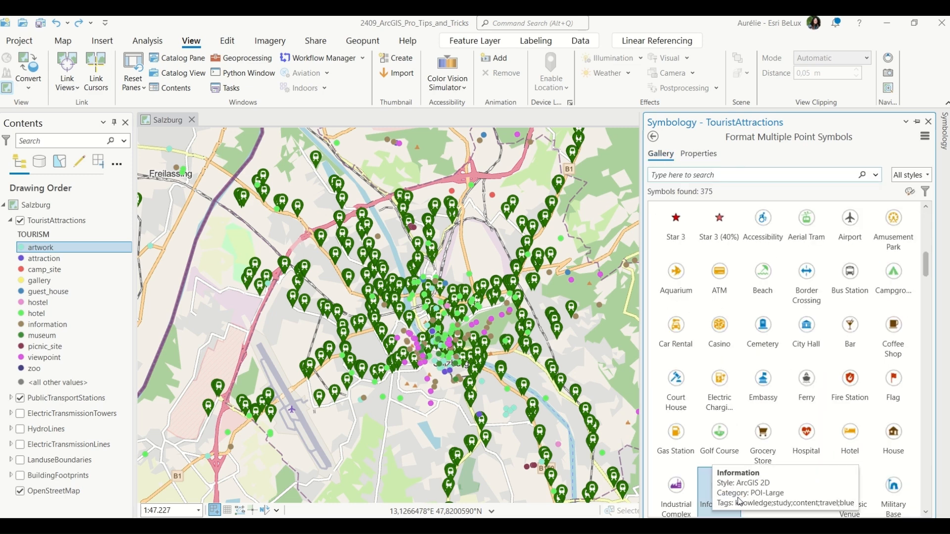
pyautogui.click(765, 489)
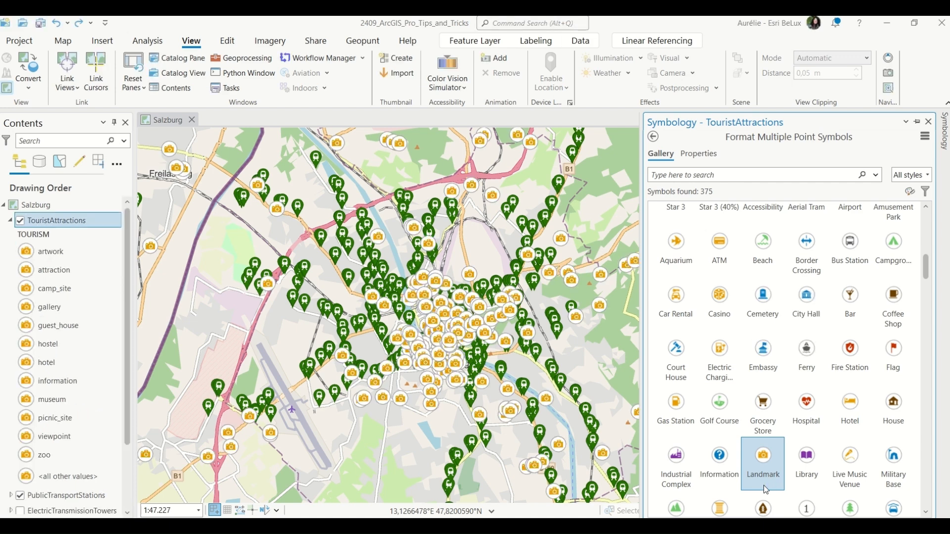
pyautogui.click(652, 137)
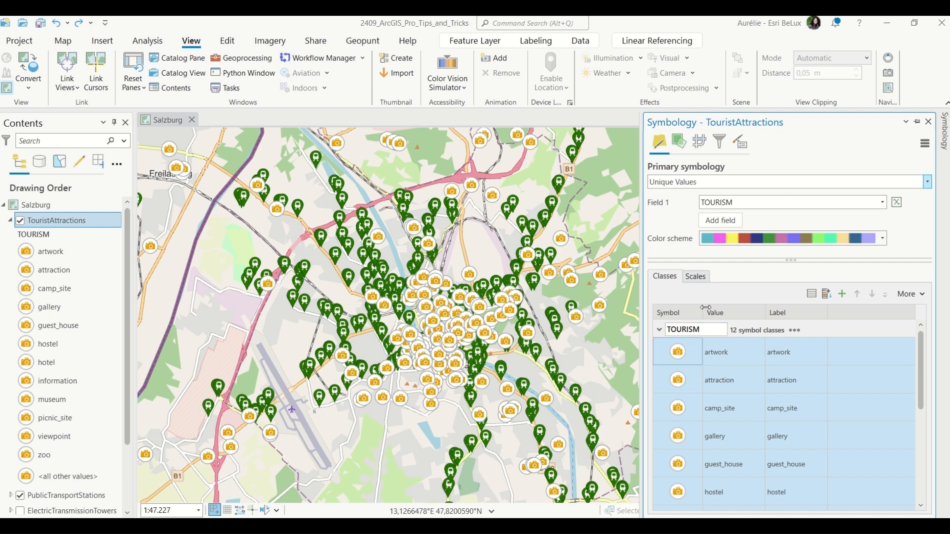
# Apply a different multi-colour scheme to the TouristAttractions unique value classes.
pyautogui.click(883, 239)
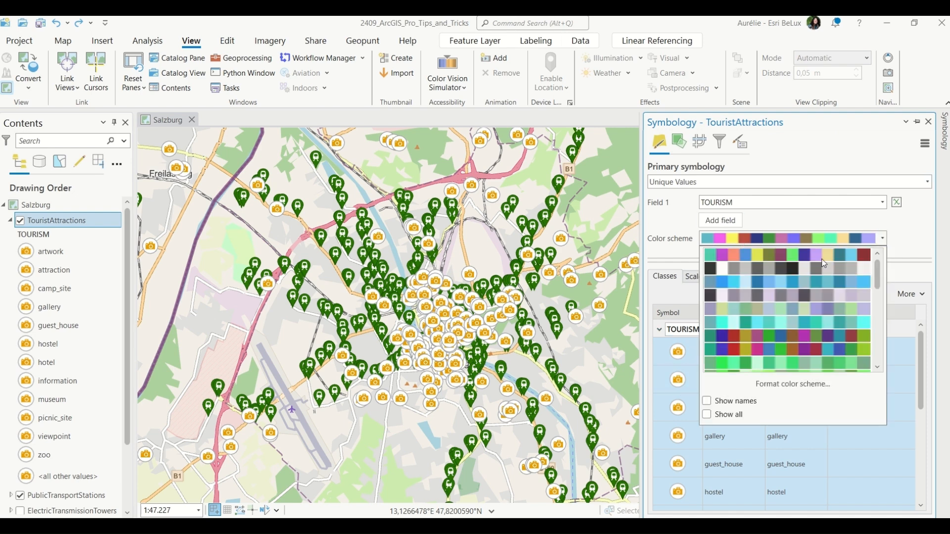
pyautogui.moveTo(881, 270); pyautogui.dragTo(880, 347)
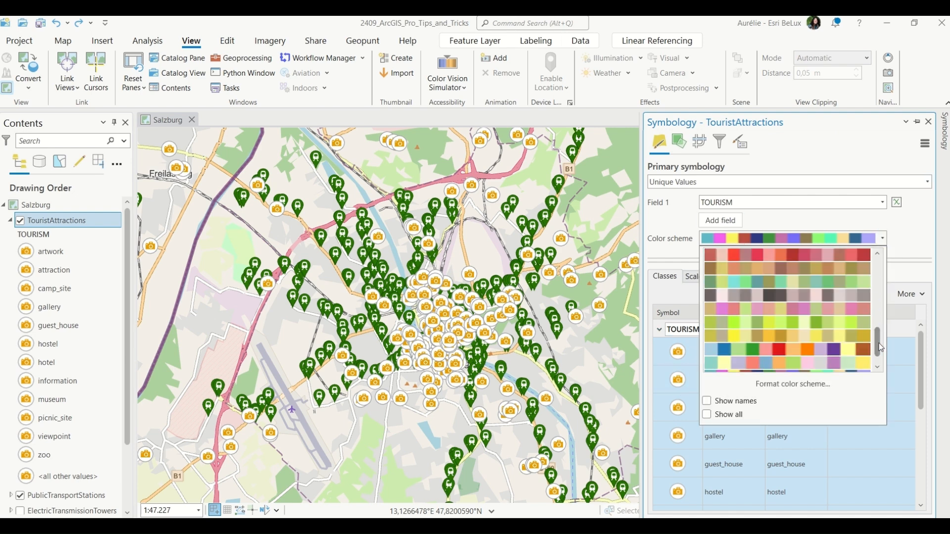
pyautogui.click(847, 349)
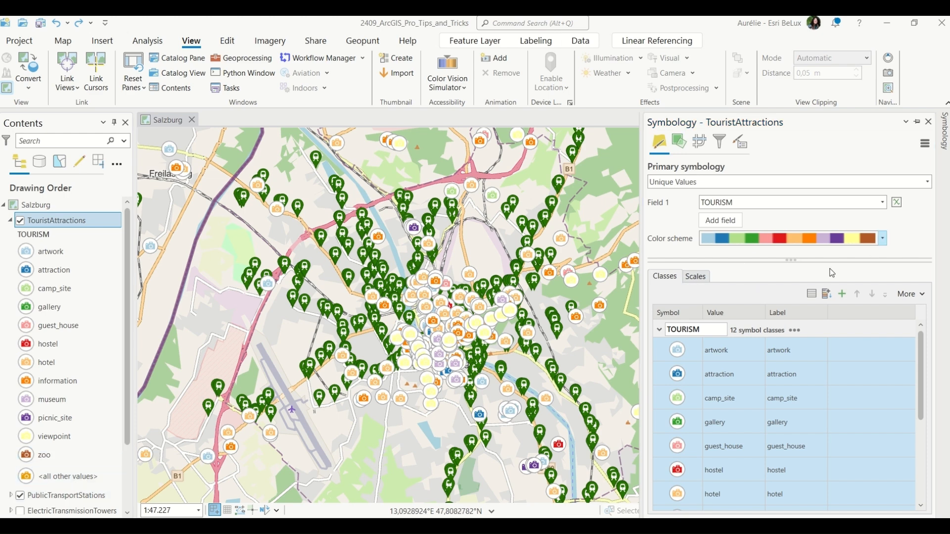
# Show the feature count for each TOURISM class and scroll through the class list.
pyautogui.click(914, 296)
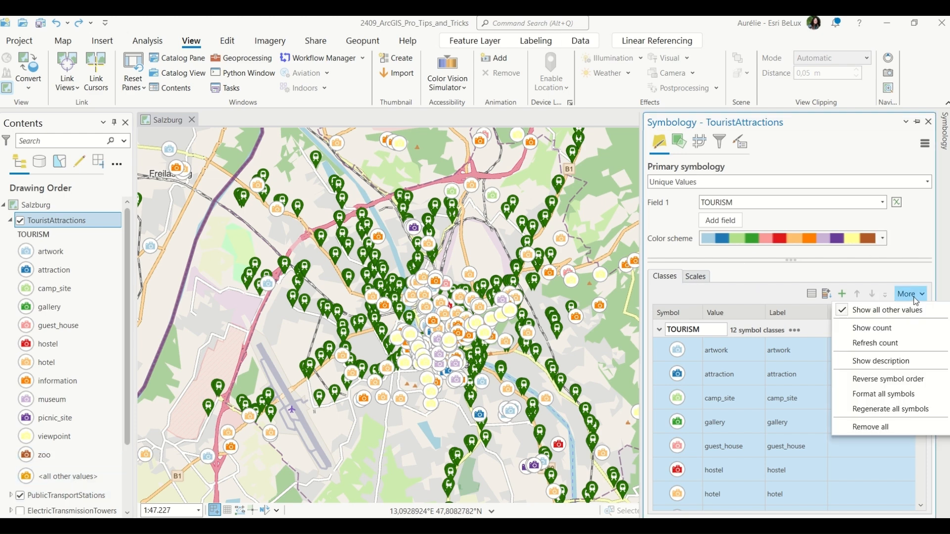
pyautogui.click(906, 328)
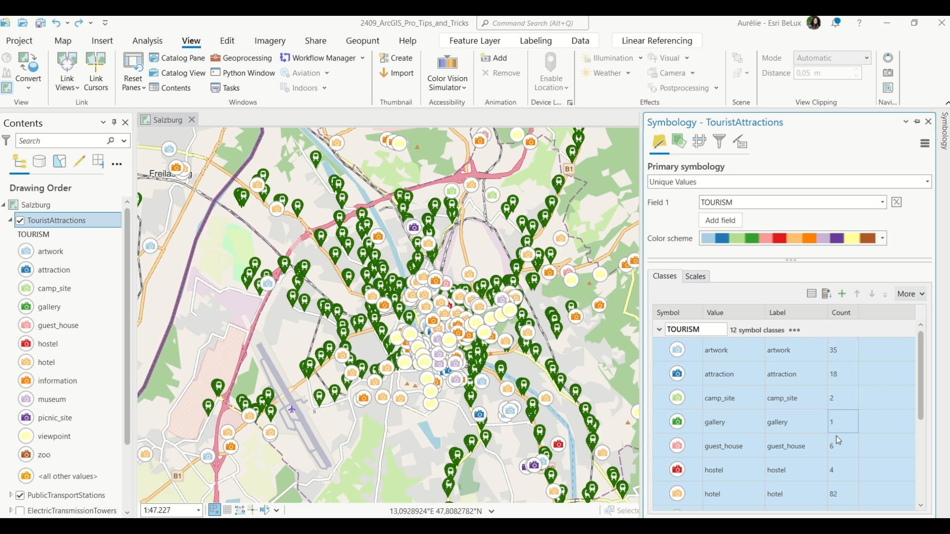
pyautogui.scroll(-3, 847, 481)
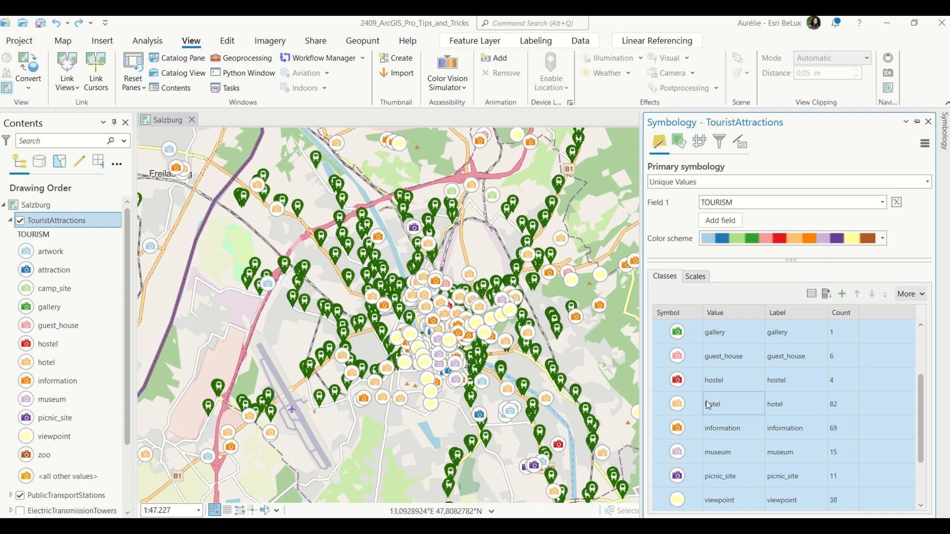
pyautogui.scroll(-3, 900, 404)
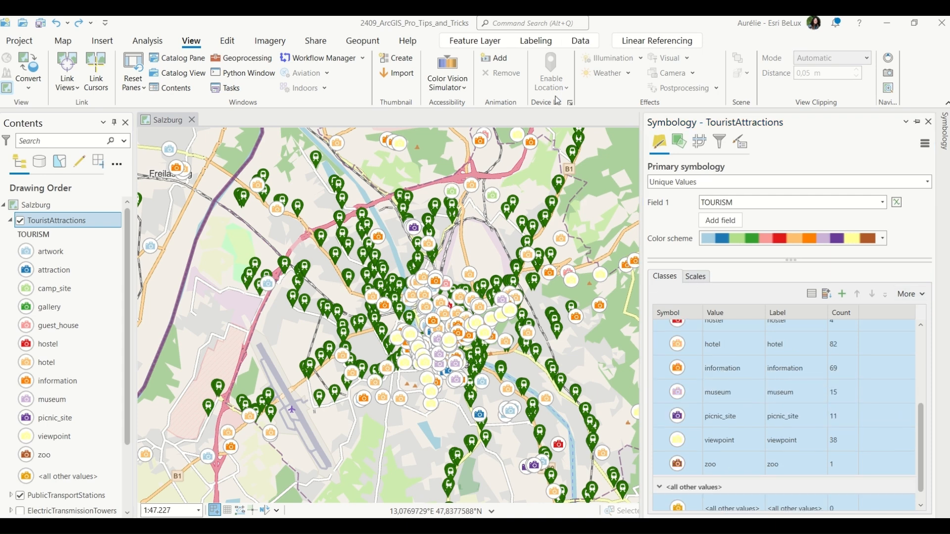
# Aggregate the TouristAttractions points into clusters and inspect them at several scales.
pyautogui.click(476, 42)
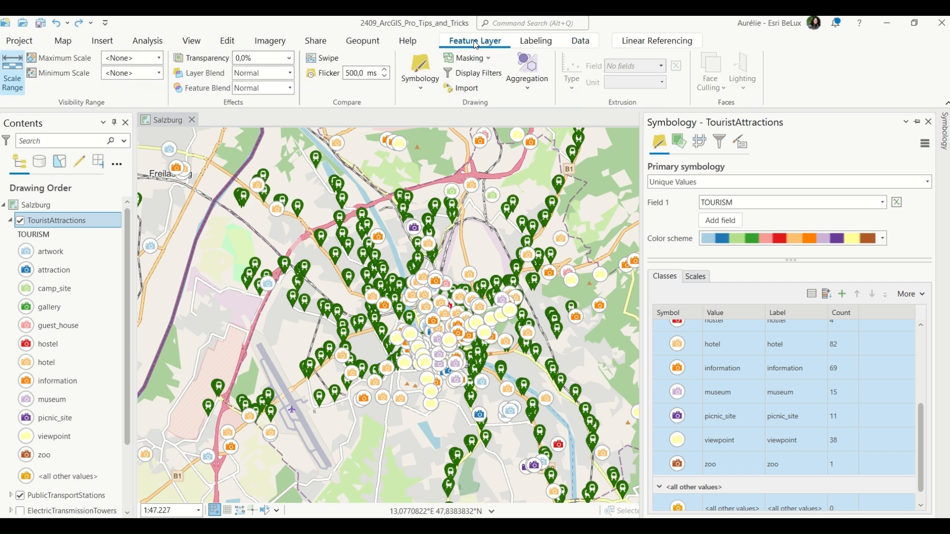
pyautogui.click(520, 90)
pyautogui.click(577, 156)
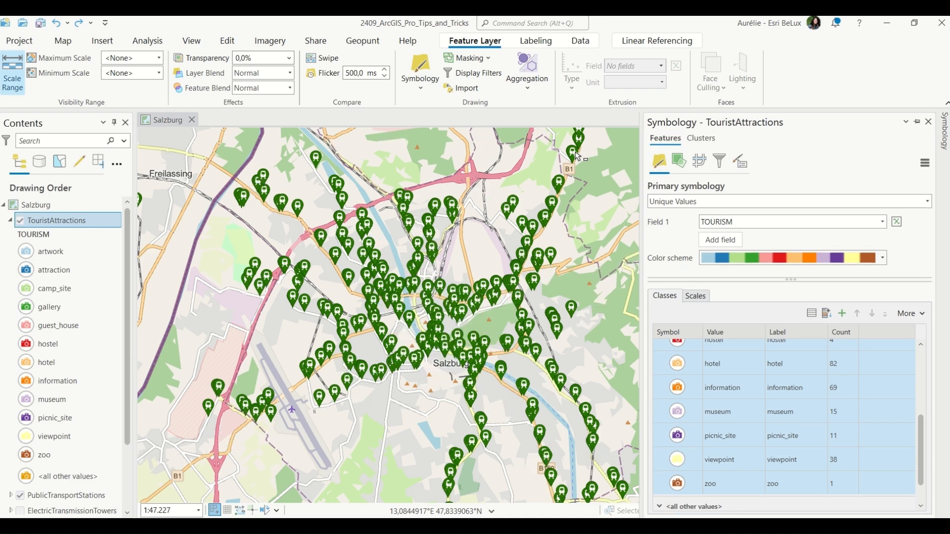
pyautogui.scroll(-3, 465, 324)
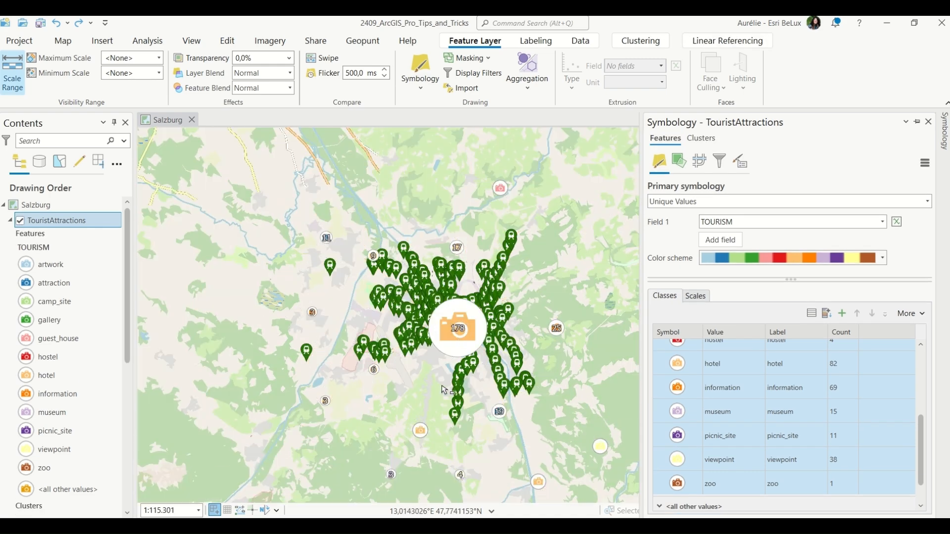
pyautogui.scroll(5, 430, 329)
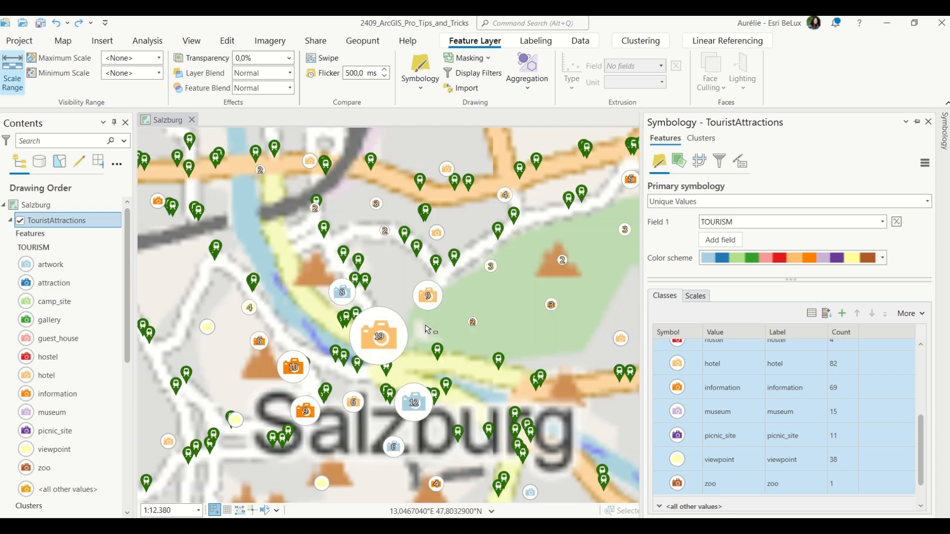
pyautogui.scroll(2, 569, 381)
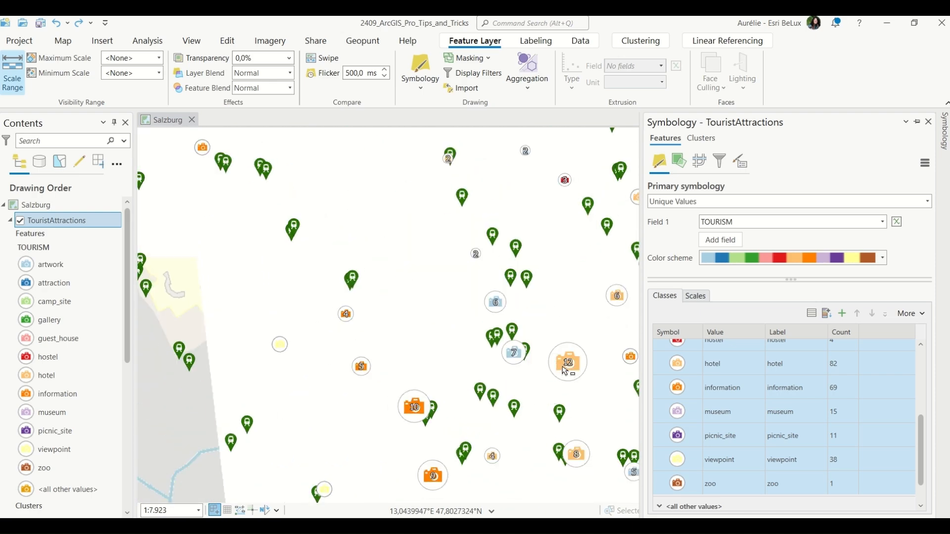
pyautogui.scroll(3, 565, 371)
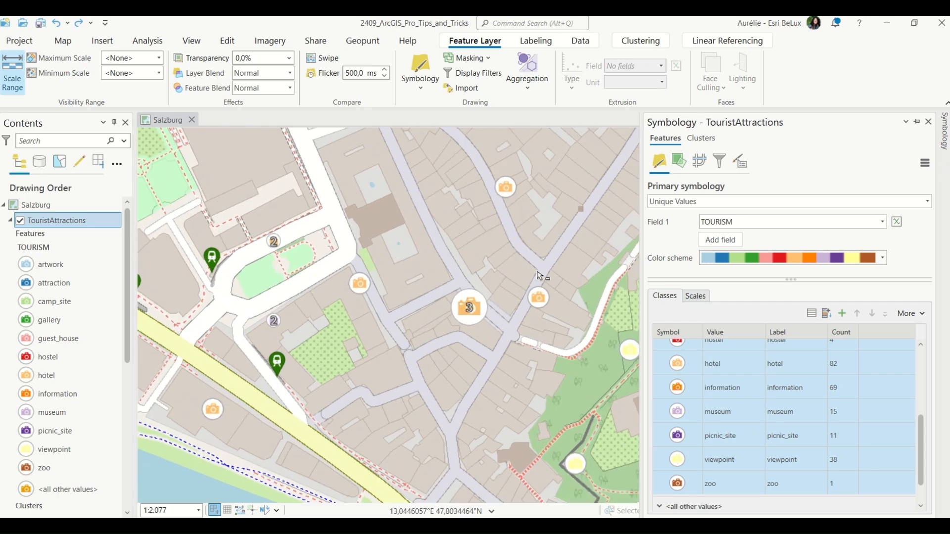
pyautogui.scroll(2, 465, 268)
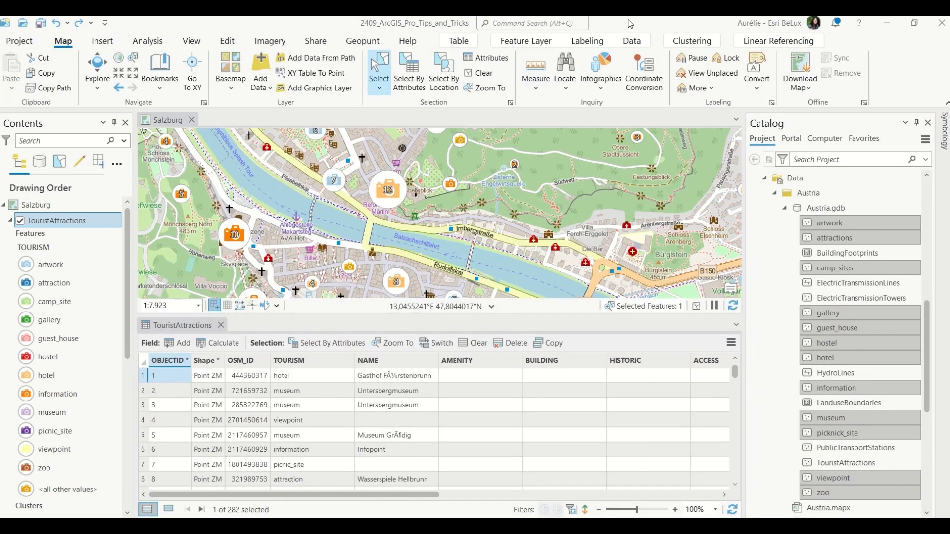
# Switch off the aggregation of the TouristAttractions layer.
pyautogui.click(520, 93)
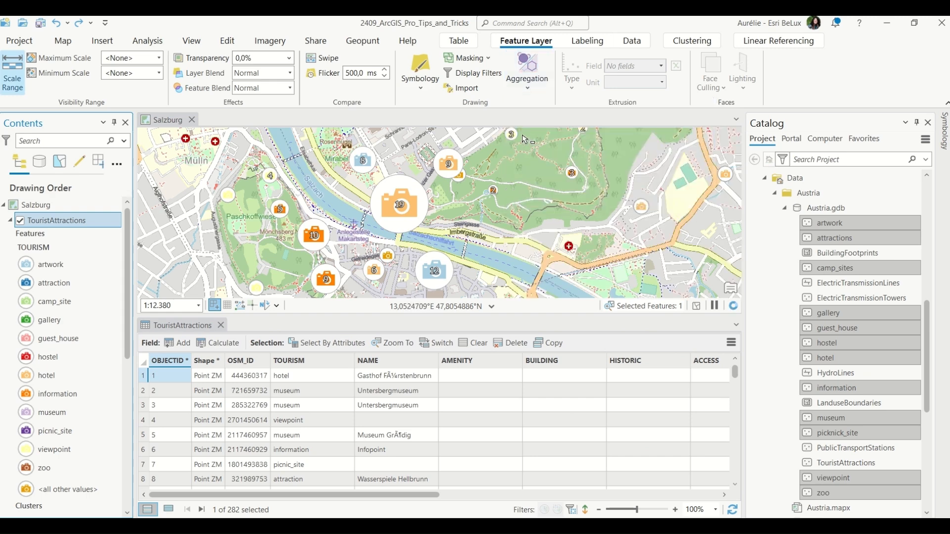
pyautogui.click(534, 87)
pyautogui.click(535, 119)
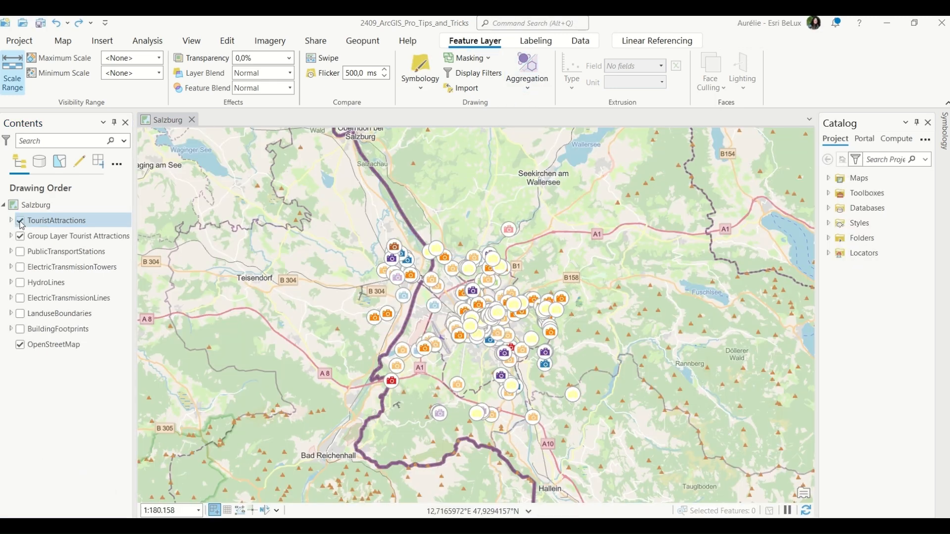
# Expand the Group Layer Tourist Attractions and widen the Contents pane.
pyautogui.click(11, 236)
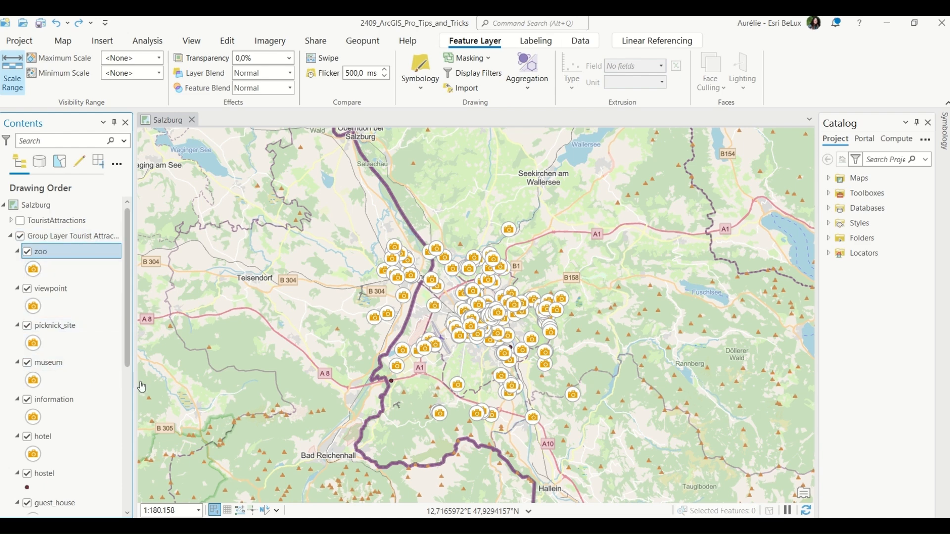
pyautogui.moveTo(133, 384); pyautogui.dragTo(161, 383)
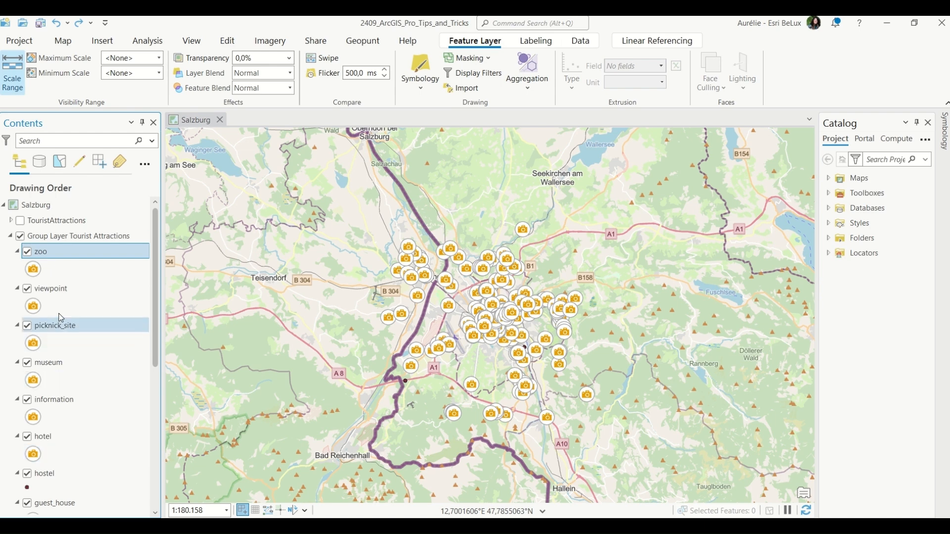
# Apply the zoo layer's symbology to the hostel layer with the Apply Symbology From Layer tool.
pyautogui.scroll(-2, 92, 400)
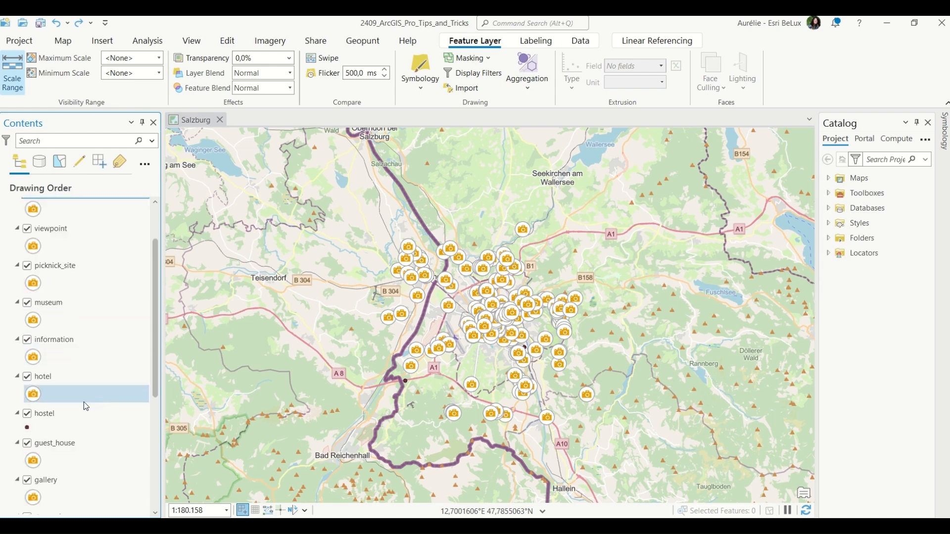
pyautogui.click(29, 430)
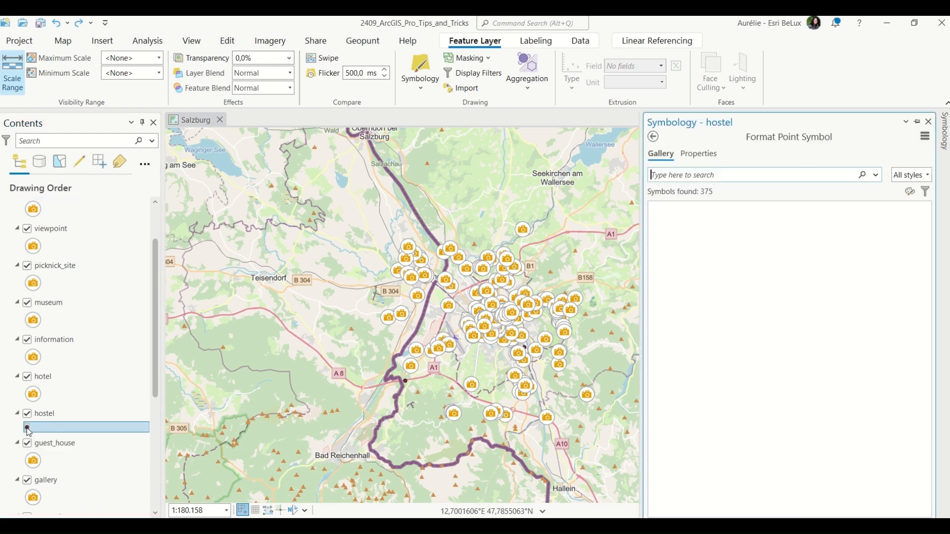
pyautogui.click(656, 143)
pyautogui.click(925, 145)
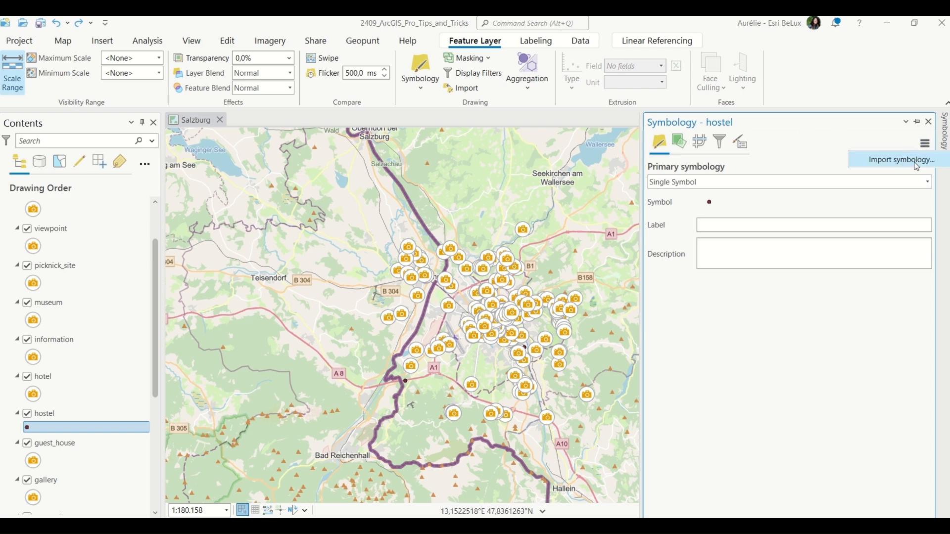
pyautogui.click(901, 159)
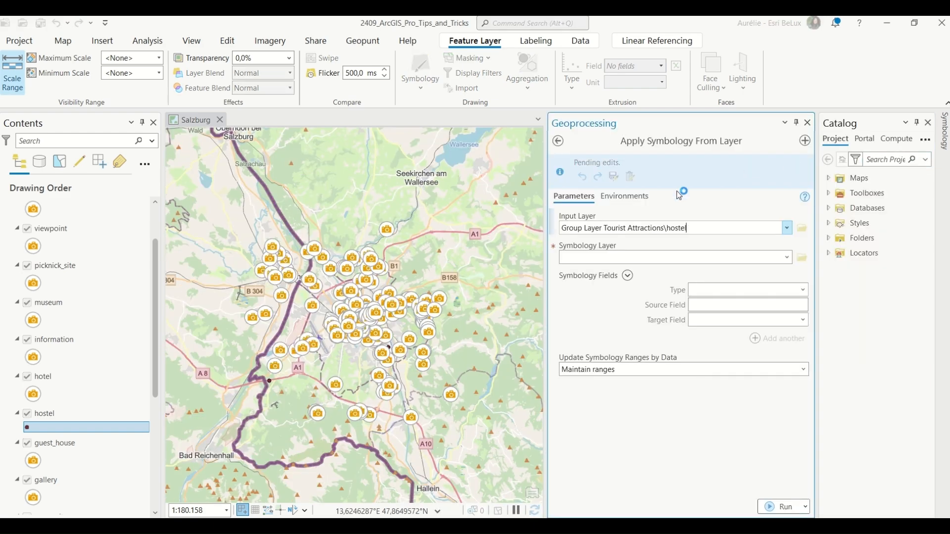
pyautogui.moveTo(554, 220)
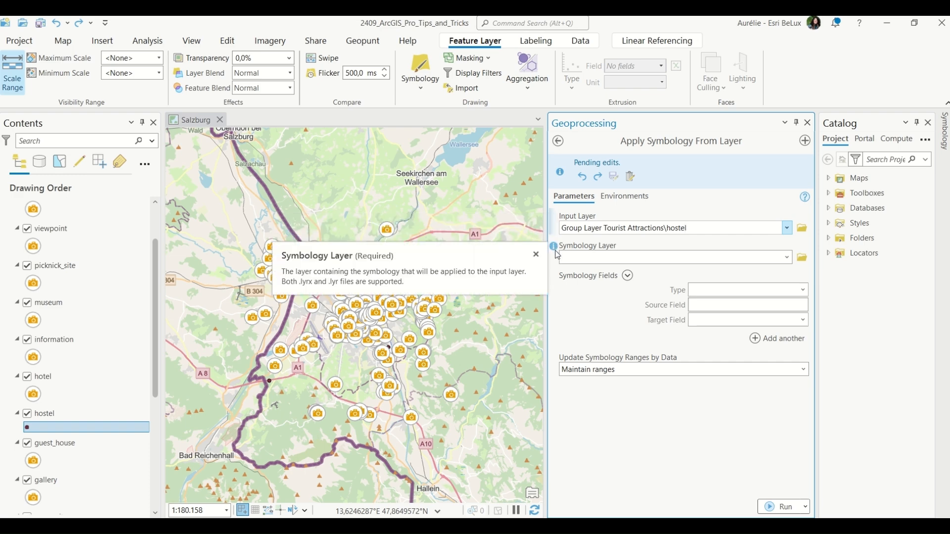
pyautogui.doubleClick(569, 257)
pyautogui.write('Group Layer Tourist Attractions')
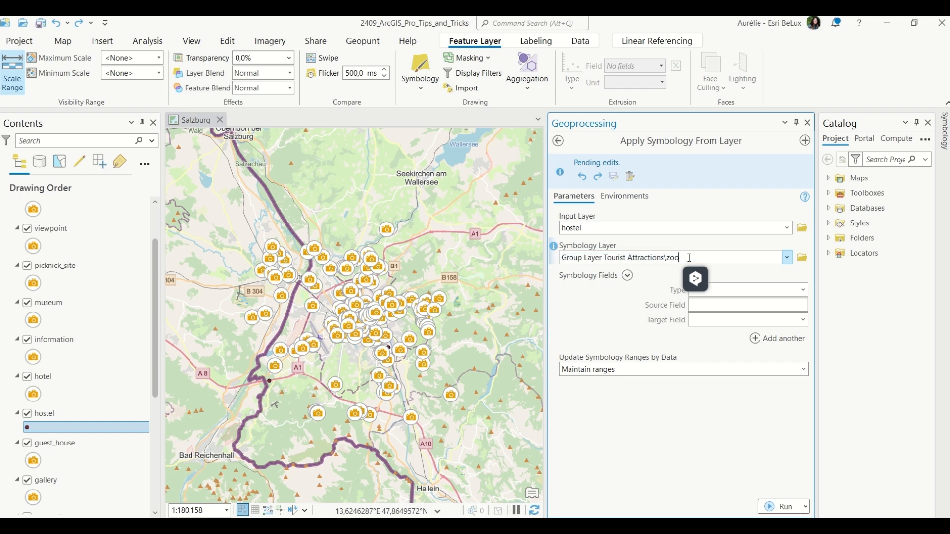
pyautogui.scroll(3, 66, 248)
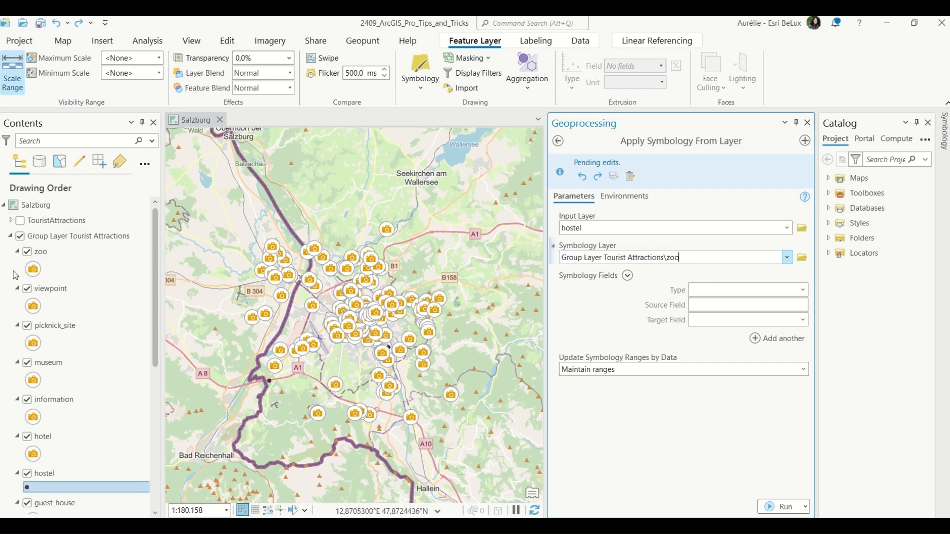
pyautogui.click(773, 512)
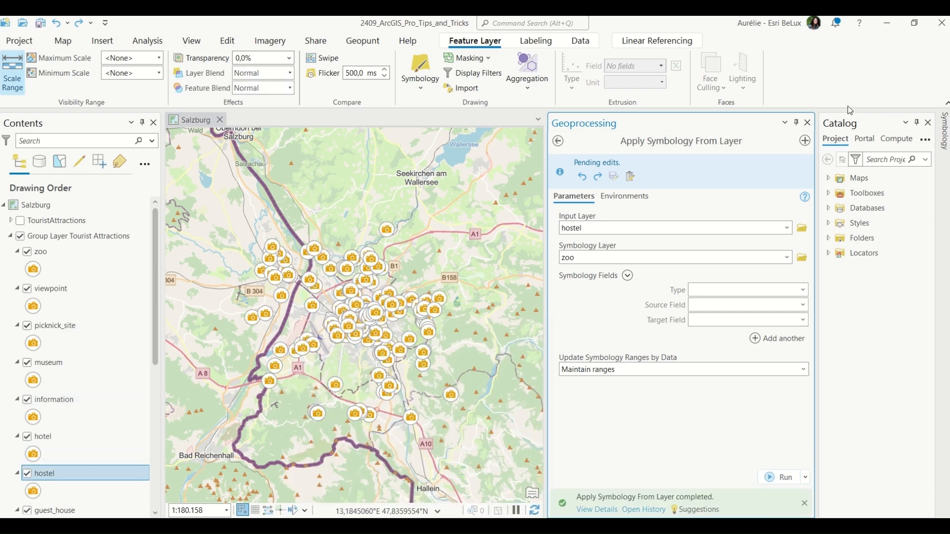
pyautogui.click(808, 124)
pyautogui.click(40, 23)
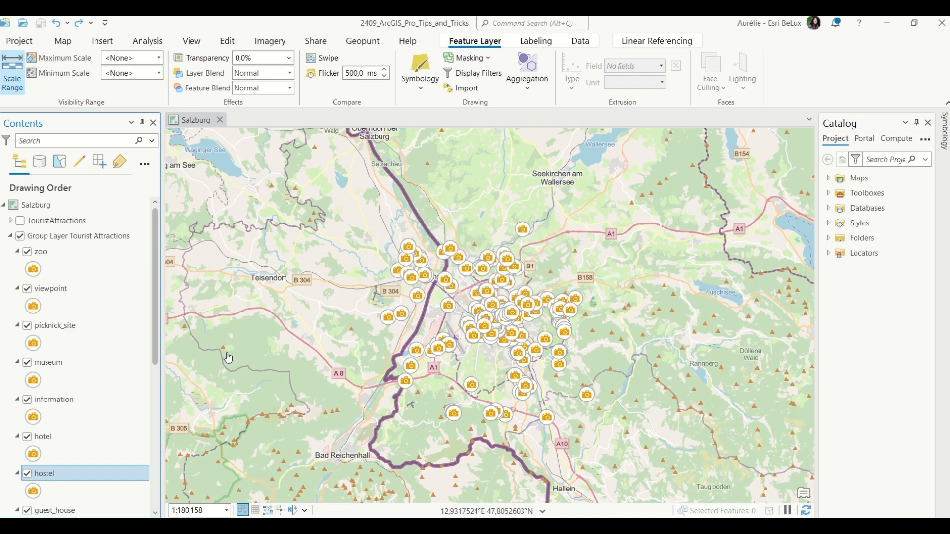
# Change the group type of Group Layer Tourist Attractions to Radio.
pyautogui.rightClick(81, 233)
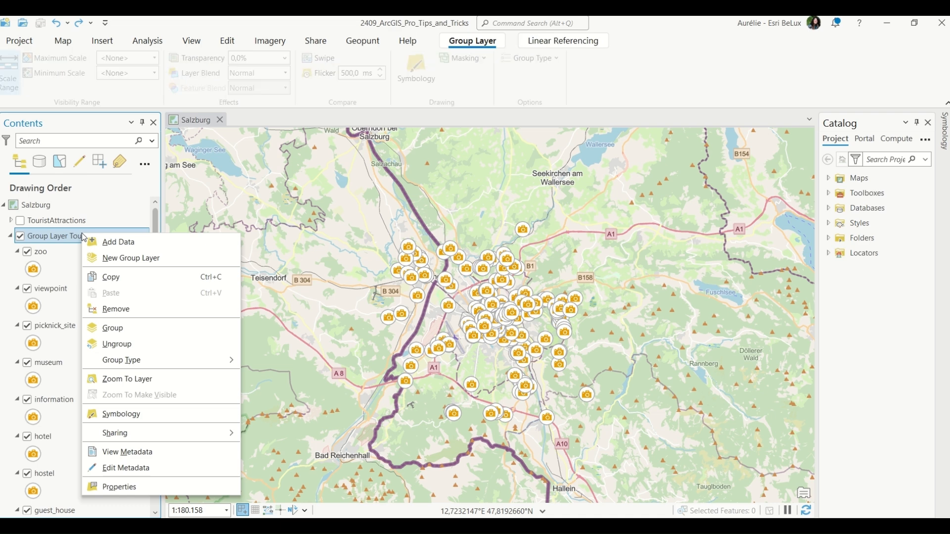
pyautogui.moveTo(171, 364)
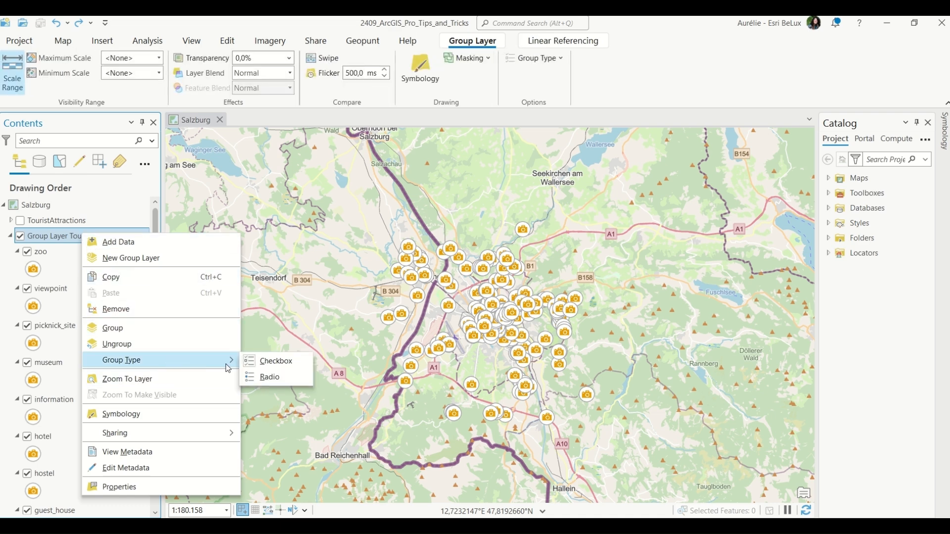
pyautogui.click(267, 380)
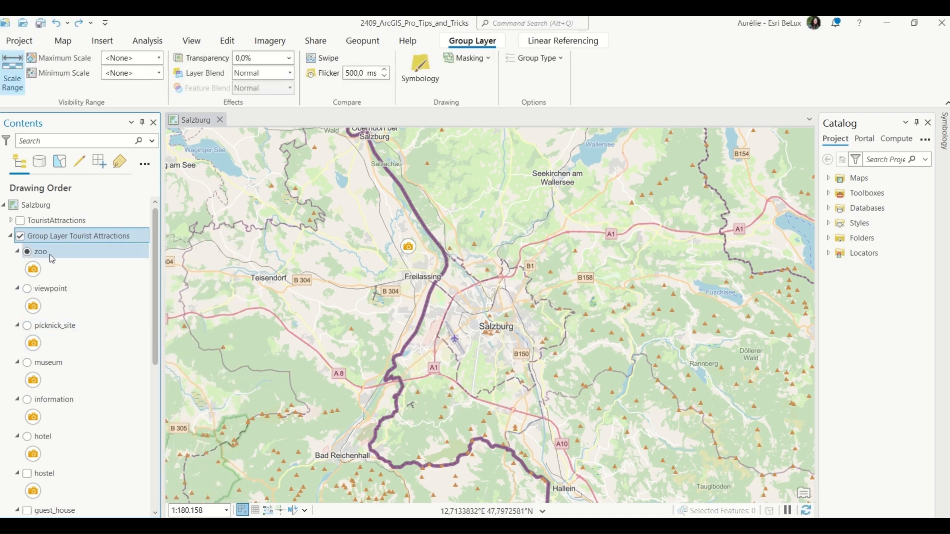
# Display the viewpoint sublayer and collapse the sublayer legends in the group layer.
pyautogui.click(46, 289)
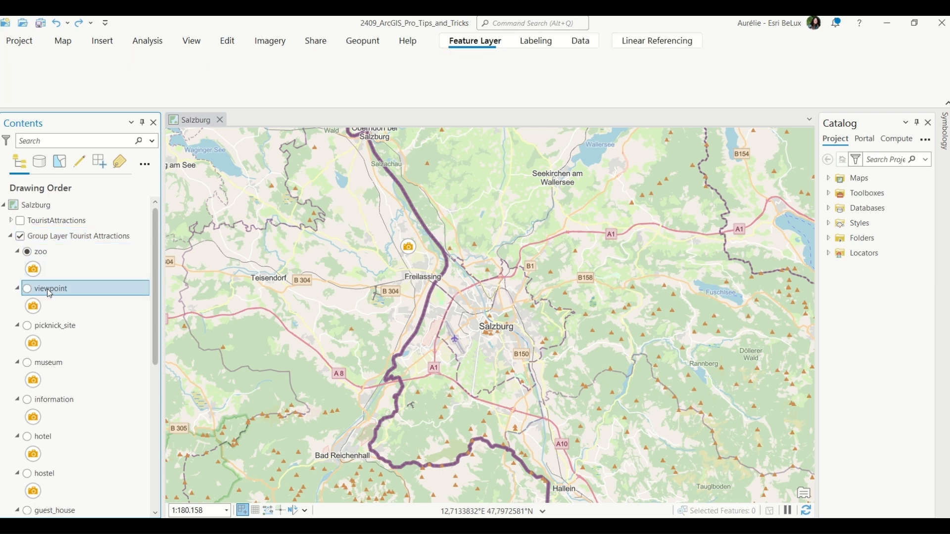
pyautogui.click(28, 290)
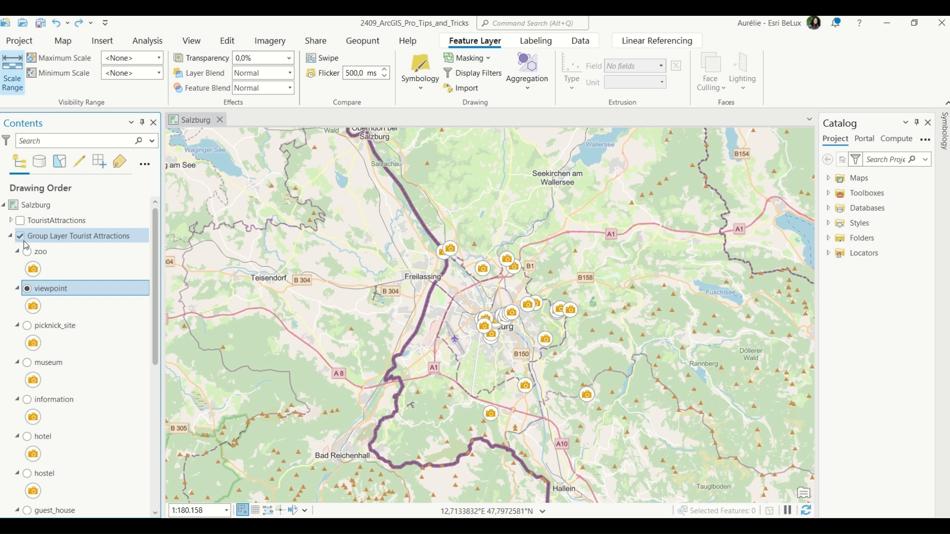
pyautogui.click(59, 237)
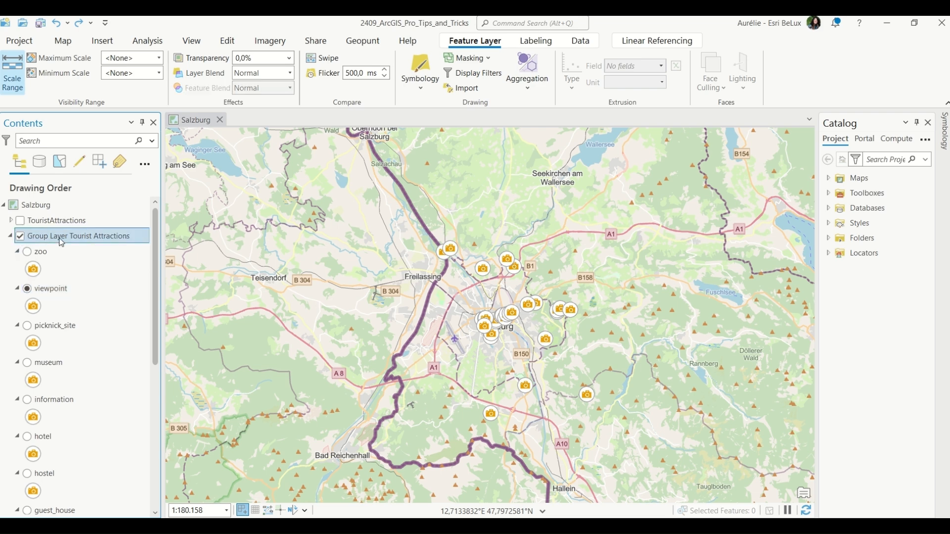
pyautogui.keyDown('ctrl'); pyautogui.click(19, 252); pyautogui.keyUp('ctrl')
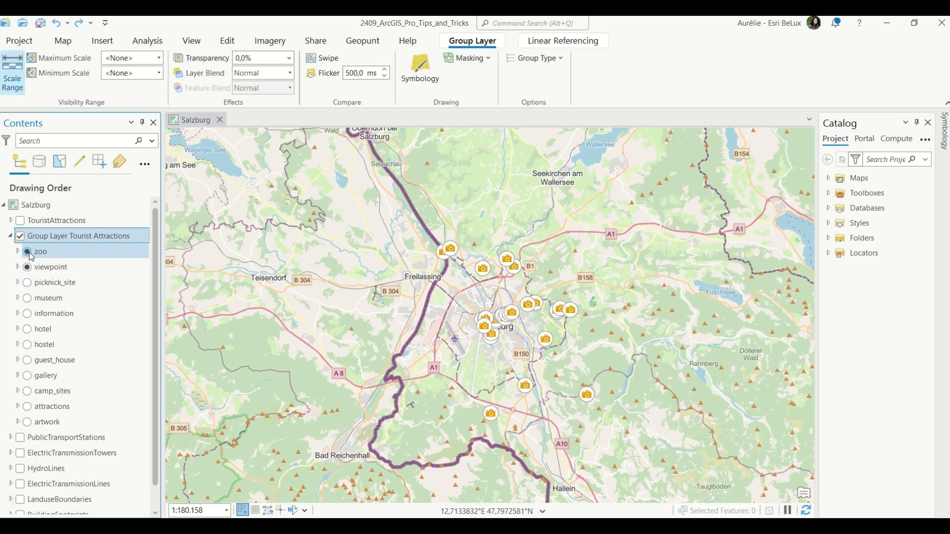
# Switch through the zoo, viewpoint, picknick_site, hotel, hostel, gallery and camp_sites sublayers one at a time.
pyautogui.click(28, 252)
pyautogui.click(29, 268)
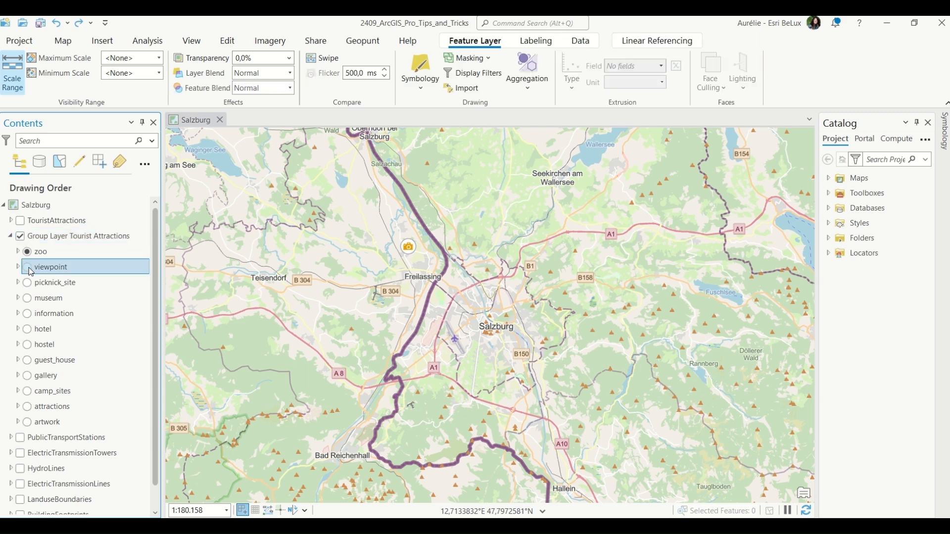
pyautogui.click(28, 267)
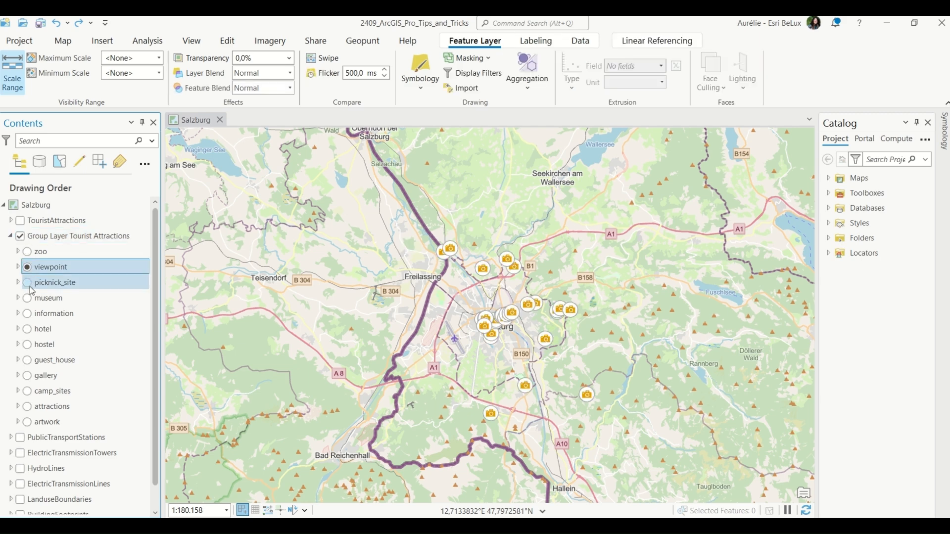
pyautogui.click(28, 283)
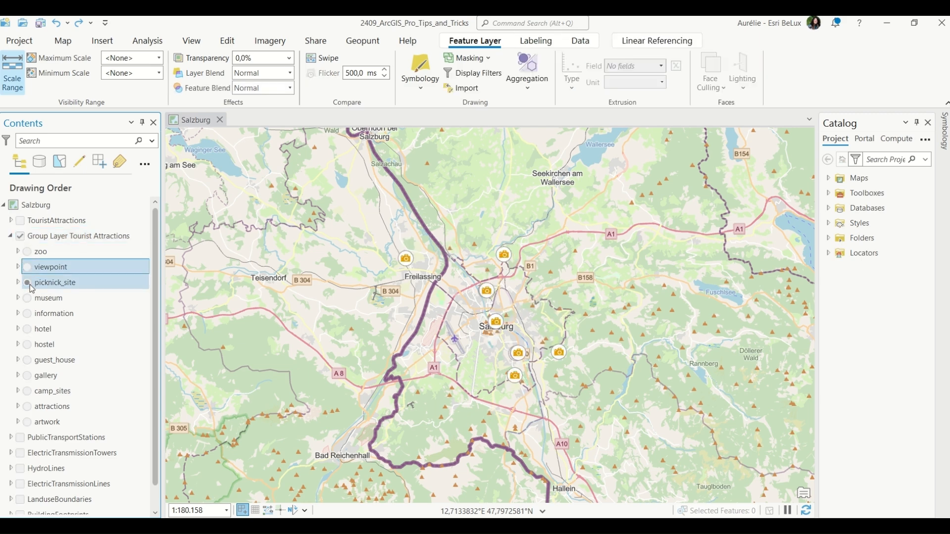
pyautogui.click(28, 330)
pyautogui.scroll(2, 420, 349)
pyautogui.scroll(-2, 499, 365)
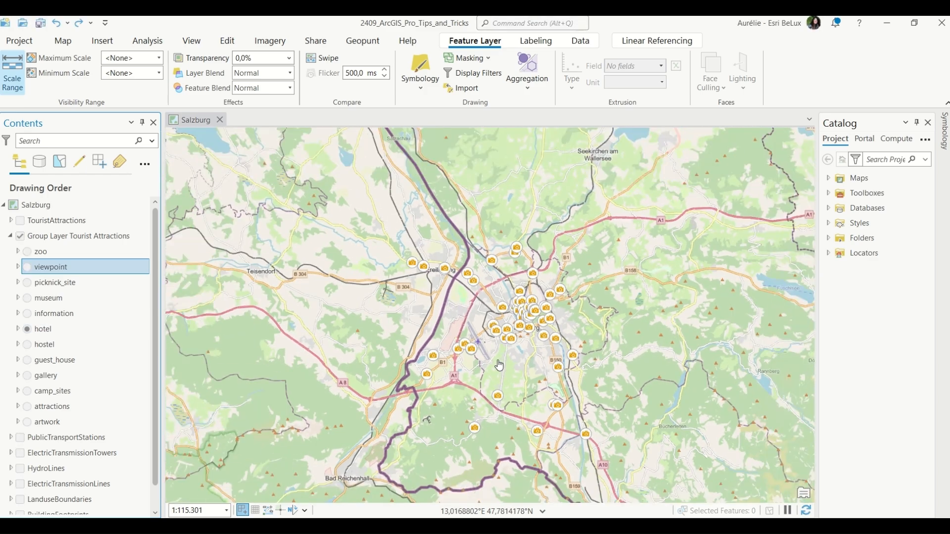
pyautogui.click(28, 349)
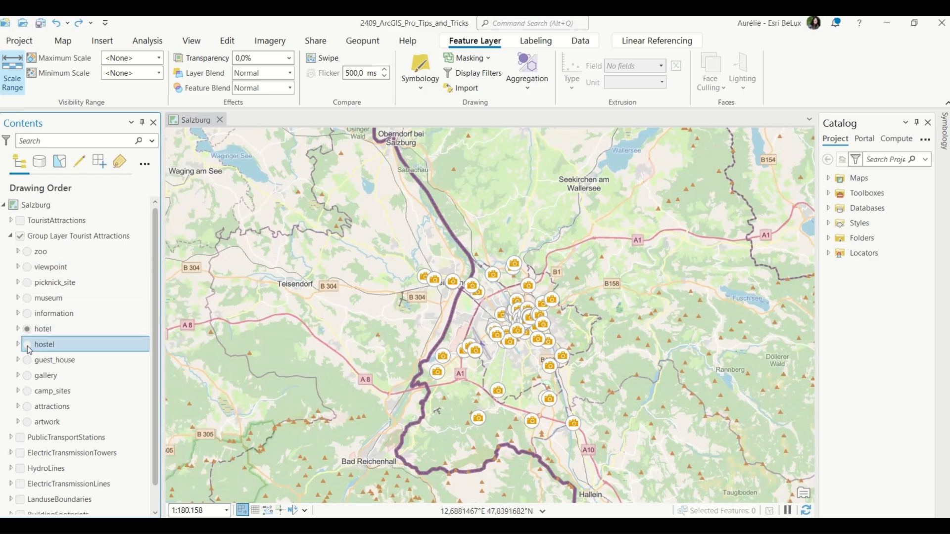
pyautogui.click(29, 376)
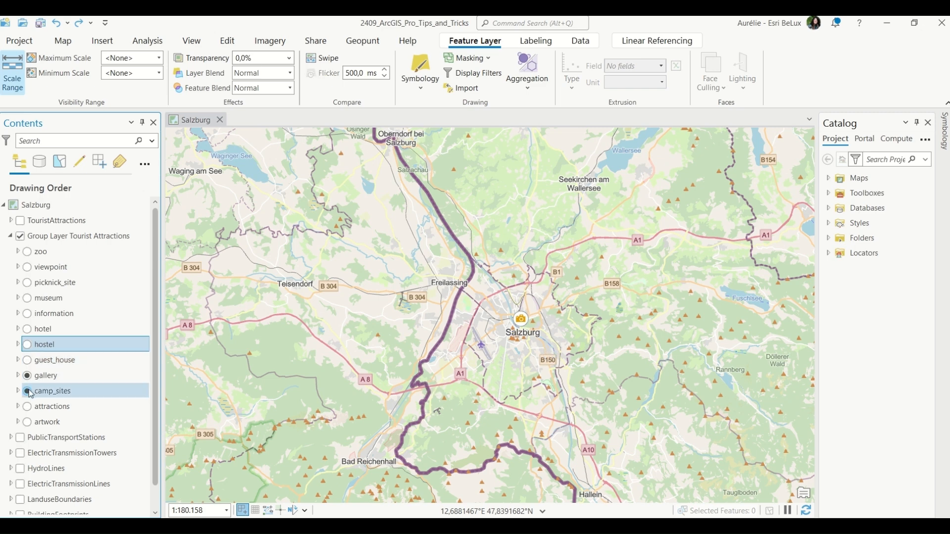
pyautogui.click(27, 391)
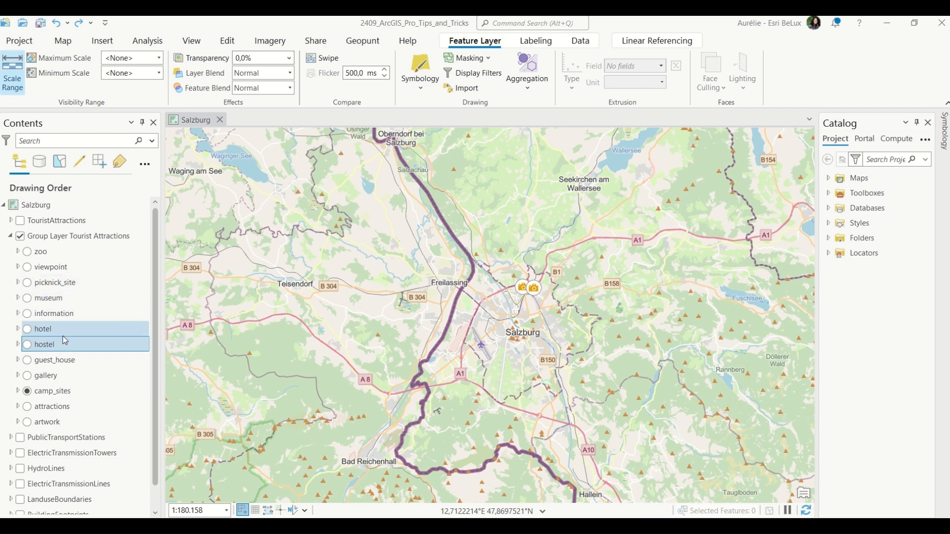
# Turn on labels for the hostel layer, then enable labeling for every sublayer of Group Layer Tourist Attractions.
pyautogui.click(553, 44)
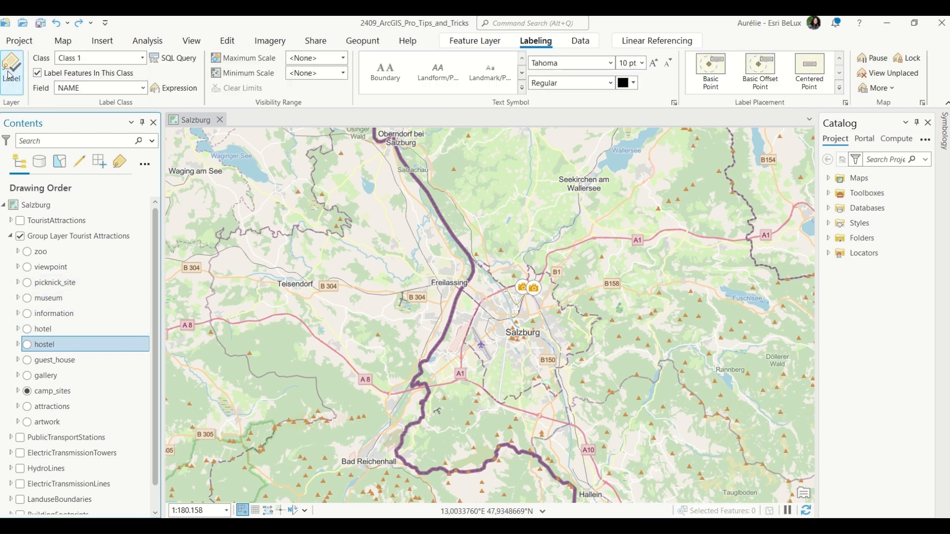
pyautogui.click(10, 75)
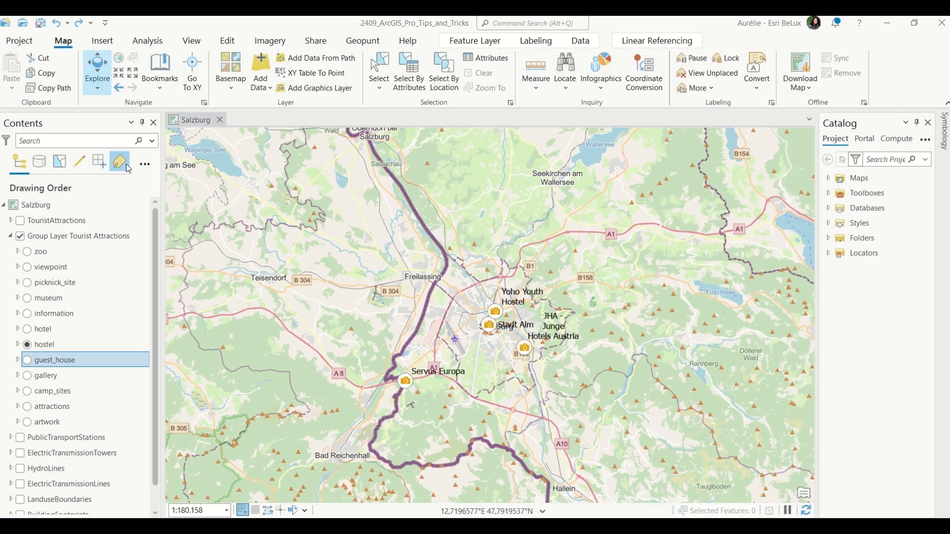
pyautogui.click(120, 162)
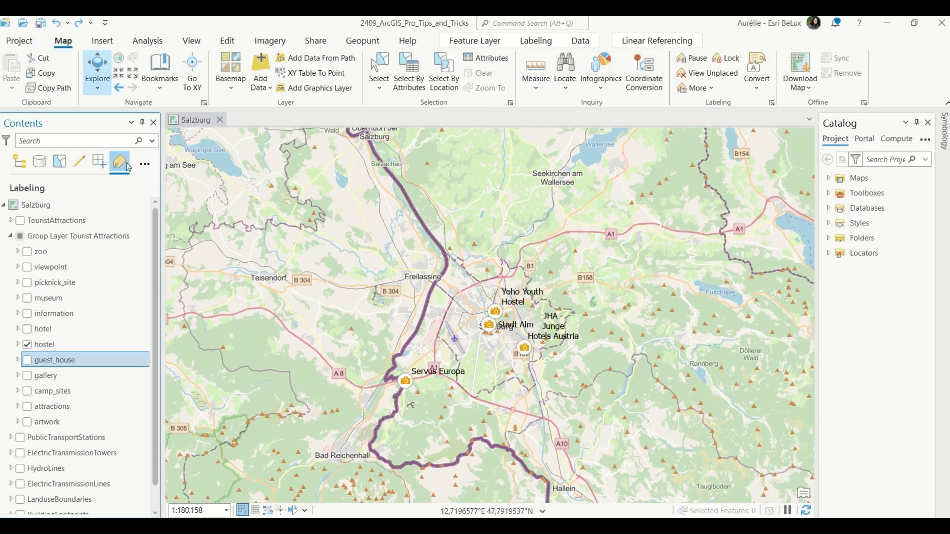
pyautogui.click(28, 240)
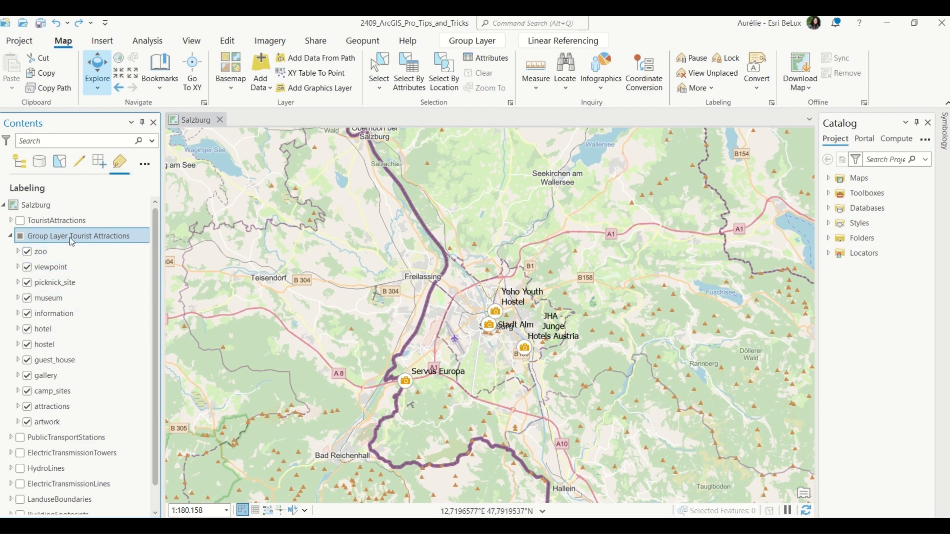
# Display the viewpoint, picknick_site and information sublayers in turn to view their labels.
pyautogui.click(20, 162)
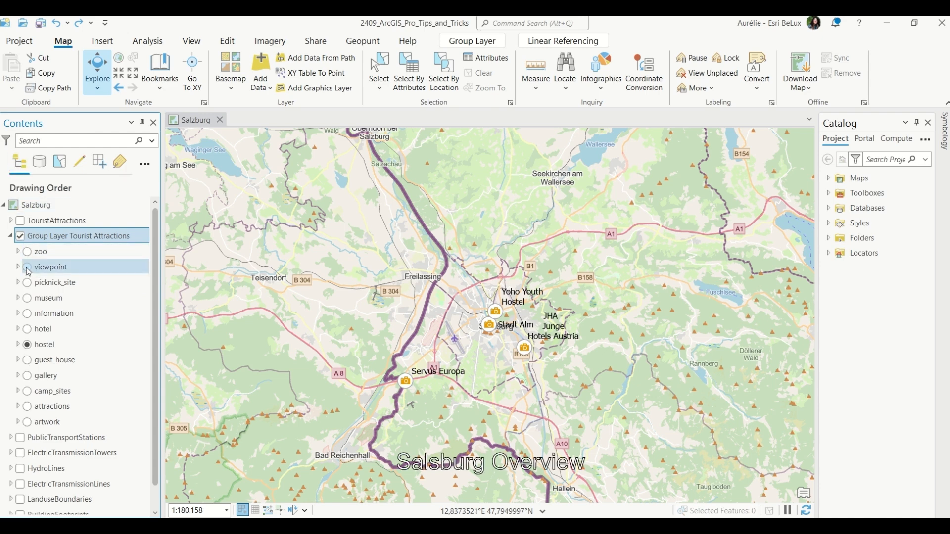
pyautogui.click(27, 268)
pyautogui.click(27, 283)
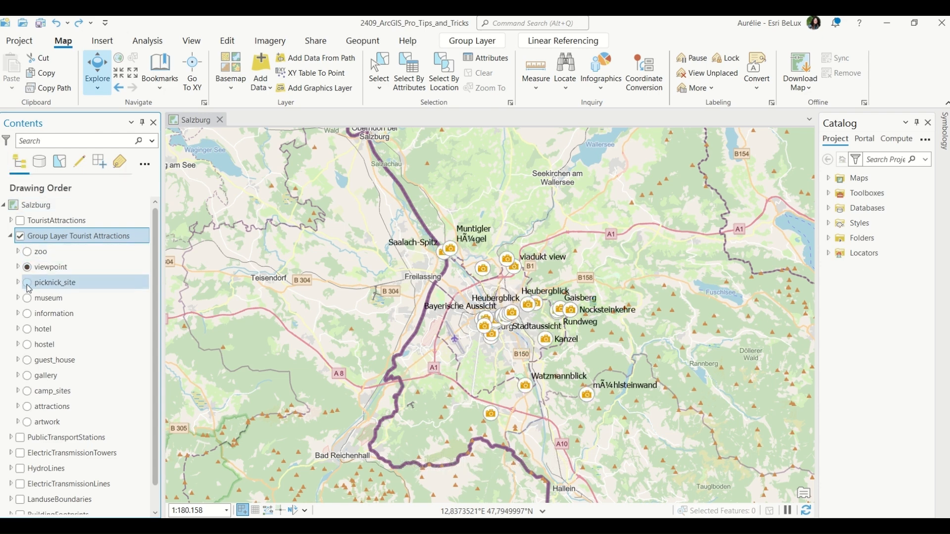
pyautogui.click(27, 313)
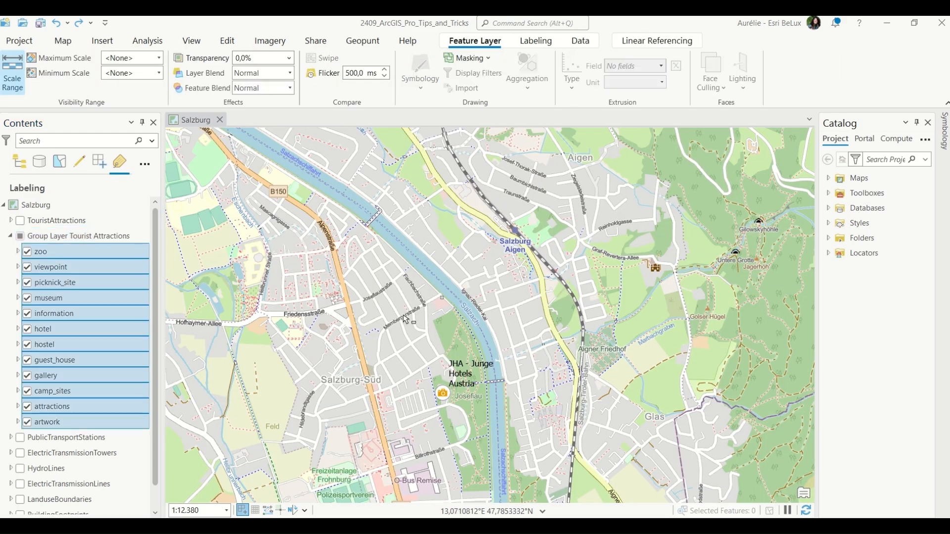
# Set the label text colour of all group sublayers to white.
pyautogui.scroll(-4, 356, 240)
pyautogui.scroll(-3, 396, 217)
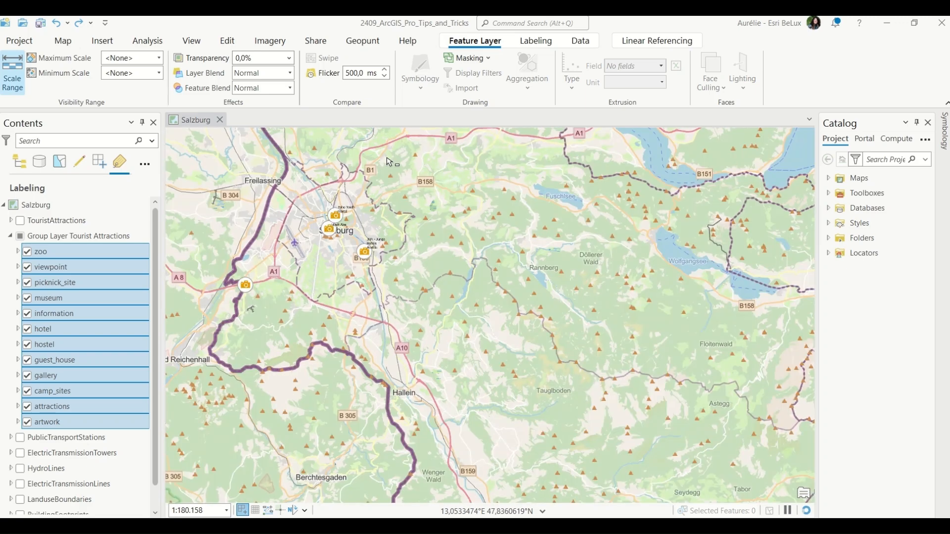
pyautogui.click(536, 40)
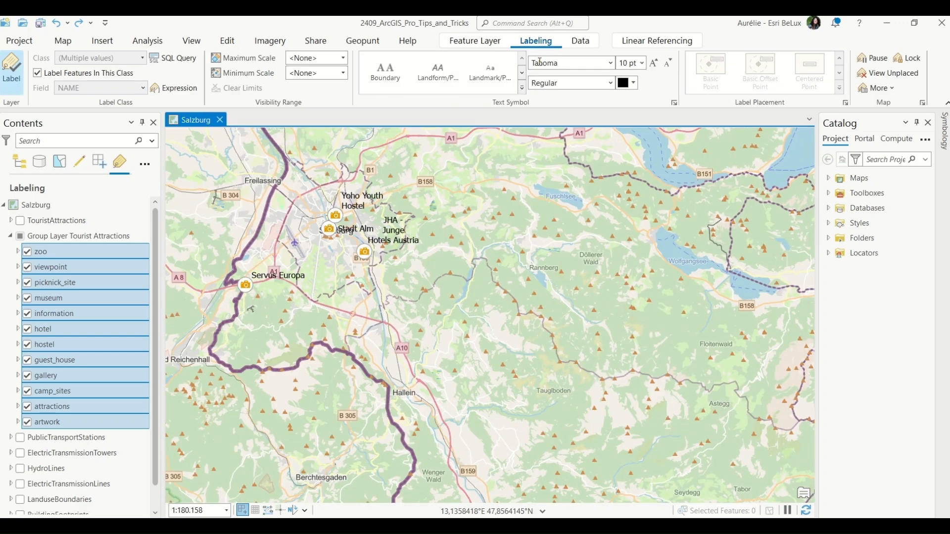
pyautogui.click(634, 83)
pyautogui.click(629, 153)
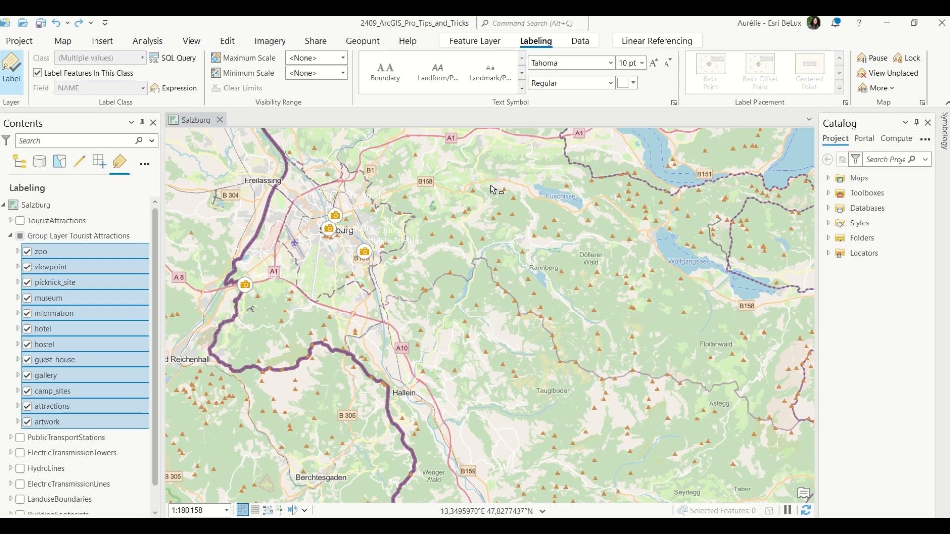
# Change the label text colour of all group sublayers to red.
pyautogui.click(633, 85)
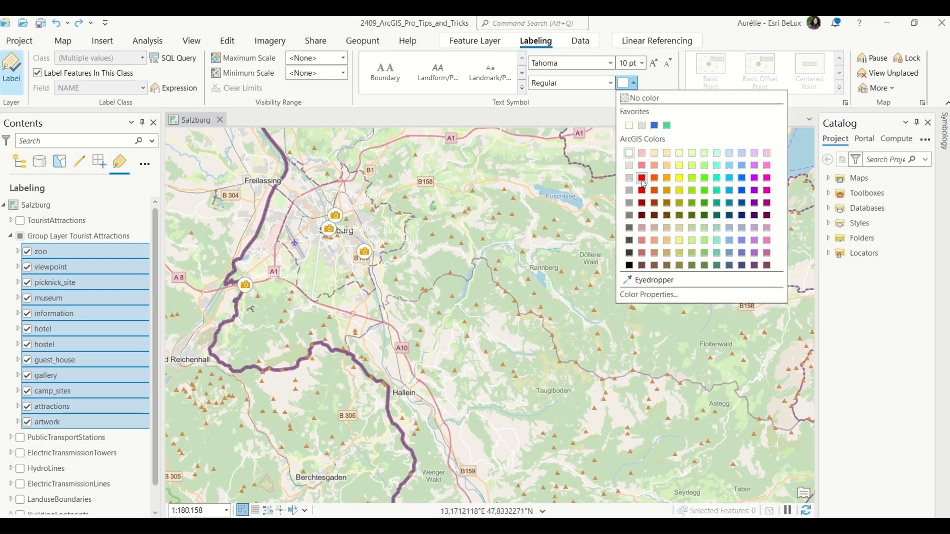
pyautogui.click(642, 203)
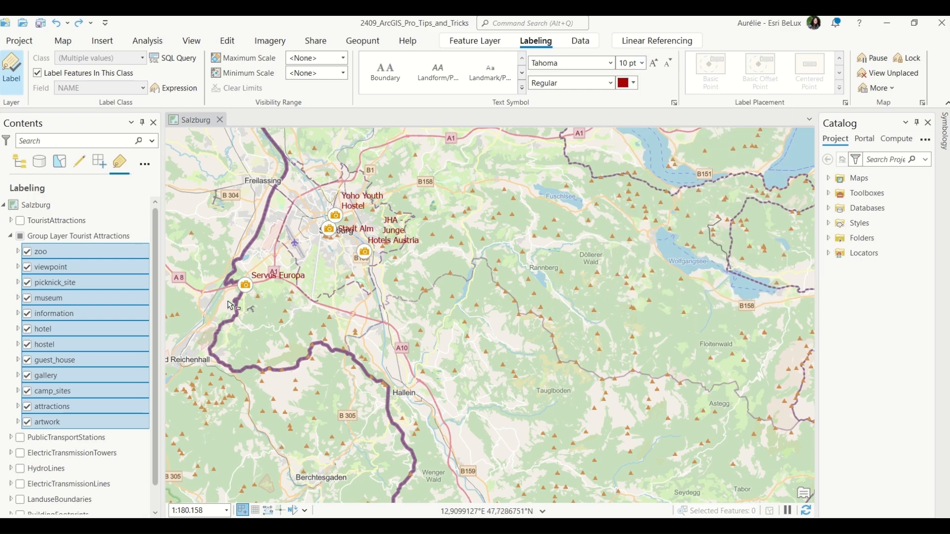
pyautogui.scroll(2, 222, 223)
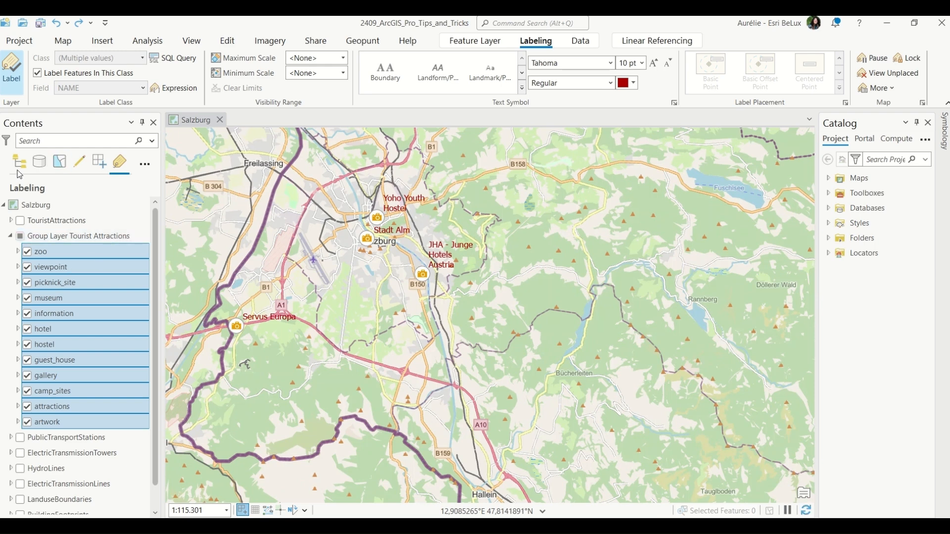
# Display the viewpoint, picknick_site and hotel sublayers in turn to check their red labels.
pyautogui.click(20, 162)
pyautogui.click(28, 268)
pyautogui.click(31, 280)
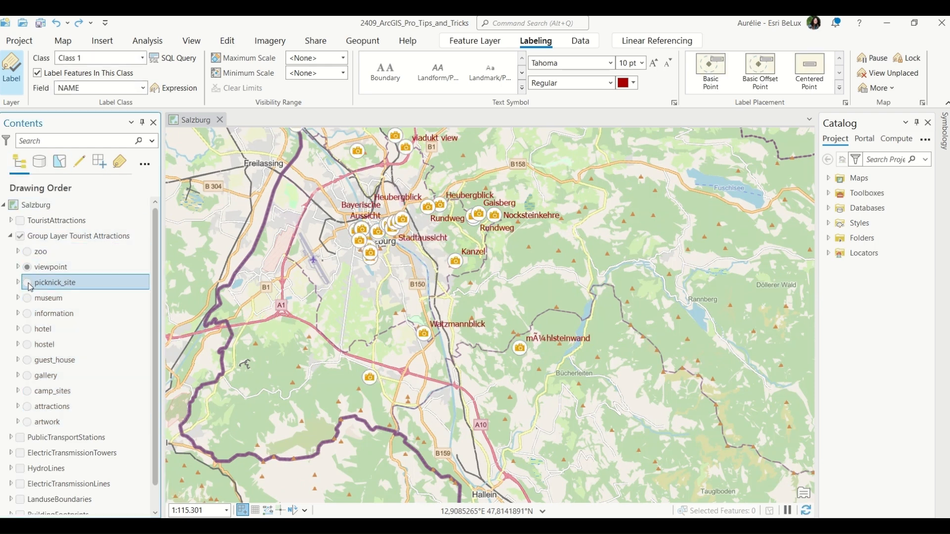
pyautogui.click(28, 283)
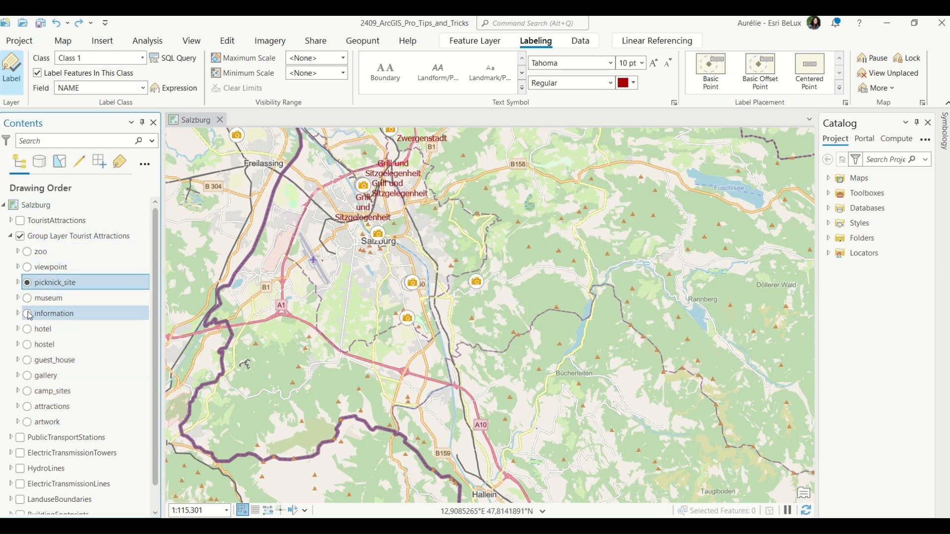
pyautogui.click(28, 329)
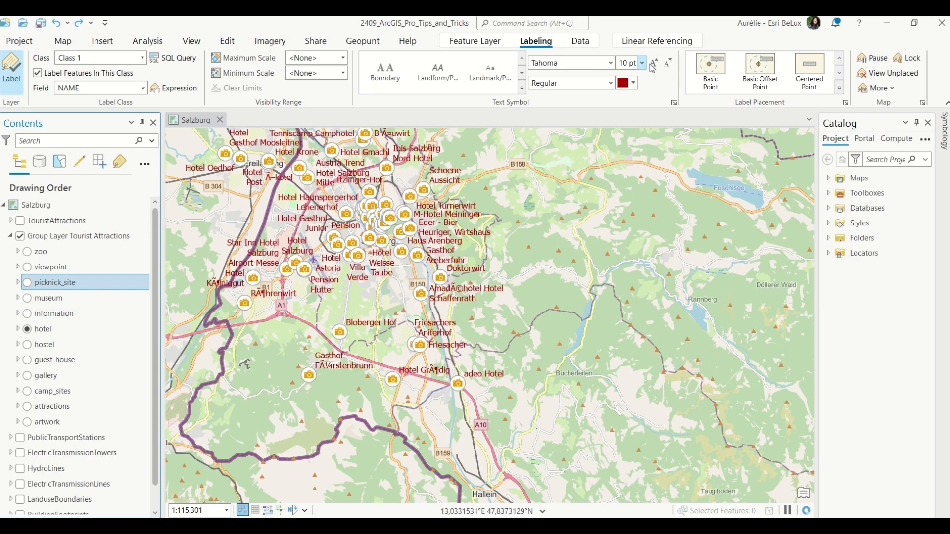
# Reduce the label font size of all group sublayers to 8 pt.
pyautogui.click(127, 167)
pyautogui.hotkey('ctrl', 'a')
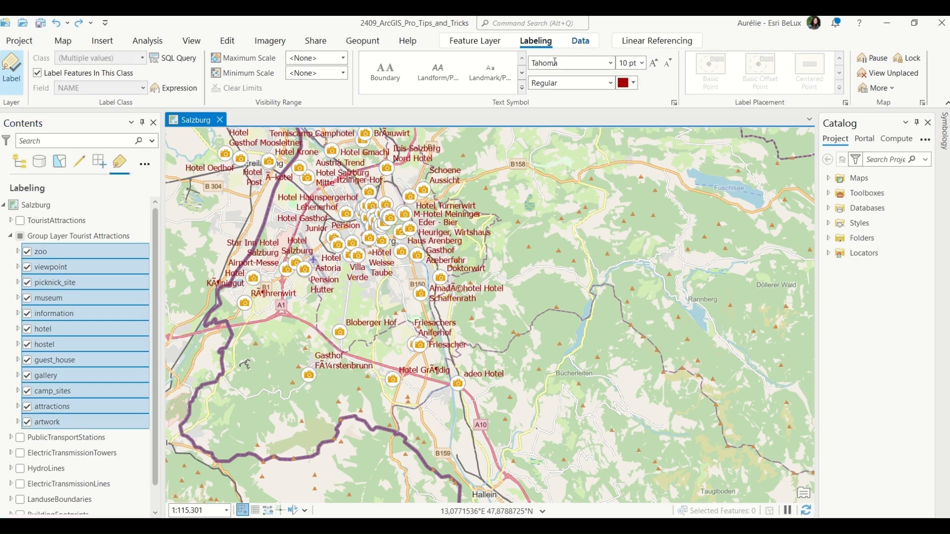
pyautogui.click(668, 63)
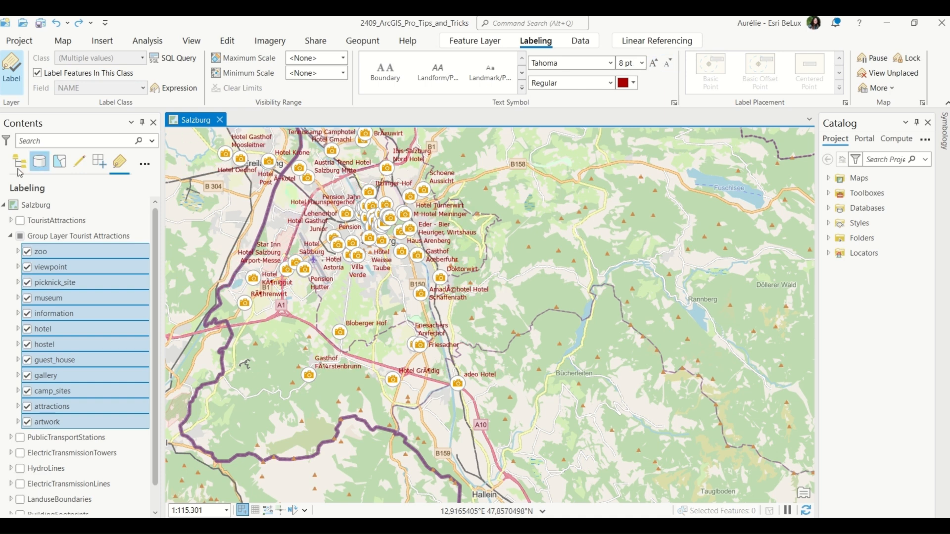
pyautogui.click(20, 162)
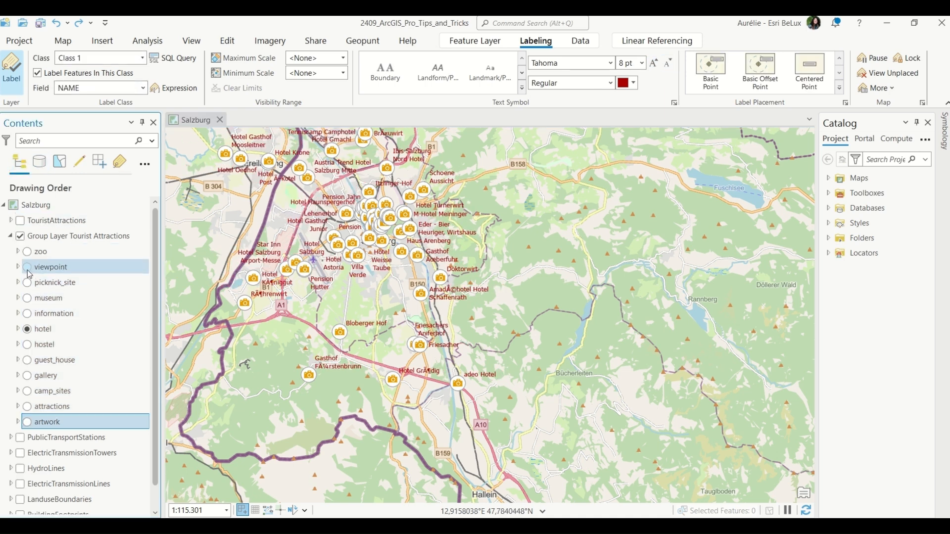
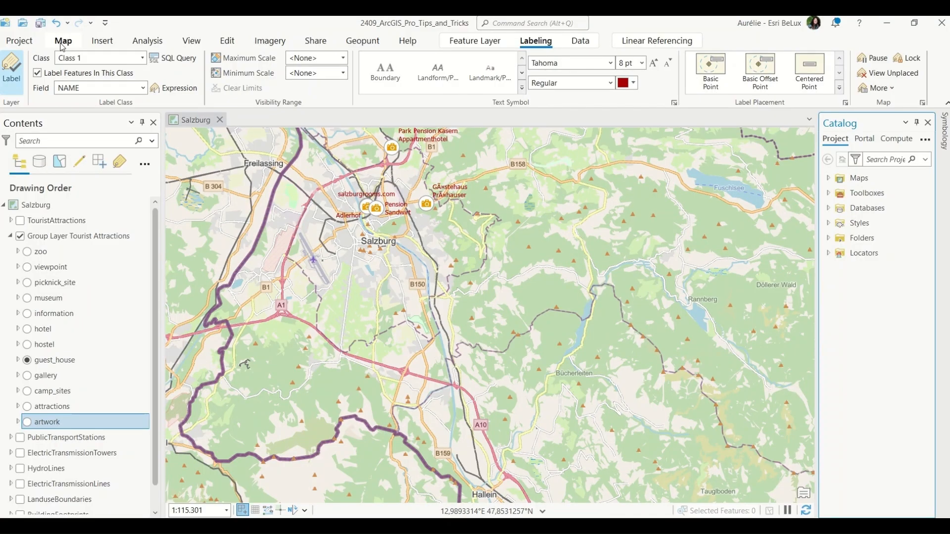
# Zoom the map to the Salsburg Overview bookmark.
pyautogui.click(62, 43)
pyautogui.click(159, 74)
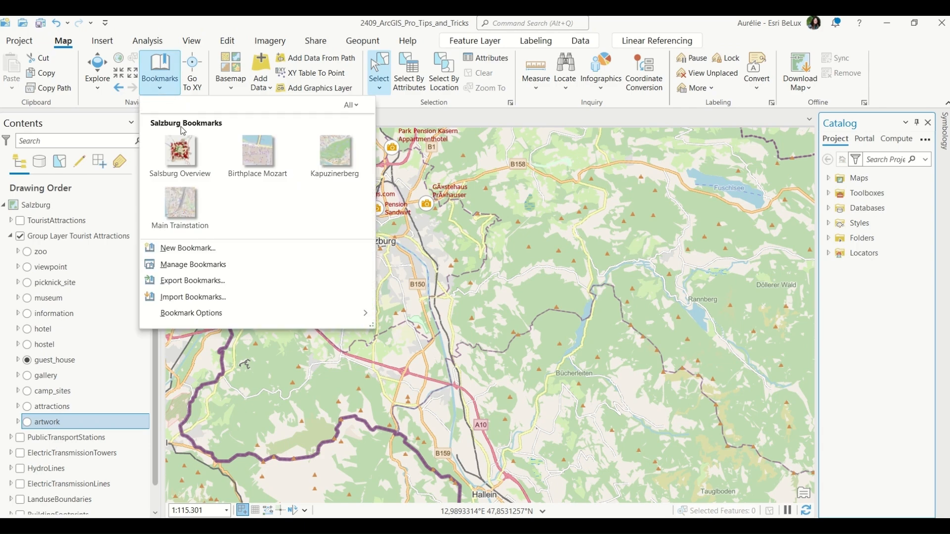
pyautogui.click(181, 155)
# Collapse and hide the tourist attractions group layer, and display the TouristAttractions layer instead.
pyautogui.click(21, 238)
pyautogui.click(9, 236)
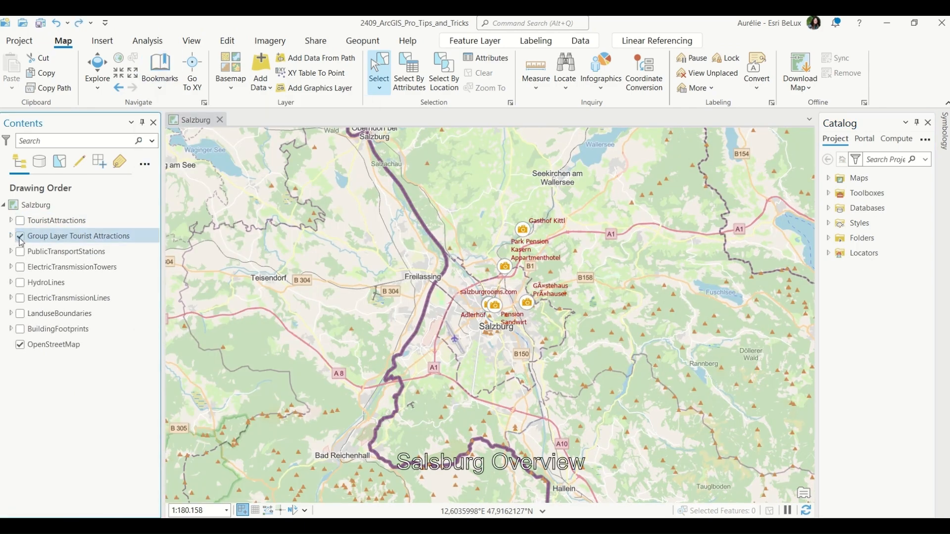
pyautogui.click(22, 223)
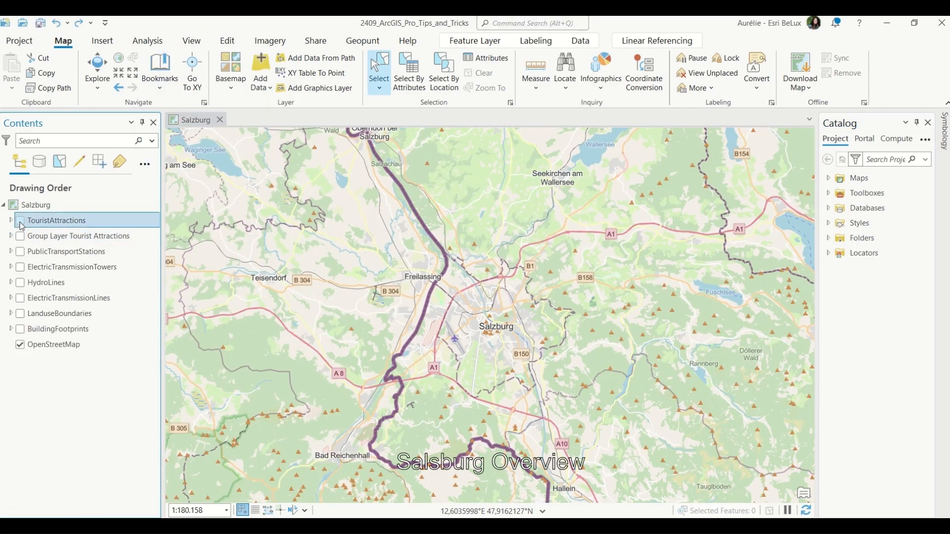
pyautogui.click(21, 221)
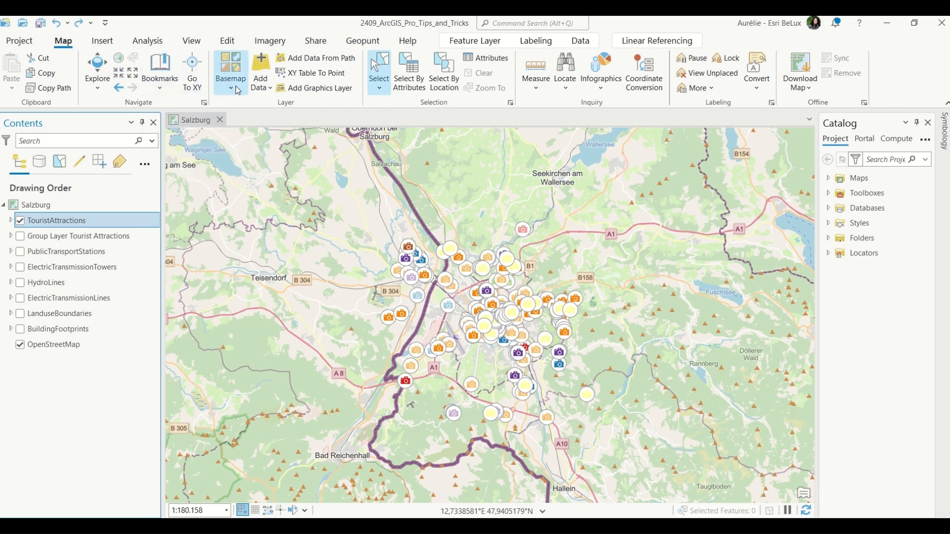
# Insert a new blank map.
pyautogui.click(109, 43)
pyautogui.click(12, 84)
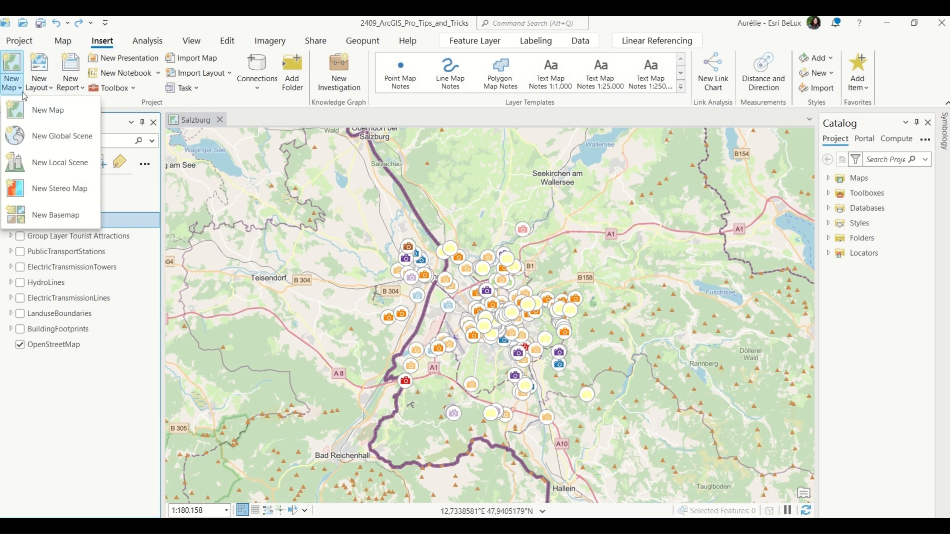
pyautogui.click(36, 113)
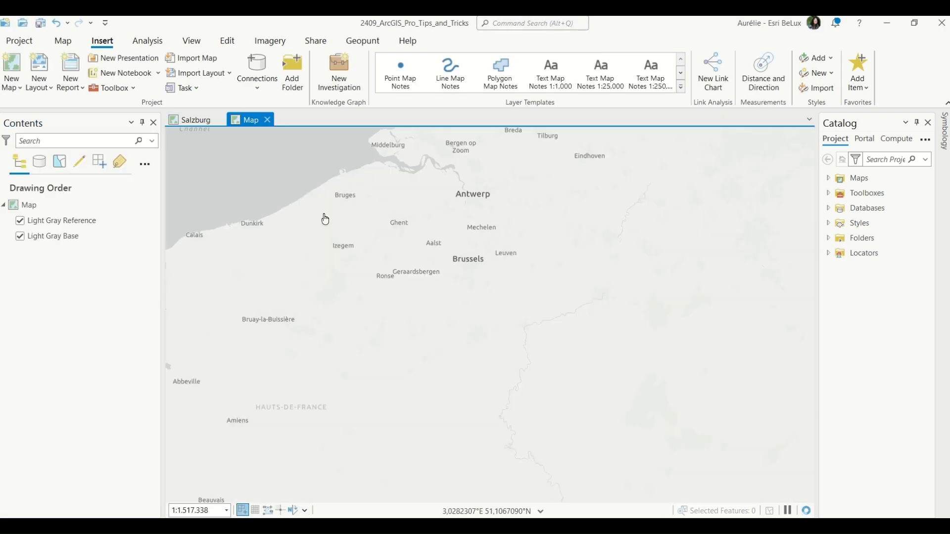
# Copy all layers of the Salzburg map into the new map by dragging them onto its view.
pyautogui.click(191, 120)
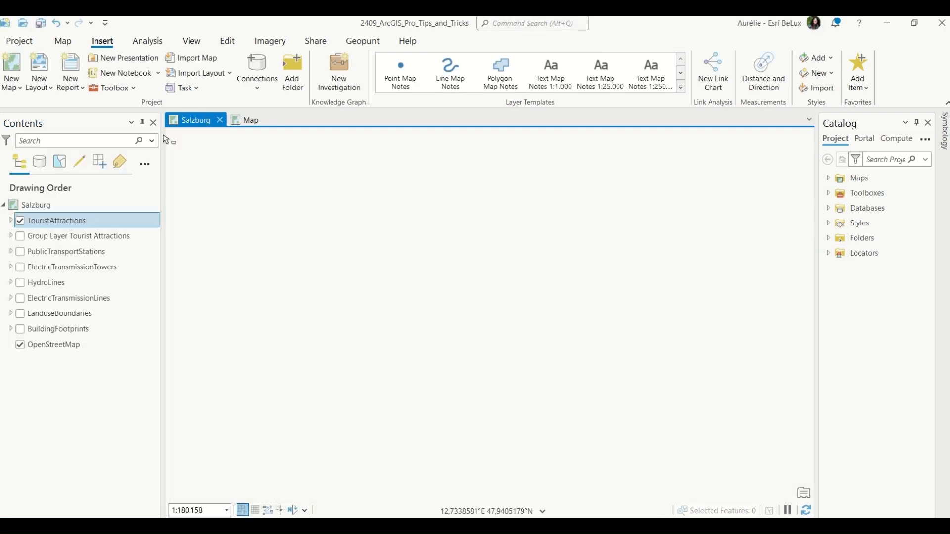
pyautogui.hotkey('ctrl', 'shift', 'd')
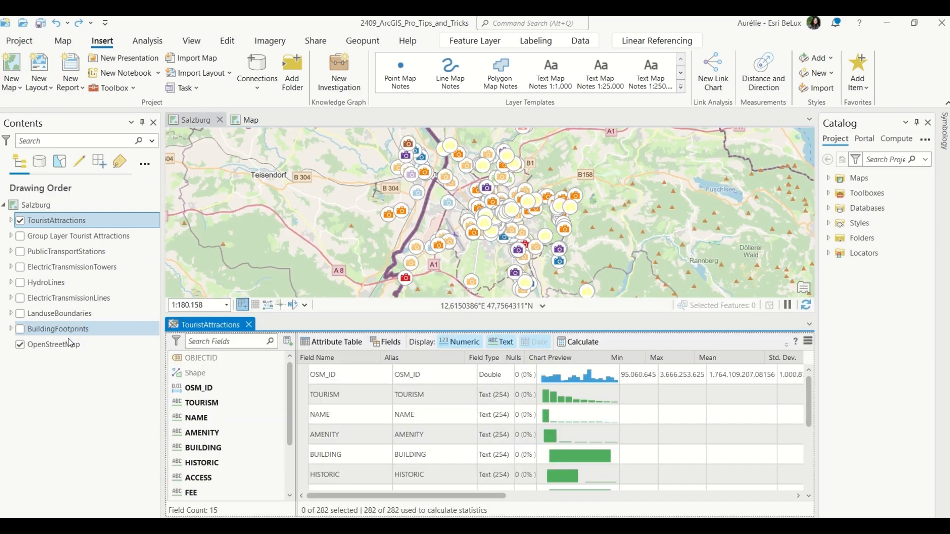
pyautogui.keyDown('shift'); pyautogui.click(67, 351); pyautogui.keyUp('shift')
pyautogui.moveTo(43, 278); pyautogui.dragTo(165, 202)
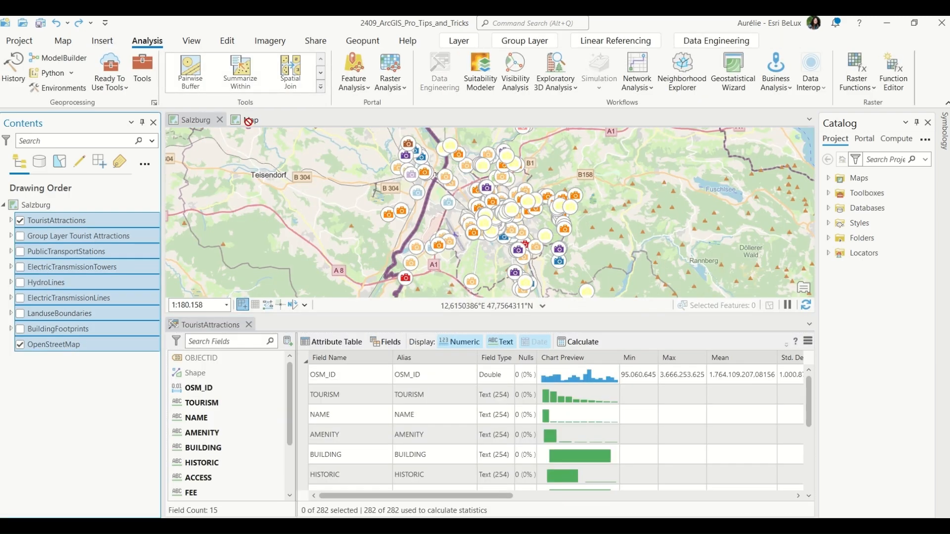
pyautogui.moveTo(249, 119); pyautogui.dragTo(285, 174)
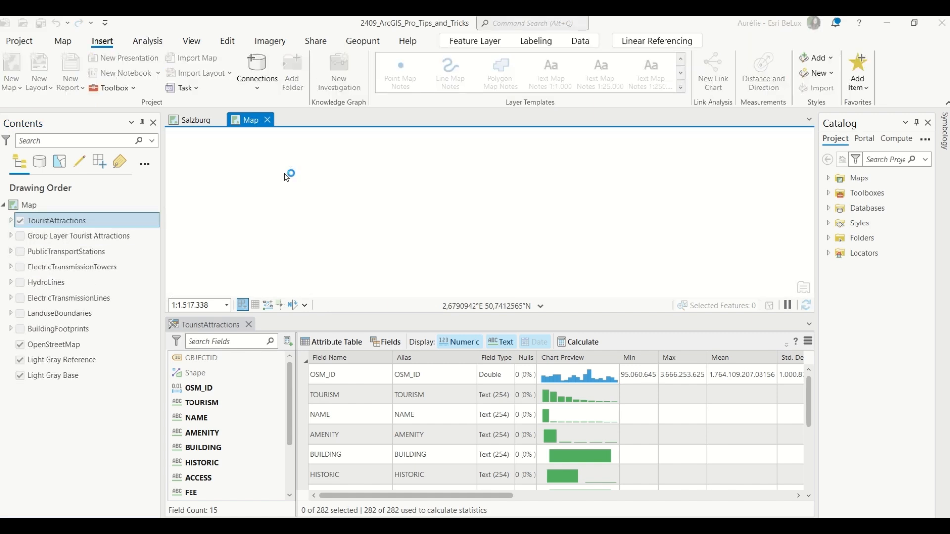
# Close the TouristAttractions statistics view and hide the OpenStreetMap layer in the new map.
pyautogui.click(249, 324)
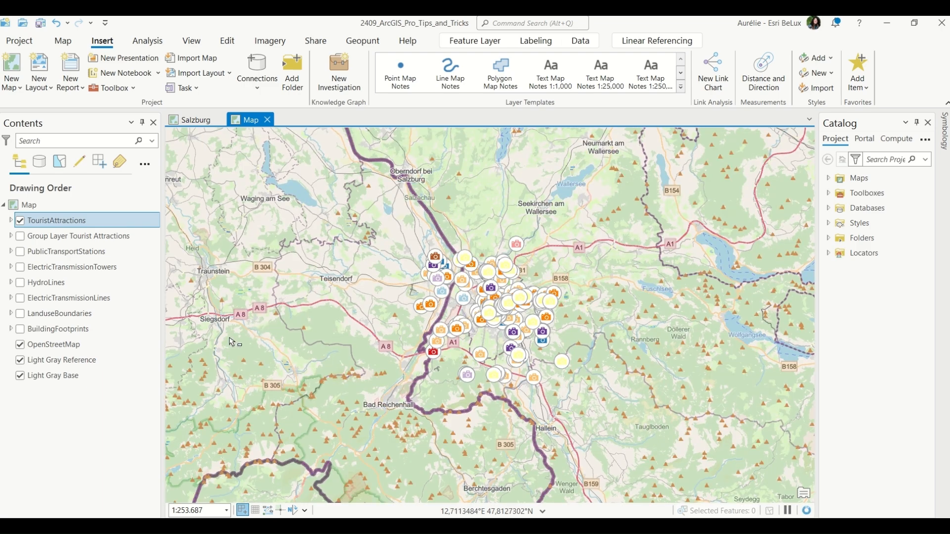
pyautogui.scroll(5, 496, 312)
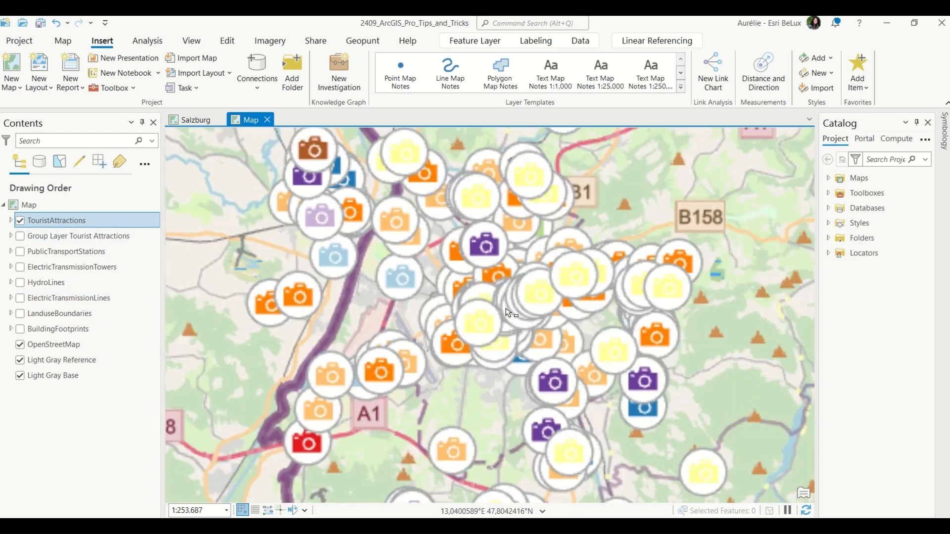
pyautogui.scroll(-3, 519, 314)
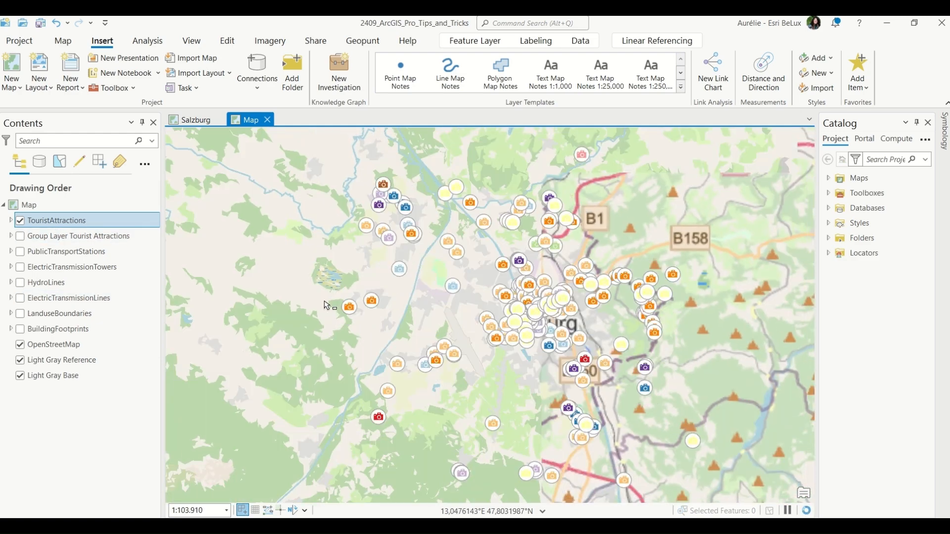
pyautogui.click(20, 344)
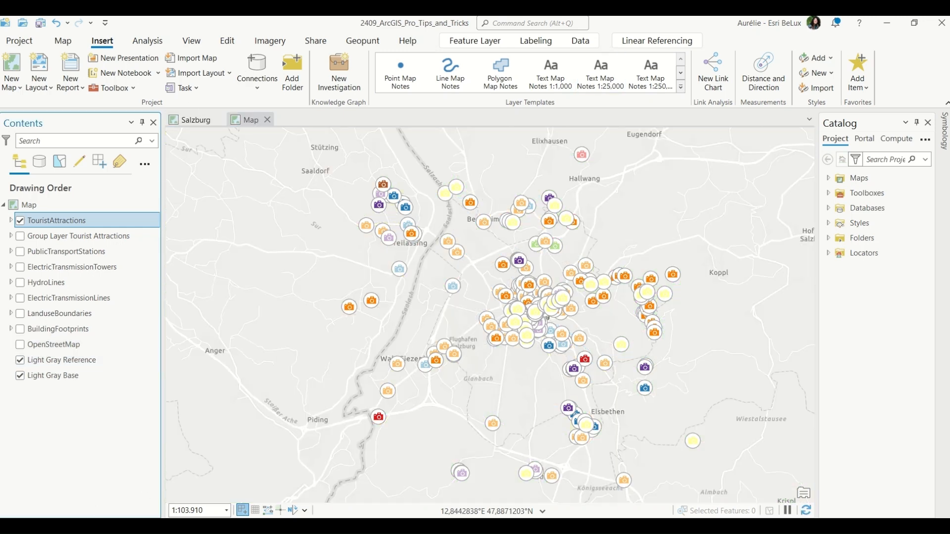
# Close the new map and select only the TouristAttractions layer in the Salzburg map.
pyautogui.click(268, 121)
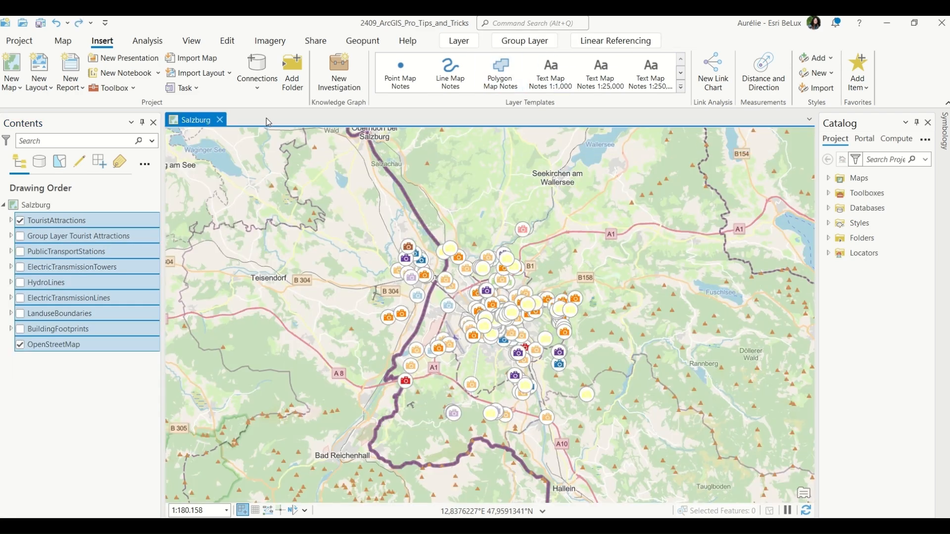
pyautogui.click(234, 46)
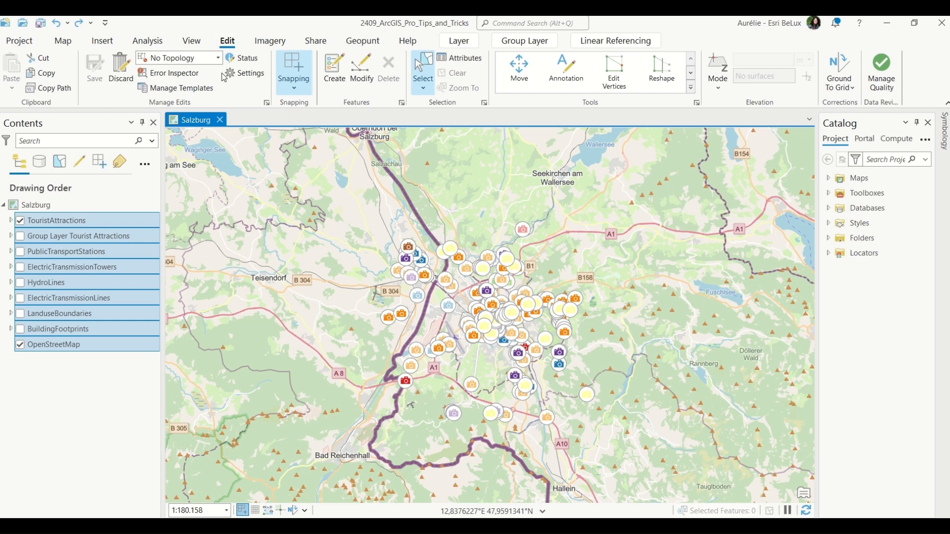
pyautogui.click(66, 43)
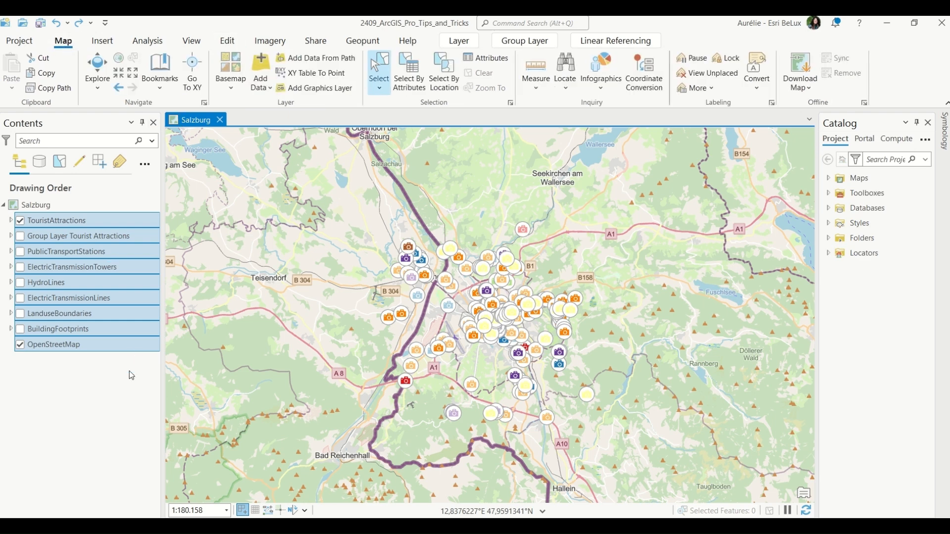
pyautogui.click(81, 215)
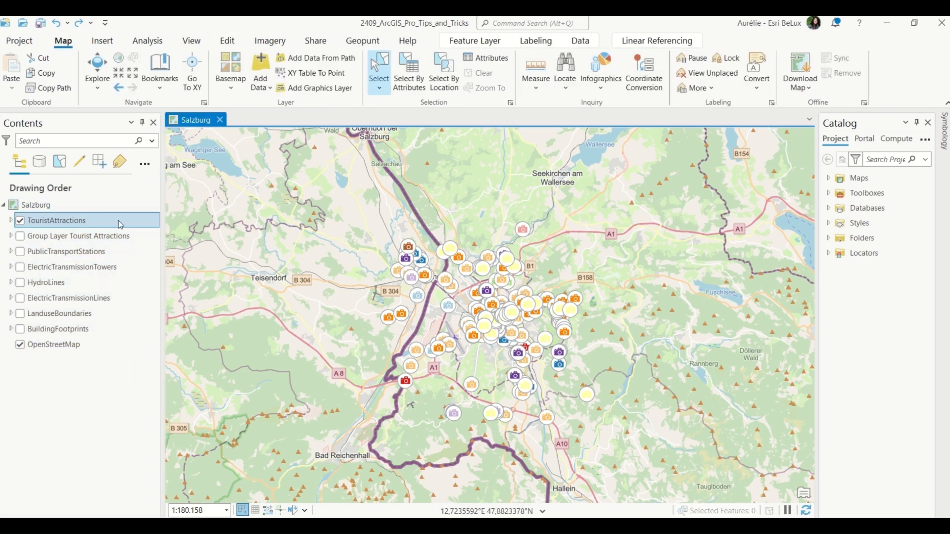
# Create a guest_house point feature in TouristAttractions near the Saalach river west of Salzburg.
pyautogui.hotkey('ctrl', 'shift', 'c')
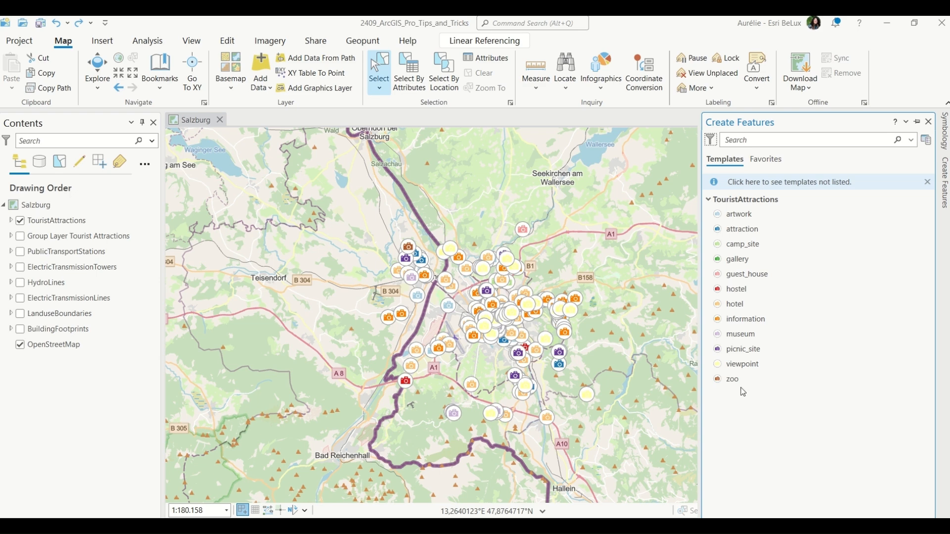
pyautogui.click(747, 265)
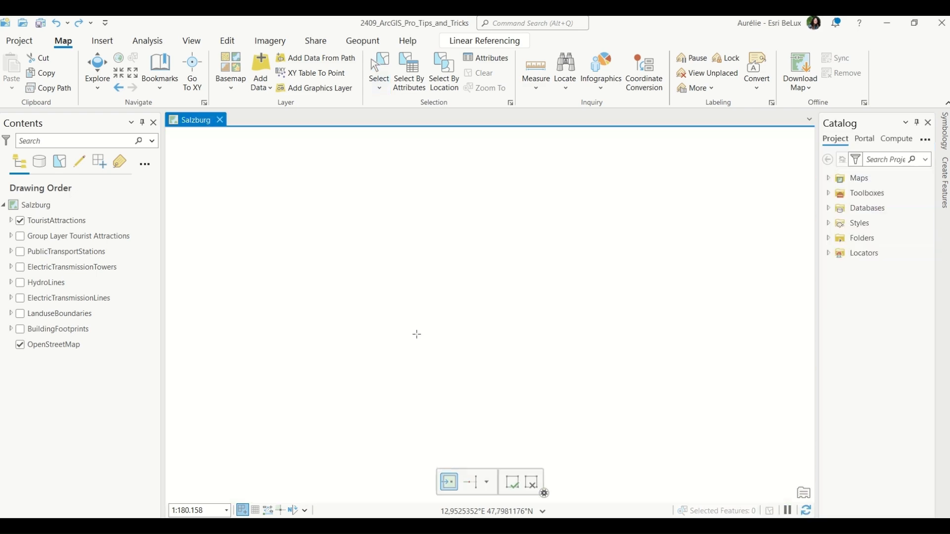
pyautogui.click(417, 334)
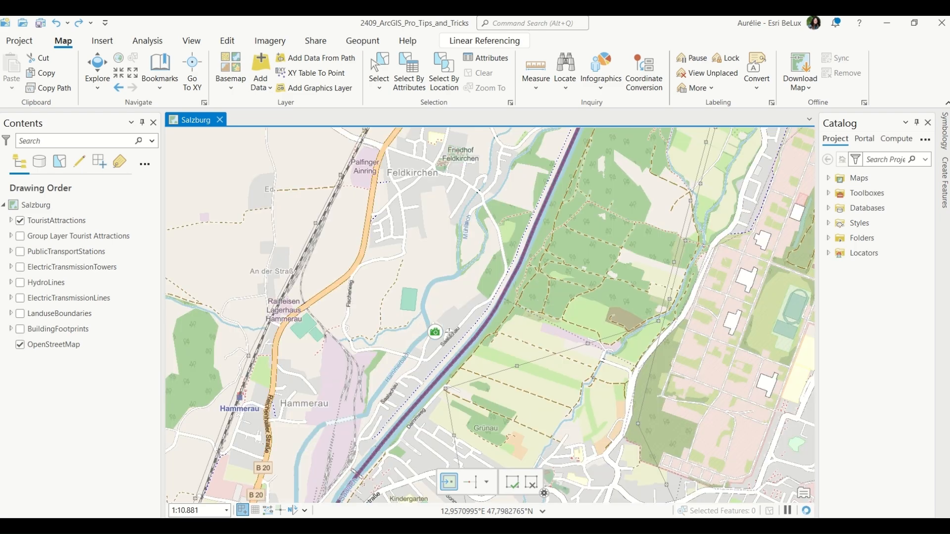
# Select the new guest_house point on the map for editing.
pyautogui.scroll(4, 507, 337)
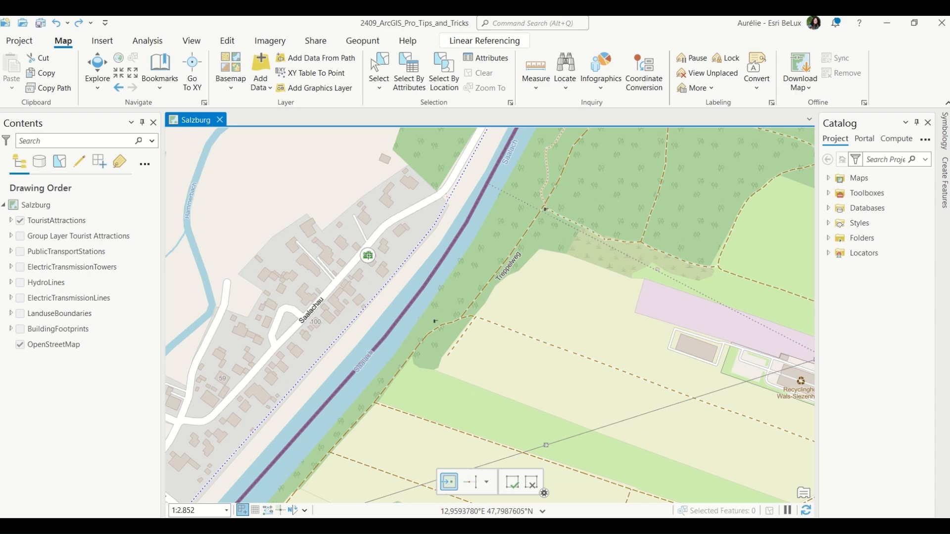
pyautogui.click(371, 258)
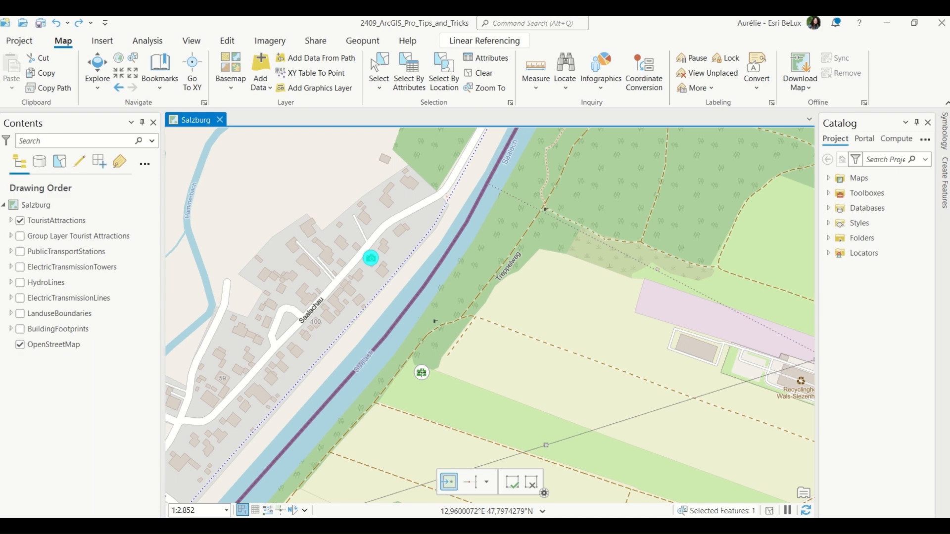
pyautogui.click(228, 41)
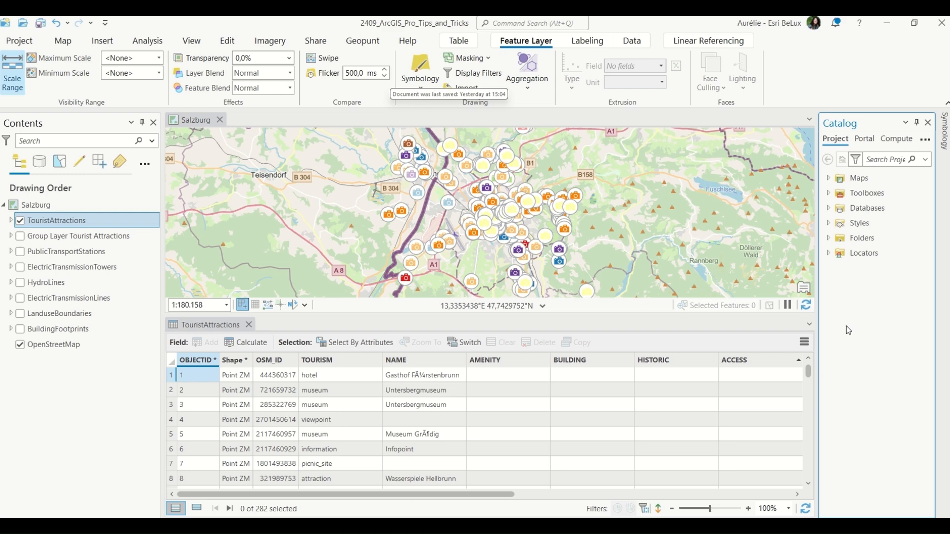
# Cycle through the active panes and views with the pane switcher.
pyautogui.hotkey('ctrl', 'Tab')
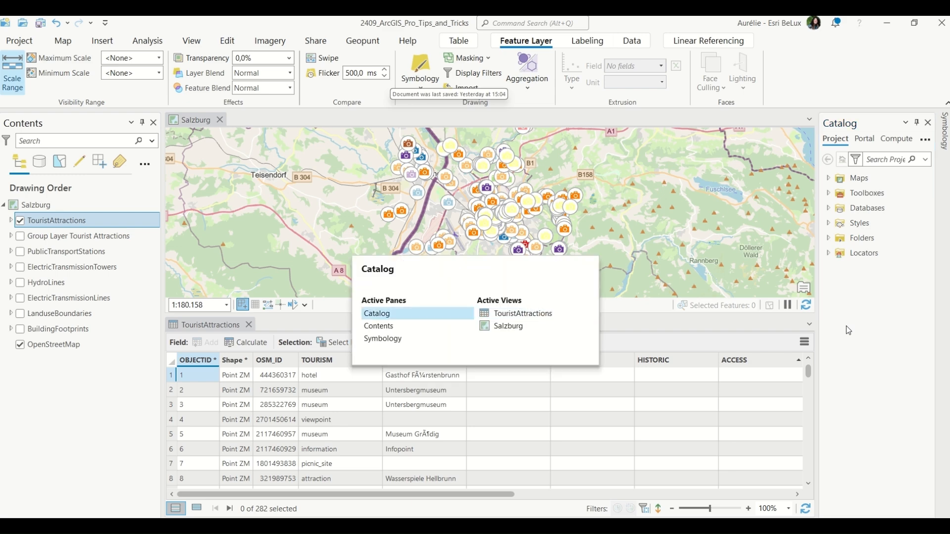
pyautogui.hotkey('ctrl', 'Tab')
pyautogui.hotkey('ctrl', 'shift', 'Tab')
pyautogui.hotkey('ctrl', 'Tab')
pyautogui.hotkey('ctrl', 'Tab')
pyautogui.hotkey('ctrl', 'Tab')
pyautogui.hotkey('ctrl', 'Tab')
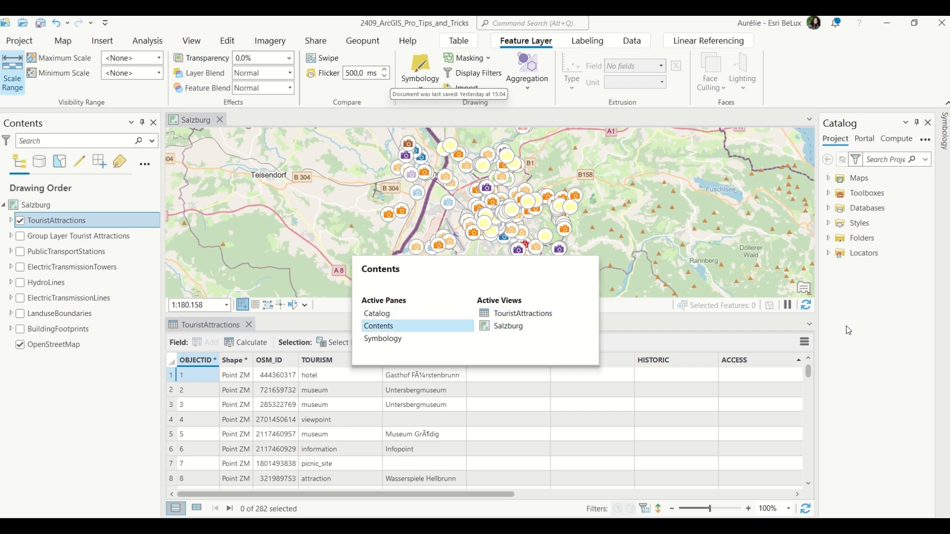
pyautogui.hotkey('ctrl', 'shift', 'Tab')
pyautogui.hotkey('ctrl', 'Tab')
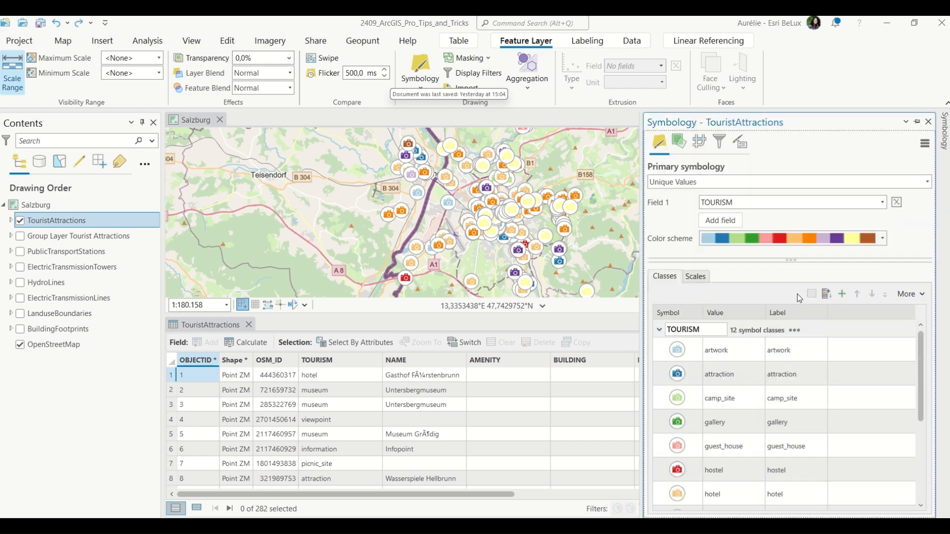
pyautogui.hotkey('ctrl', 'Tab')
pyautogui.hotkey('ctrl', 'Tab')
pyautogui.hotkey('ctrl', 'Tab')
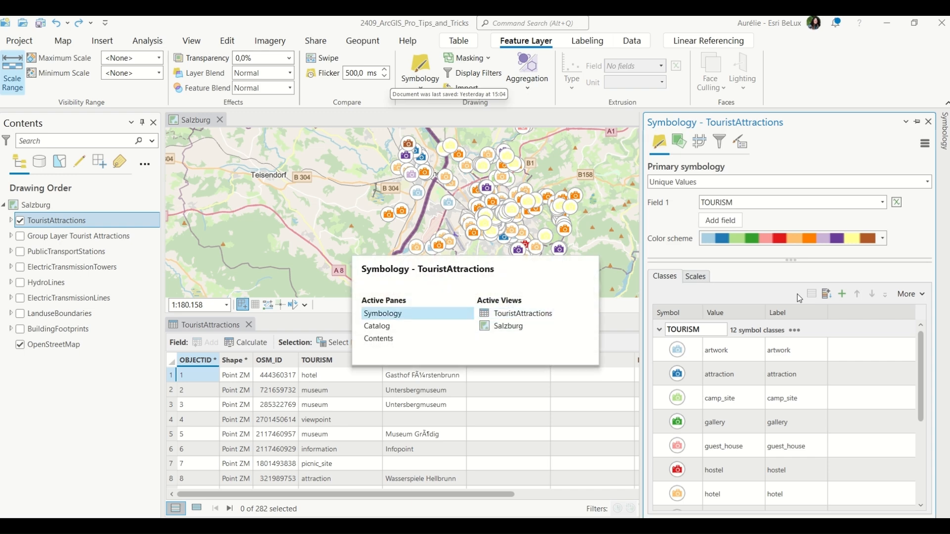
pyautogui.hotkey('ctrl', 'Tab')
pyautogui.hotkey('ctrl', 'Tab')
pyautogui.hotkey('ctrl', 'Tab')
pyautogui.hotkey('ctrl', 'Tab')
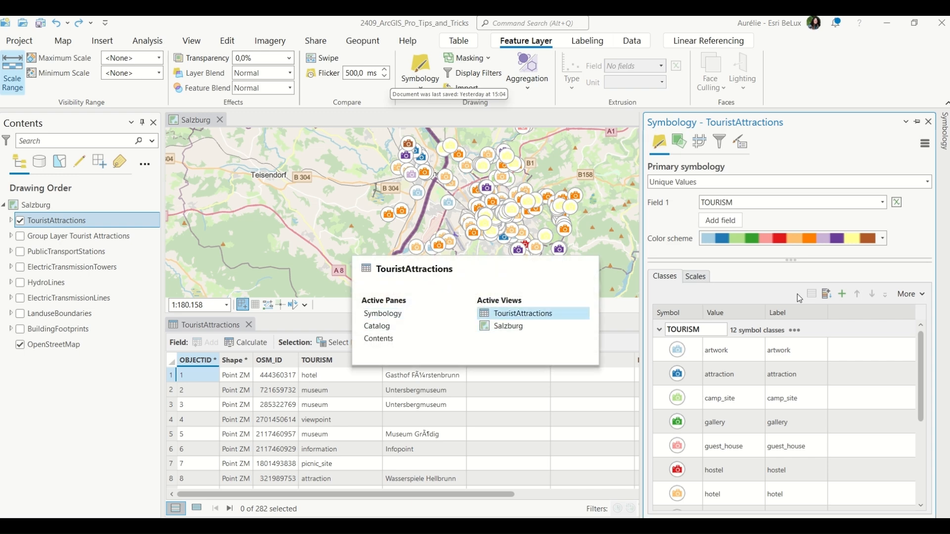
pyautogui.hotkey('ctrl', 'Tab')
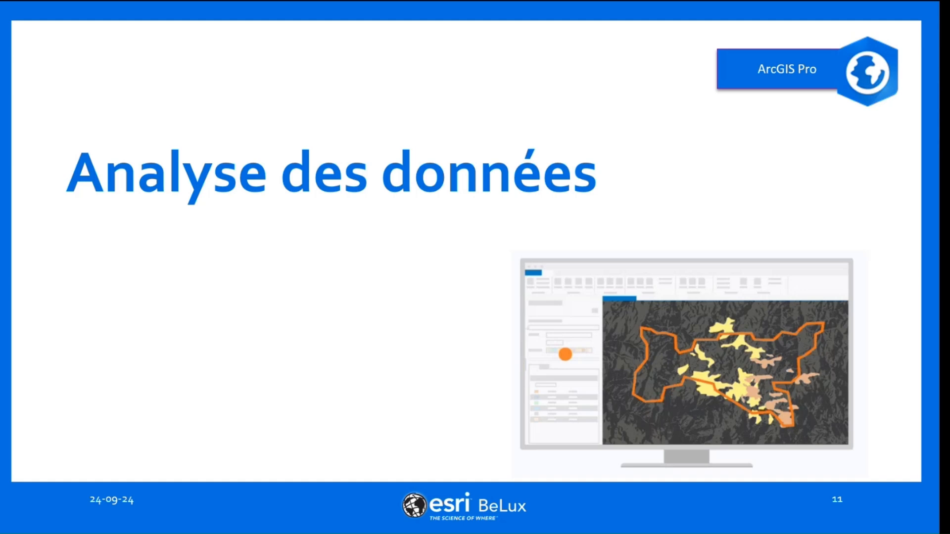
# Close the TouristAttractions attribute table, the Contents pane and the Catalog pane.
pyautogui.hotkey('alt', 'Tab')
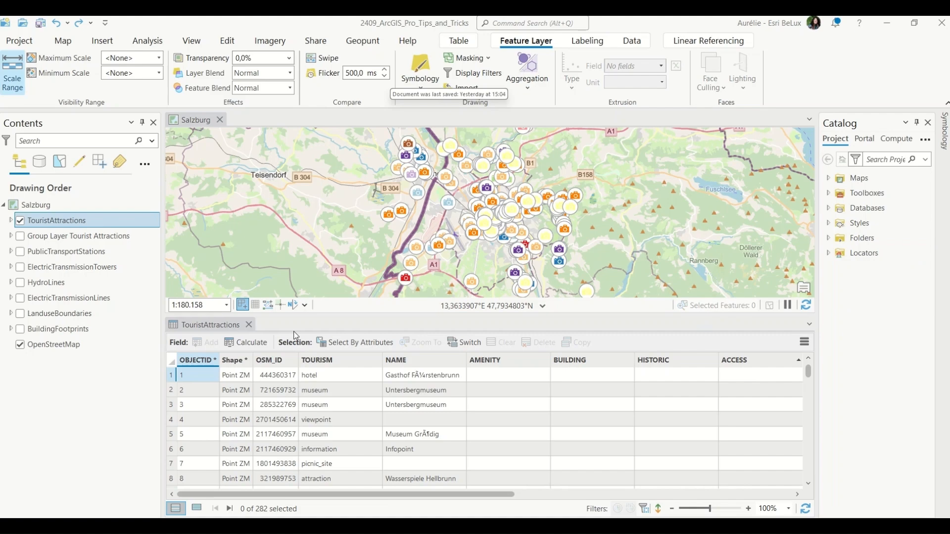
pyautogui.click(241, 325)
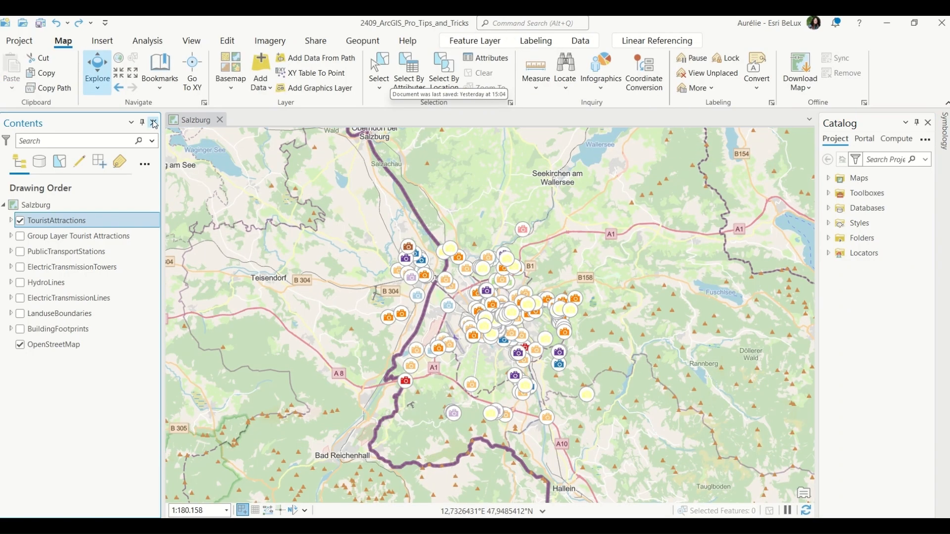
pyautogui.click(153, 122)
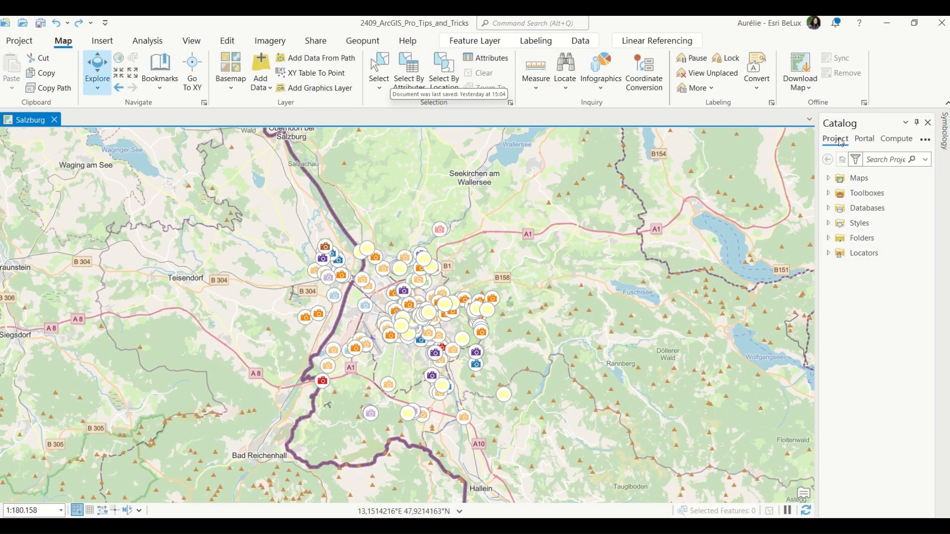
pyautogui.click(929, 122)
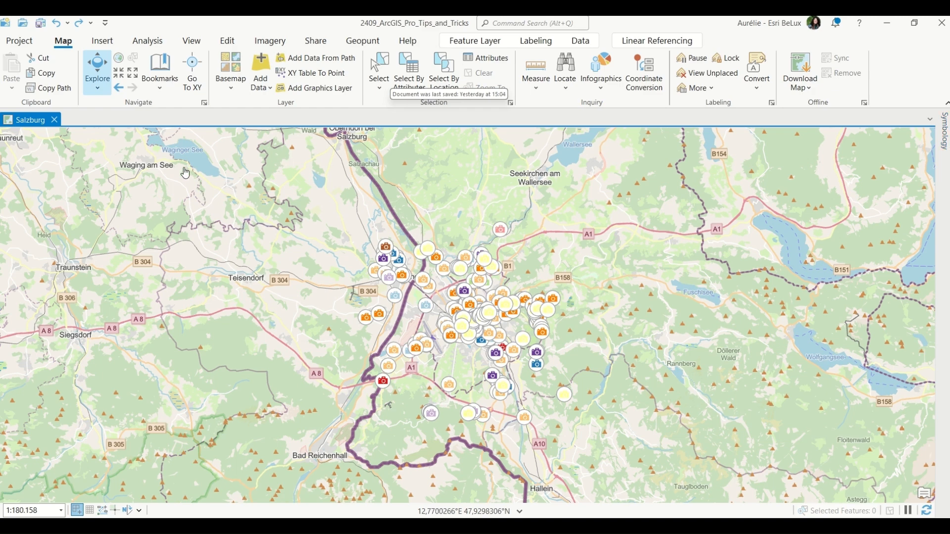
# Reset the panes to the default mapping layout.
pyautogui.click(192, 40)
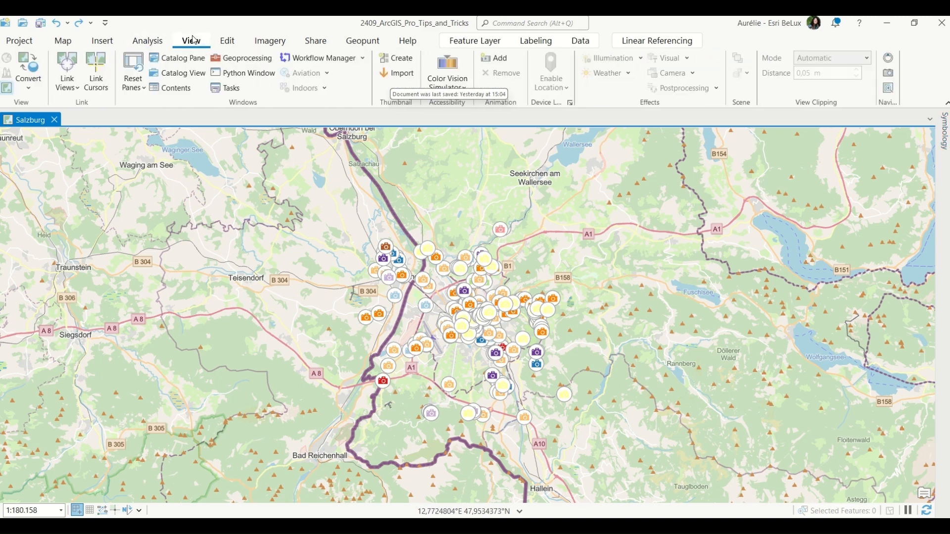
pyautogui.click(140, 88)
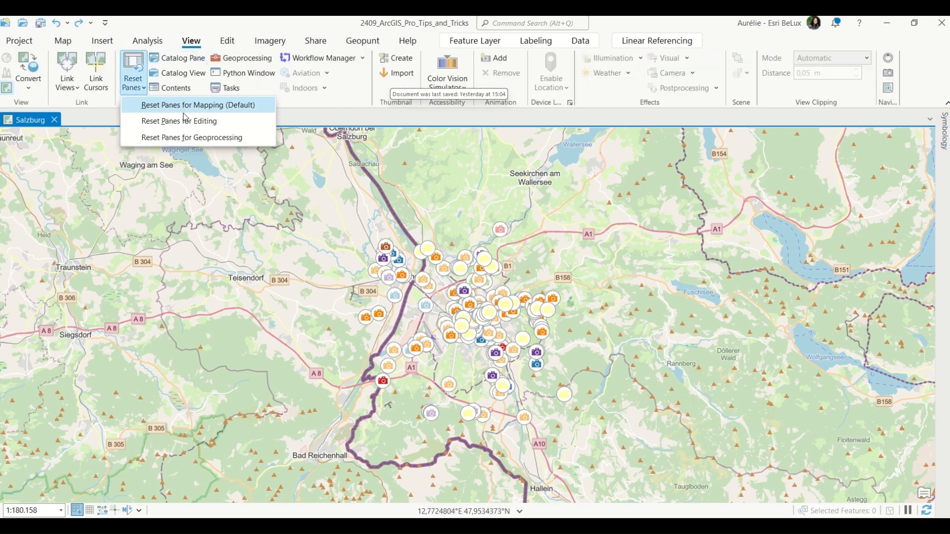
pyautogui.click(250, 104)
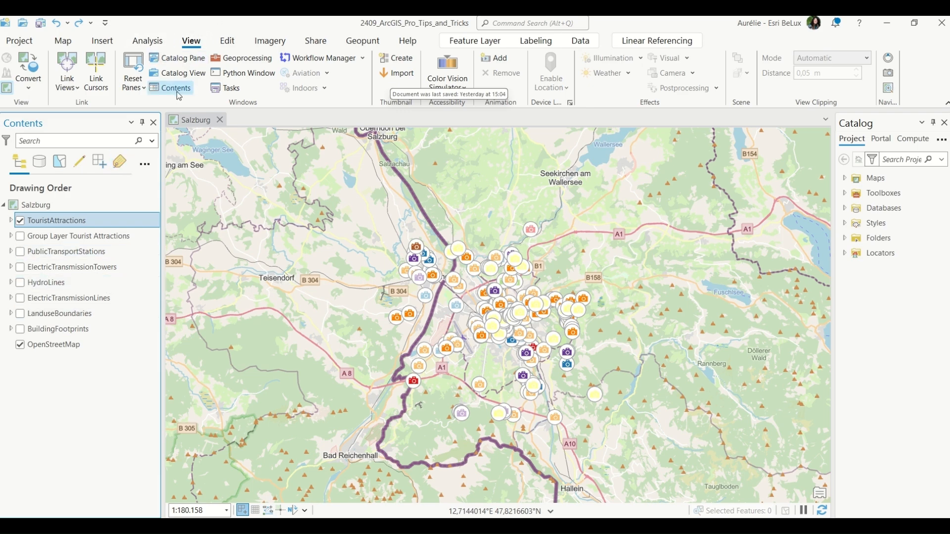
# Reset the panes to the geoprocessing layout.
pyautogui.click(132, 74)
pyautogui.click(236, 139)
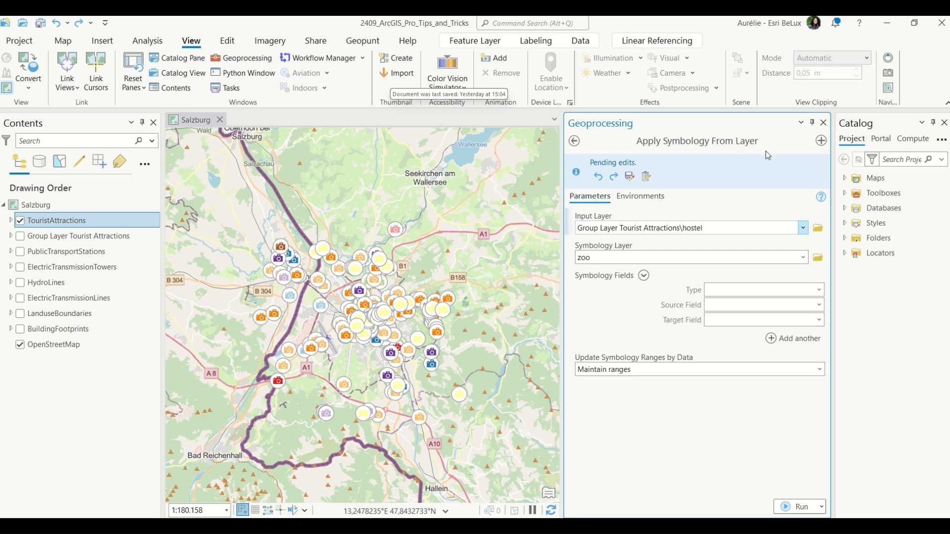
# Search the geoprocessing tools for "copy" and close the Geoprocessing pane.
pyautogui.click(574, 142)
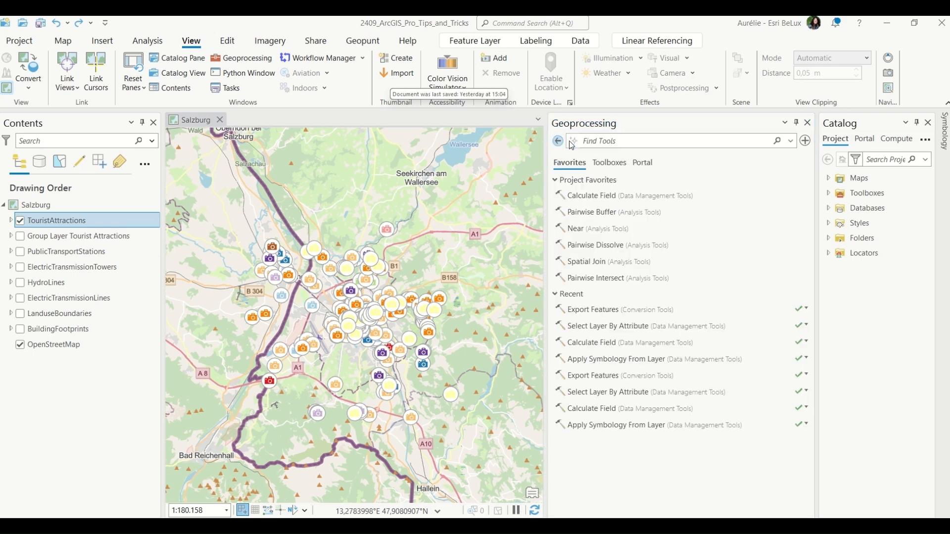
pyautogui.click(944, 123)
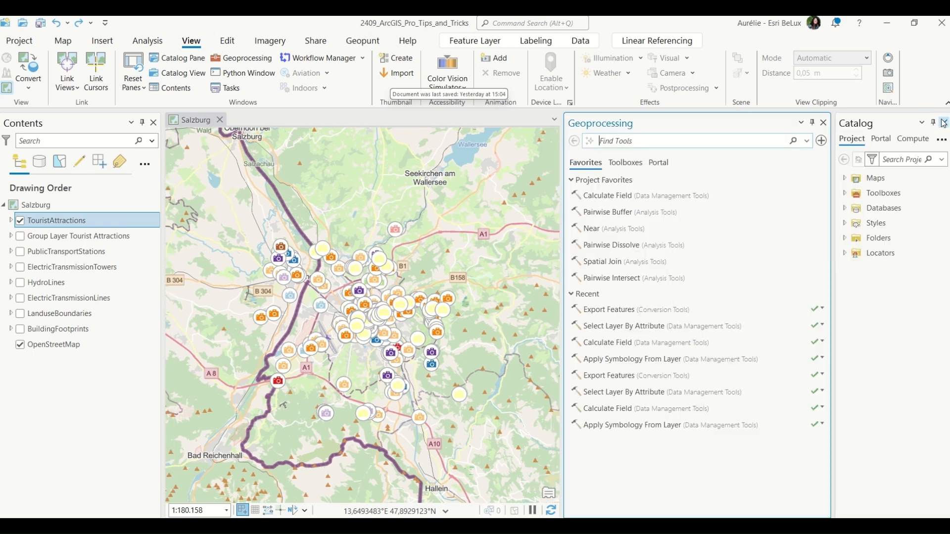
pyautogui.click(739, 139)
pyautogui.write('cop')
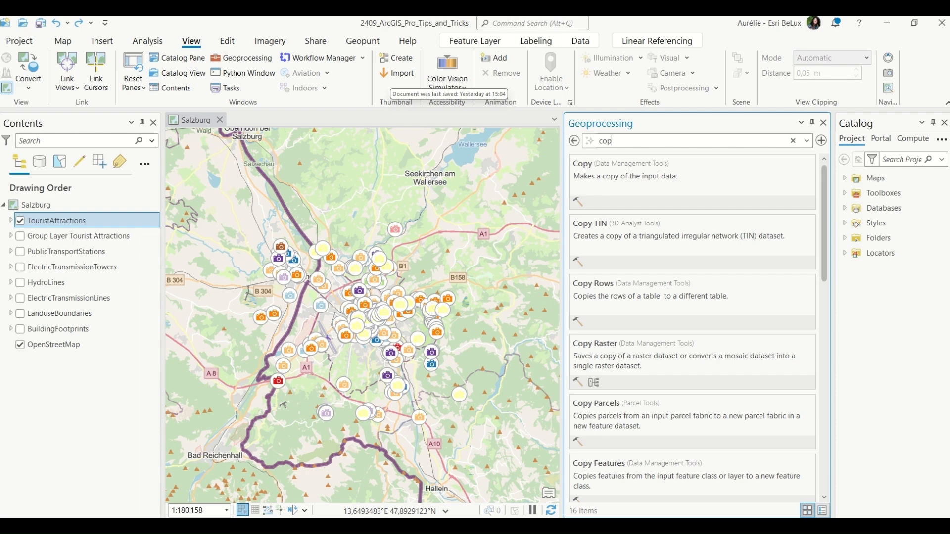
pyautogui.write('y')
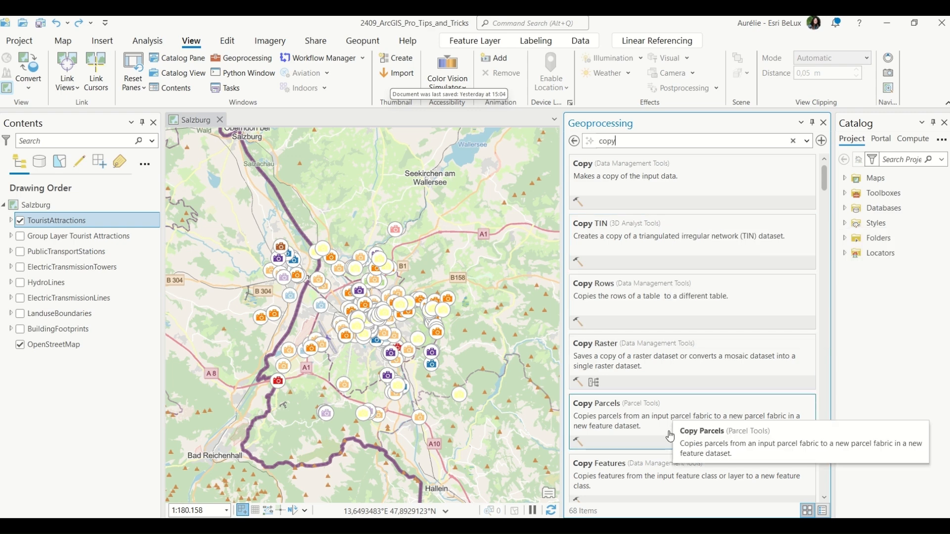
pyautogui.scroll(-1, 670, 433)
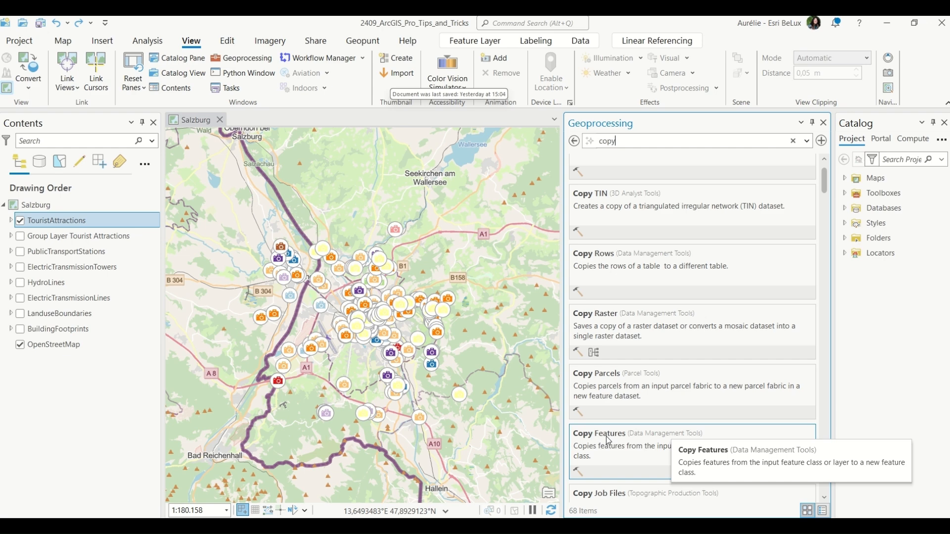
pyautogui.click(823, 124)
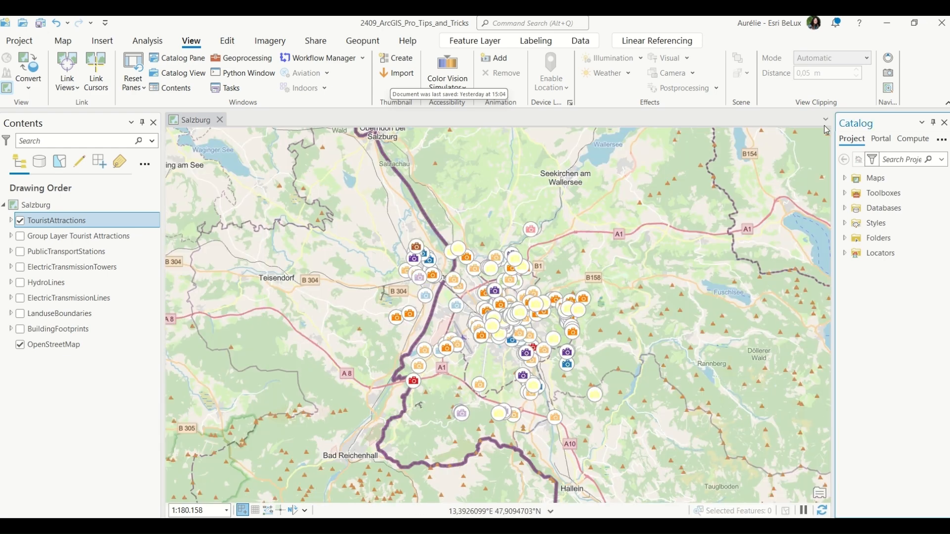
# Search the command search box for "copy" and dismiss the results.
pyautogui.click(548, 22)
pyautogui.write('copy')
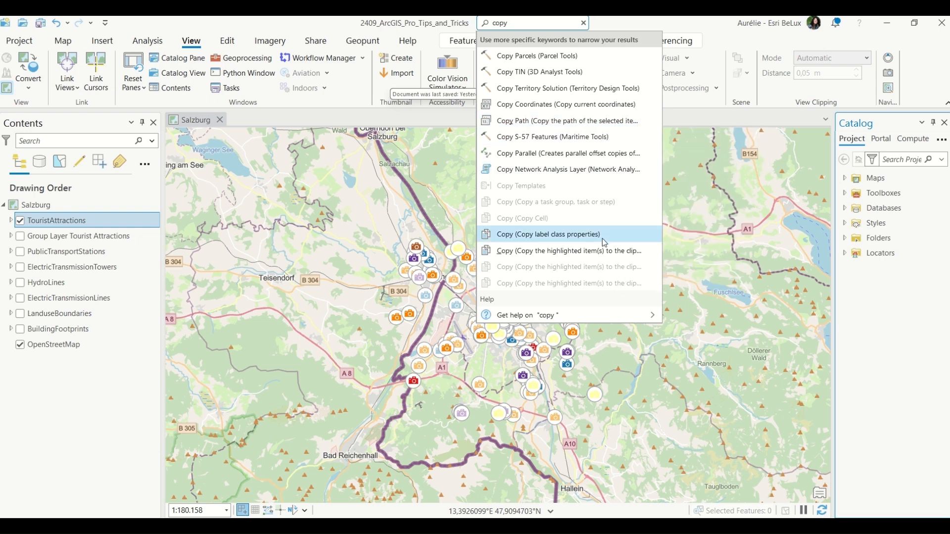
pyautogui.click(911, 317)
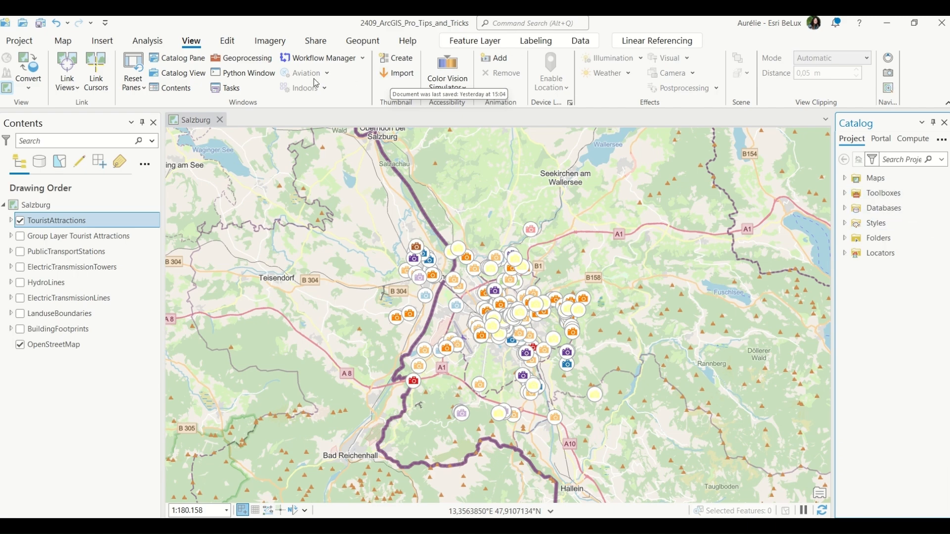
# Open Calculate Field and Pairwise Buffer as two tool tabs in the Geoprocessing pane.
pyautogui.click(253, 57)
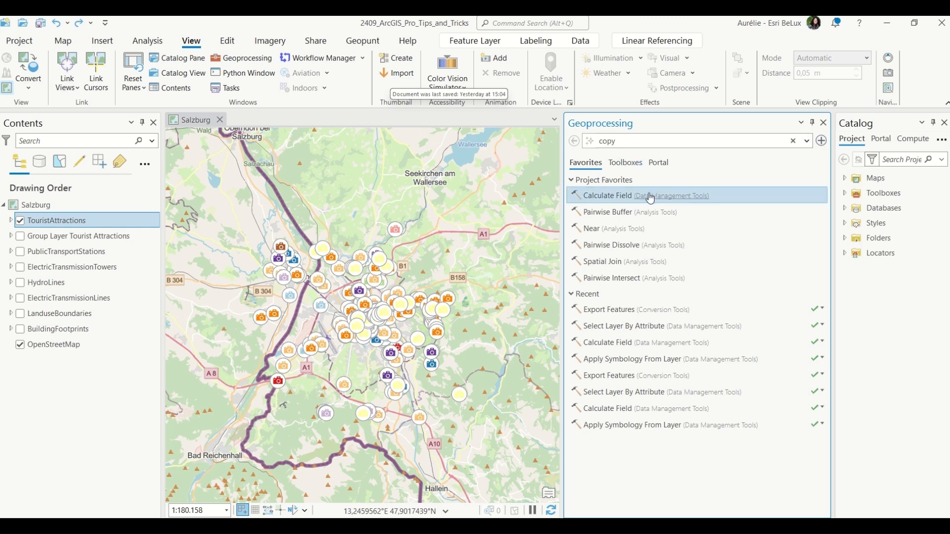
pyautogui.click(598, 197)
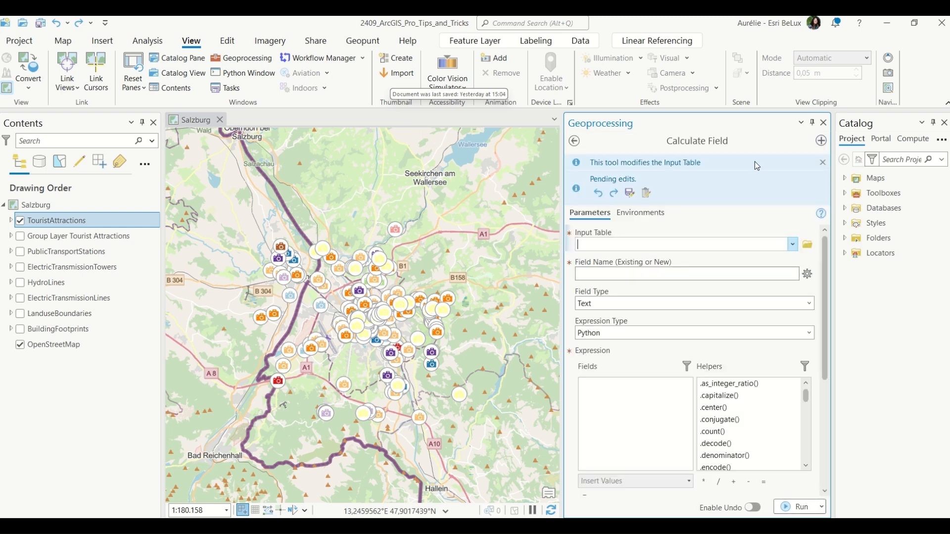
pyautogui.click(822, 142)
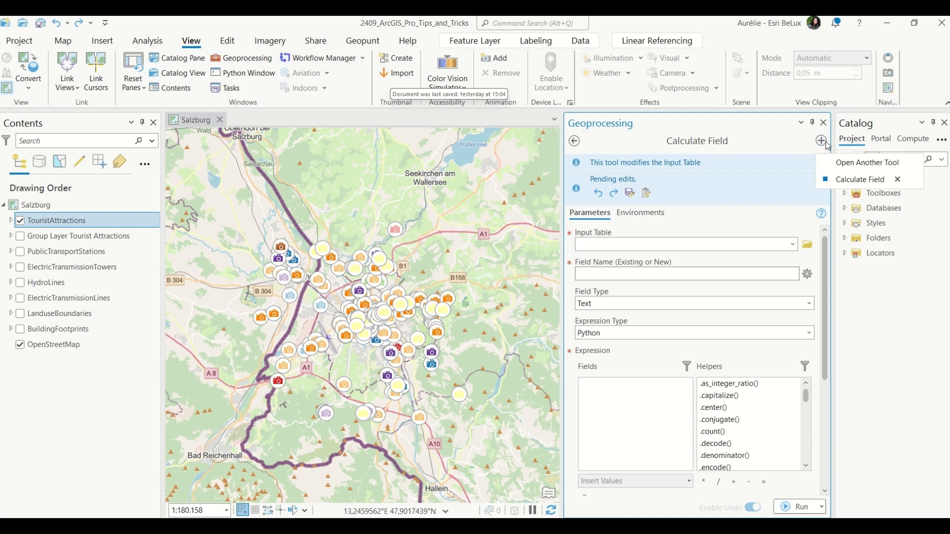
pyautogui.click(842, 165)
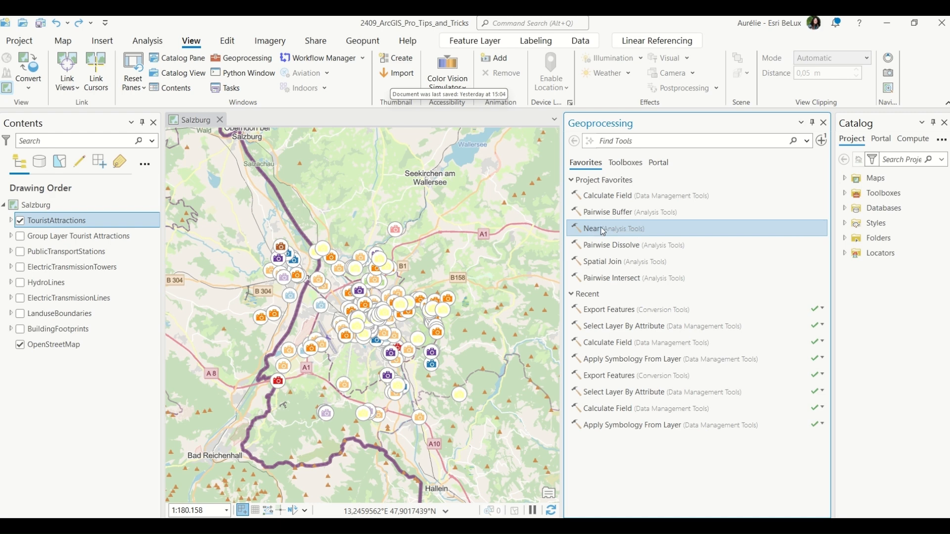
pyautogui.click(624, 212)
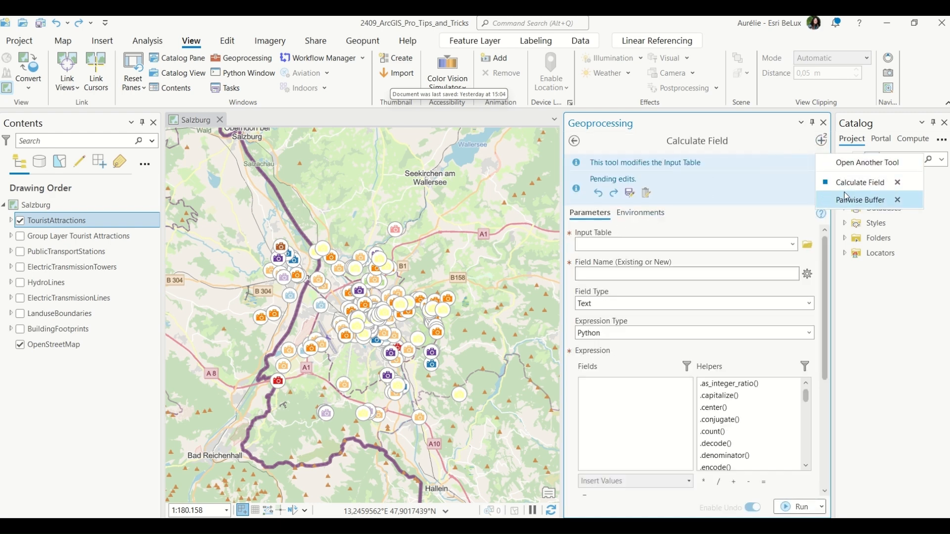
pyautogui.click(860, 200)
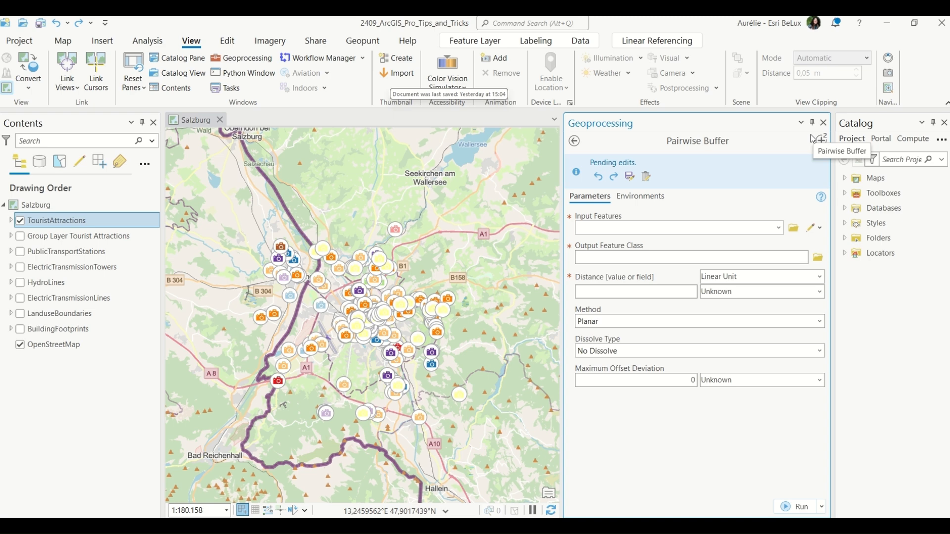
# Browse the recently used commands and tool favorites, then close the Geoprocessing pane.
pyautogui.click(541, 24)
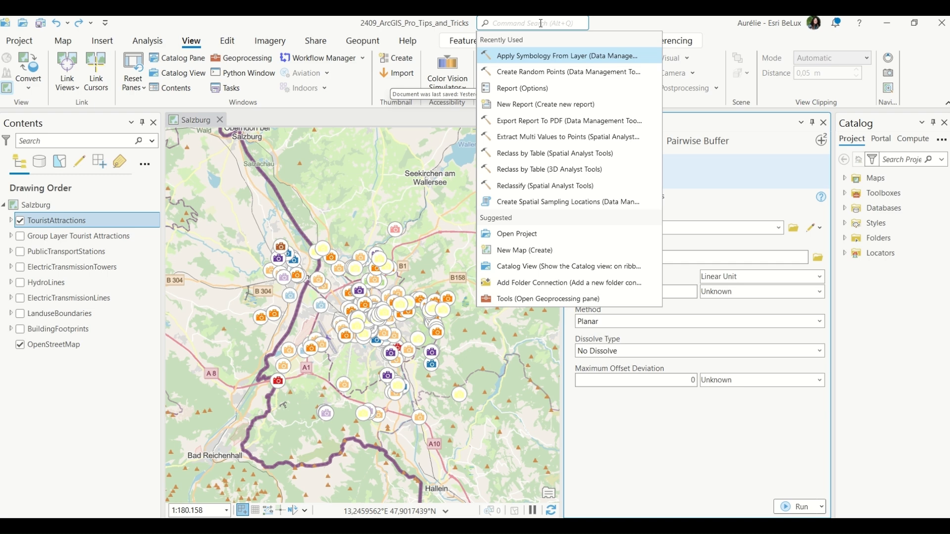
pyautogui.click(792, 192)
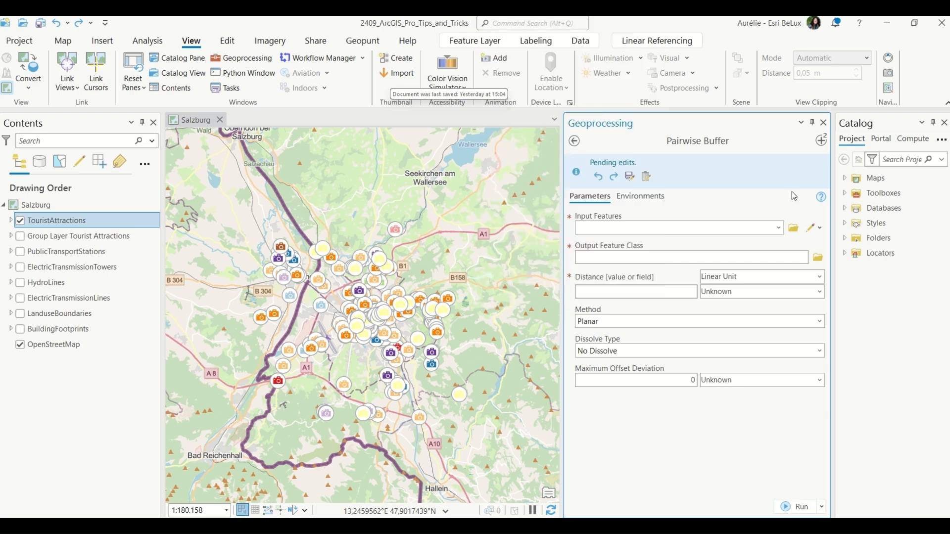
pyautogui.click(573, 141)
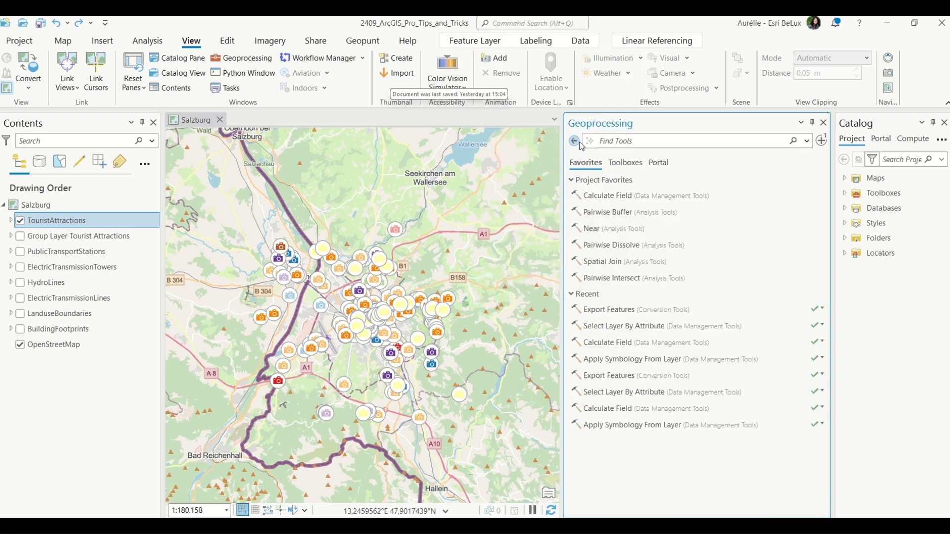
pyautogui.rightClick(621, 197)
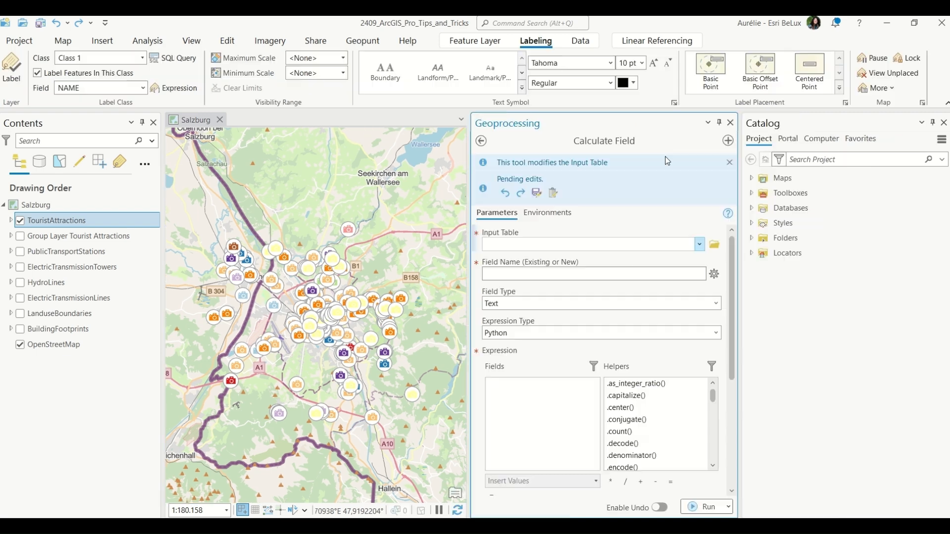
pyautogui.click(730, 122)
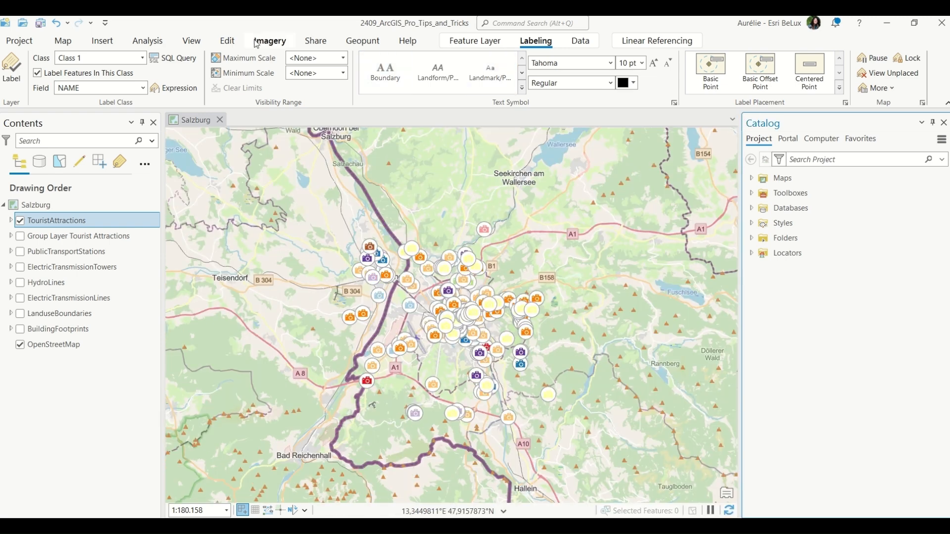
# Open the geoprocessing History pane.
pyautogui.click(145, 42)
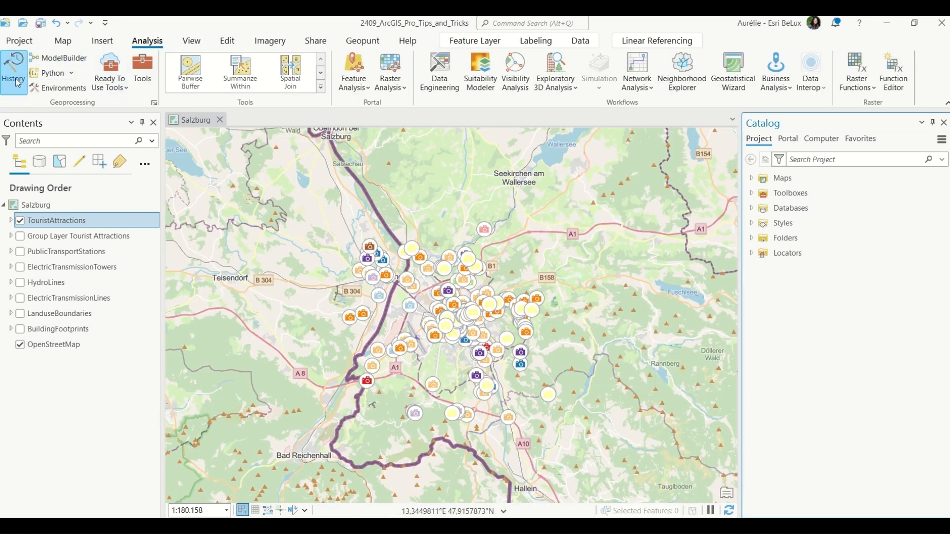
pyautogui.click(17, 82)
pyautogui.rightClick(17, 82)
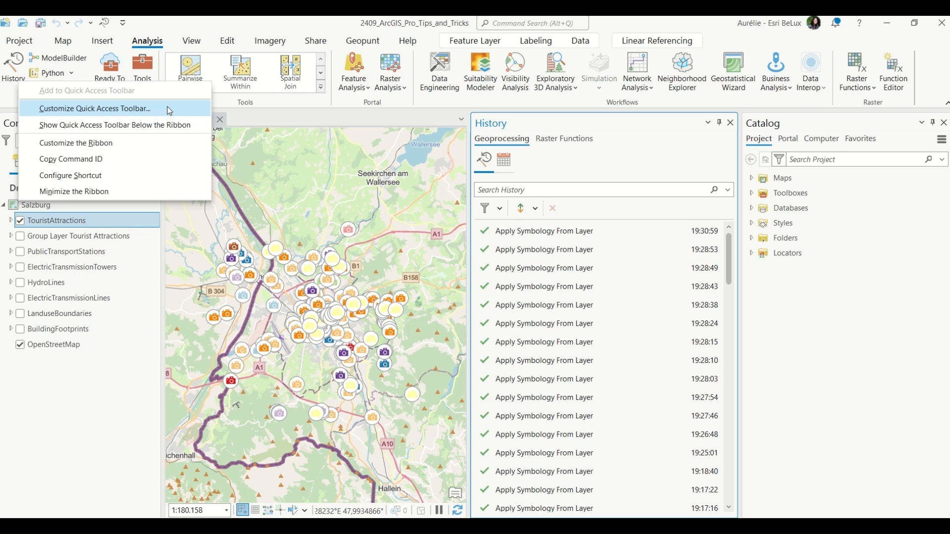
pyautogui.press('Escape')
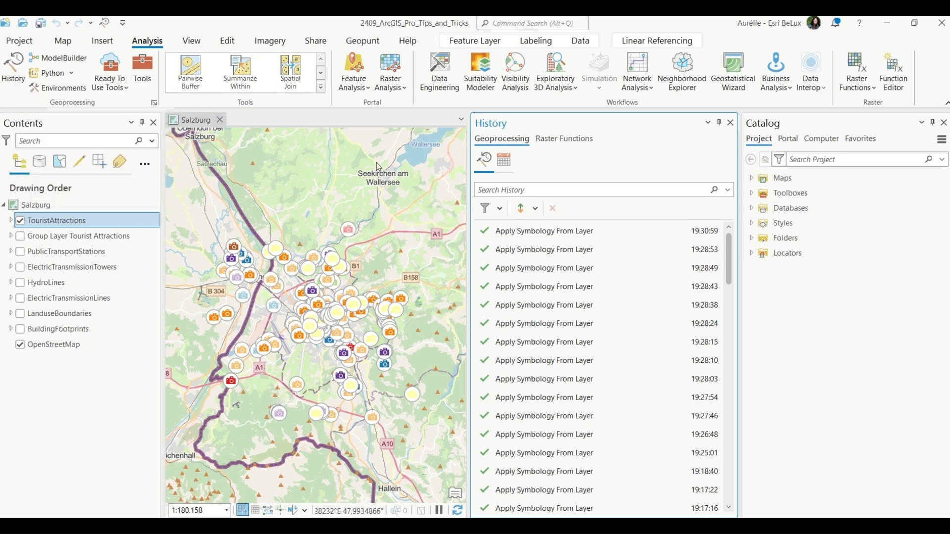
pyautogui.moveTo(949, 198); pyautogui.dragTo(423, 116)
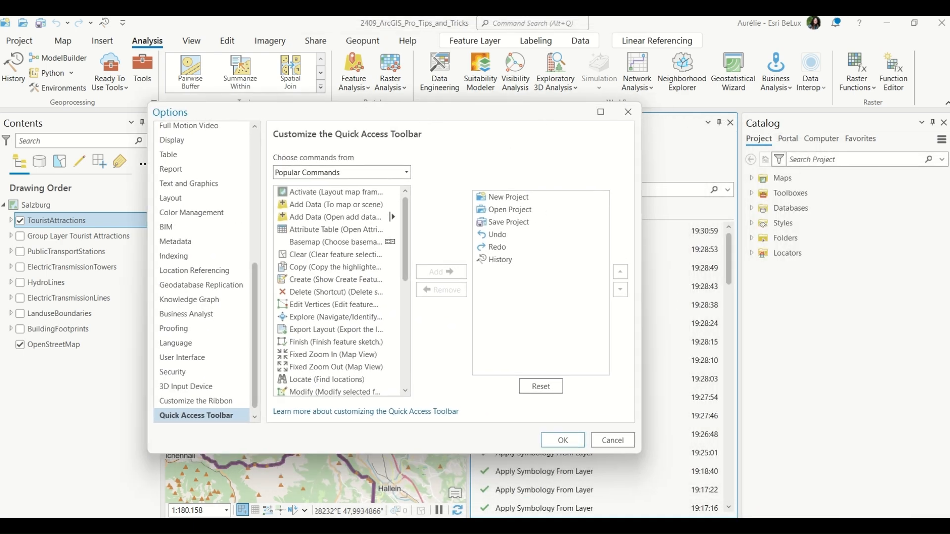
pyautogui.click(628, 112)
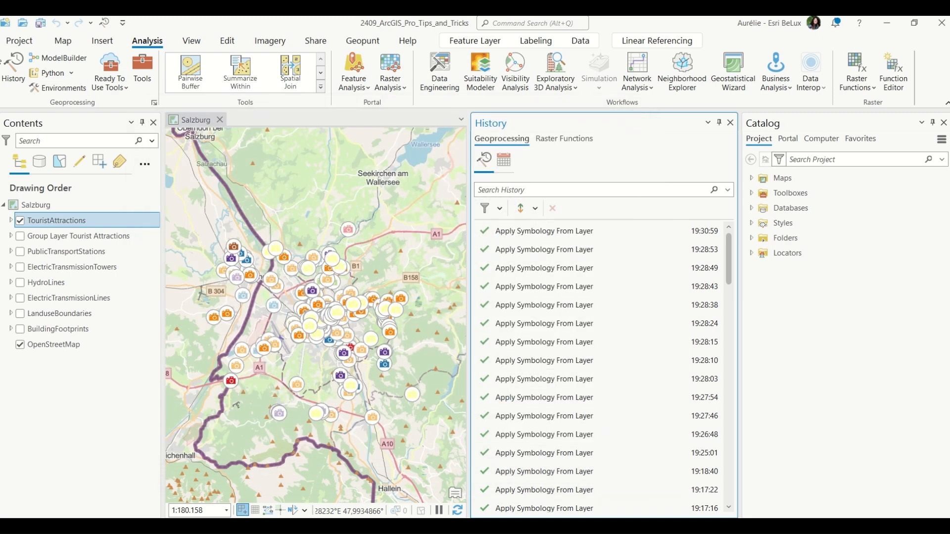
# Assign a keyboard shortcut to the History command and save it.
pyautogui.rightClick(12, 78)
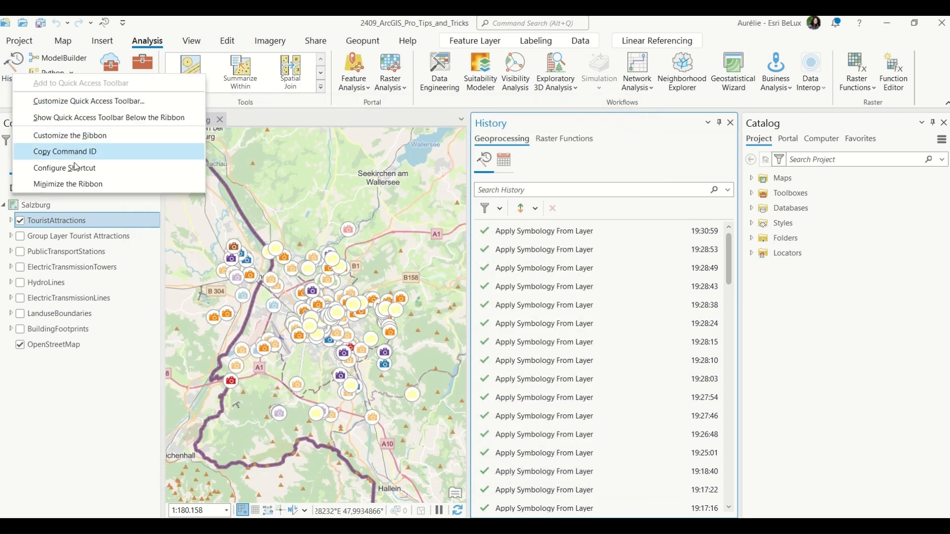
pyautogui.click(112, 168)
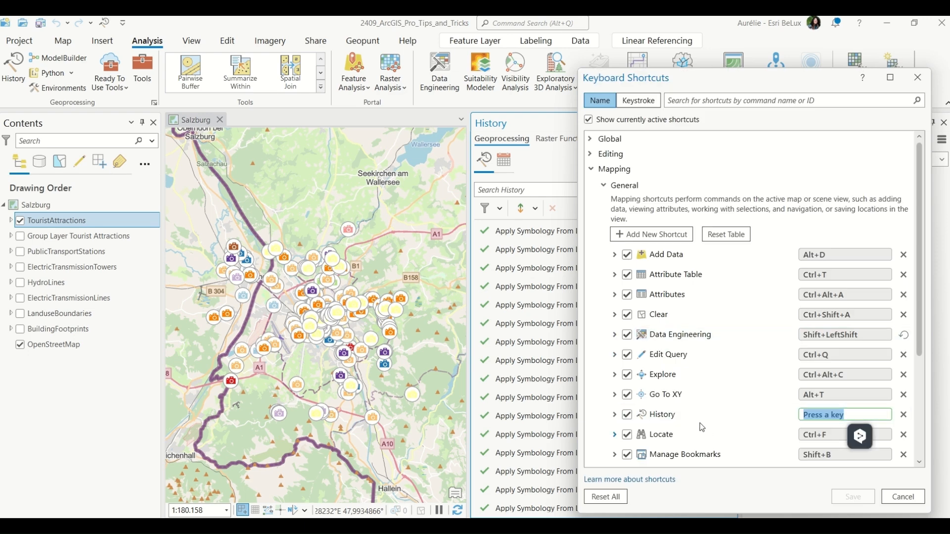
pyautogui.hotkey('shift', 'h')
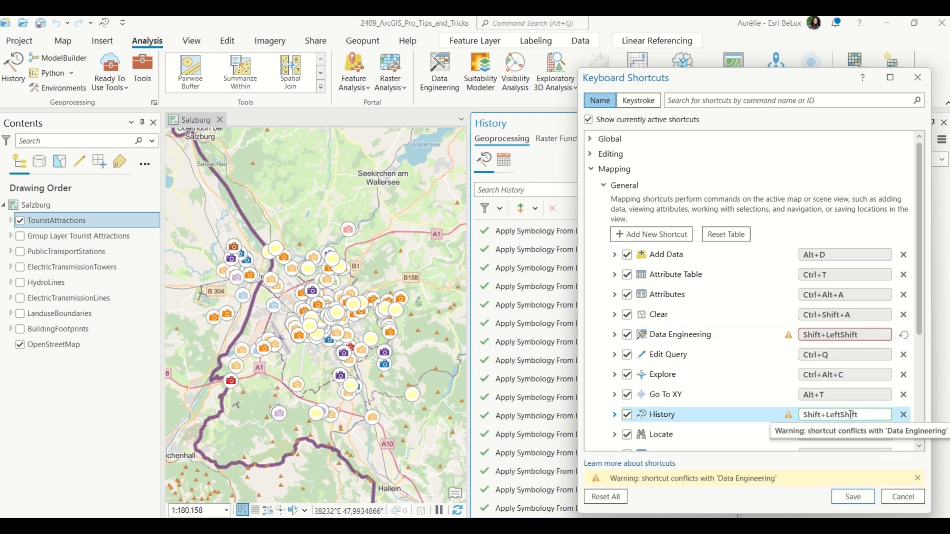
pyautogui.click(853, 496)
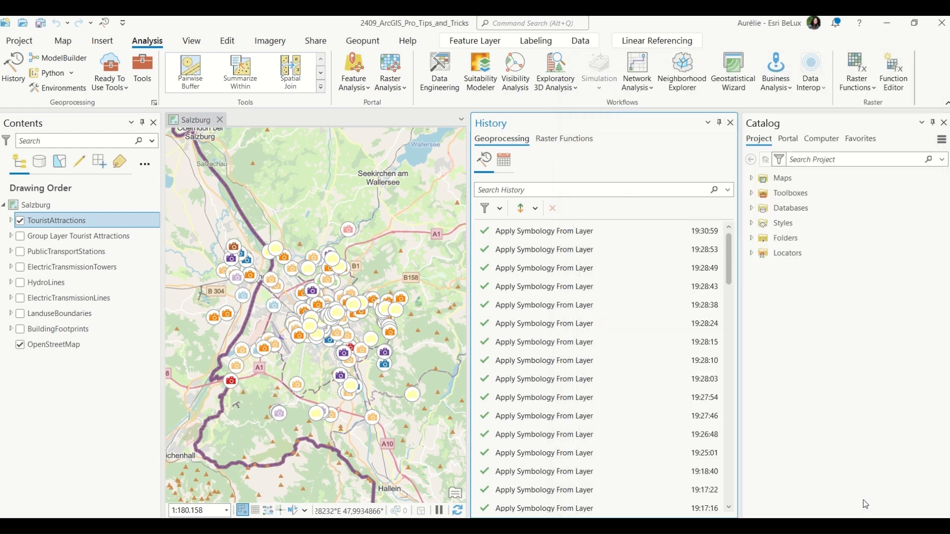
# Open the keyboard shortcuts list and expand the Global shortcuts.
pyautogui.click(407, 42)
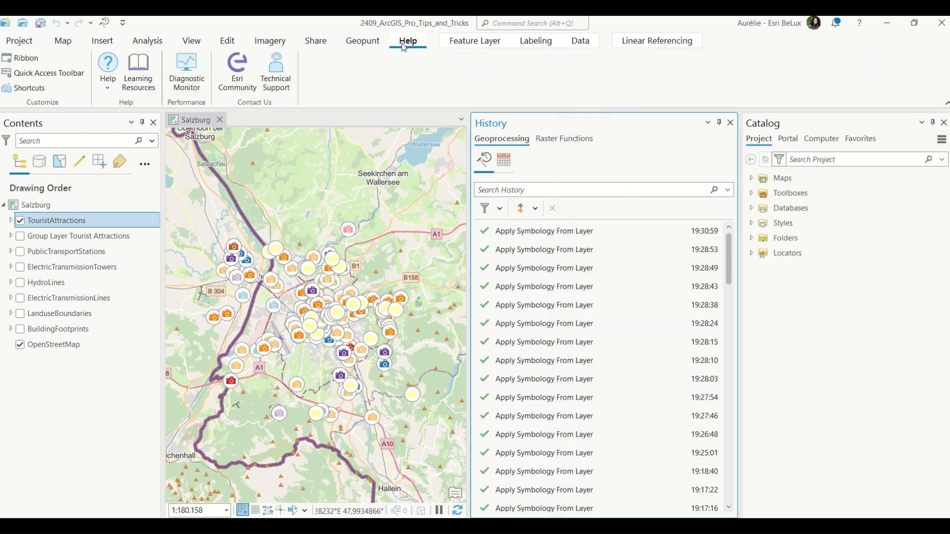
pyautogui.click(28, 94)
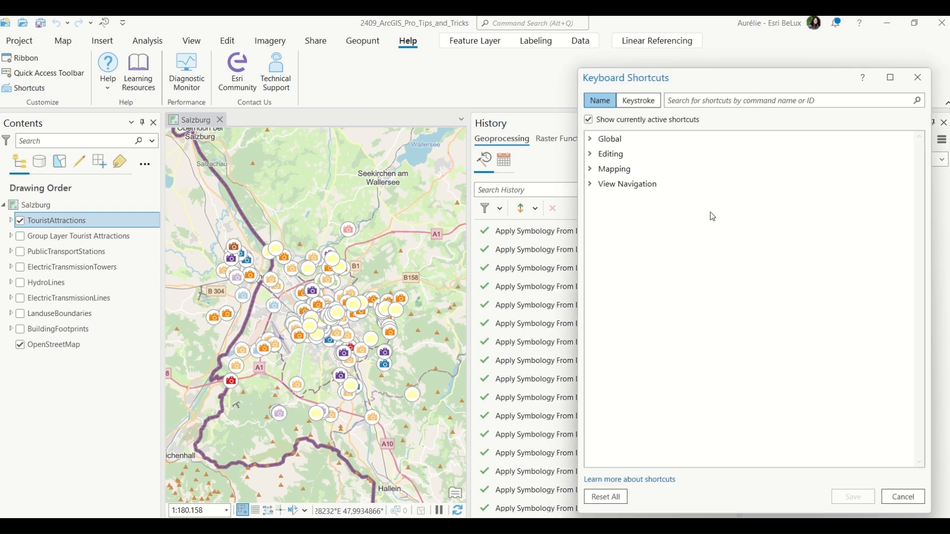
pyautogui.click(591, 140)
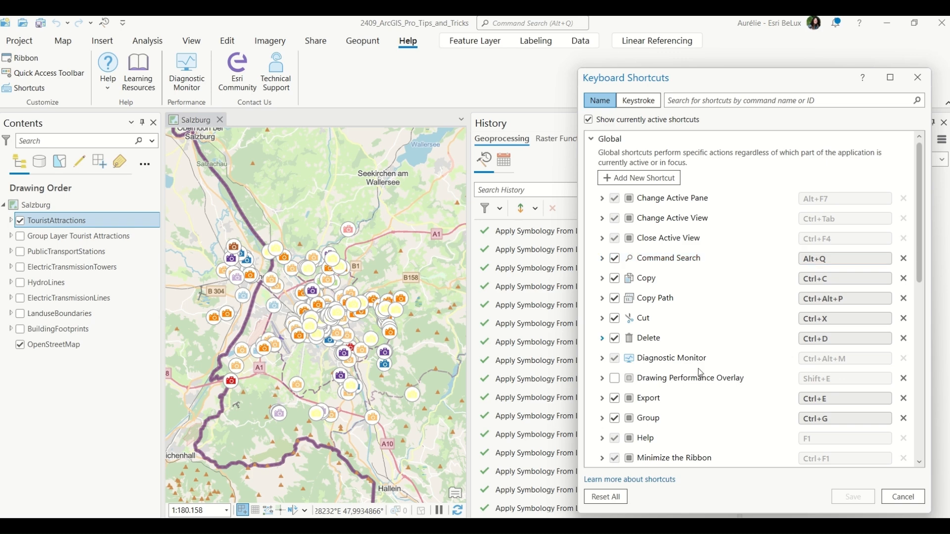
# Search the keyboard shortcuts for "histo" and close the Keyboard Shortcuts dialog.
pyautogui.click(591, 140)
pyautogui.click(693, 100)
pyautogui.write('histo')
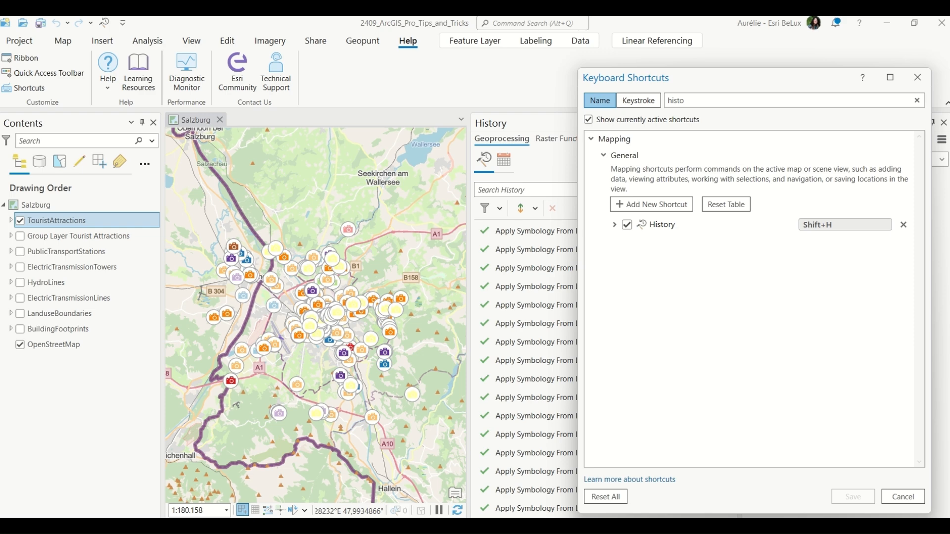
pyautogui.press('Escape')
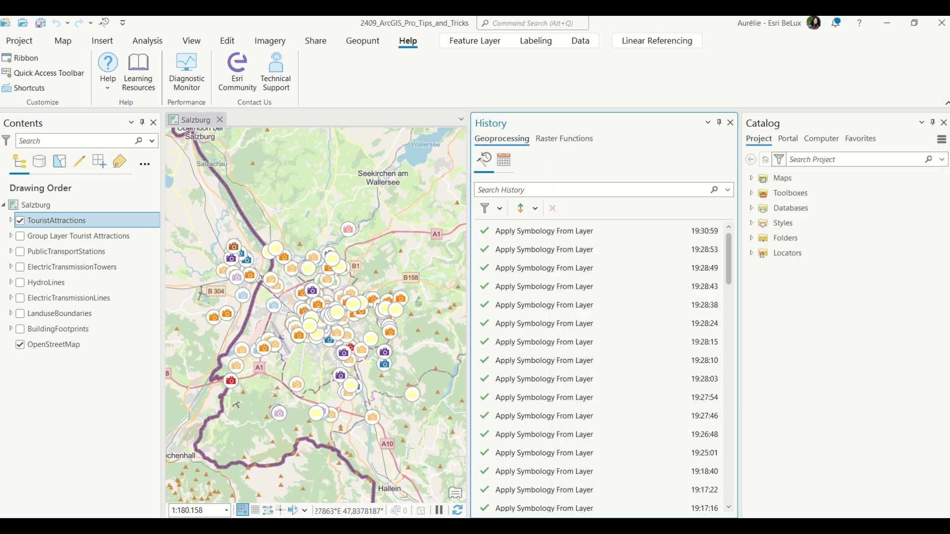
# Open History with the new shortcut and add the latest Apply Symbology From Layer run to History Favorites.
pyautogui.hotkey('shift', 'h')
pyautogui.scroll(-4, 587, 480)
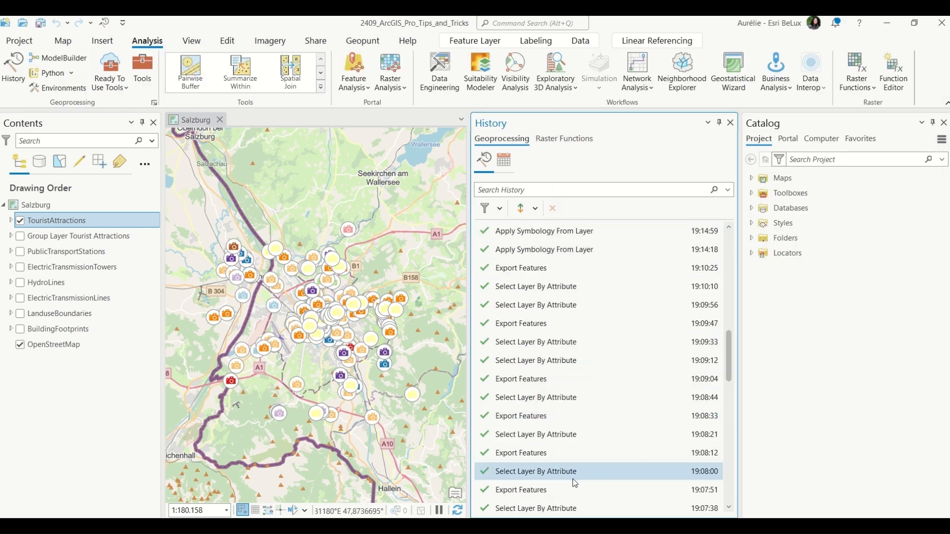
pyautogui.scroll(5, 590, 242)
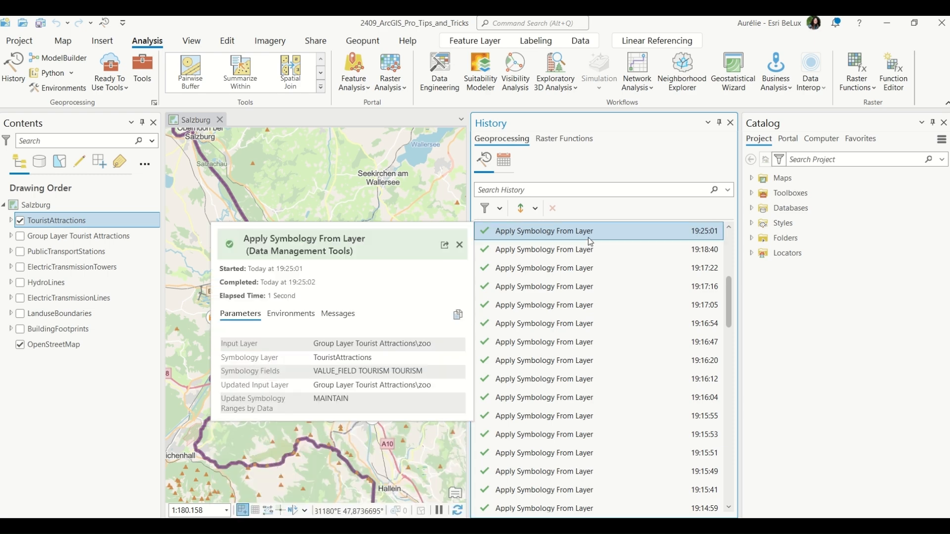
pyautogui.rightClick(589, 238)
pyautogui.click(696, 294)
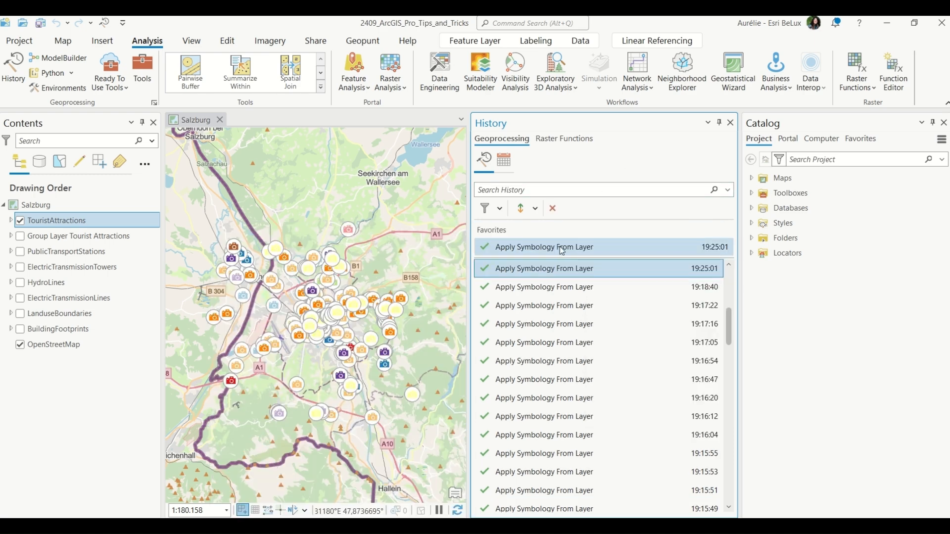
# Select the Export Features, two Select Layer By Attribute and Calculate Field history entries and add them to a model.
pyautogui.click(557, 341)
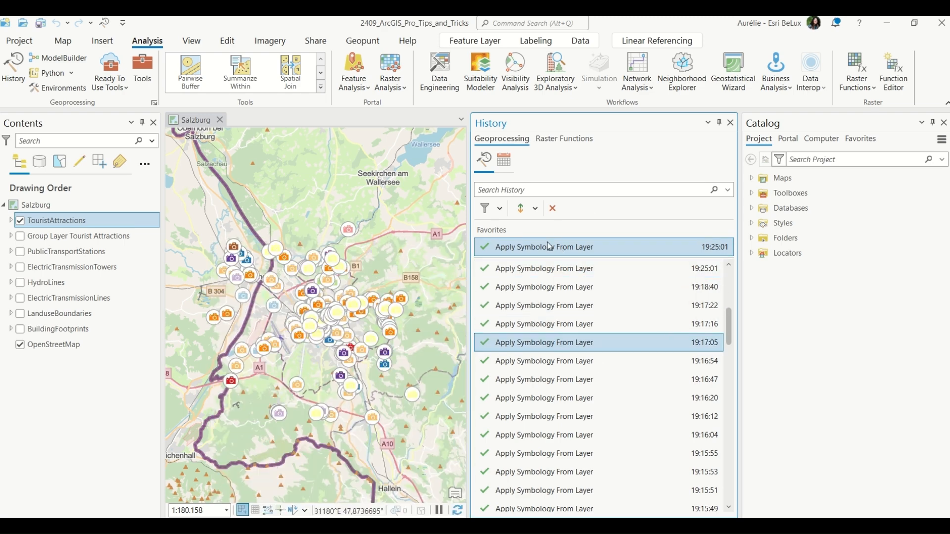
pyautogui.click(771, 209)
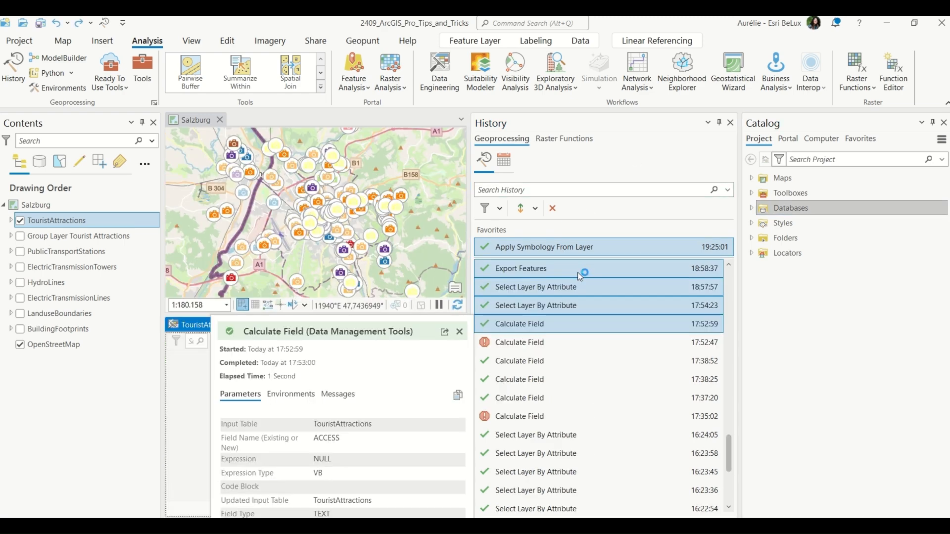
pyautogui.rightClick(578, 272)
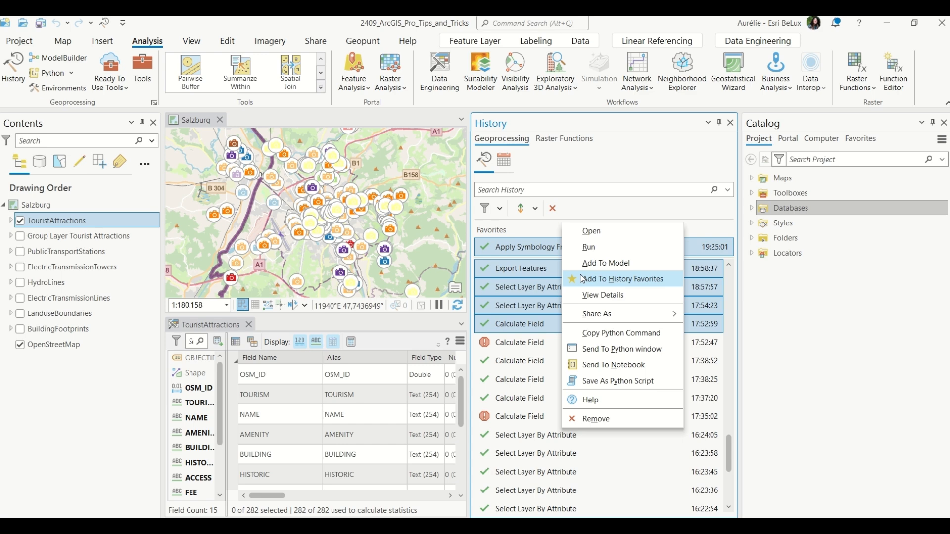
pyautogui.click(619, 263)
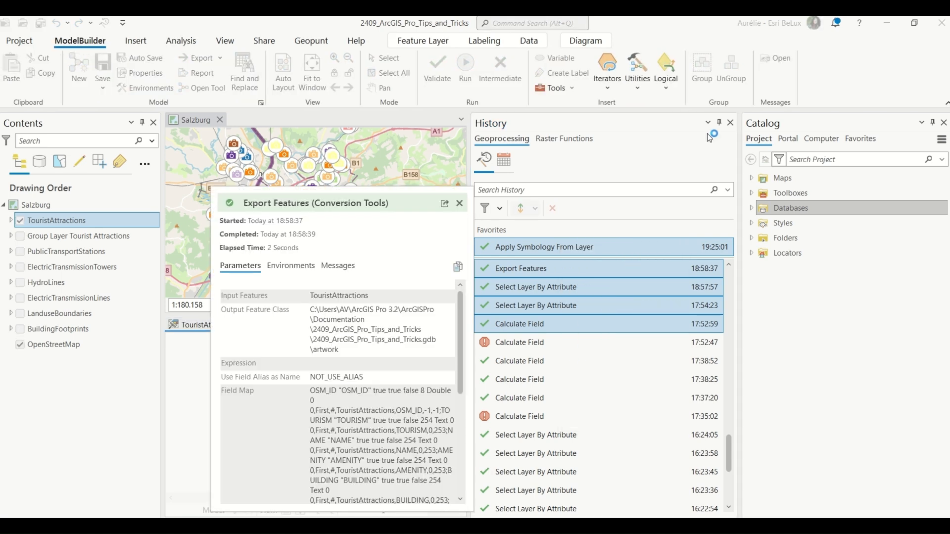
pyautogui.click(731, 123)
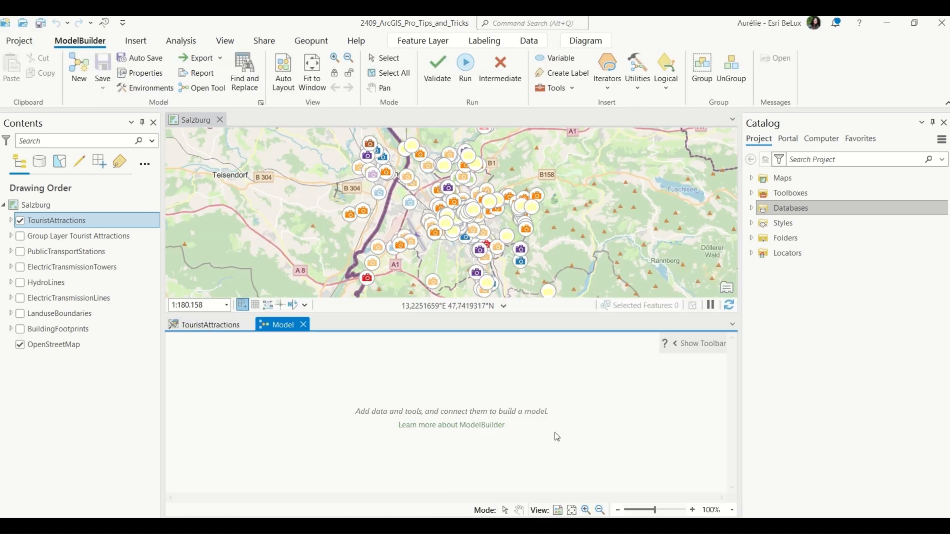
# Close the generated model without saving changes and close the TouristAttractions attribute table view.
pyautogui.click(445, 317)
pyautogui.moveTo(446, 316); pyautogui.dragTo(446, 232)
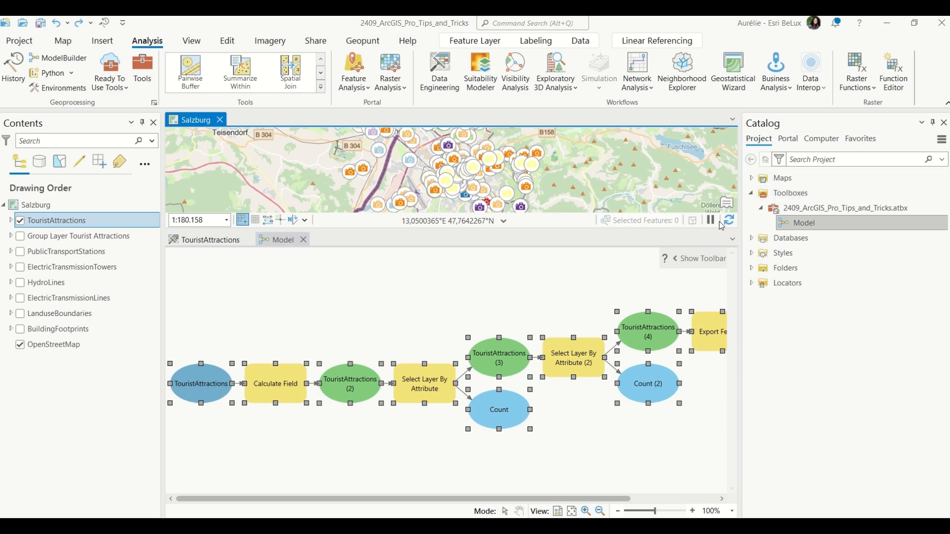
pyautogui.click(414, 265)
pyautogui.click(304, 239)
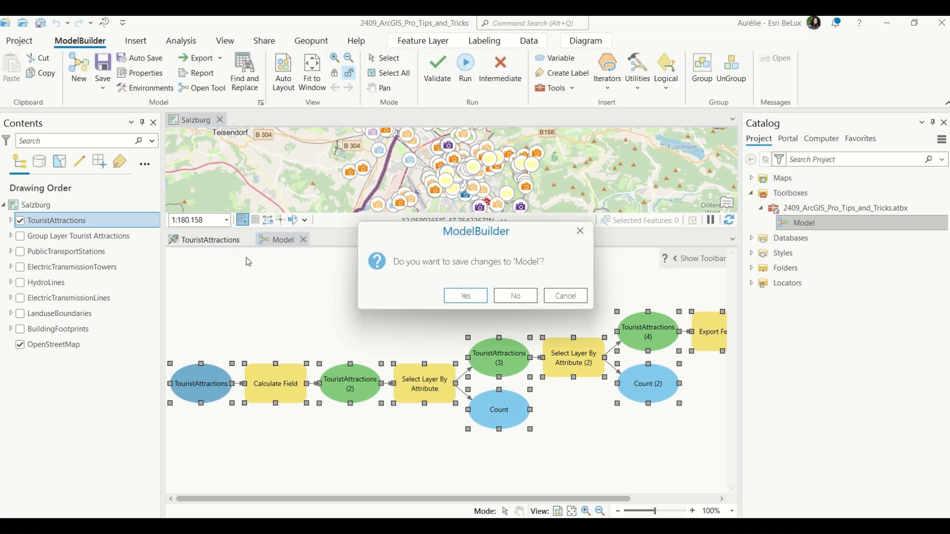
pyautogui.click(516, 297)
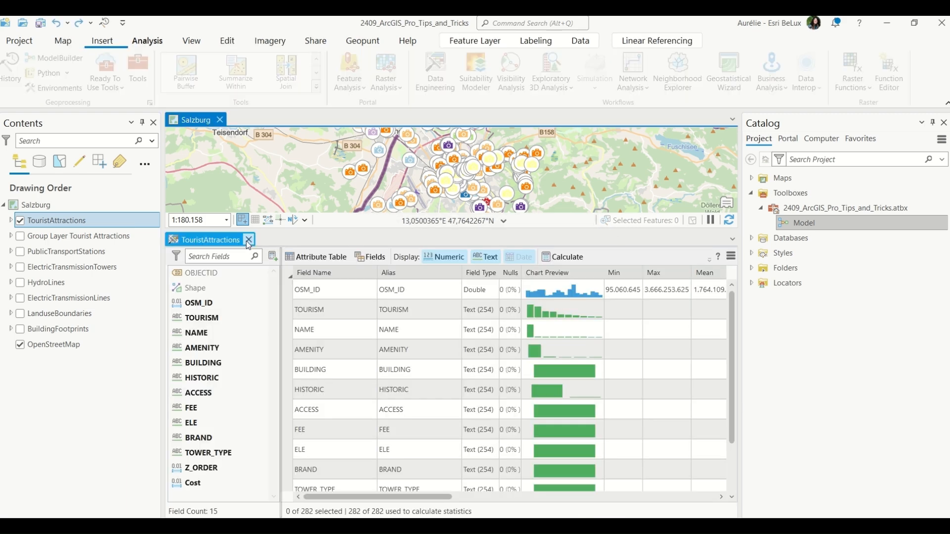
pyautogui.click(249, 240)
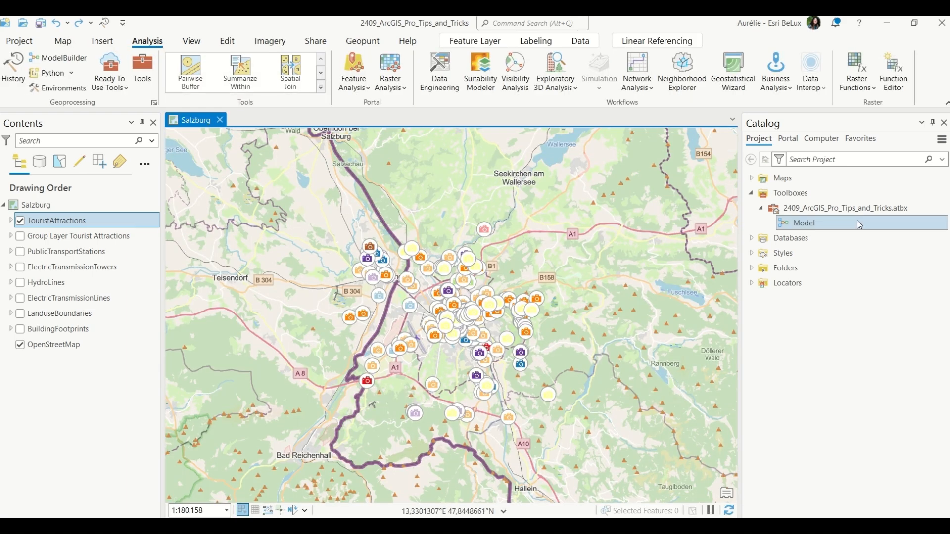
# Delete the Model from the project toolbox in the Catalog.
pyautogui.click(817, 222)
pyautogui.rightClick(798, 223)
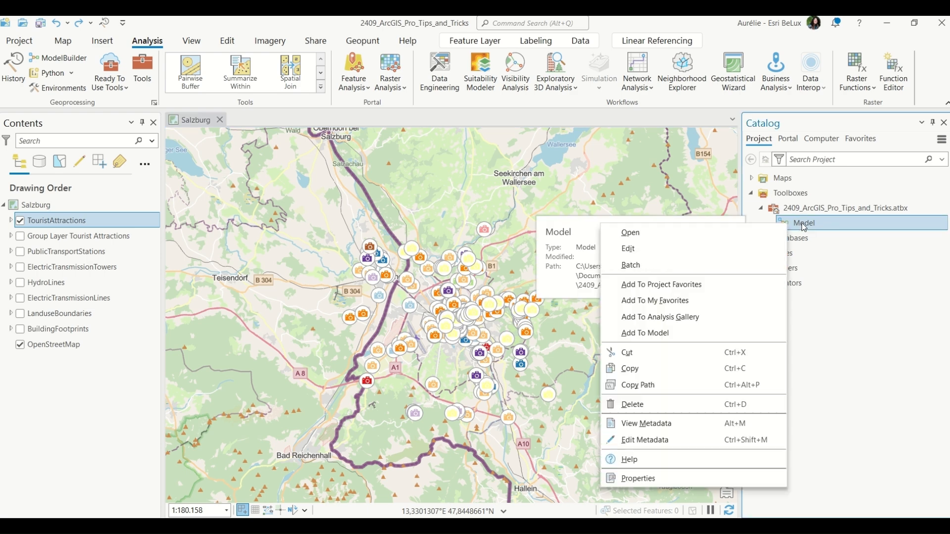
pyautogui.click(660, 402)
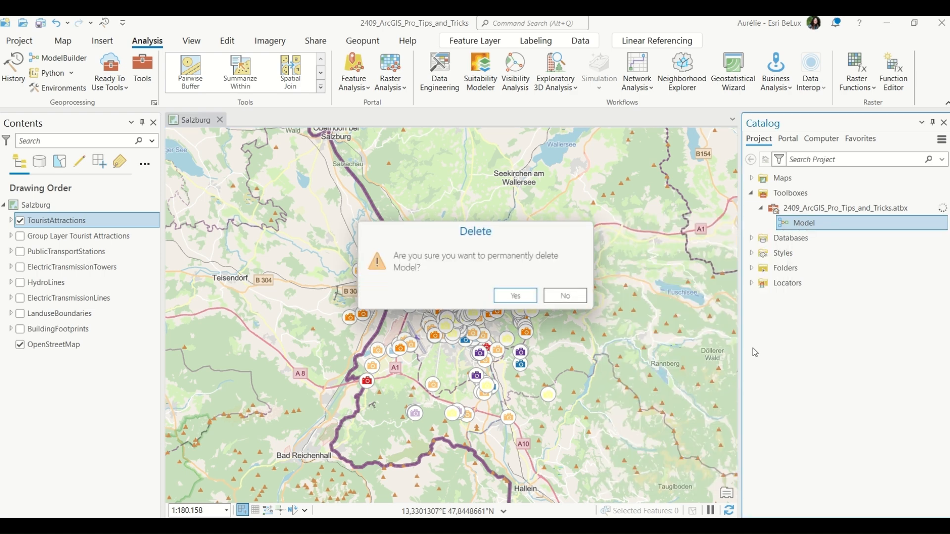
pyautogui.click(505, 295)
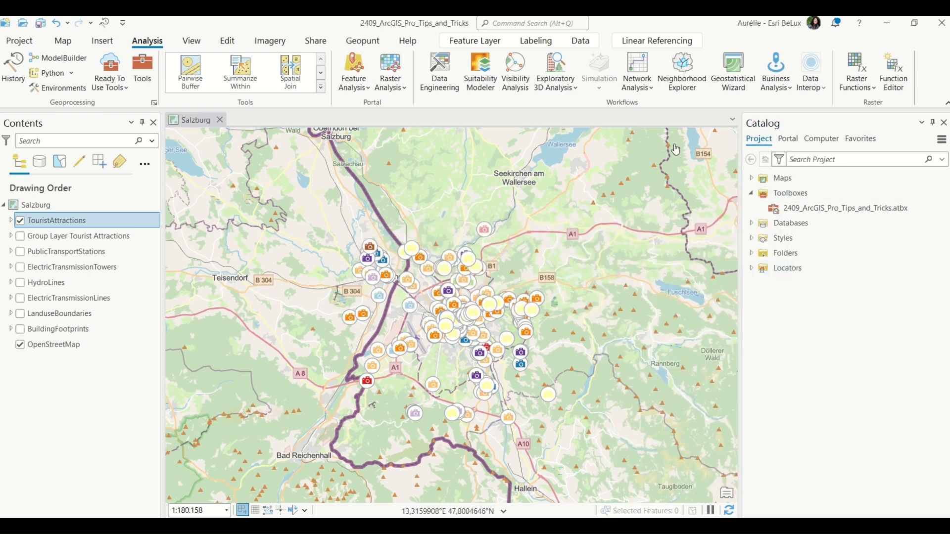
# Open the geoprocessing History and send the successful Calculate Field entry to the Python window.
pyautogui.click(505, 23)
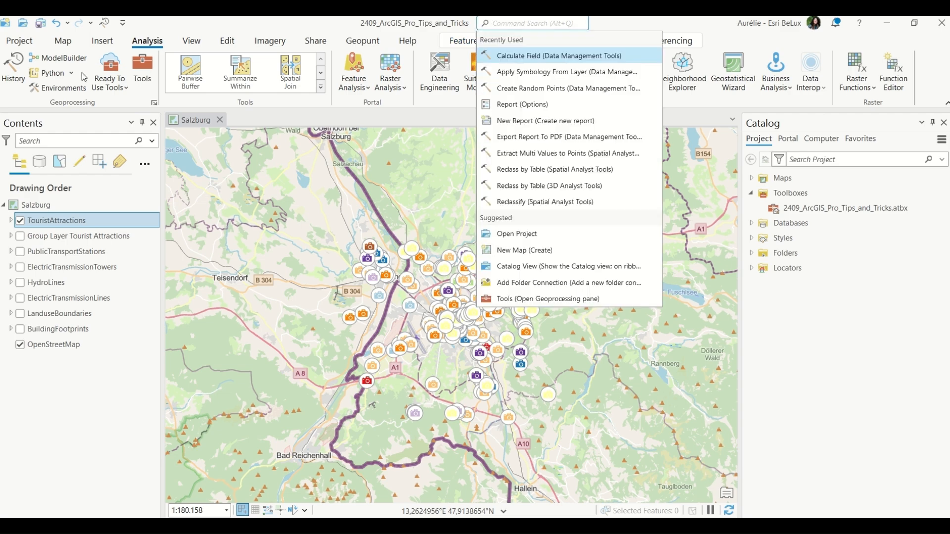
pyautogui.click(16, 74)
pyautogui.moveTo(653, 275)
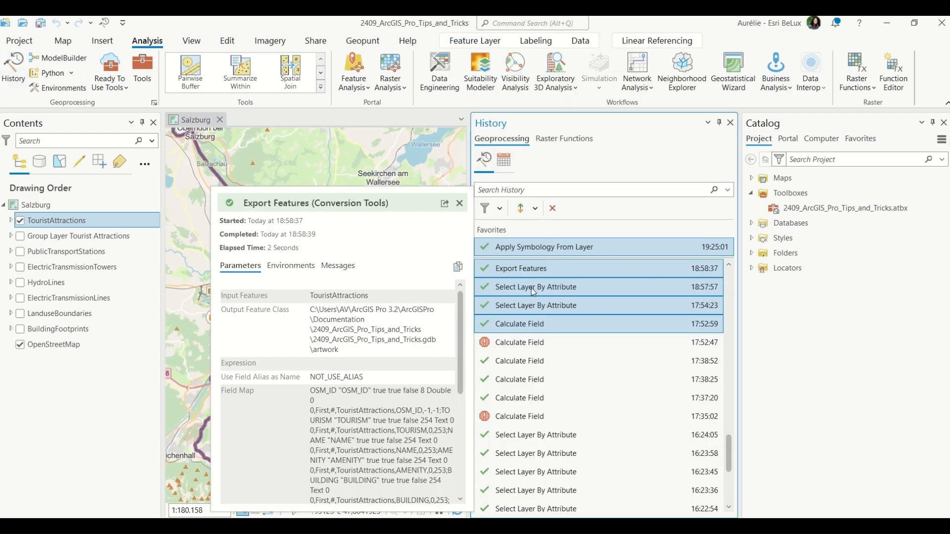
pyautogui.click(557, 324)
pyautogui.rightClick(557, 324)
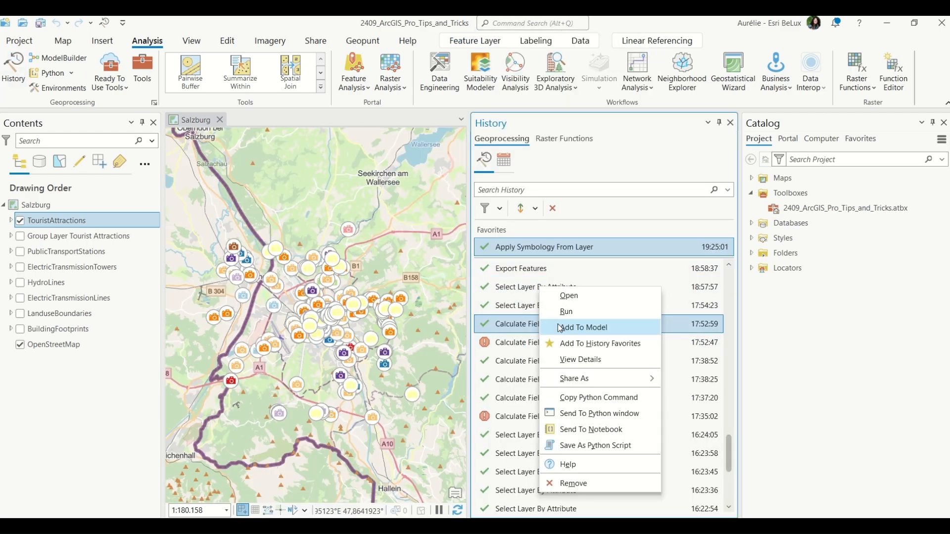
pyautogui.click(634, 415)
# Enlarge the Python window and examine the CalculateField command and its parameter help.
pyautogui.moveTo(639, 419)
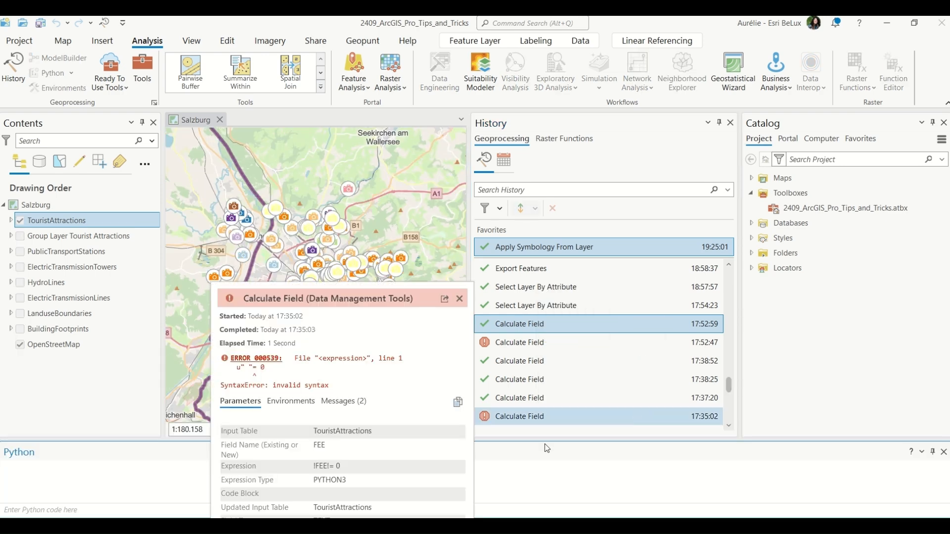
pyautogui.moveTo(612, 441); pyautogui.dragTo(612, 277)
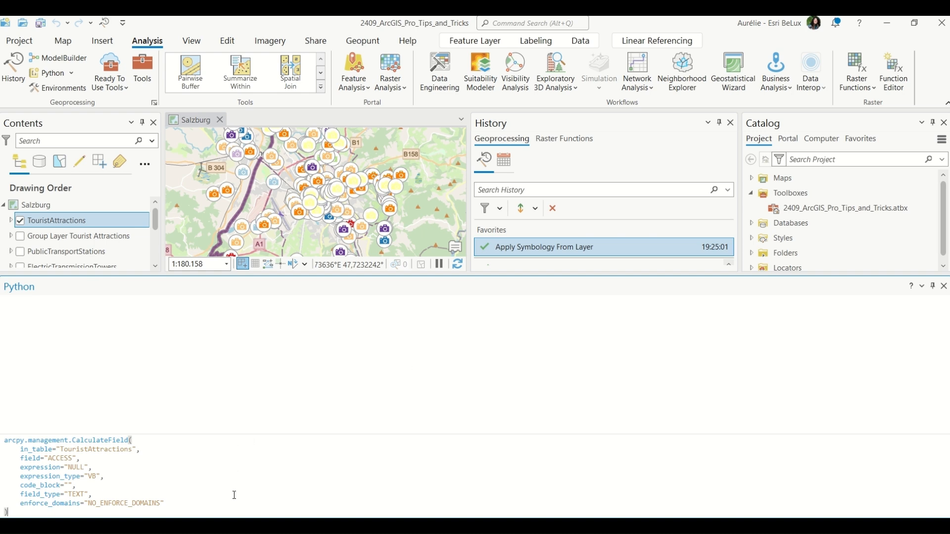
pyautogui.moveTo(167, 505); pyautogui.dragTo(10, 428)
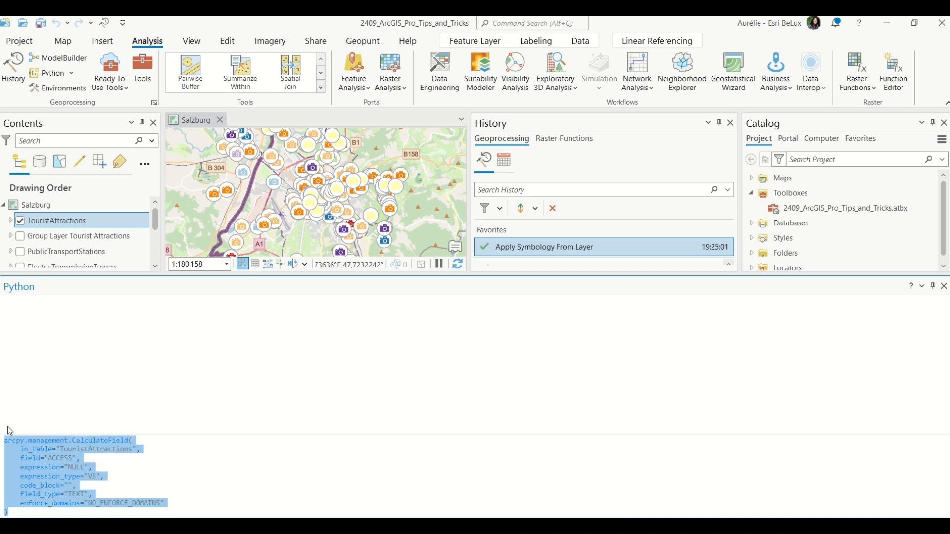
pyautogui.click(282, 480)
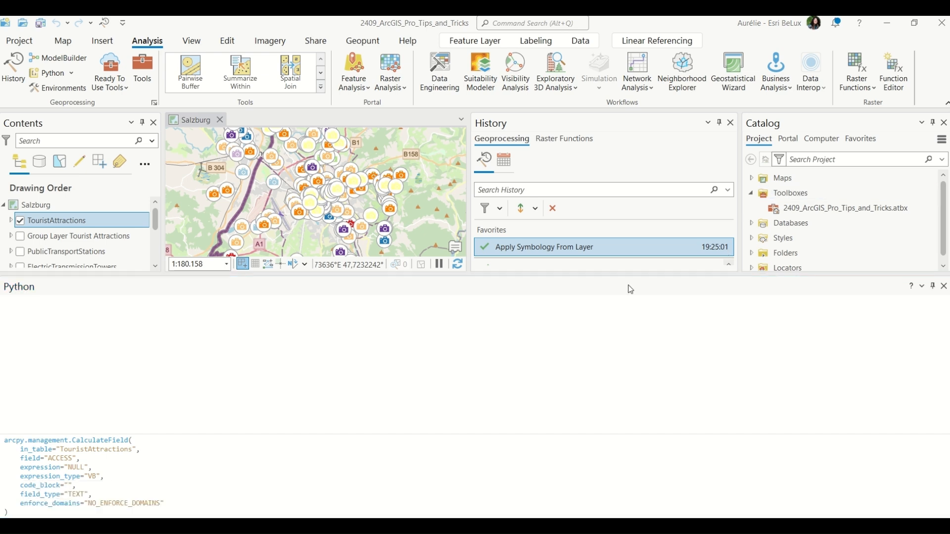
pyautogui.click(474, 494)
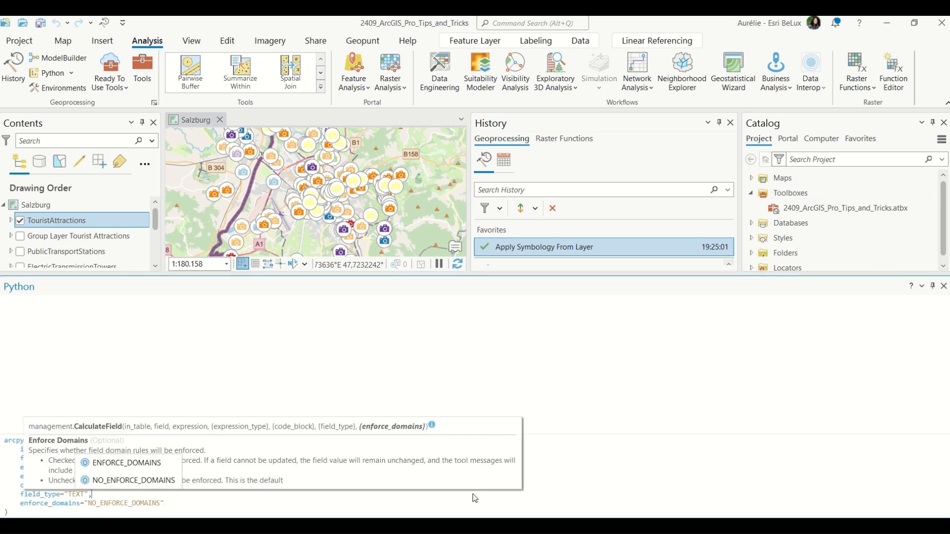
pyautogui.click(701, 495)
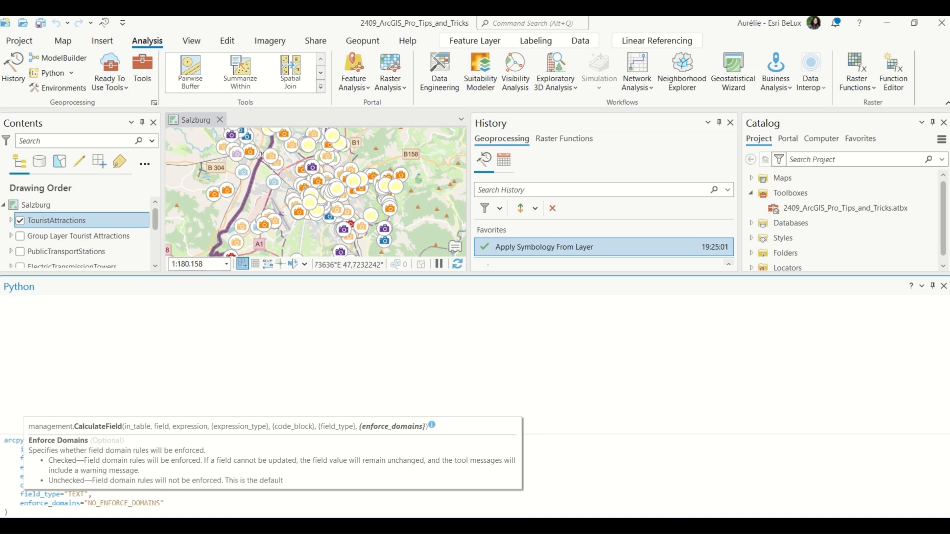
pyautogui.click(265, 515)
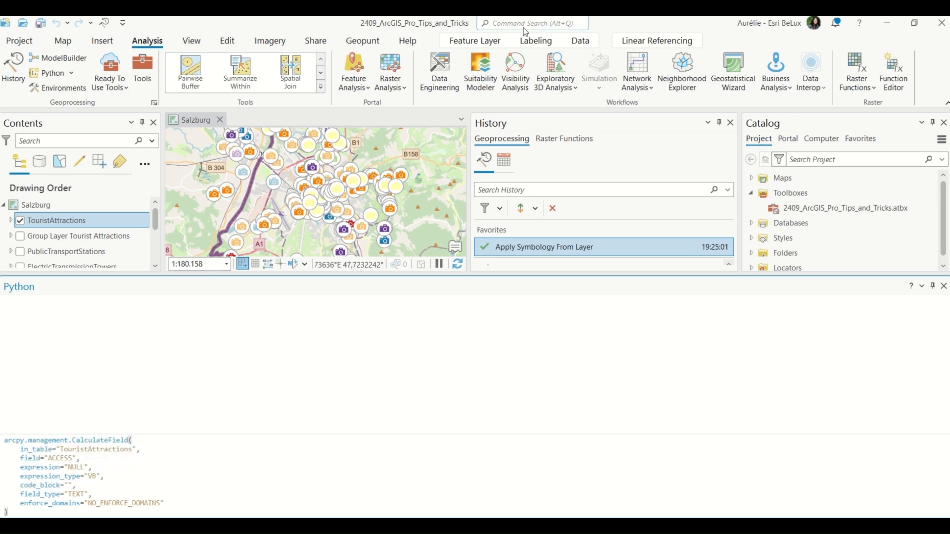
# Drag the Calculate Field tool from the Geoprocessing favorites into the Python window and browse its input table choices.
pyautogui.click(143, 75)
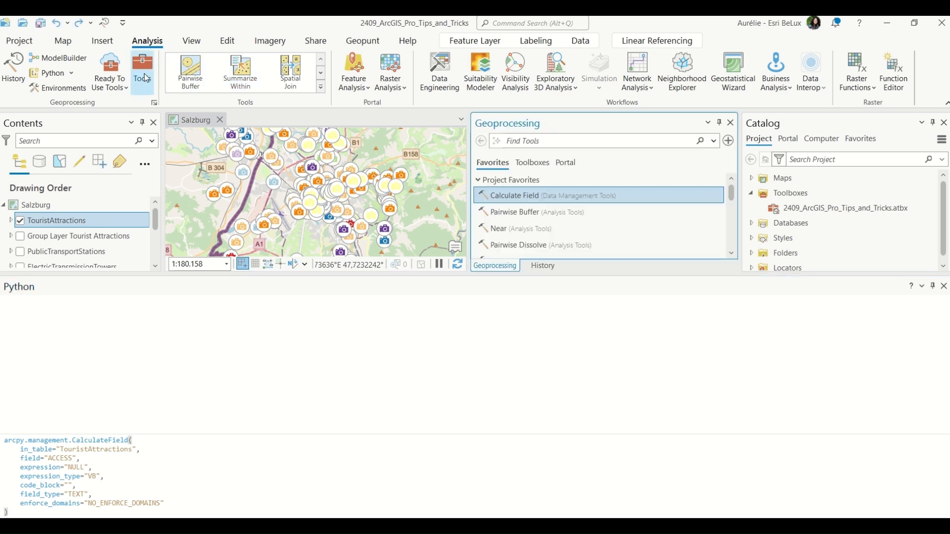
pyautogui.moveTo(579, 196); pyautogui.dragTo(500, 510)
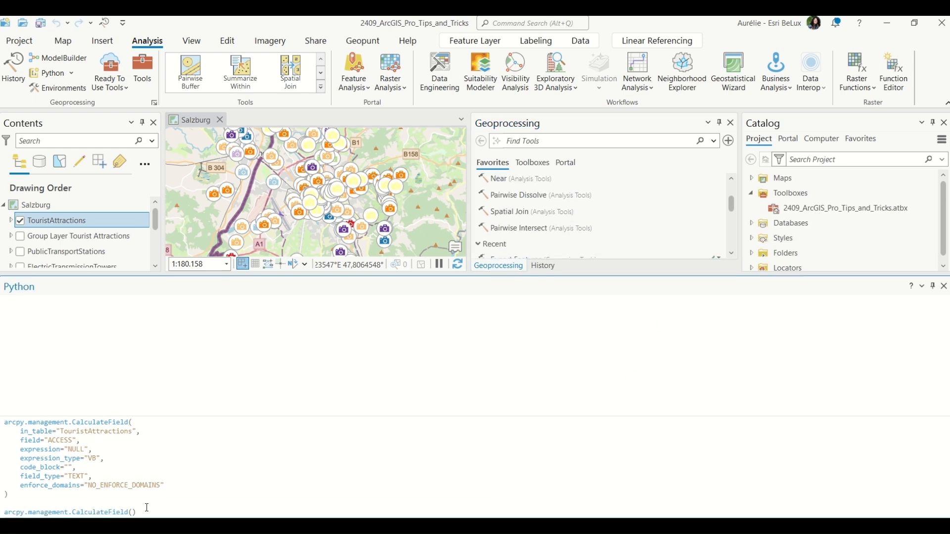
pyautogui.click(132, 513)
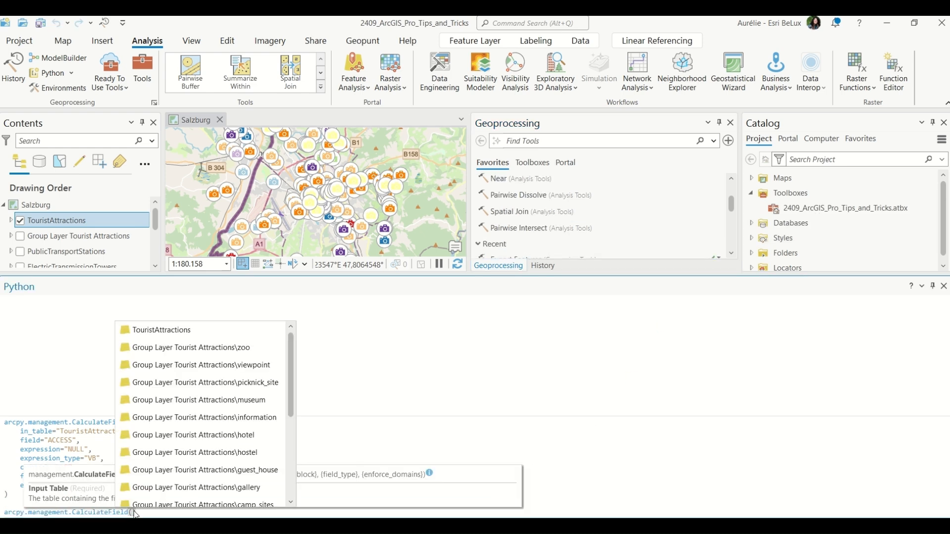
pyautogui.scroll(-3, 233, 417)
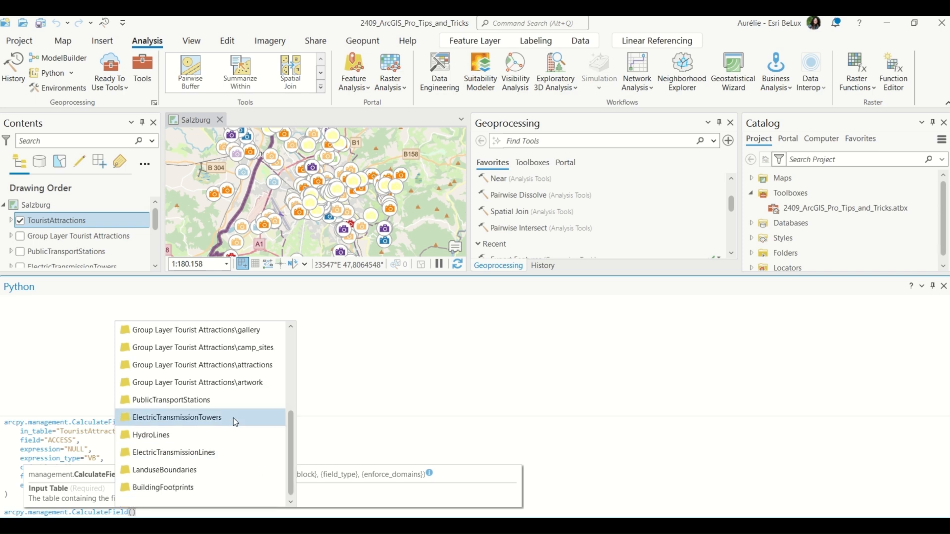
pyautogui.scroll(3, 233, 417)
pyautogui.click(559, 425)
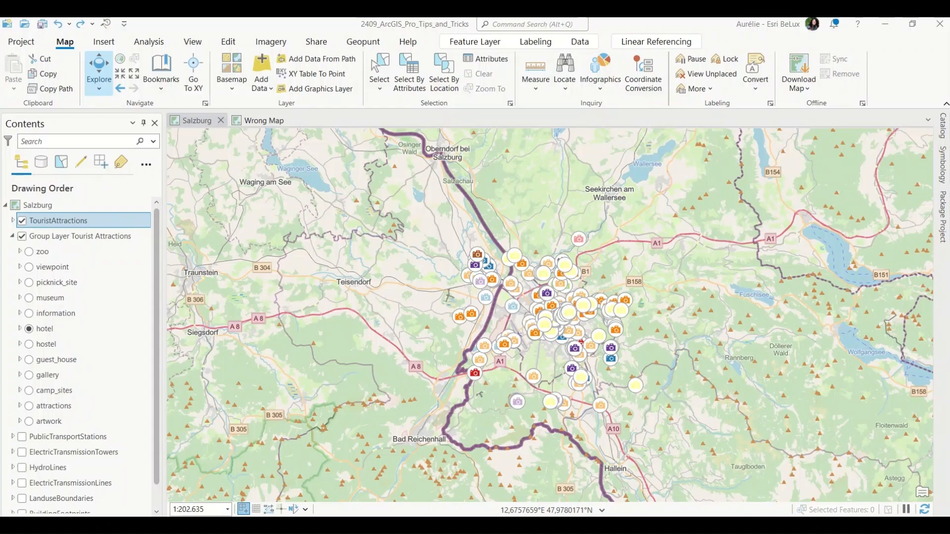
# Hide the TouristAttractions layer and zoom in on the Salzburg map.
pyautogui.click(23, 222)
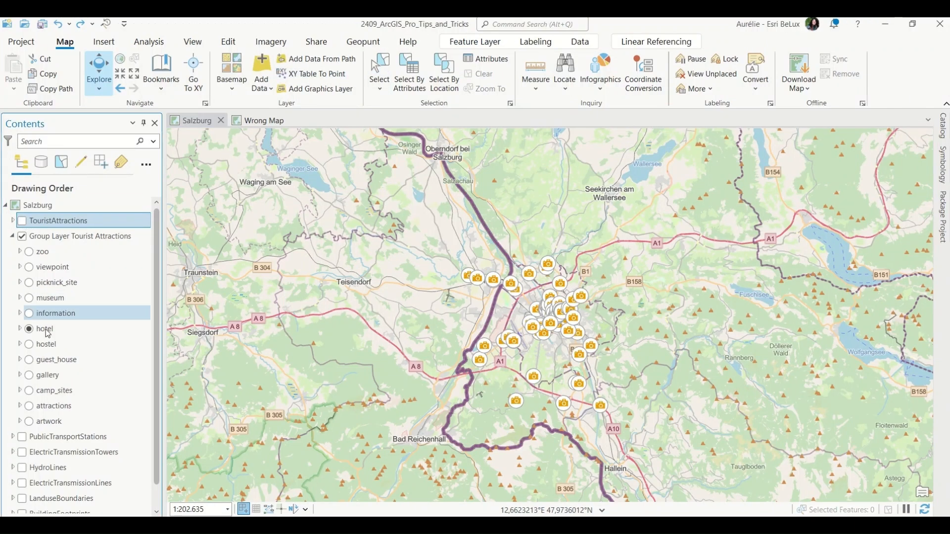
pyautogui.scroll(2, 619, 340)
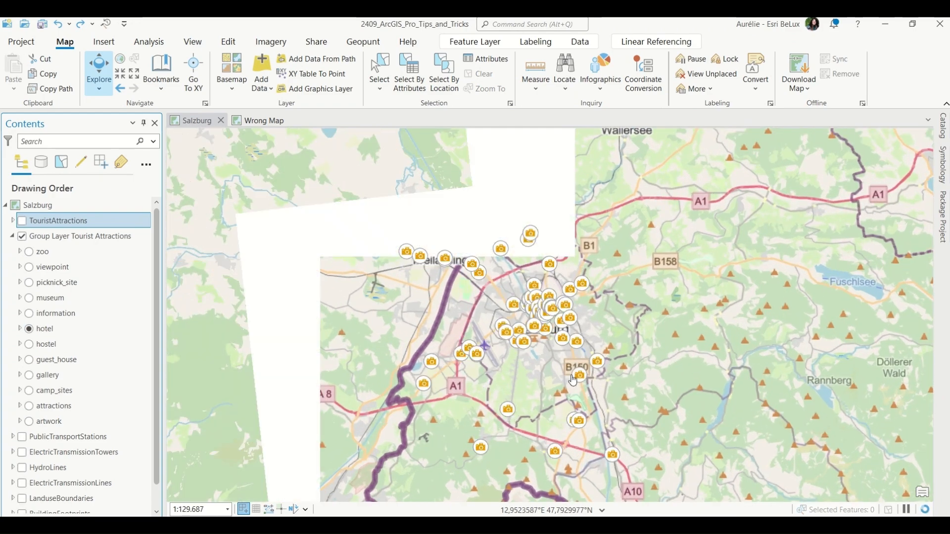
# Import a saved layout file into the project as a new layout.
pyautogui.click(103, 42)
pyautogui.click(45, 90)
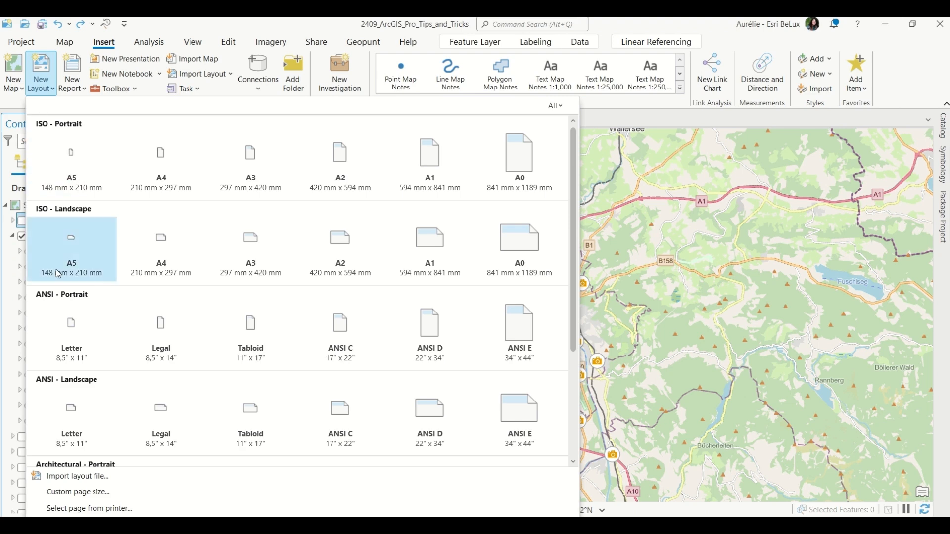
pyautogui.click(38, 94)
pyautogui.click(215, 76)
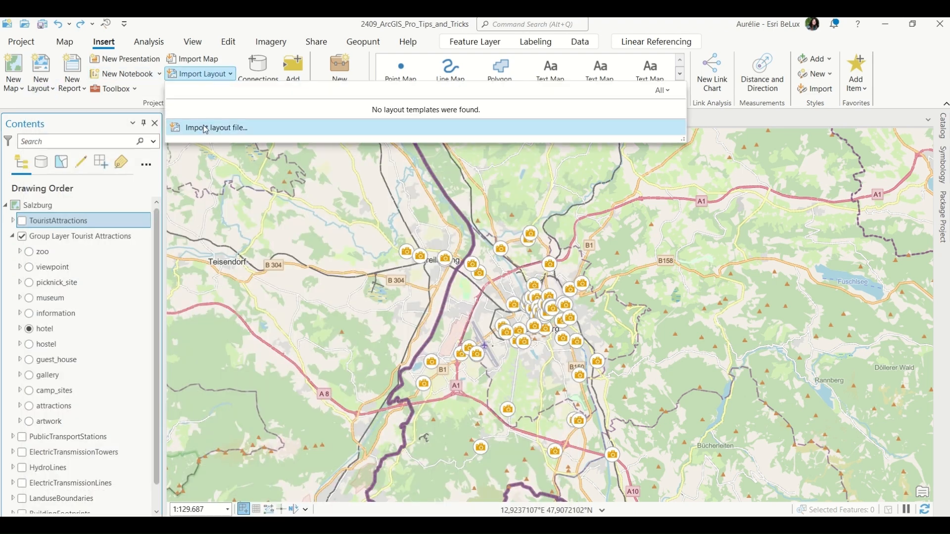
pyautogui.click(264, 132)
pyautogui.scroll(-3, 450, 296)
pyautogui.scroll(-1, 452, 300)
pyautogui.doubleClick(444, 324)
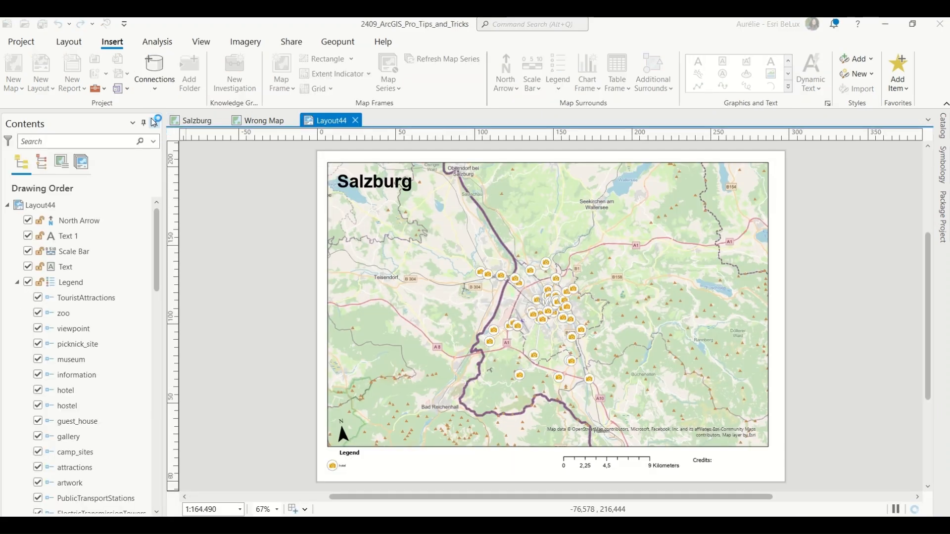
# Zoom the Salzburg map view in on the city centre and return to the layout.
pyautogui.click(188, 127)
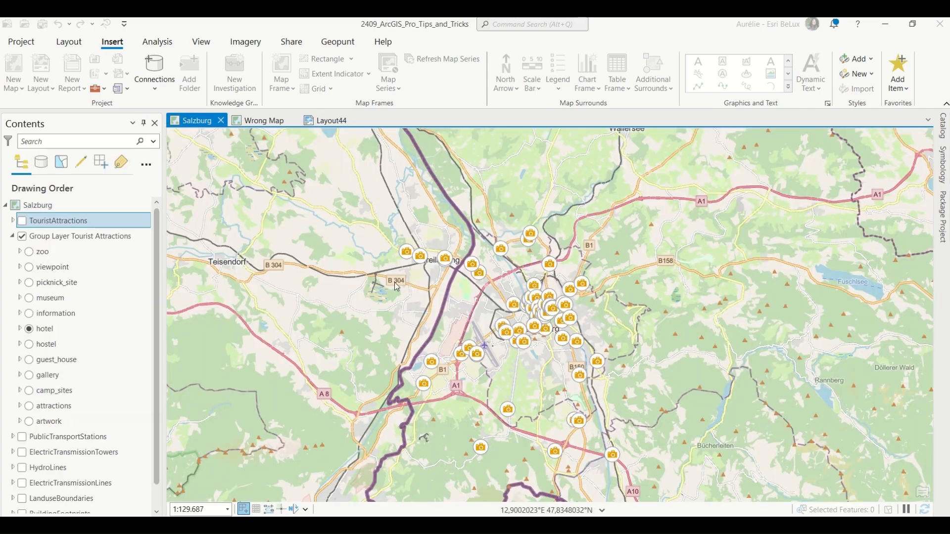
pyautogui.scroll(4, 592, 326)
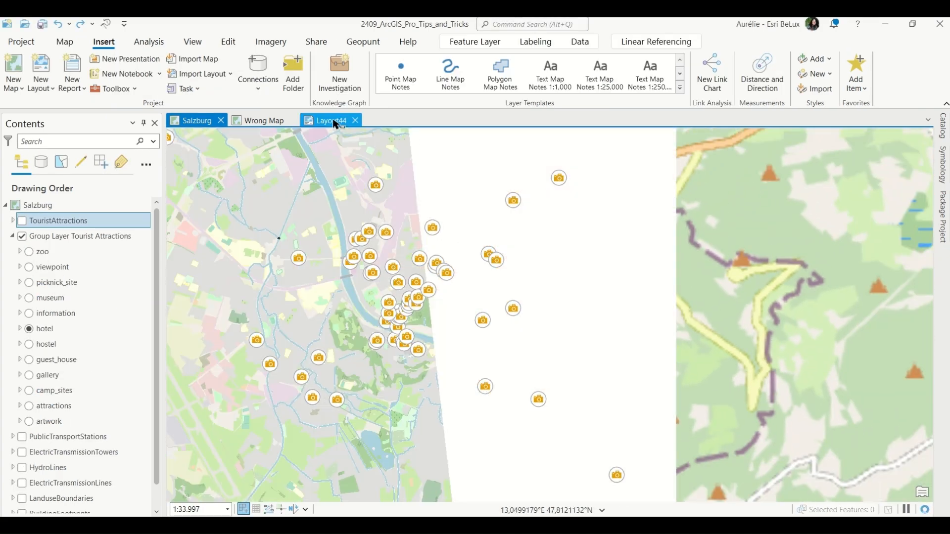
pyautogui.click(336, 124)
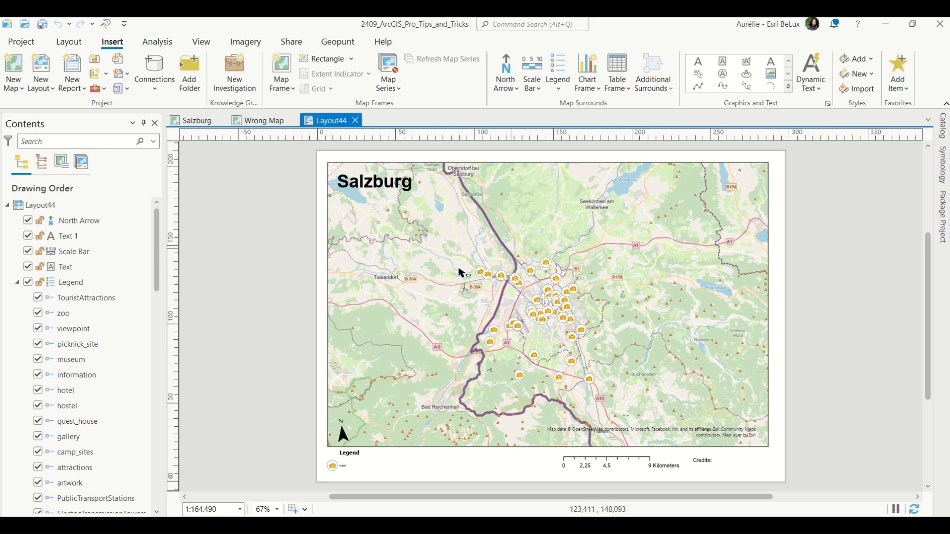
# Try switching the layout map frame's map to Wrong Map in its properties, then undo that change.
pyautogui.click(18, 283)
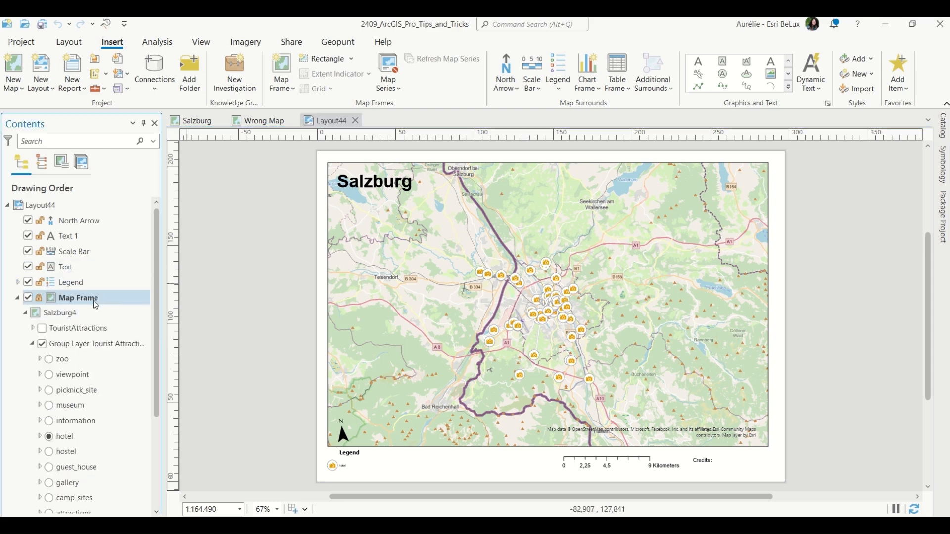
pyautogui.click(77, 297)
pyautogui.rightClick(77, 297)
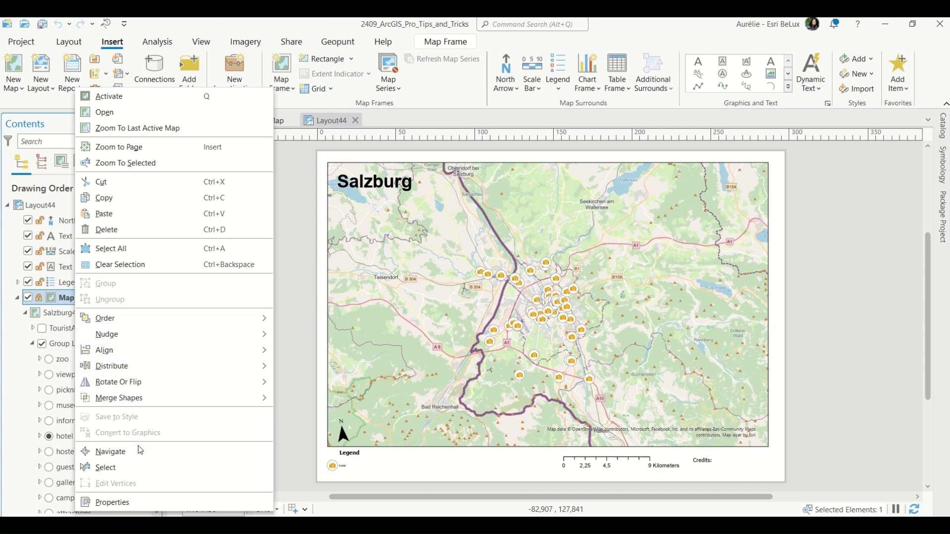
pyautogui.click(124, 508)
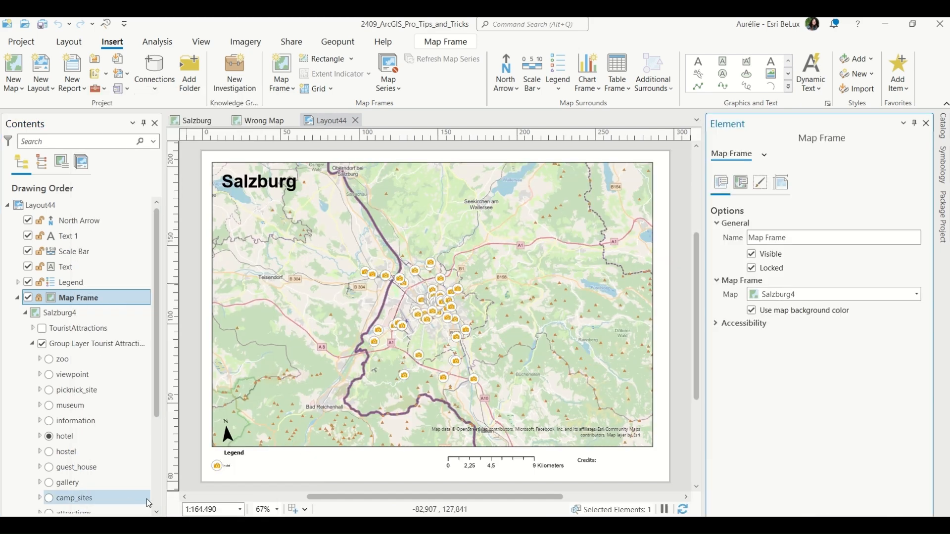
pyautogui.click(815, 296)
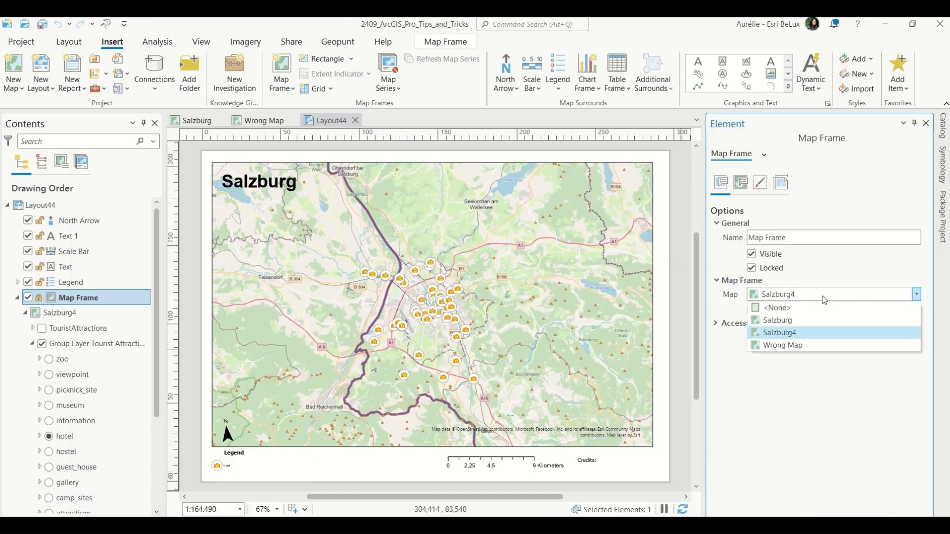
pyautogui.click(801, 344)
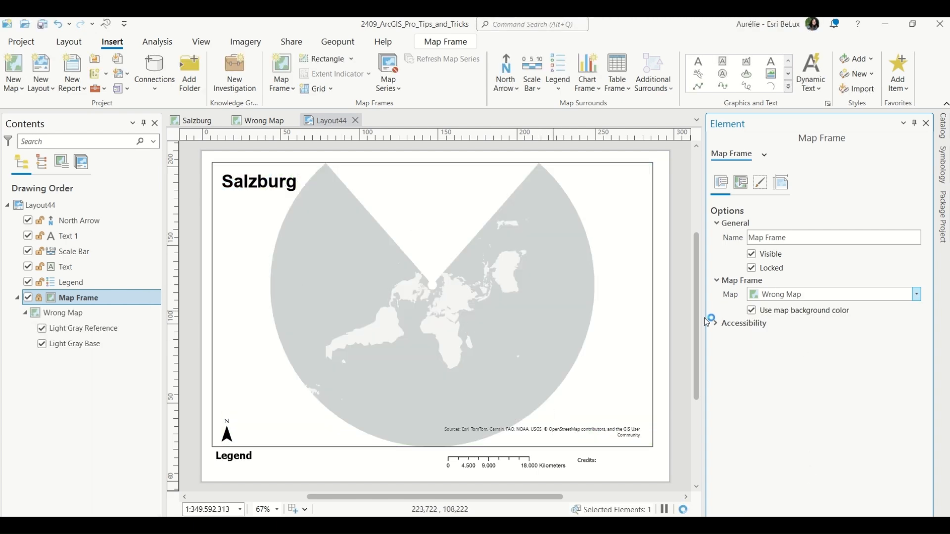
pyautogui.hotkey('ctrl', 'z')
# Zoom the map frame to the last active map's extent.
pyautogui.rightClick(87, 297)
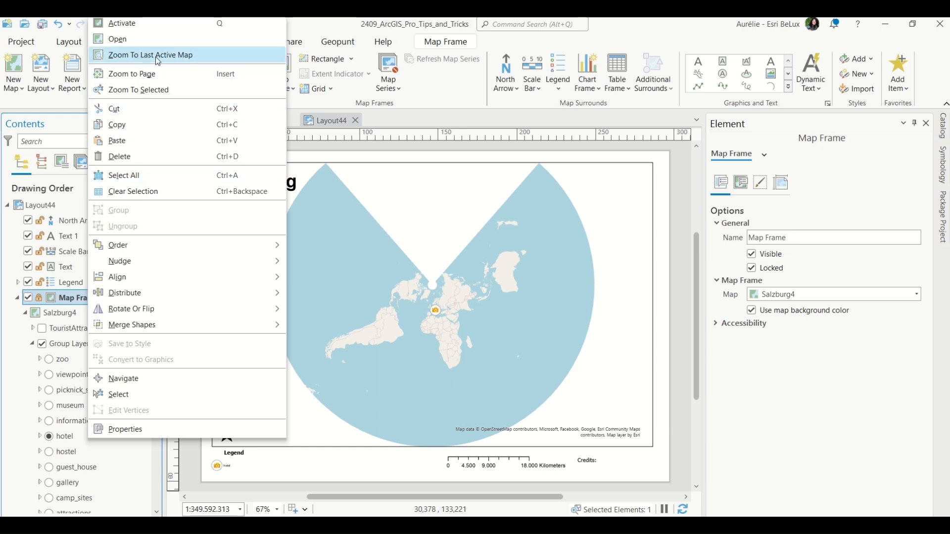
pyautogui.click(239, 58)
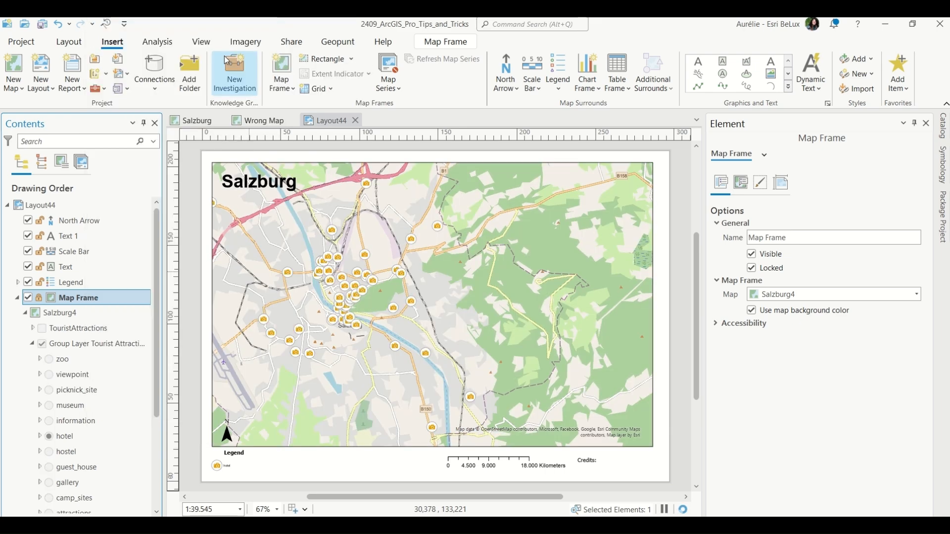
# Zoom further into the Salzburg map, then zoom the layout's map frame to that last active map extent.
pyautogui.click(193, 121)
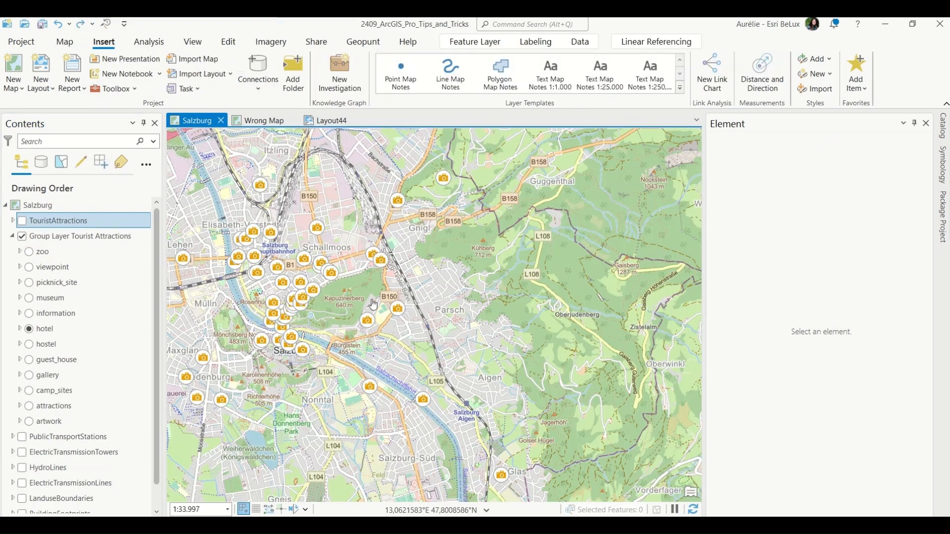
pyautogui.scroll(4, 338, 298)
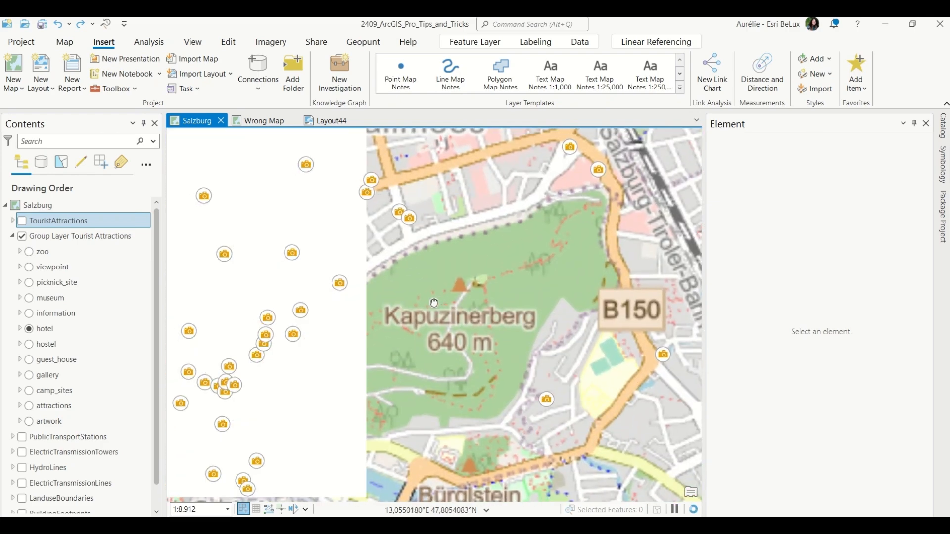
pyautogui.click(329, 121)
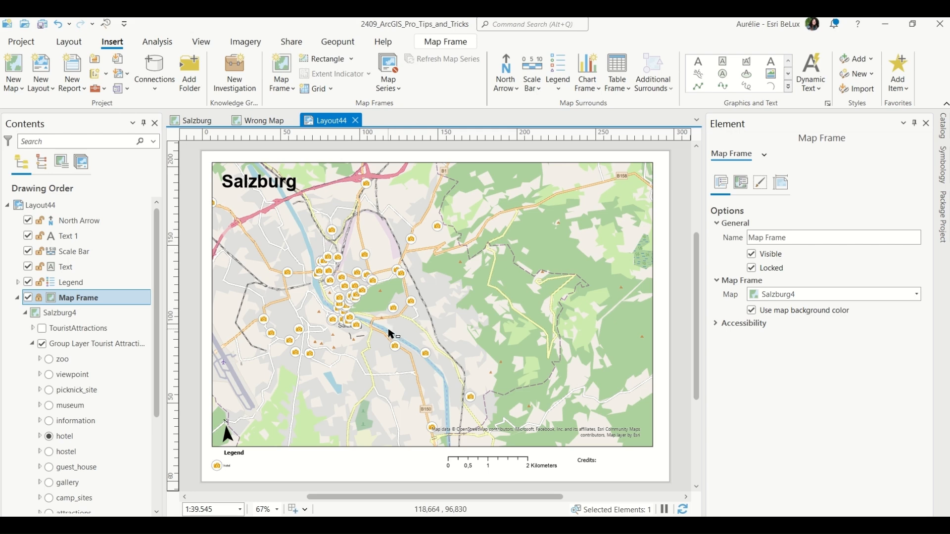
pyautogui.rightClick(115, 297)
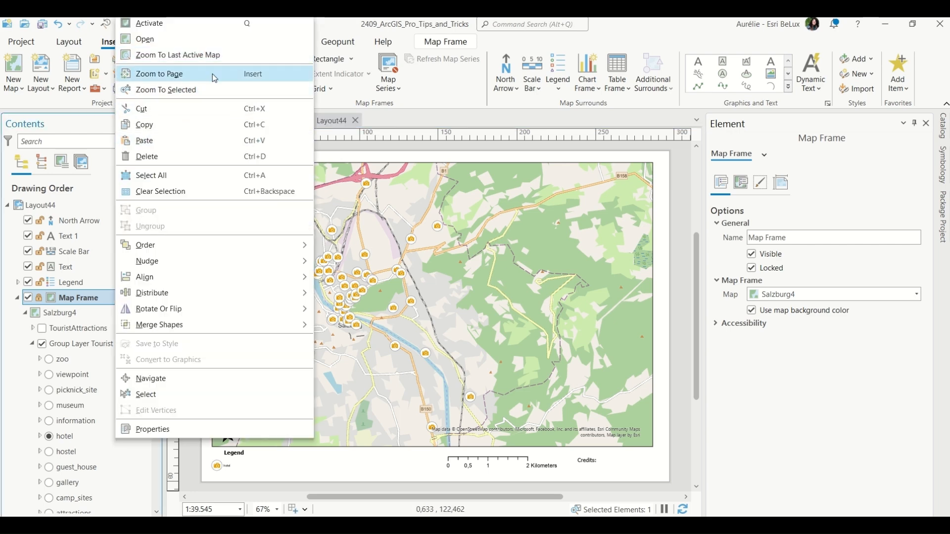
pyautogui.click(224, 57)
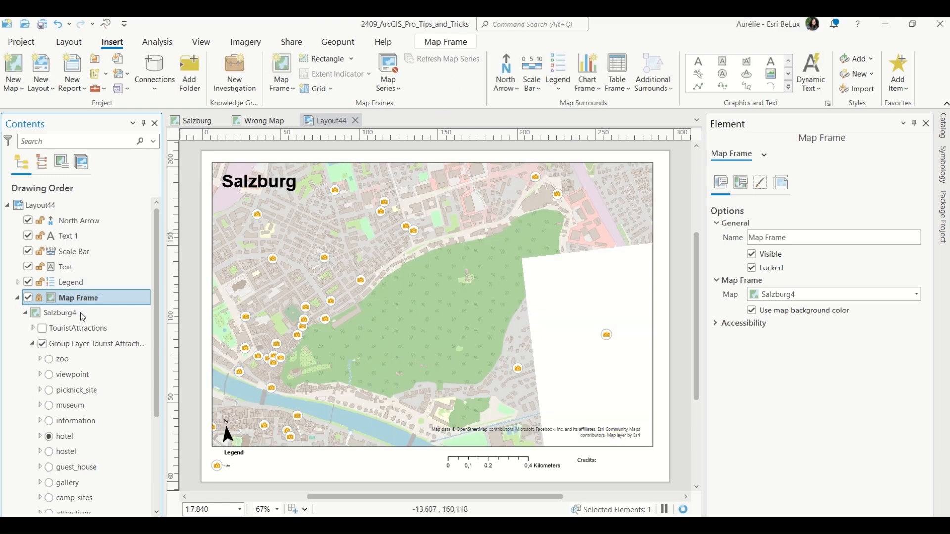
# Activate the map frame for navigation and then close the activation.
pyautogui.rightClick(112, 305)
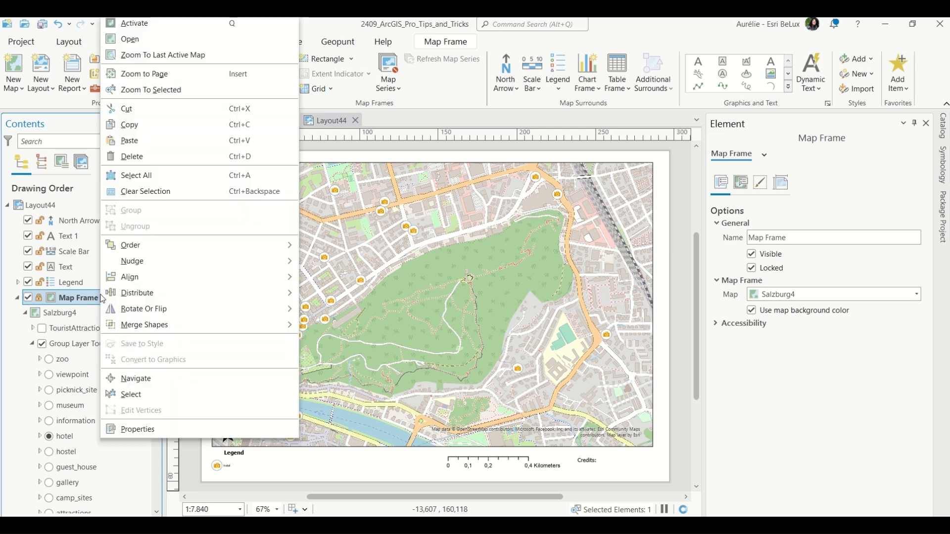
pyautogui.click(176, 22)
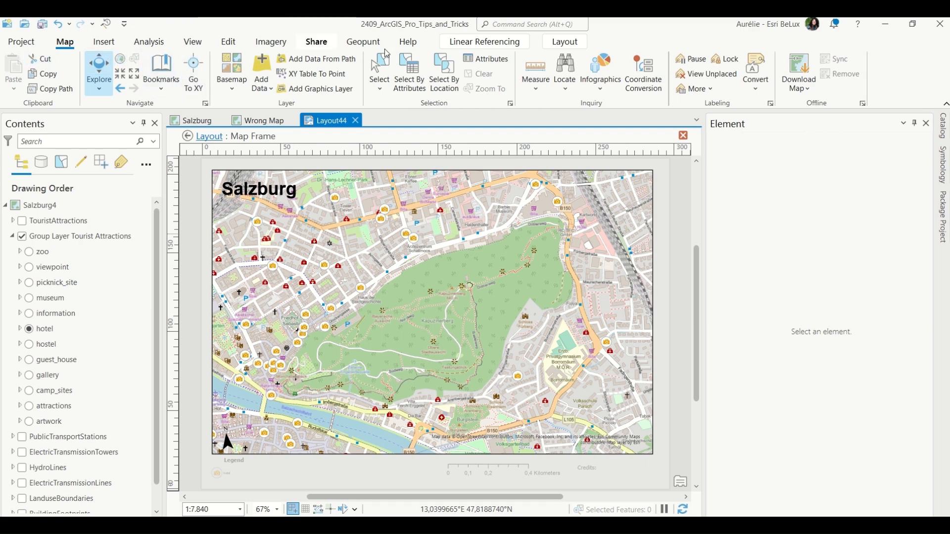
pyautogui.click(575, 48)
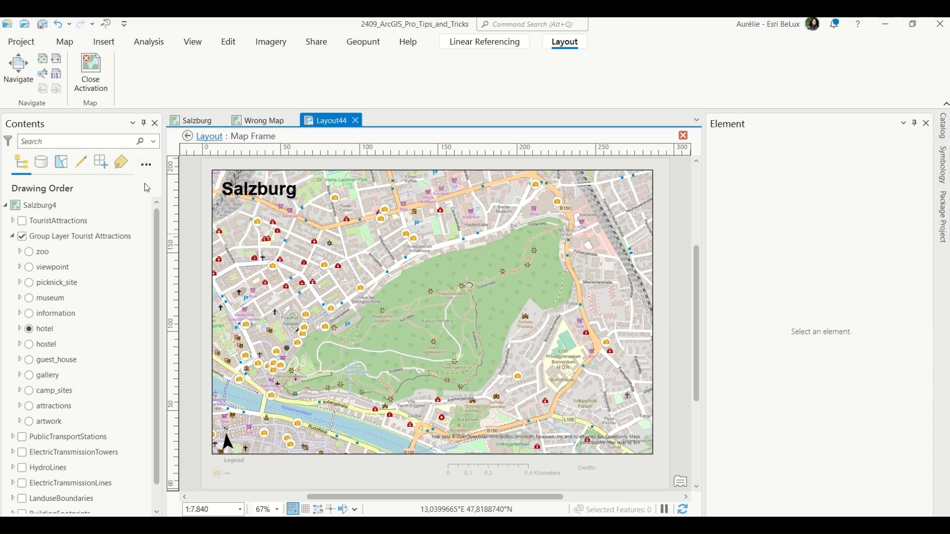
pyautogui.click(107, 94)
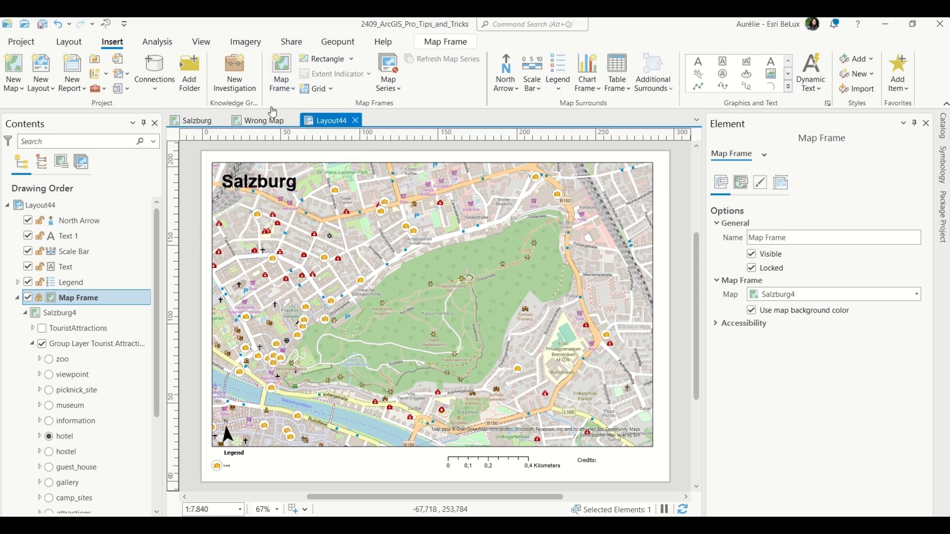
# Activate the map frame again and zoom in closer within it.
pyautogui.doubleClick(354, 361)
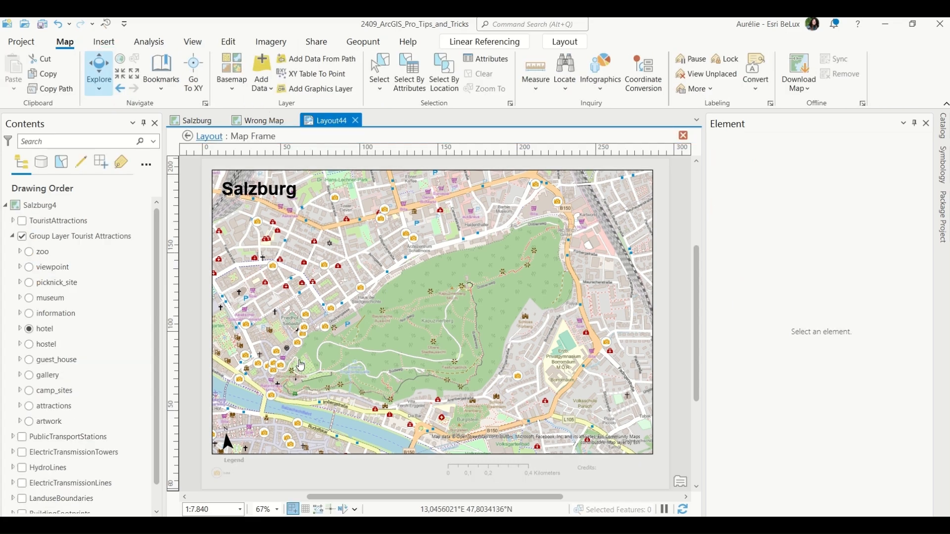
pyautogui.scroll(3, 300, 365)
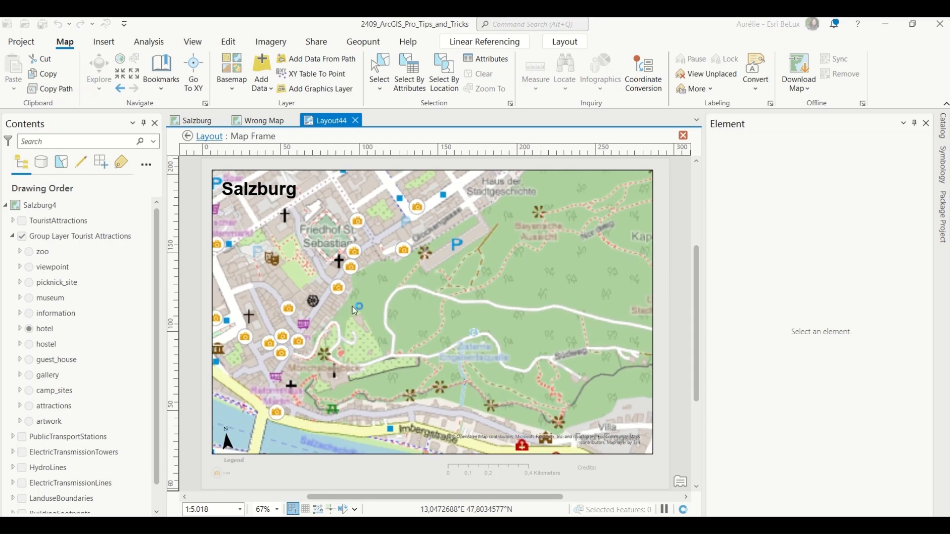
pyautogui.scroll(2, 354, 310)
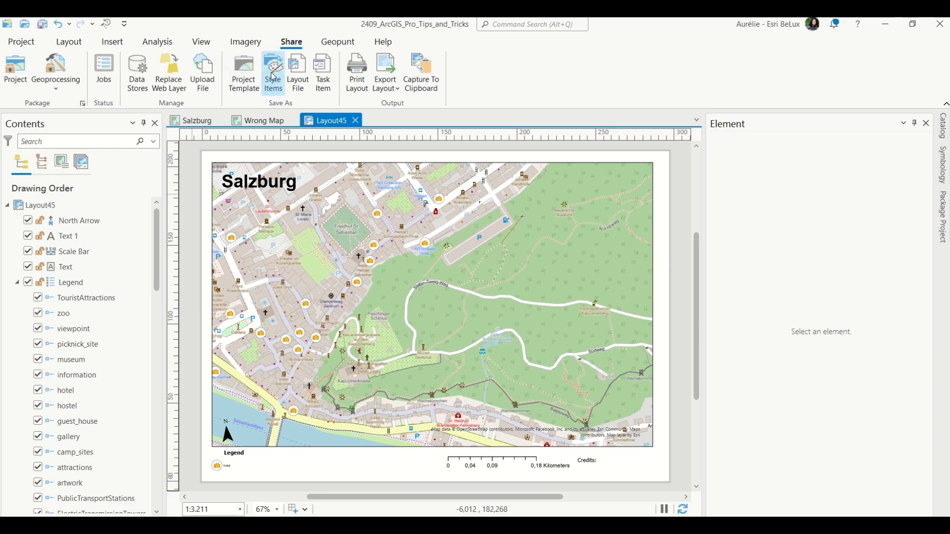
# Open the layout export with the Flattened PDF preset and set the vector resolution to 300 DPI.
pyautogui.click(392, 91)
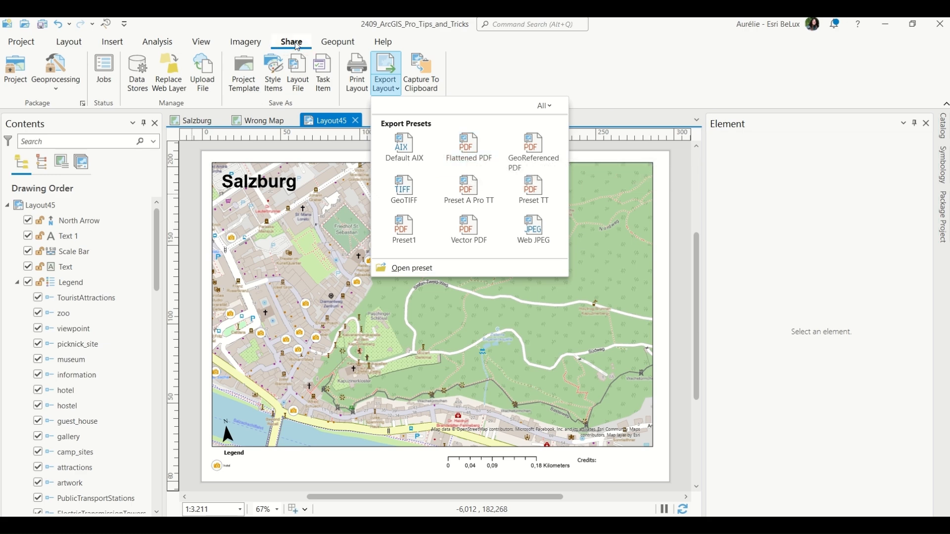
pyautogui.click(371, 96)
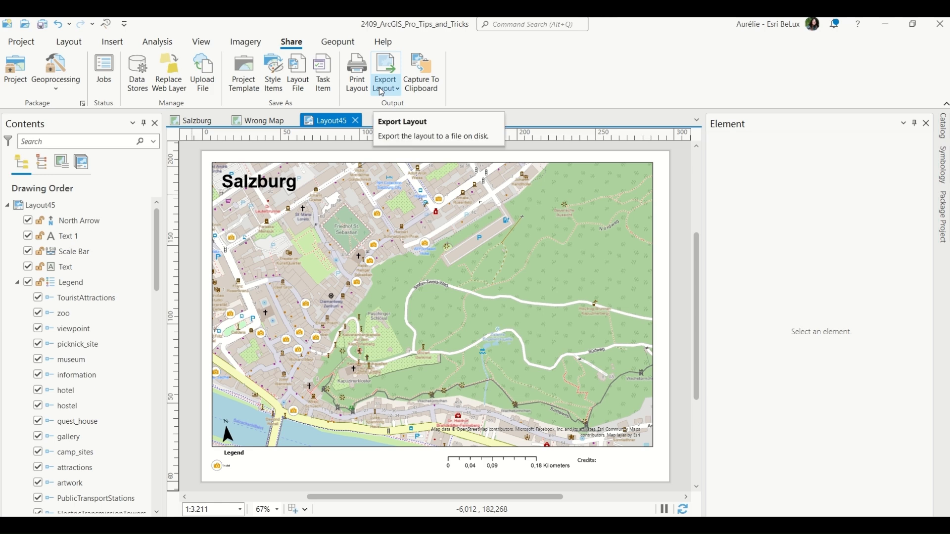
pyautogui.click(379, 87)
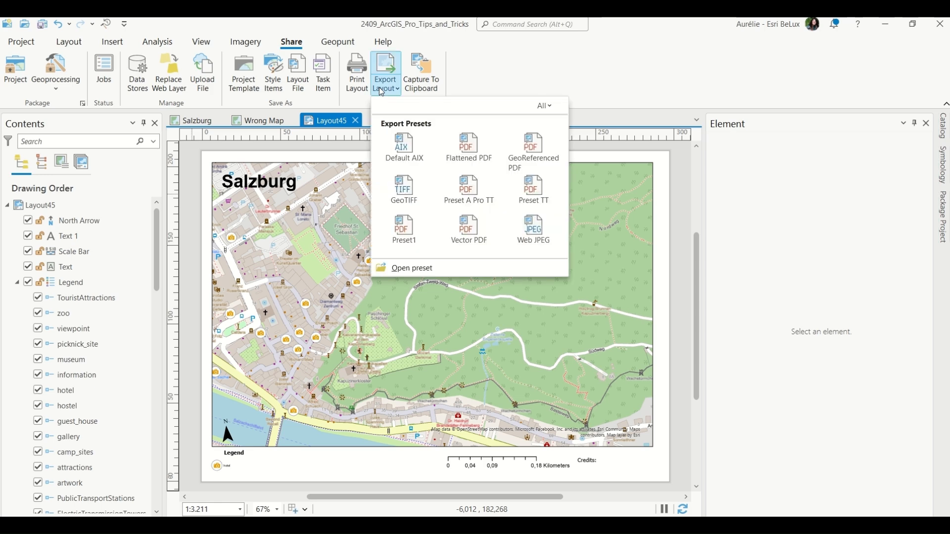
pyautogui.click(471, 148)
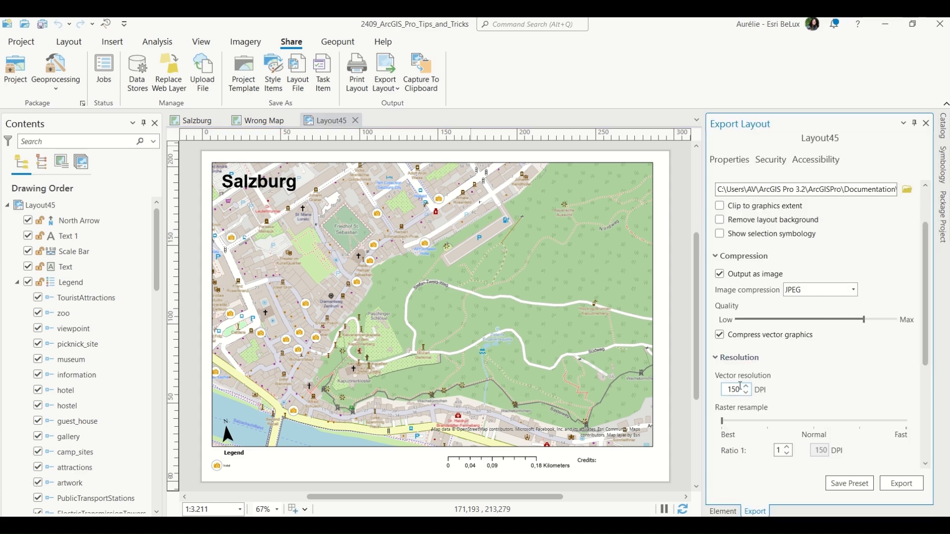
pyautogui.doubleClick(723, 391)
pyautogui.write('300')
# Save these export settings as the preset Preset2 and export the layout.
pyautogui.click(849, 483)
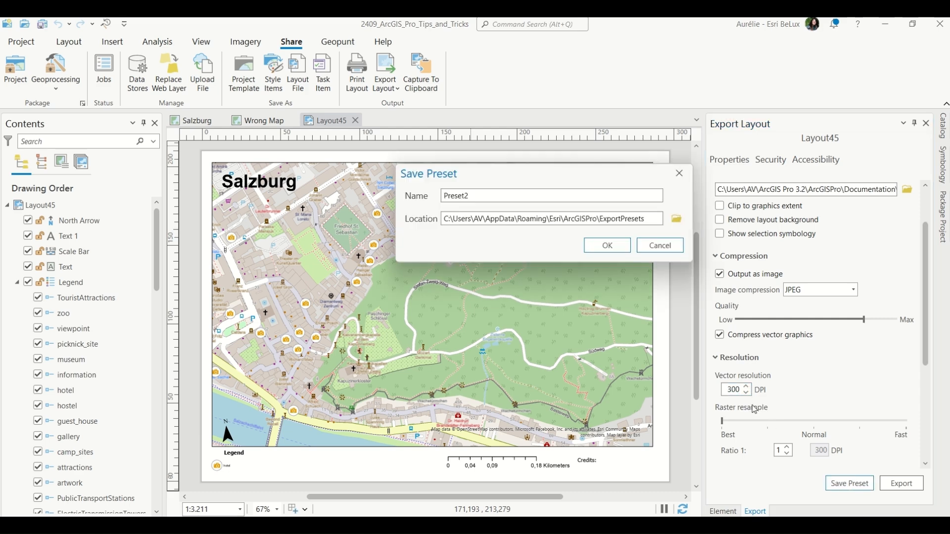
pyautogui.click(606, 245)
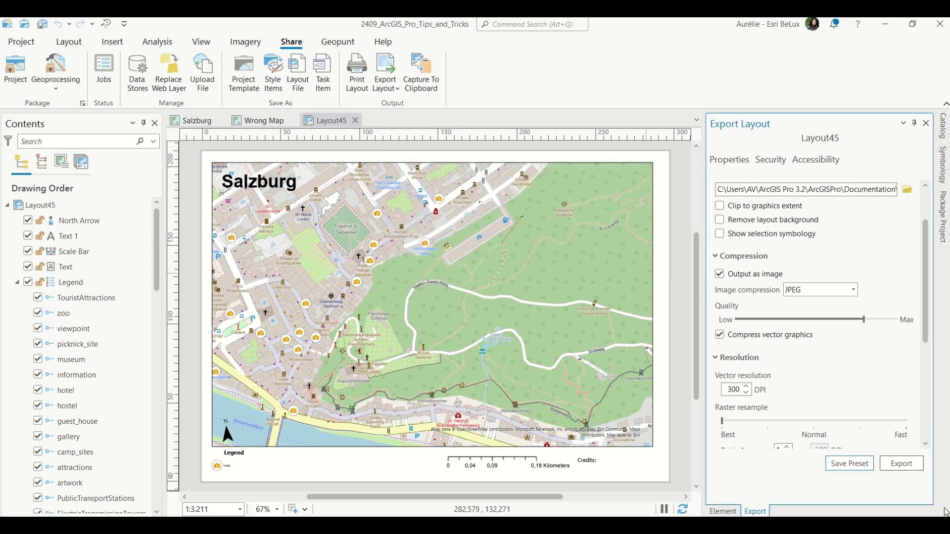
pyautogui.click(901, 467)
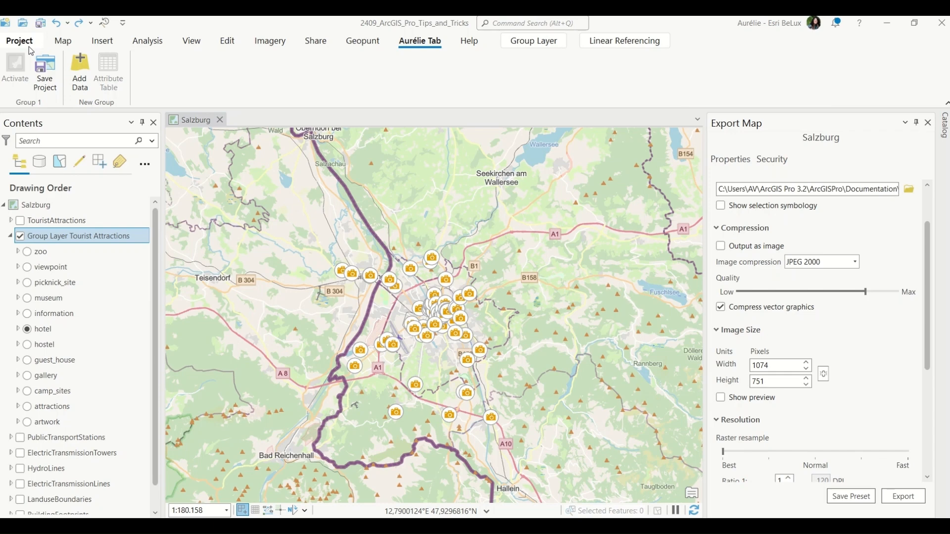
# Open Learning Resources in the project backstage and browse the tutorials and tutorial series.
pyautogui.click(29, 46)
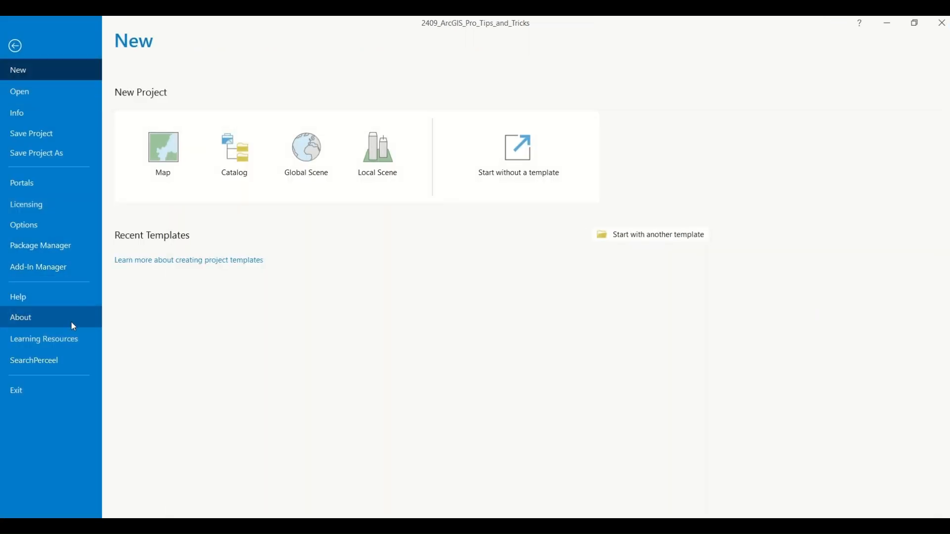
pyautogui.click(73, 340)
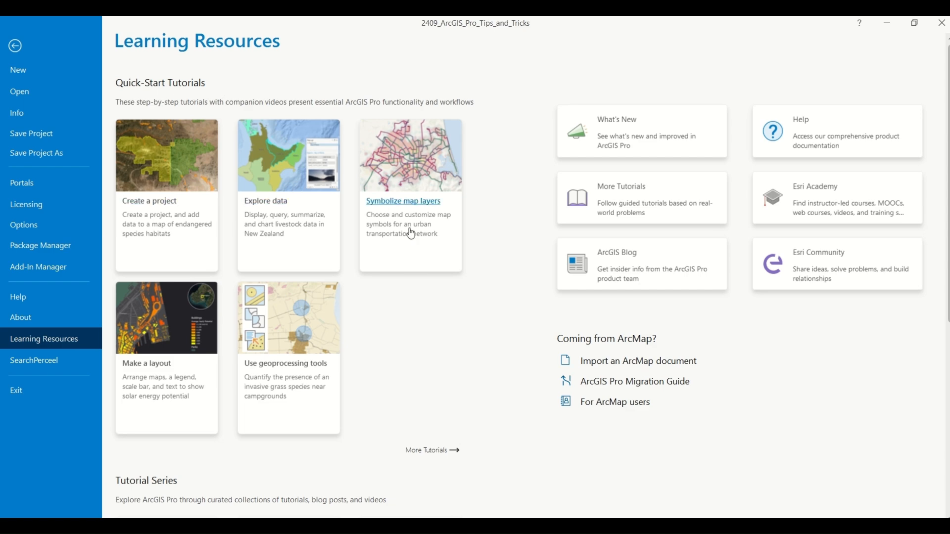
pyautogui.scroll(-2, 327, 437)
pyautogui.scroll(-3, 327, 436)
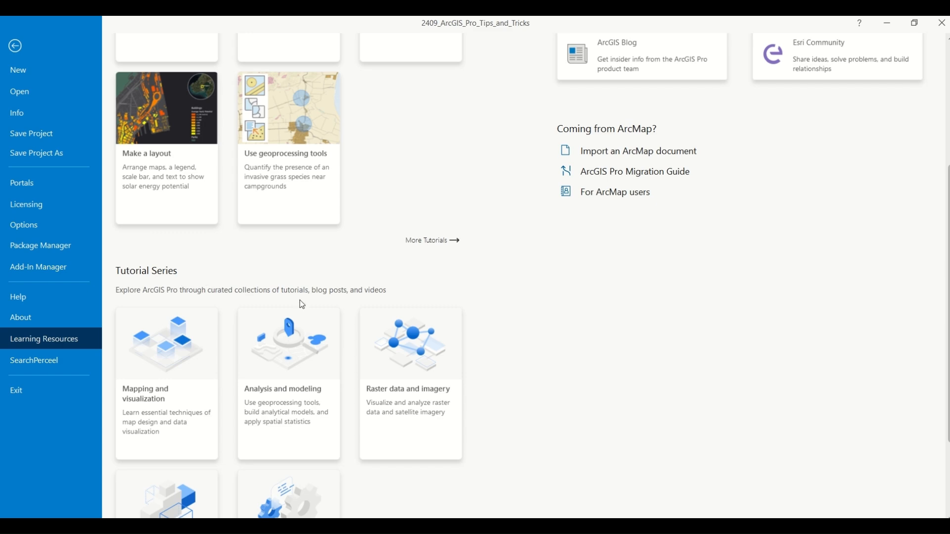
# Leave Learning Resources, open the ribbon customization options and add a new custom tab.
pyautogui.scroll(-3, 312, 419)
pyautogui.scroll(4, 335, 371)
pyautogui.scroll(4, 342, 333)
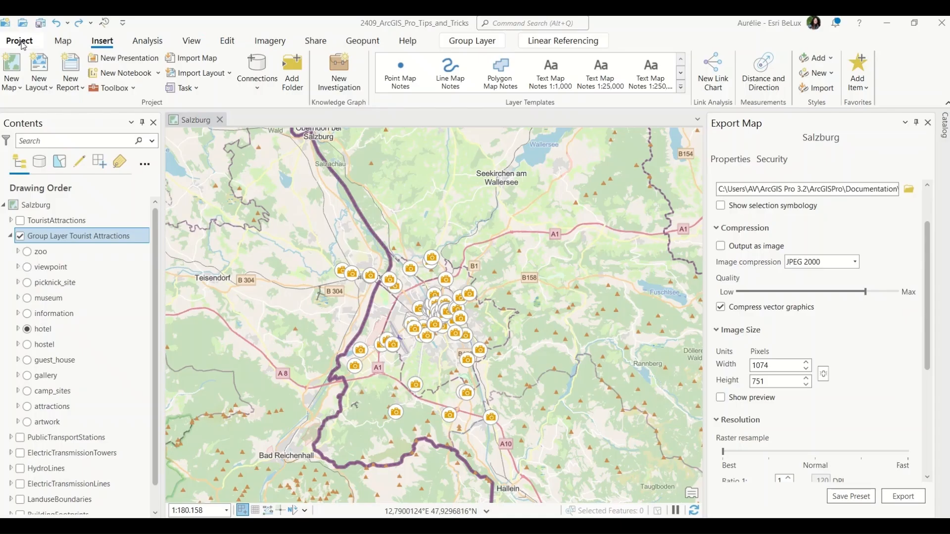
pyautogui.click(22, 42)
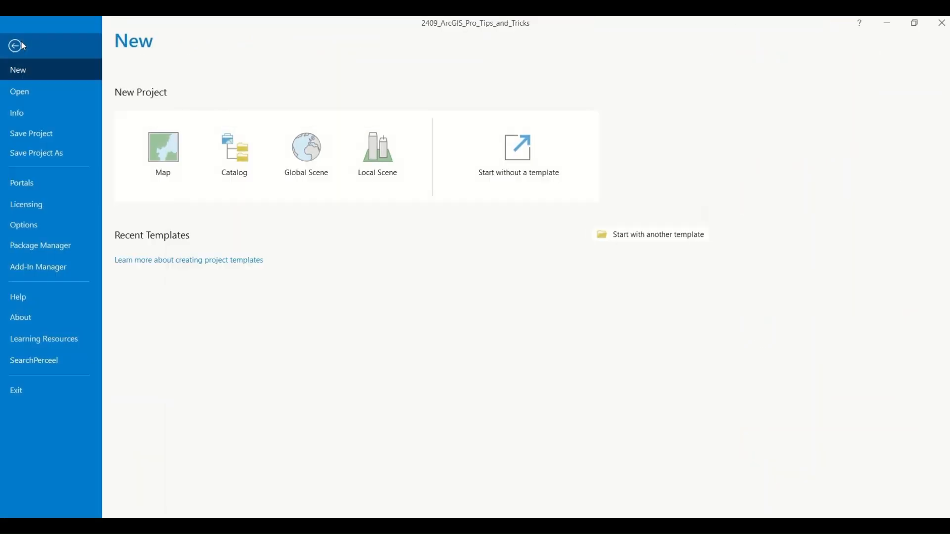
pyautogui.click(60, 232)
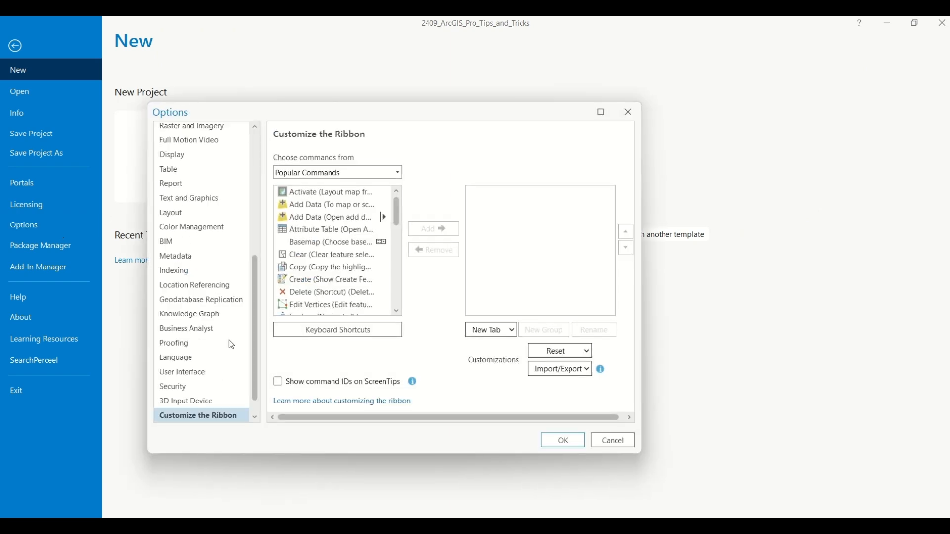
pyautogui.click(502, 336)
pyautogui.click(509, 346)
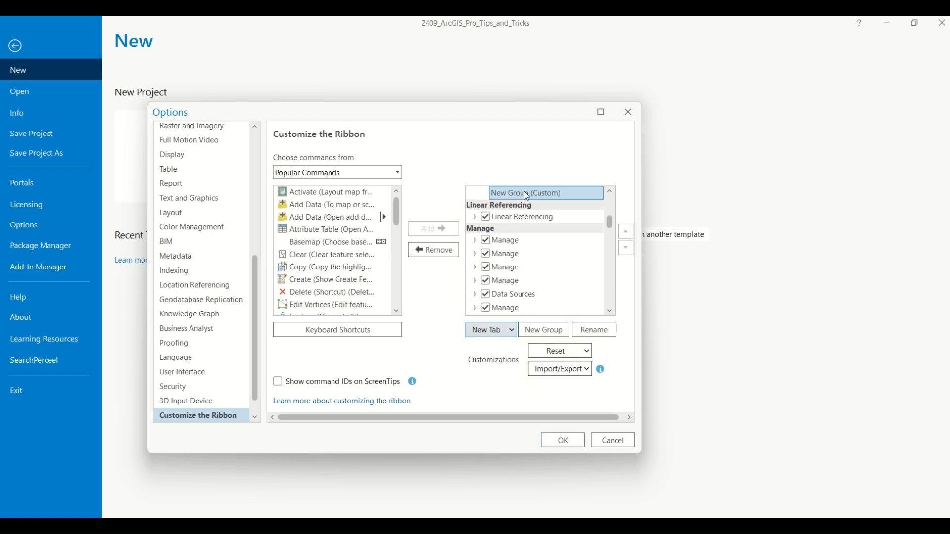
# Rename the new custom tab to the presenter's first name followed by Tab.
pyautogui.scroll(1, 528, 203)
pyautogui.click(515, 211)
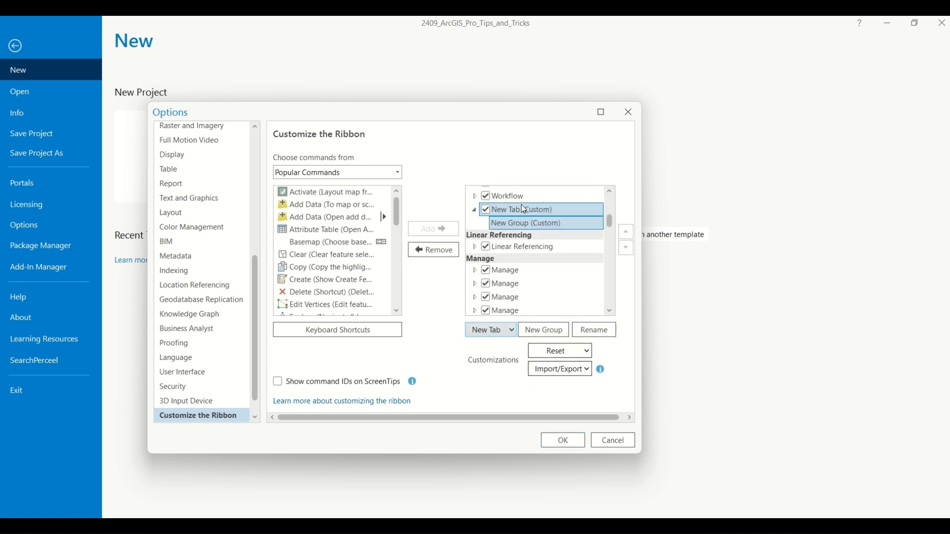
pyautogui.doubleClick(510, 211)
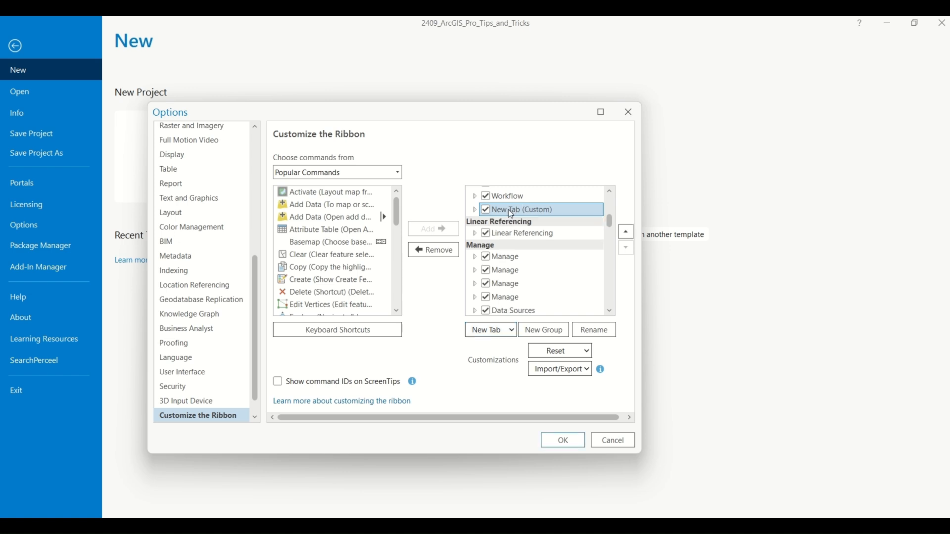
pyautogui.rightClick(510, 210)
pyautogui.click(527, 218)
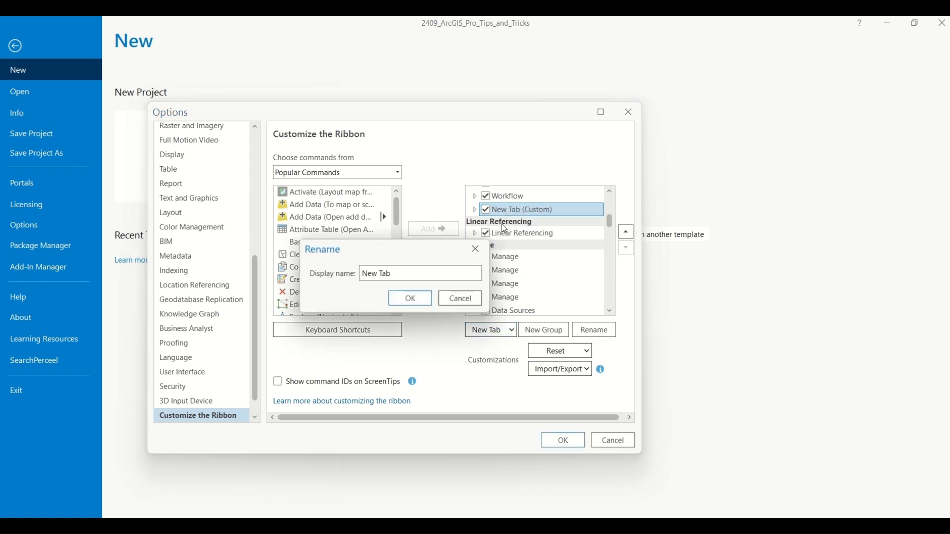
pyautogui.tripleClick(435, 273)
pyautogui.write('A')
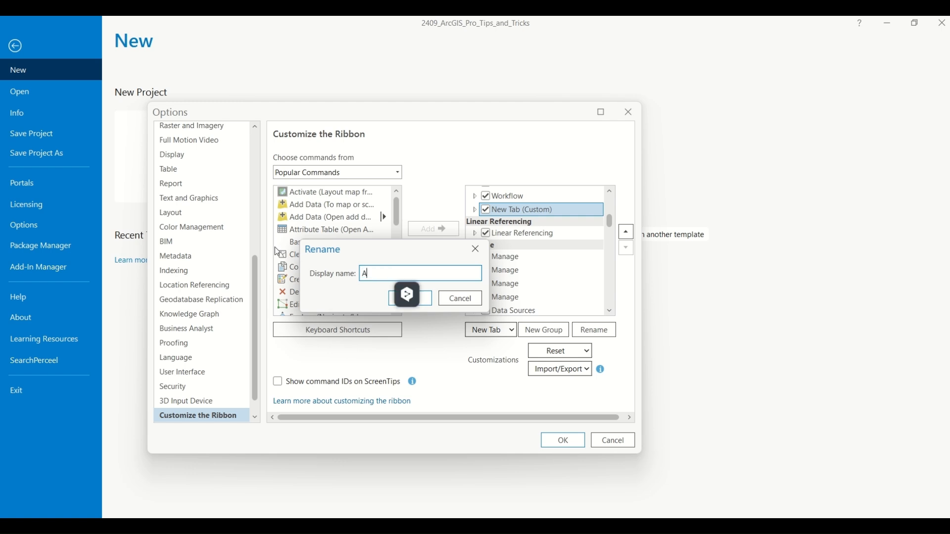
pyautogui.write('urélie Tab')
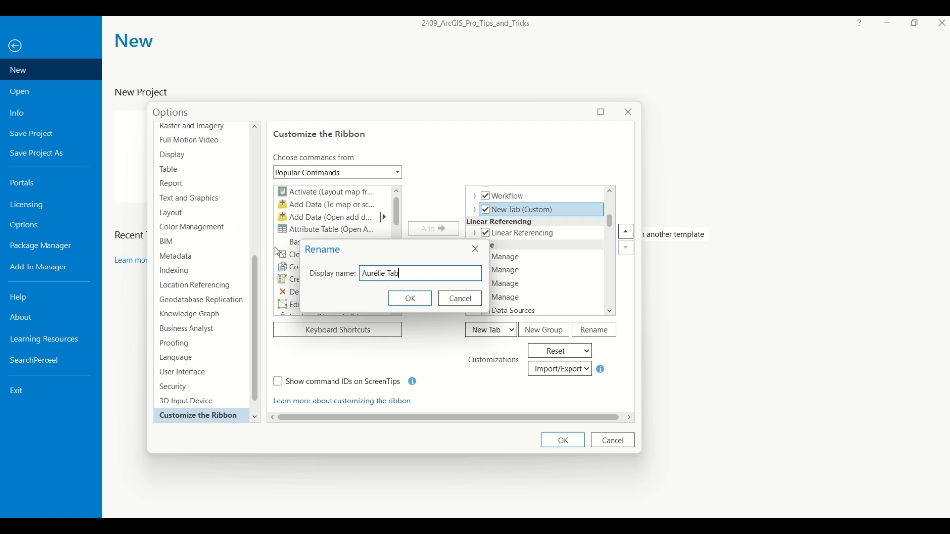
pyautogui.click(412, 298)
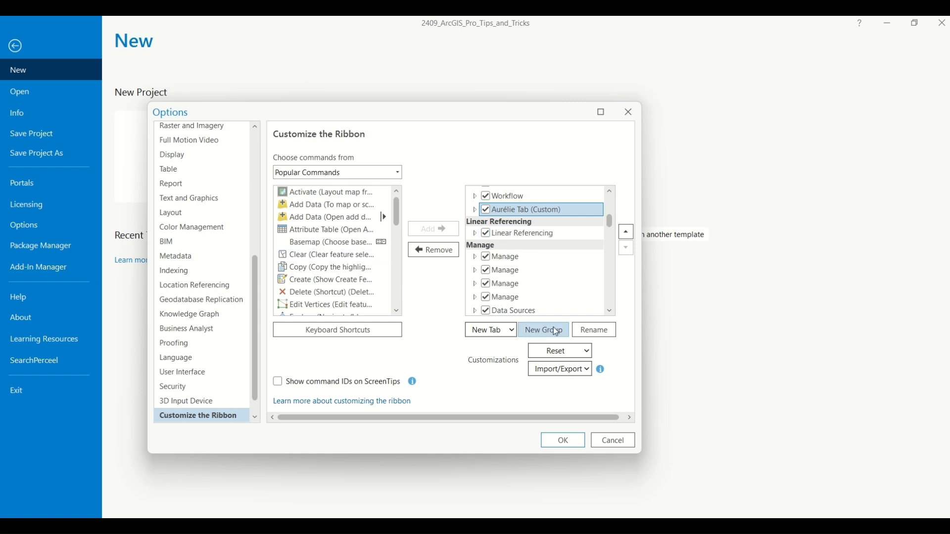
# Rename the custom tab's new group to Group 1.
pyautogui.click(474, 211)
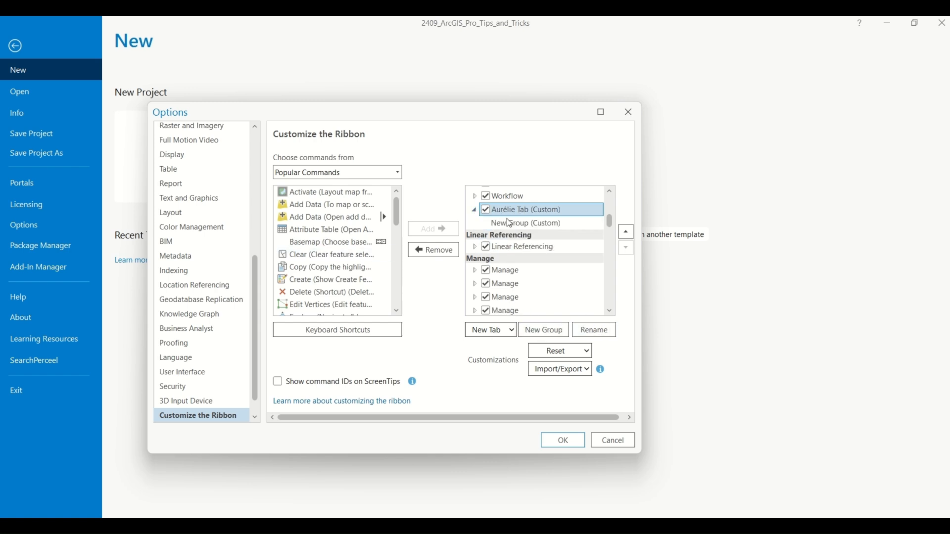
pyautogui.click(526, 225)
pyautogui.rightClick(530, 227)
pyautogui.click(551, 227)
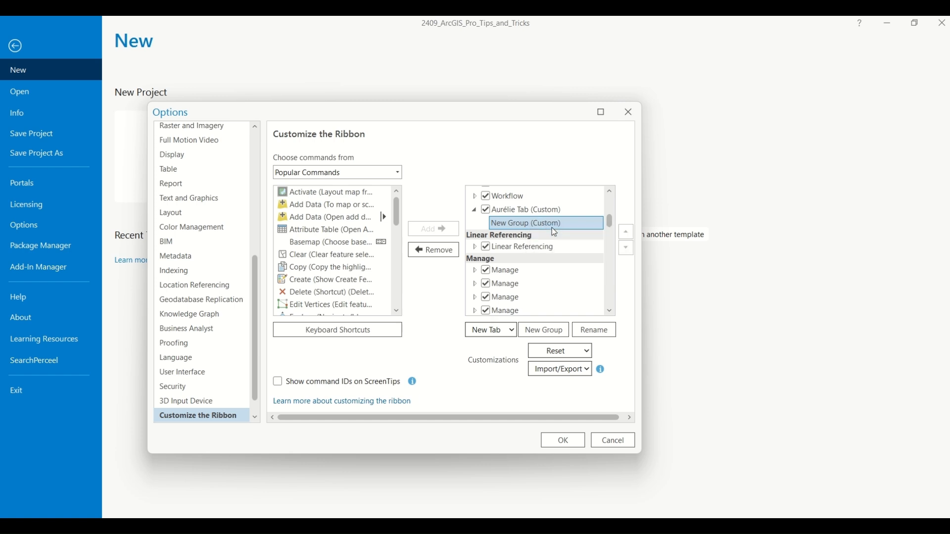
pyautogui.doubleClick(374, 275)
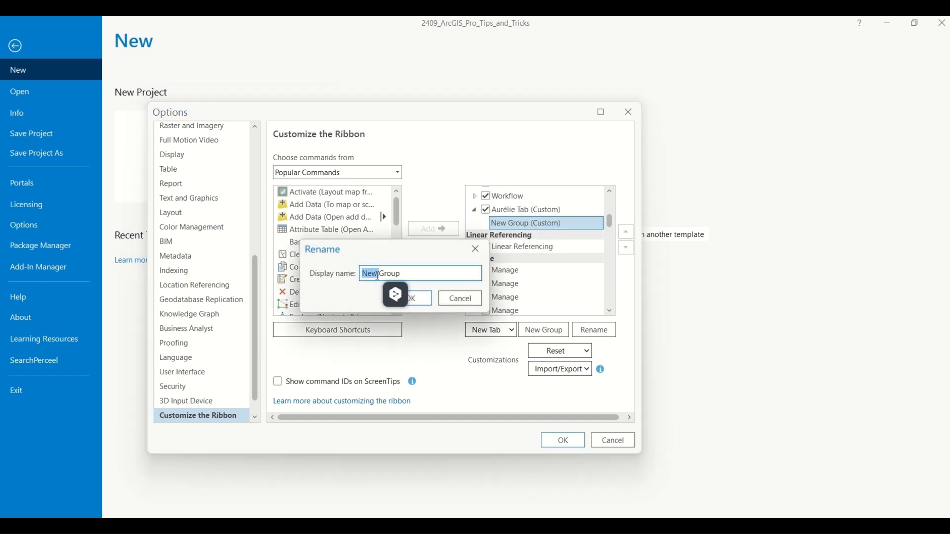
pyautogui.press('BackSpace')
pyautogui.write('1')
pyautogui.click(410, 298)
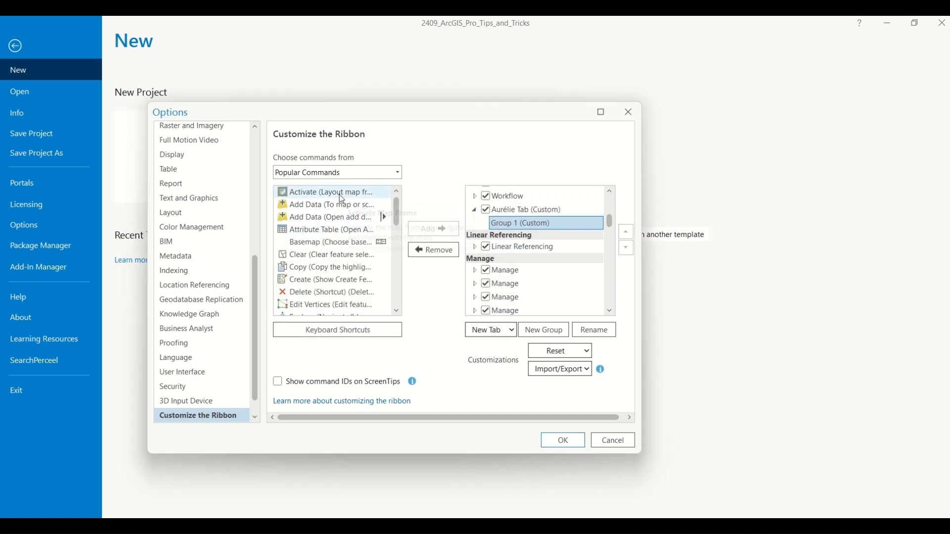
# Add the Activate (Layout map frame) and Save Project commands to Group 1, apply, and open the custom tab.
pyautogui.click(432, 230)
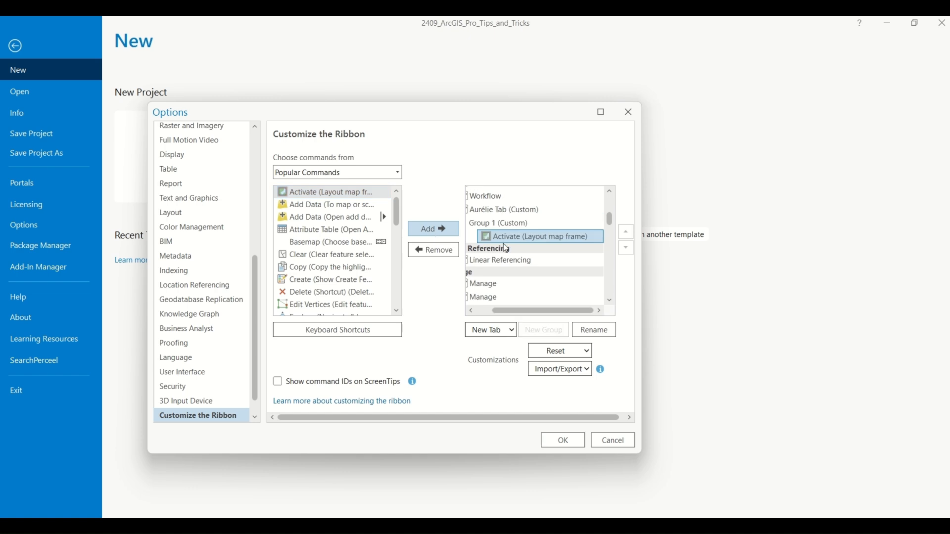
pyautogui.scroll(-4, 329, 267)
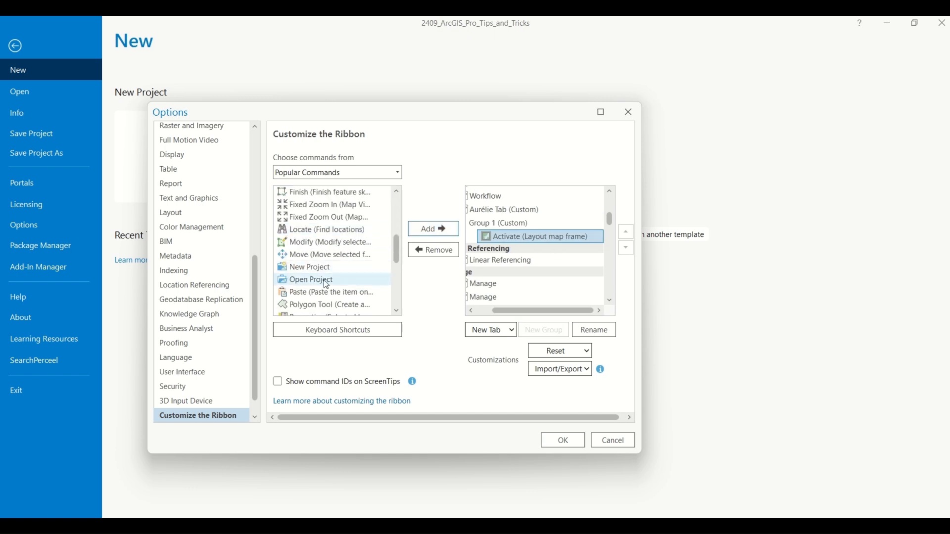
pyautogui.scroll(-4, 330, 233)
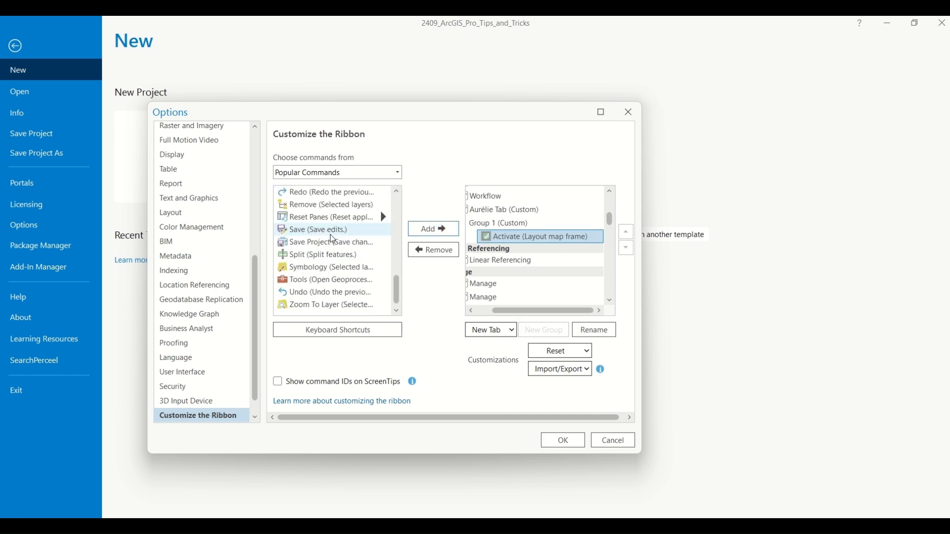
pyautogui.click(331, 245)
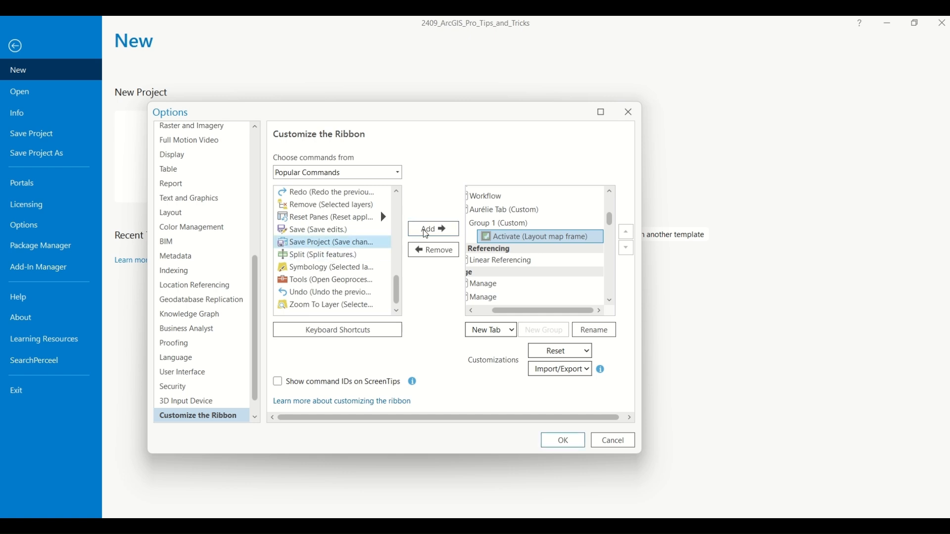
pyautogui.click(434, 229)
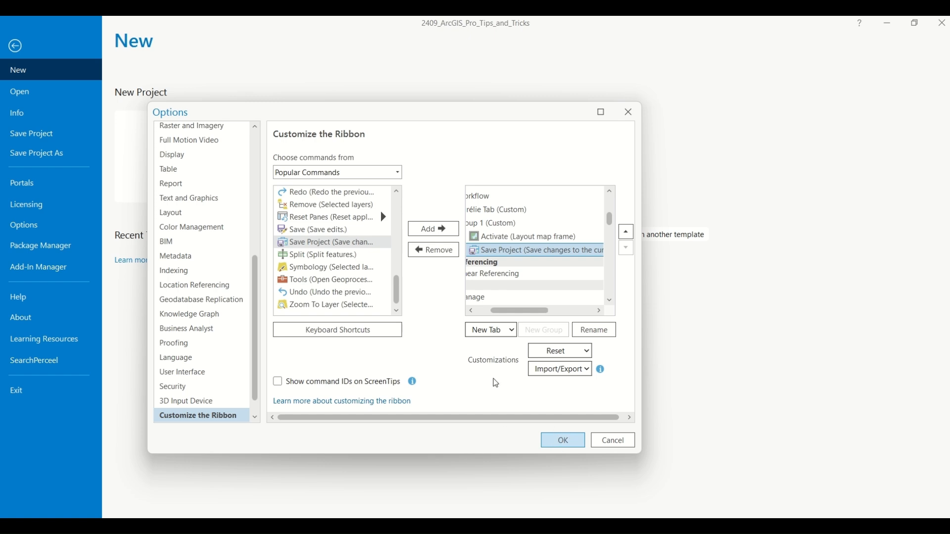
pyautogui.click(16, 50)
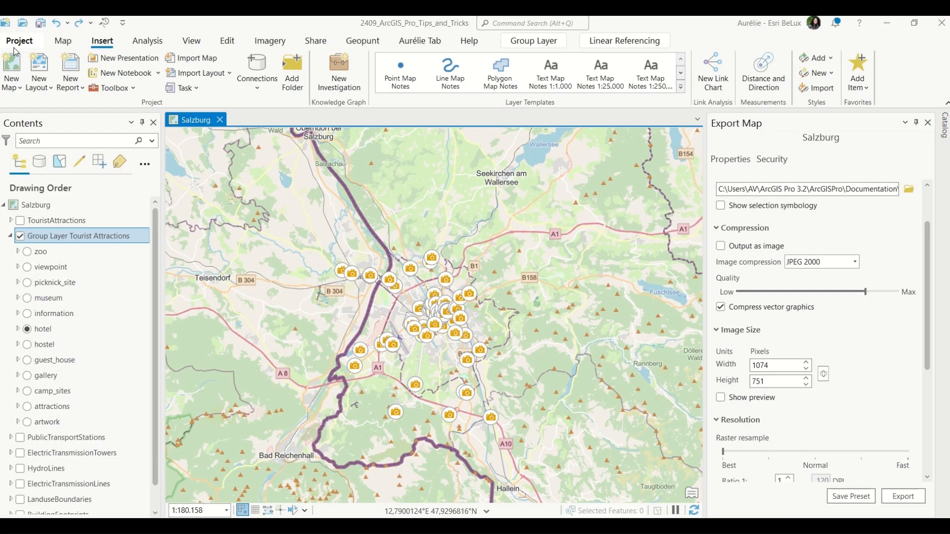
pyautogui.click(421, 41)
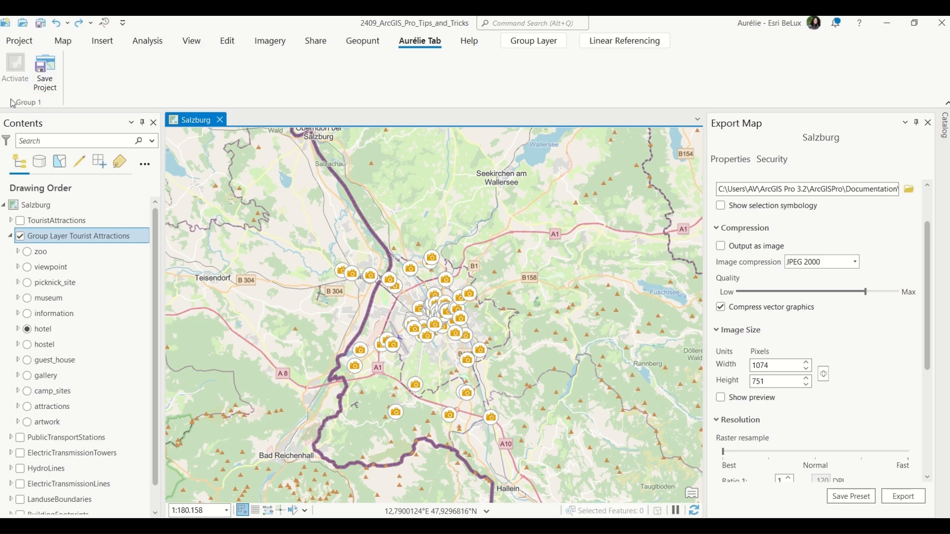
# Reopen ribbon customization and create a second new group in the custom tab.
pyautogui.click(19, 42)
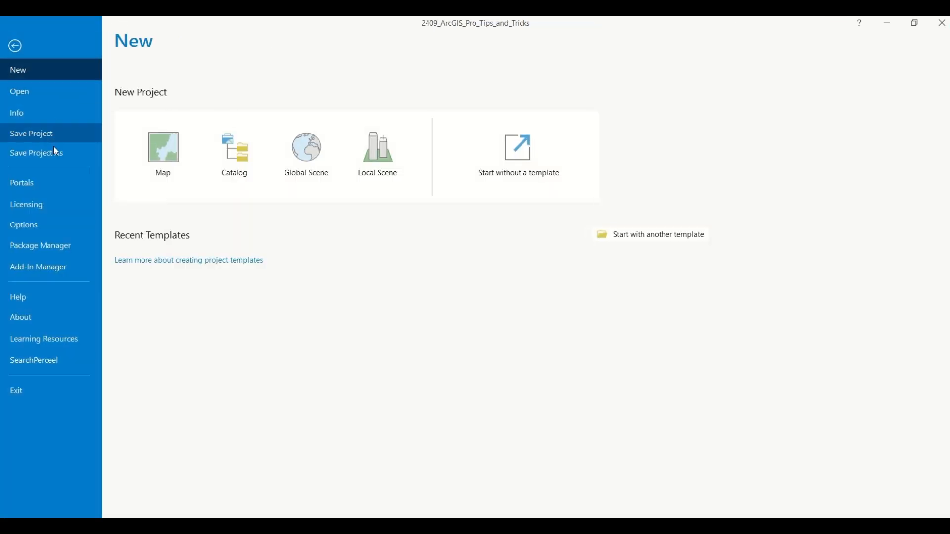
pyautogui.click(42, 230)
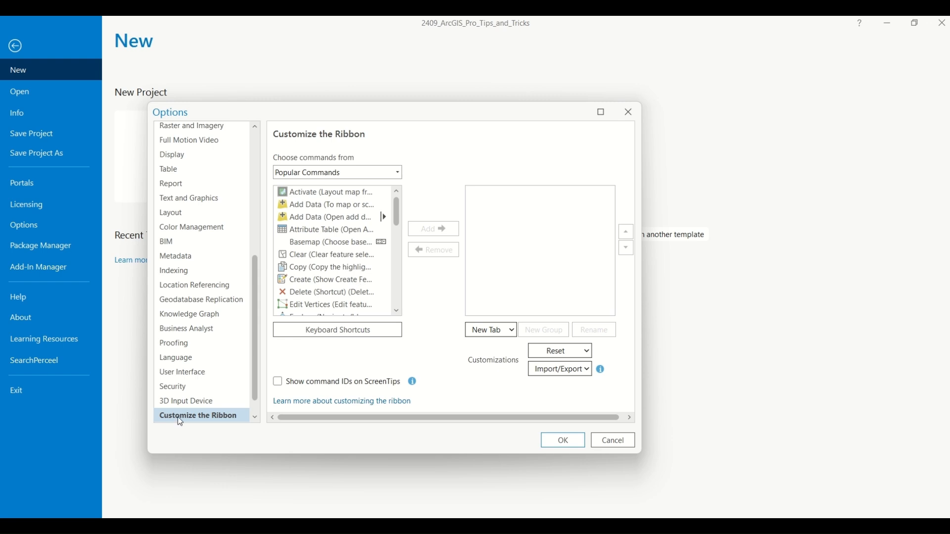
pyautogui.moveTo(610, 204); pyautogui.dragTo(618, 223)
pyautogui.click(515, 265)
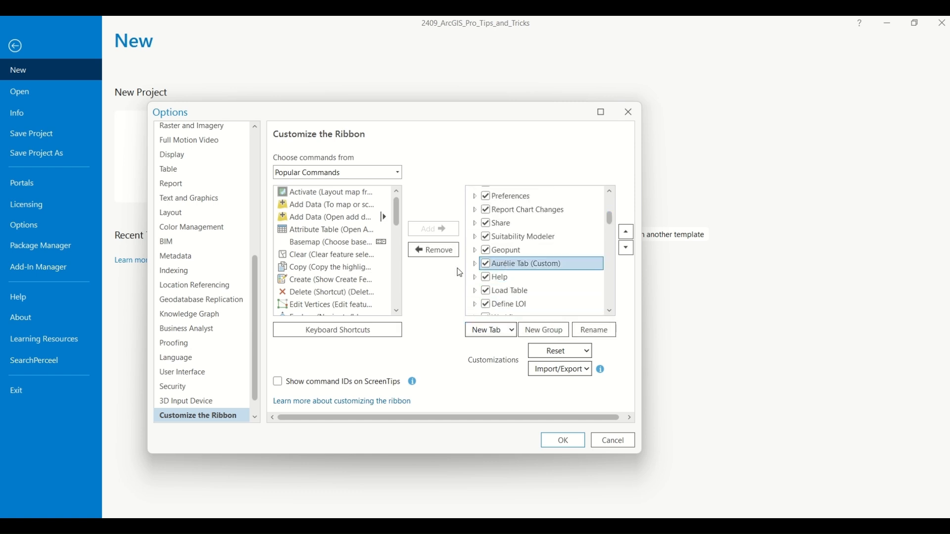
pyautogui.click(474, 265)
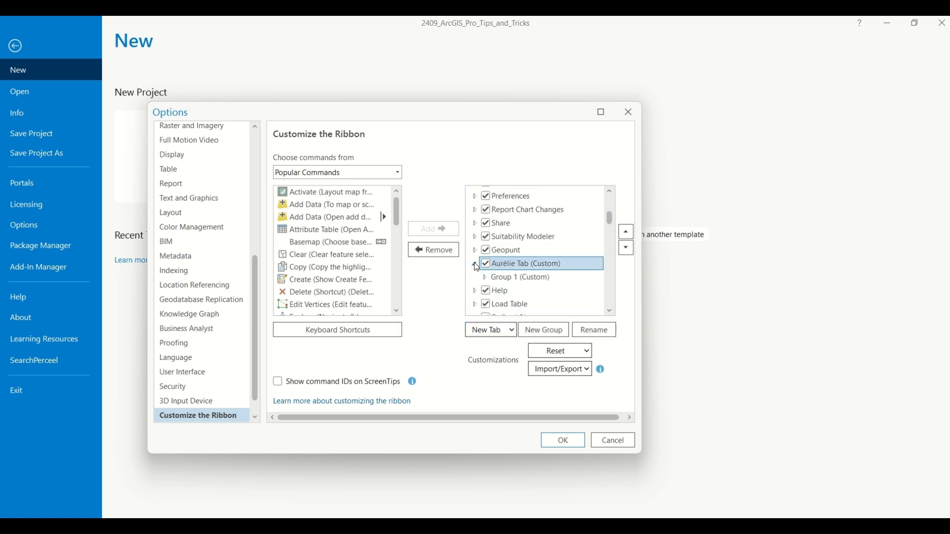
pyautogui.click(548, 332)
# Add the Add Data and Attribute Table commands to the new group and apply the ribbon changes.
pyautogui.doubleClick(326, 205)
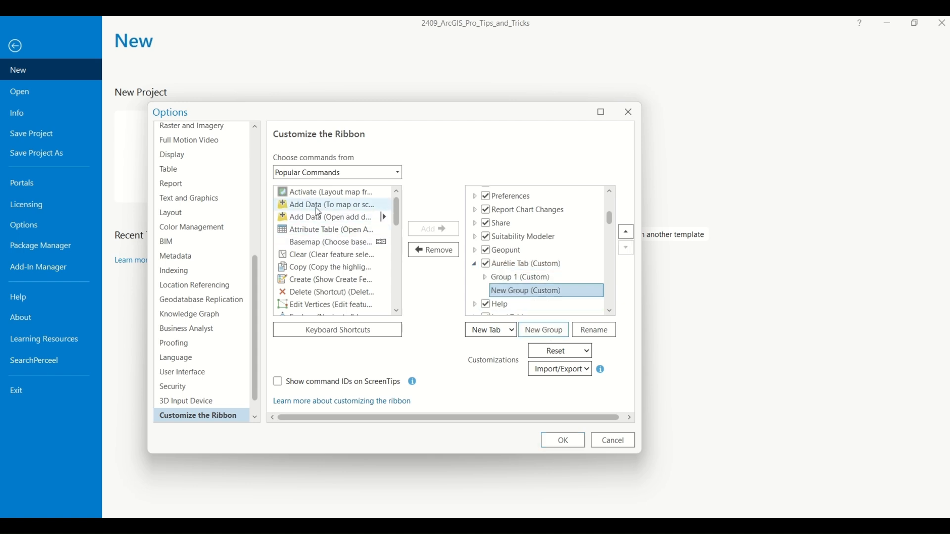
pyautogui.click(347, 230)
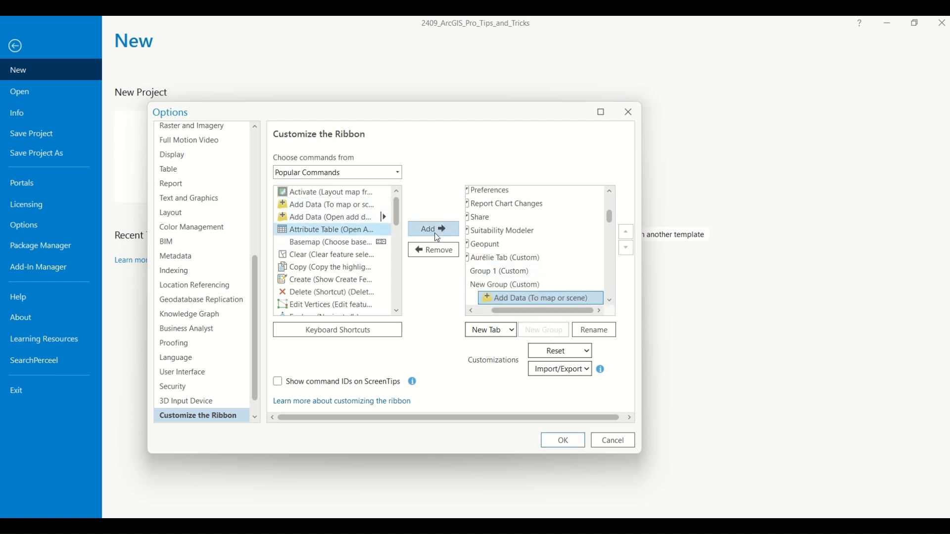
pyautogui.click(434, 230)
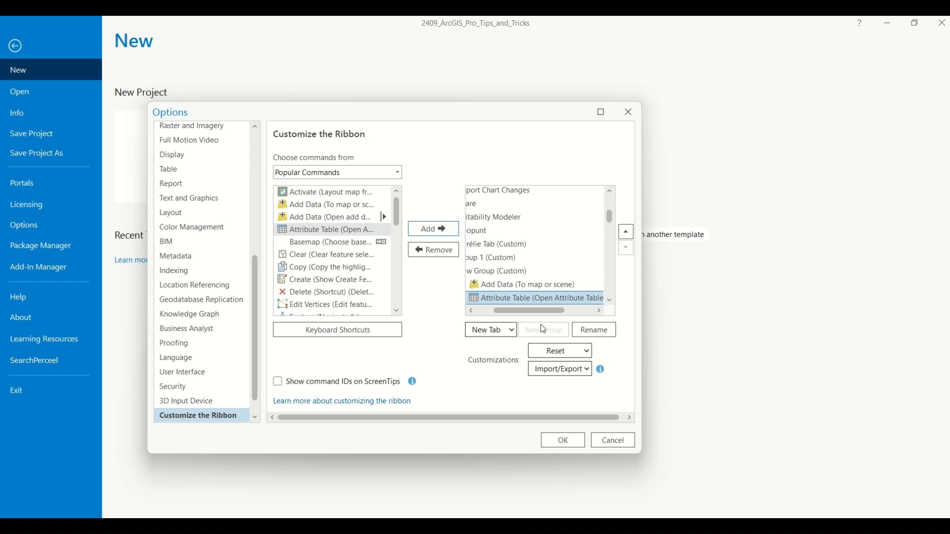
pyautogui.click(564, 440)
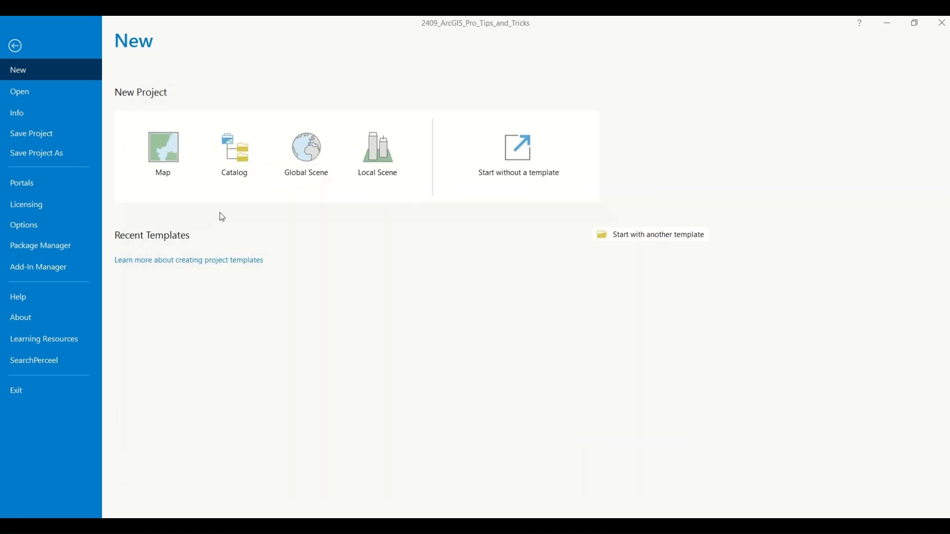
pyautogui.click(15, 46)
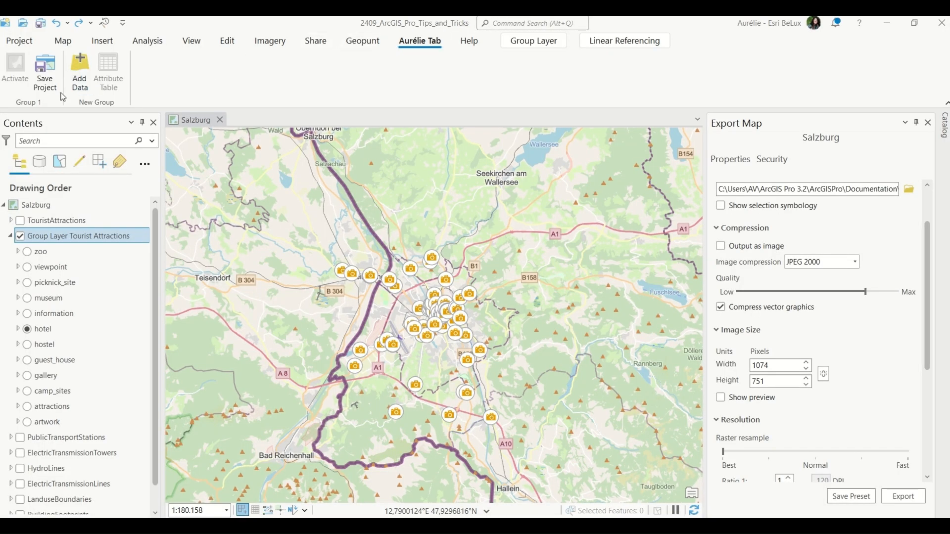
# Open the Keyboard Shortcuts dialog from the options and start searching shortcuts by command name.
pyautogui.click(26, 43)
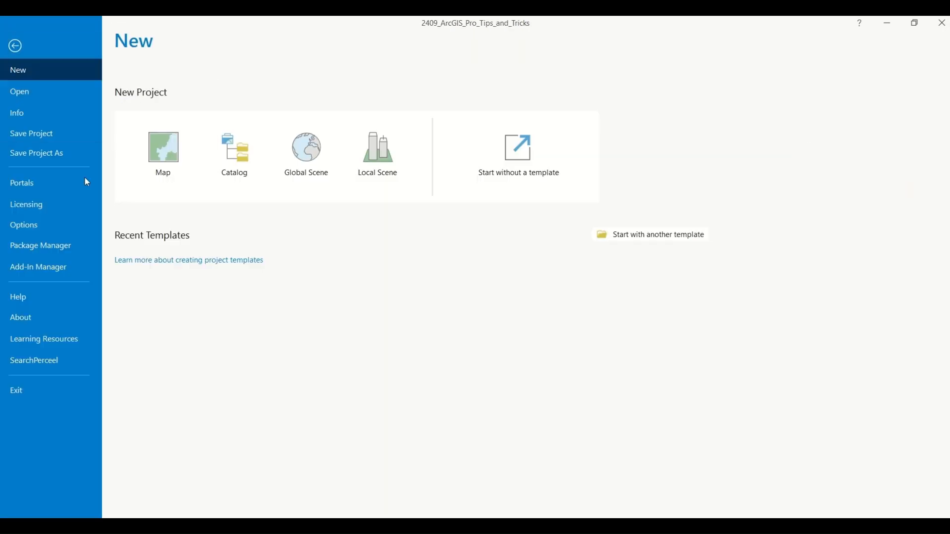
pyautogui.click(51, 231)
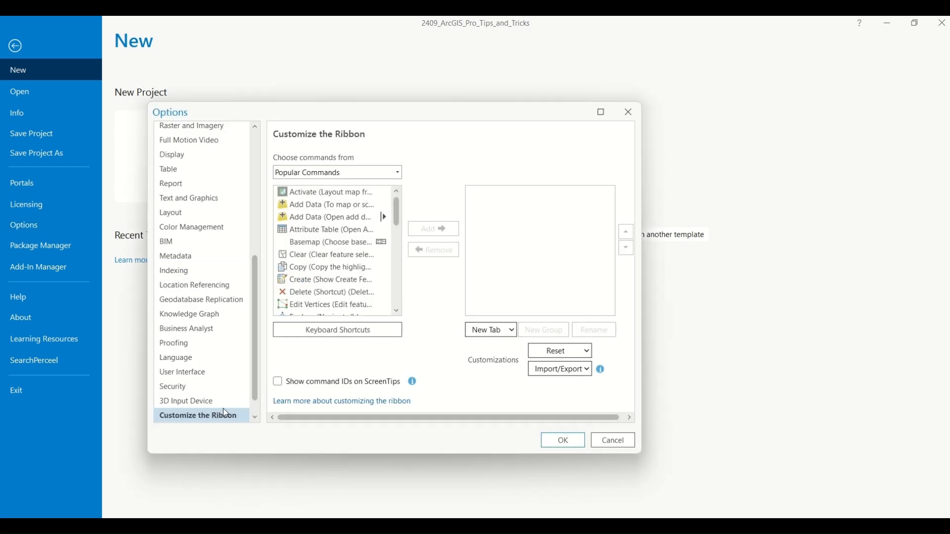
pyautogui.click(255, 418)
pyautogui.click(391, 334)
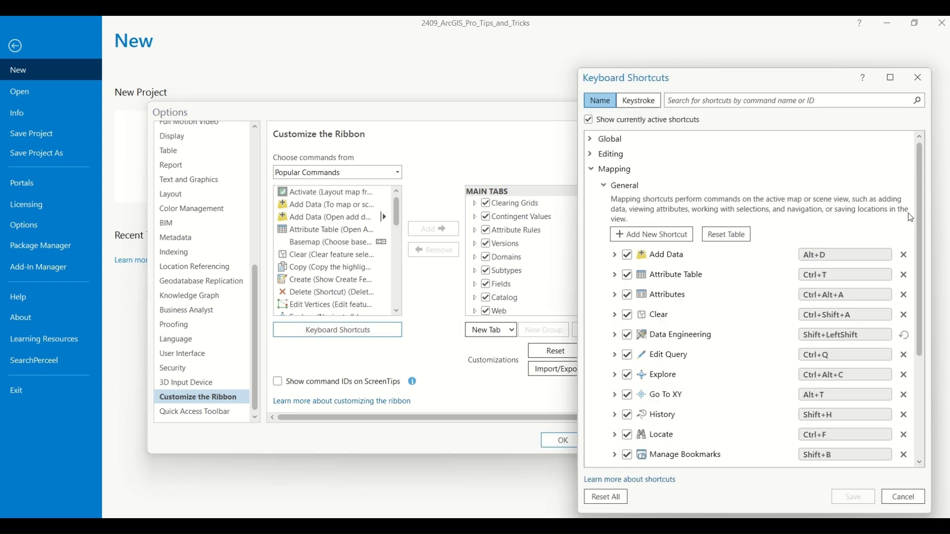
pyautogui.moveTo(926, 203); pyautogui.dragTo(915, 170)
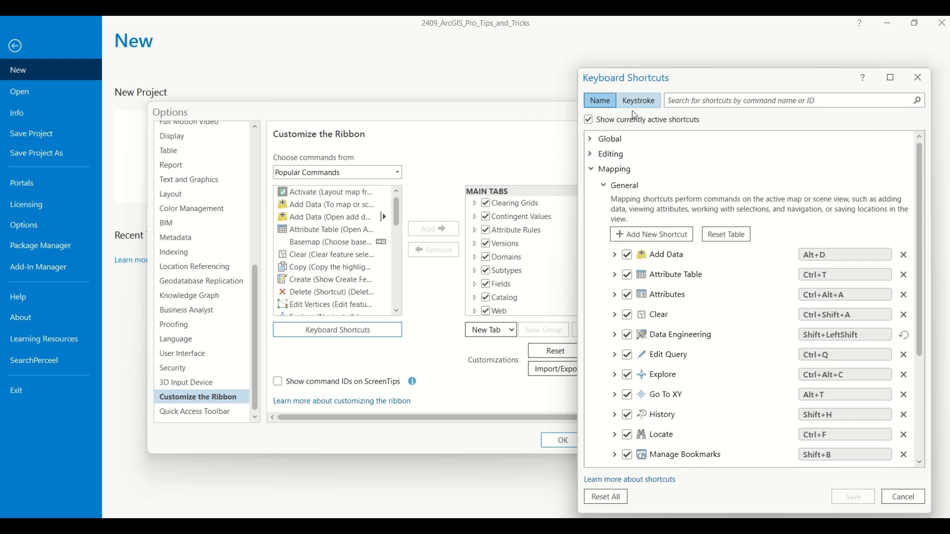
pyautogui.click(692, 96)
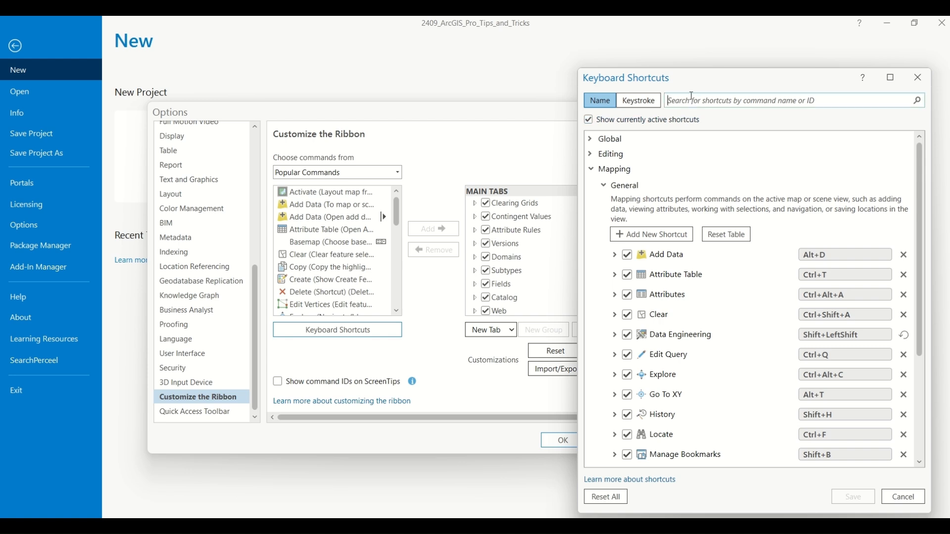